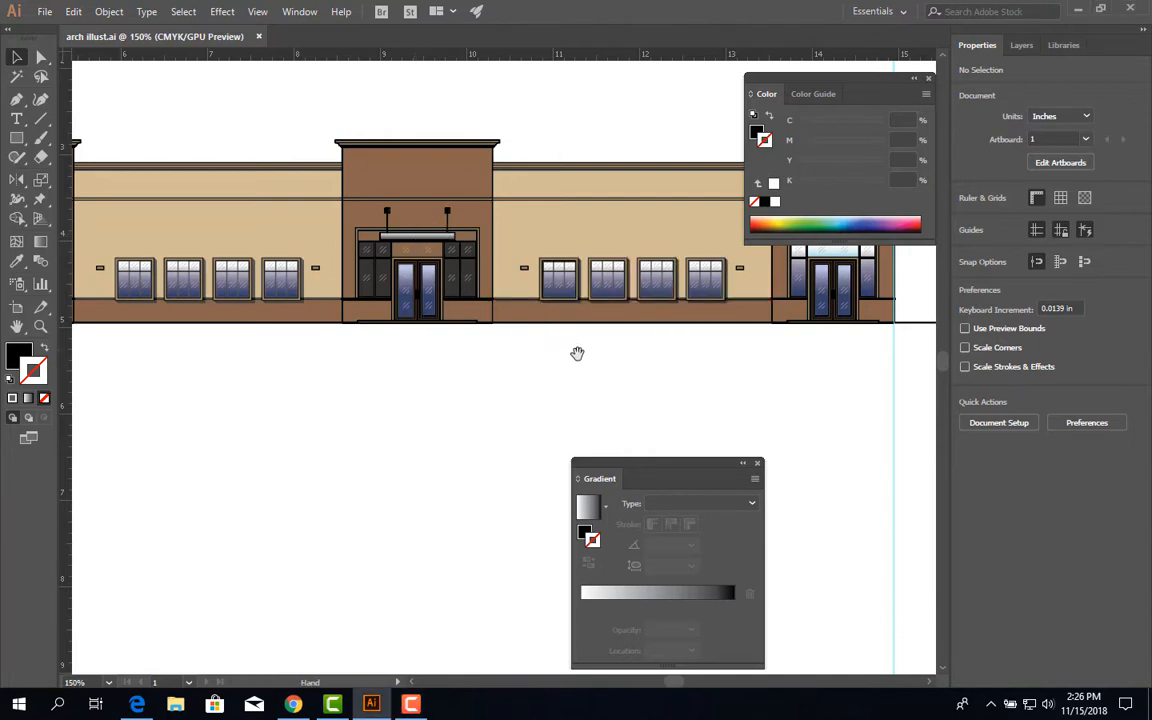
# - Examine the entrances, windows and canopies along the coloured building elevation, including close-up views of the door and window glass
pyautogui.moveTo(571, 352); pyautogui.dragTo(319, 355)
pyautogui.scroll(3, 571, 252)
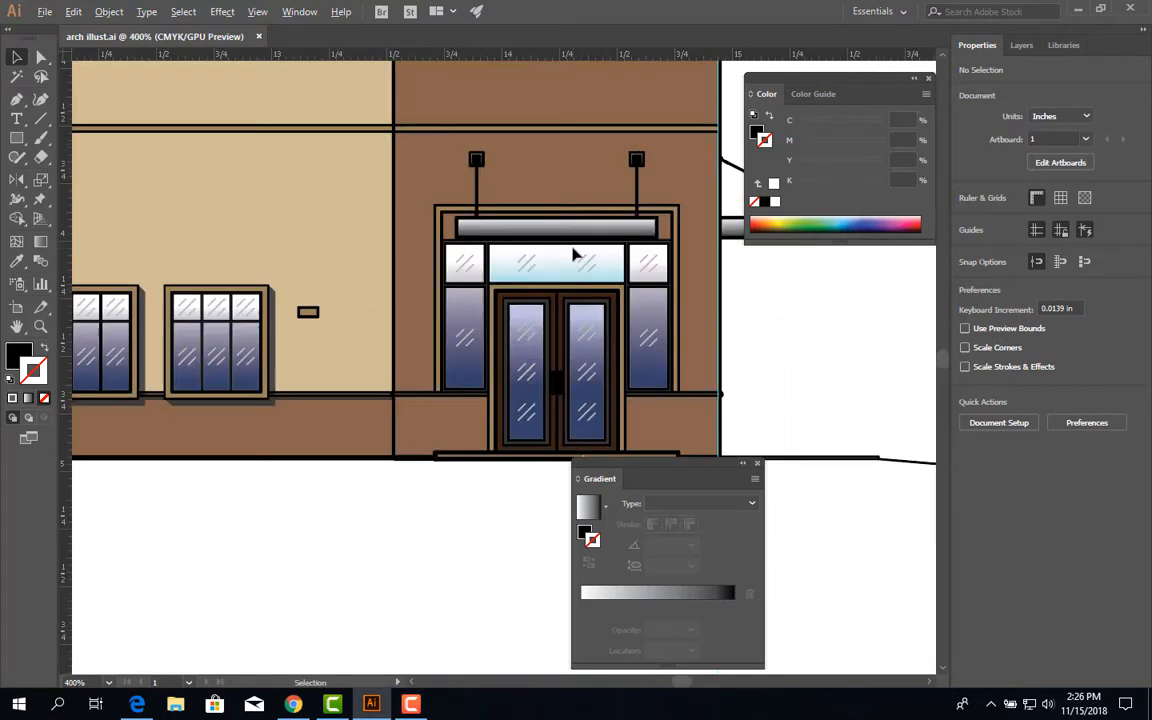
pyautogui.moveTo(729, 268); pyautogui.dragTo(415, 272)
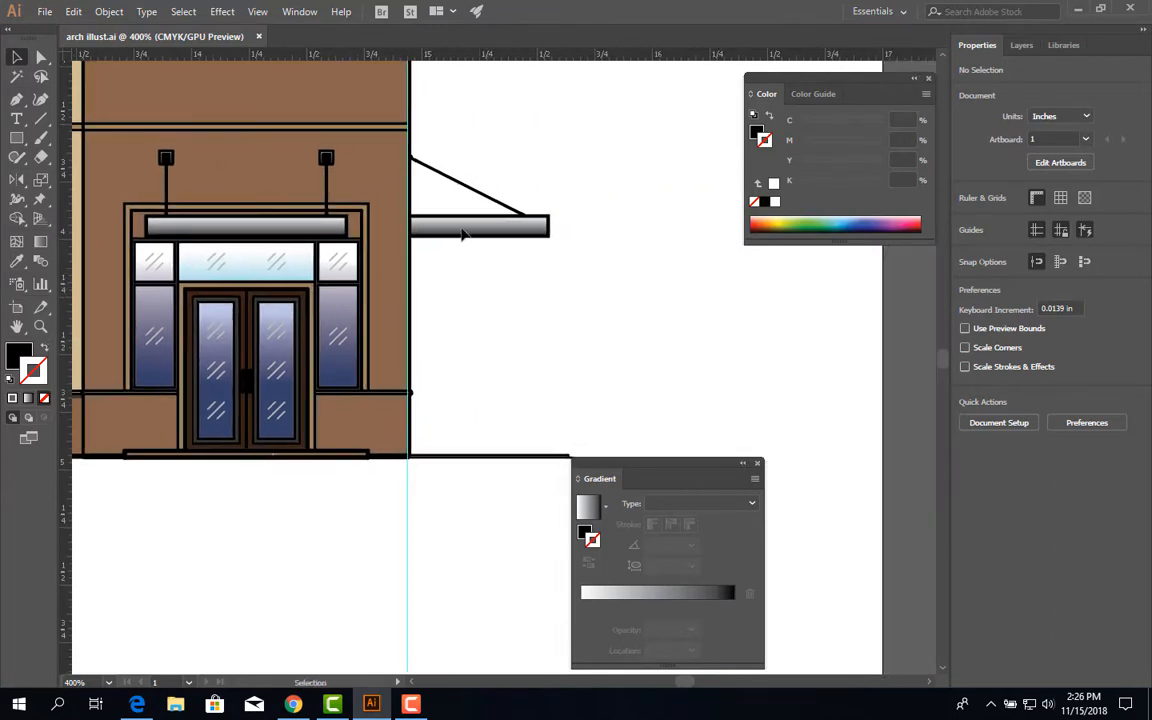
pyautogui.moveTo(390, 338); pyautogui.dragTo(674, 342)
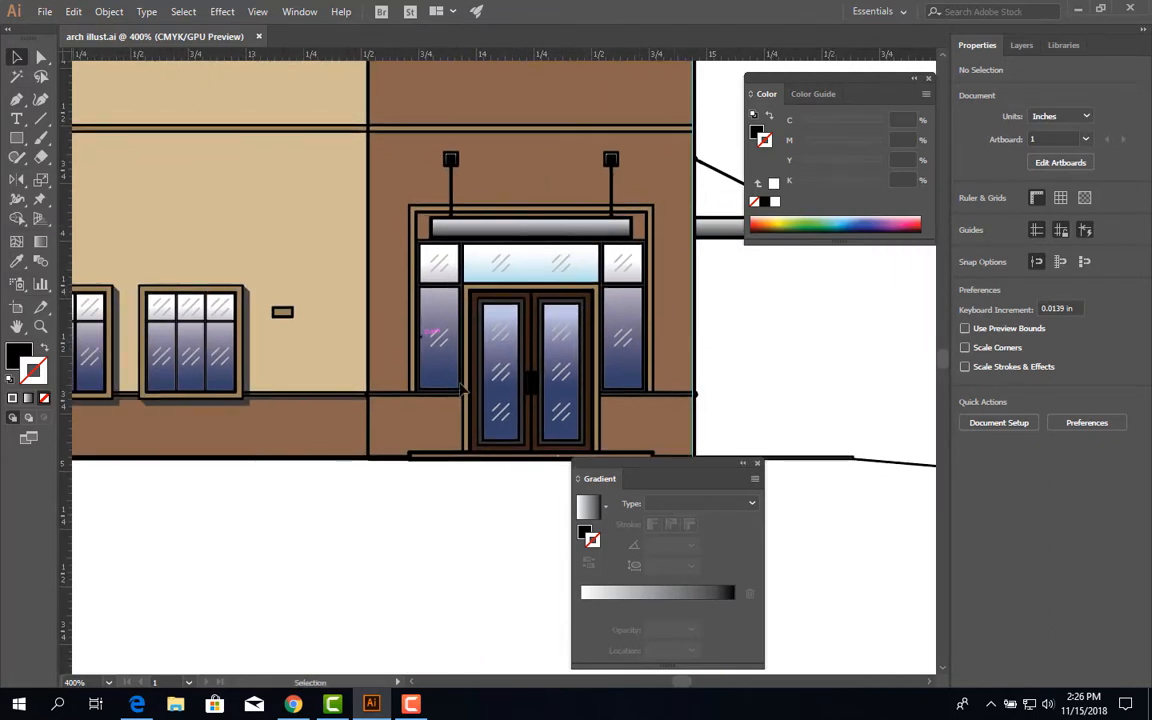
pyautogui.moveTo(268, 395); pyautogui.dragTo(368, 393)
pyautogui.scroll(2, 463, 334)
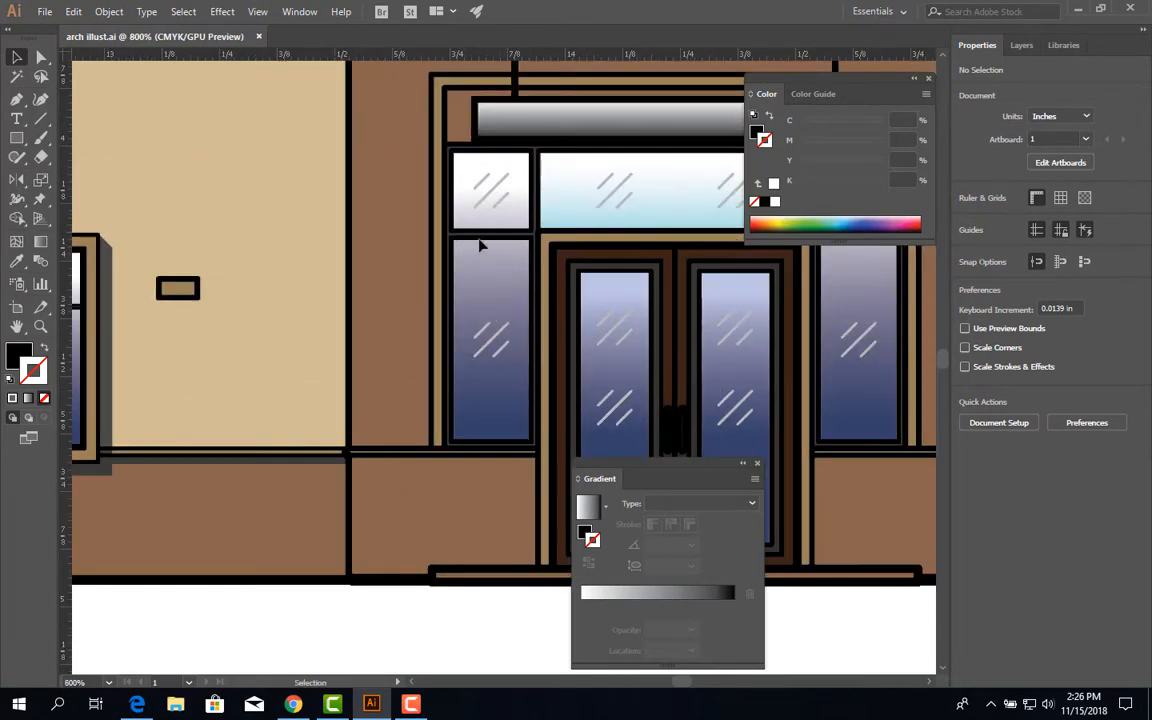
pyautogui.scroll(-3, 488, 337)
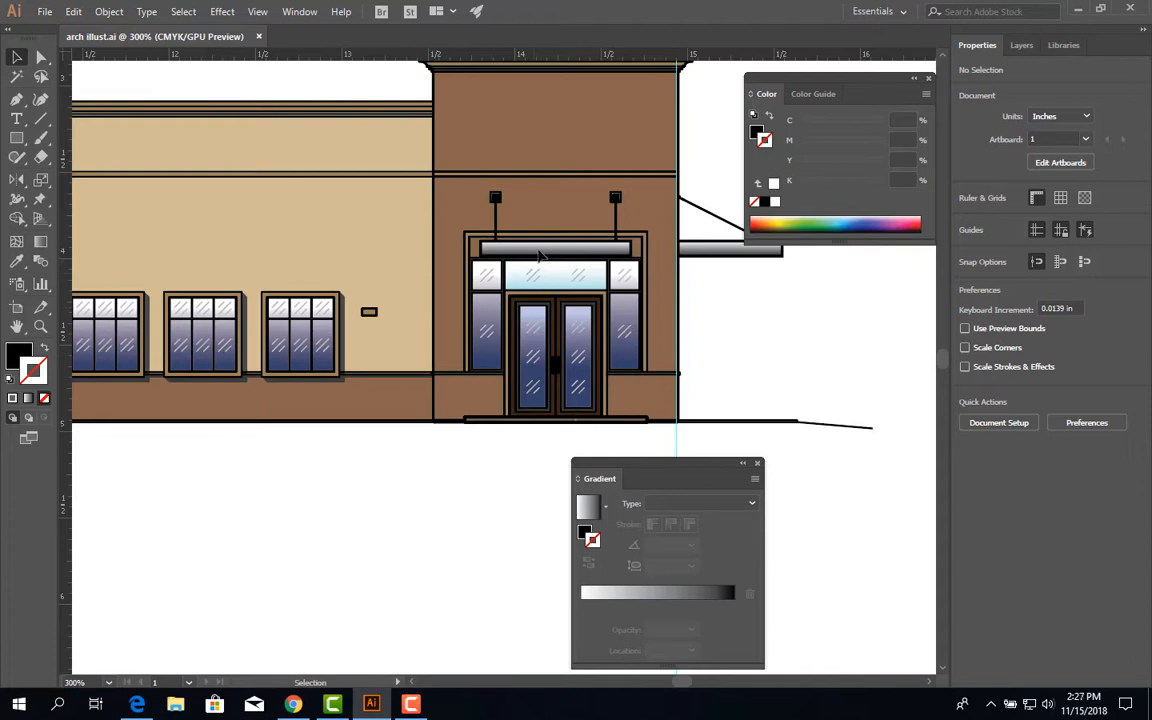
pyautogui.moveTo(275, 369); pyautogui.dragTo(591, 376)
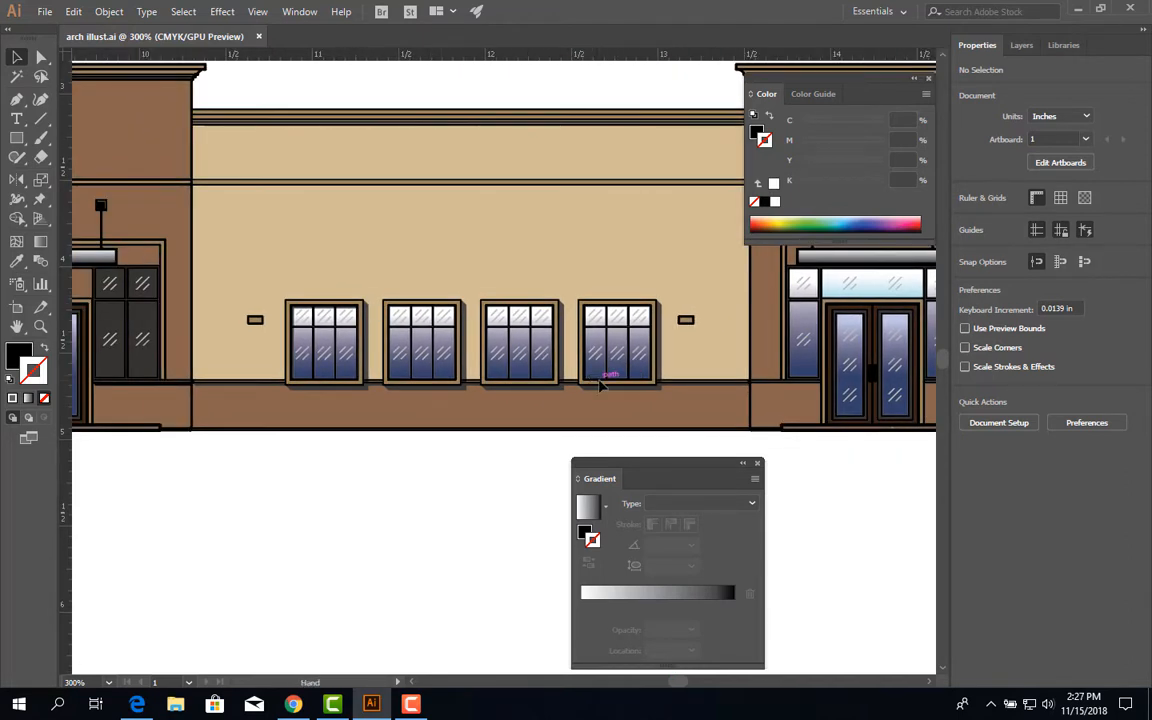
pyautogui.hotkey('ctrl', '-')
pyautogui.hotkey('ctrl', '-')
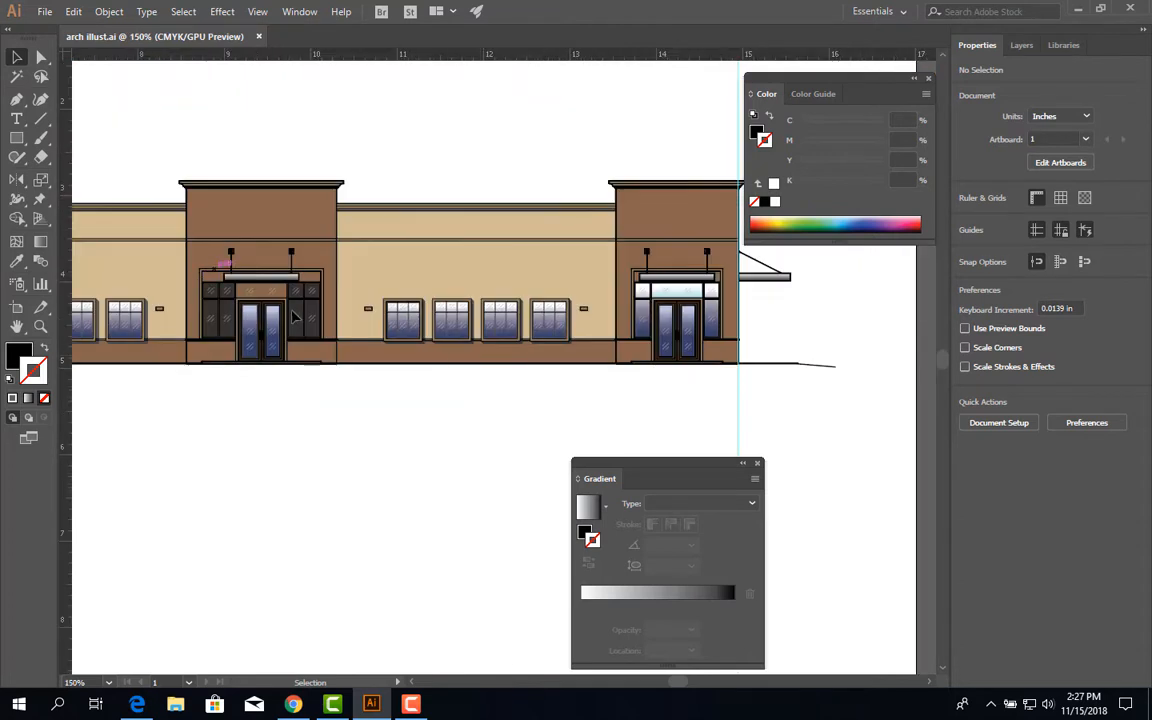
pyautogui.scroll(3, 294, 318)
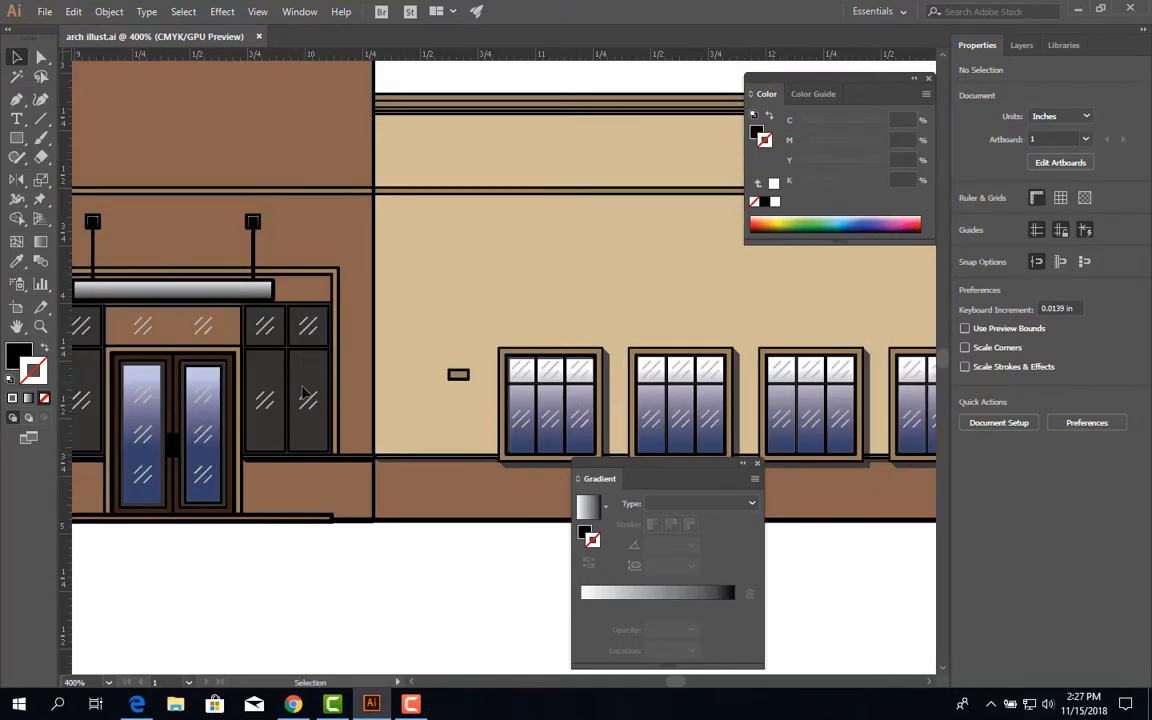
pyautogui.scroll(2, 190, 340)
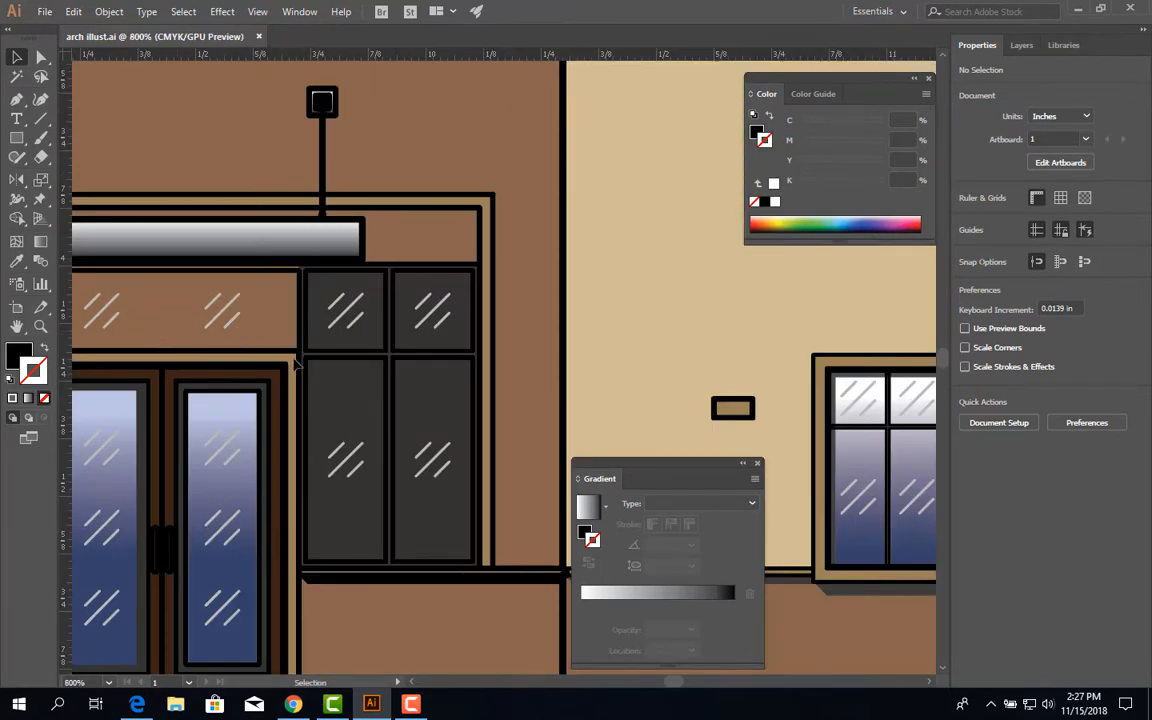
pyautogui.scroll(1, 252, 385)
pyautogui.scroll(-2, 266, 396)
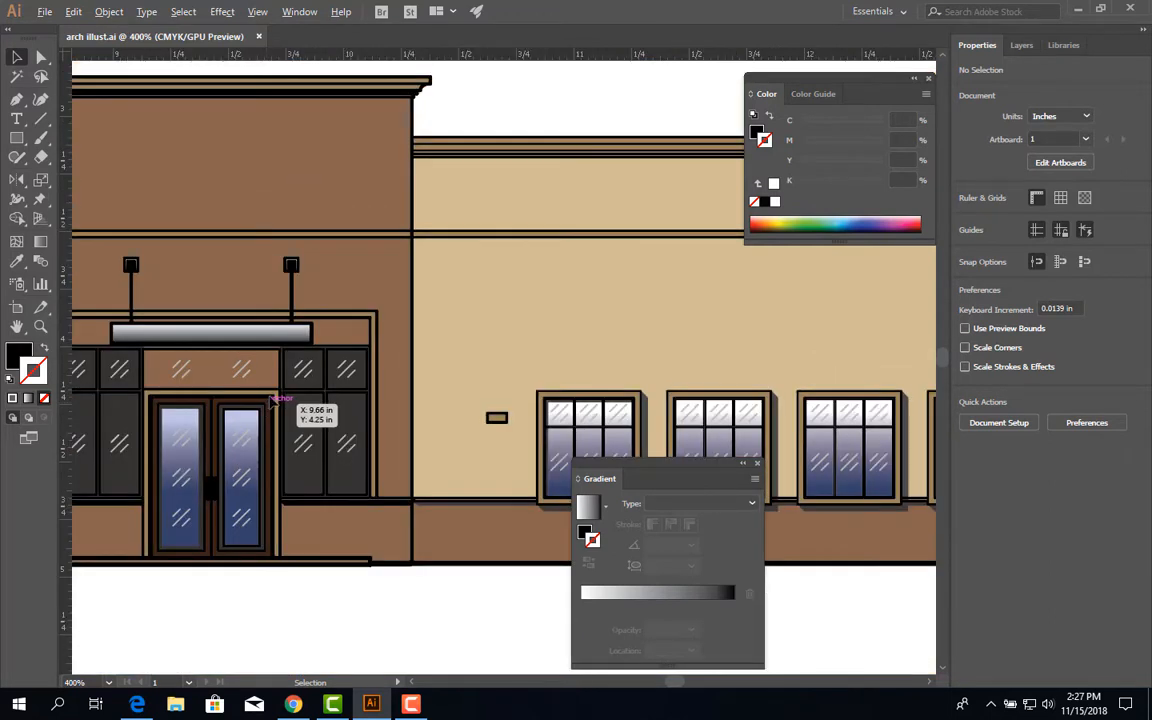
# - Show all floor plan layers from Layer 1 down to background, including floor, furniture, fixtures, windows, walls and the plan's shadow
pyautogui.click(1020, 46)
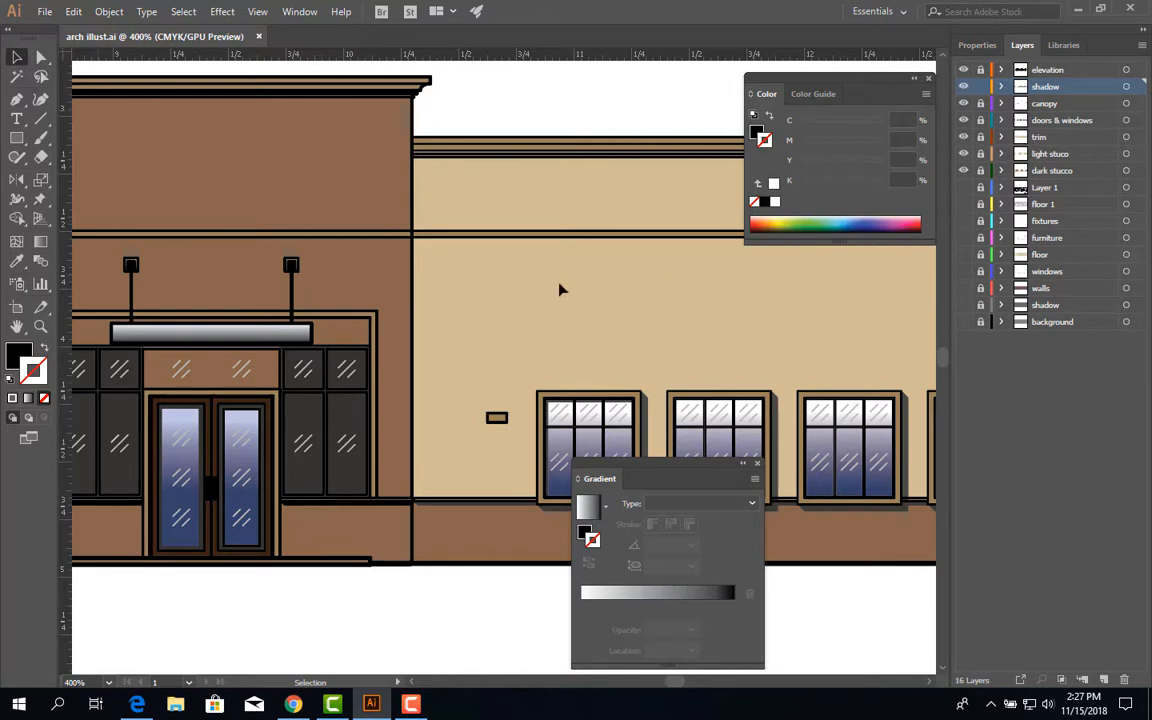
pyautogui.scroll(-5, 609, 288)
pyautogui.scroll(1, 740, 303)
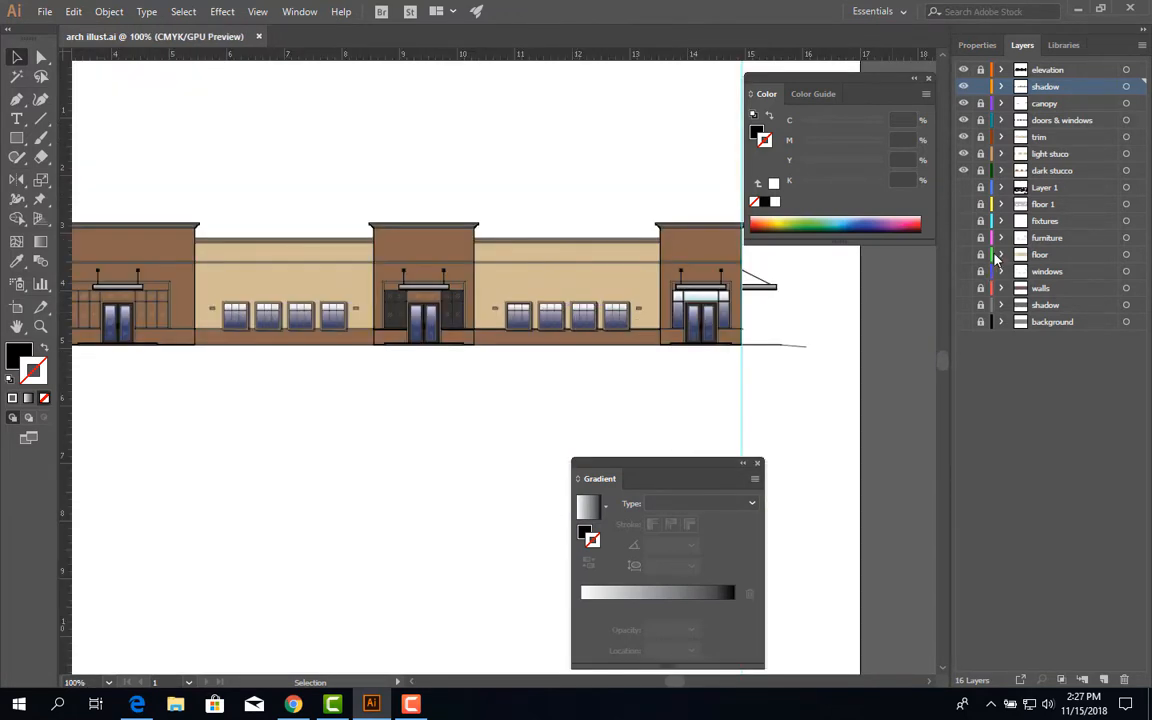
pyautogui.click(963, 188)
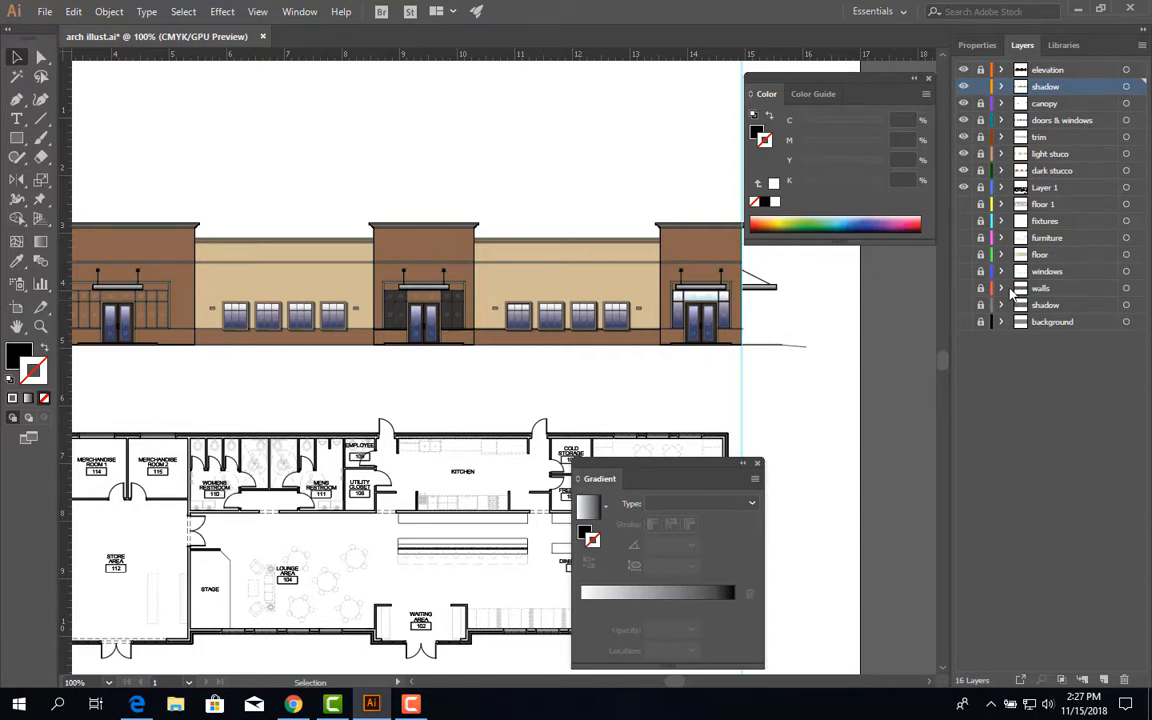
pyautogui.click(964, 254)
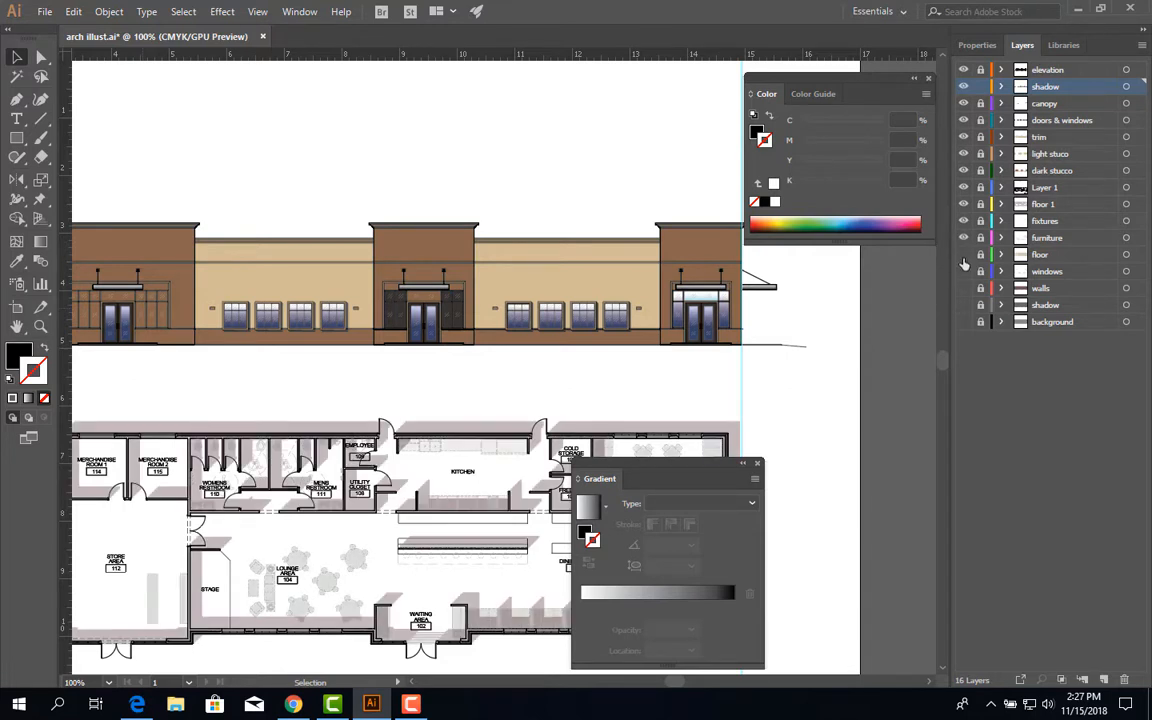
pyautogui.click(964, 271)
pyautogui.click(964, 289)
pyautogui.click(964, 305)
pyautogui.click(964, 322)
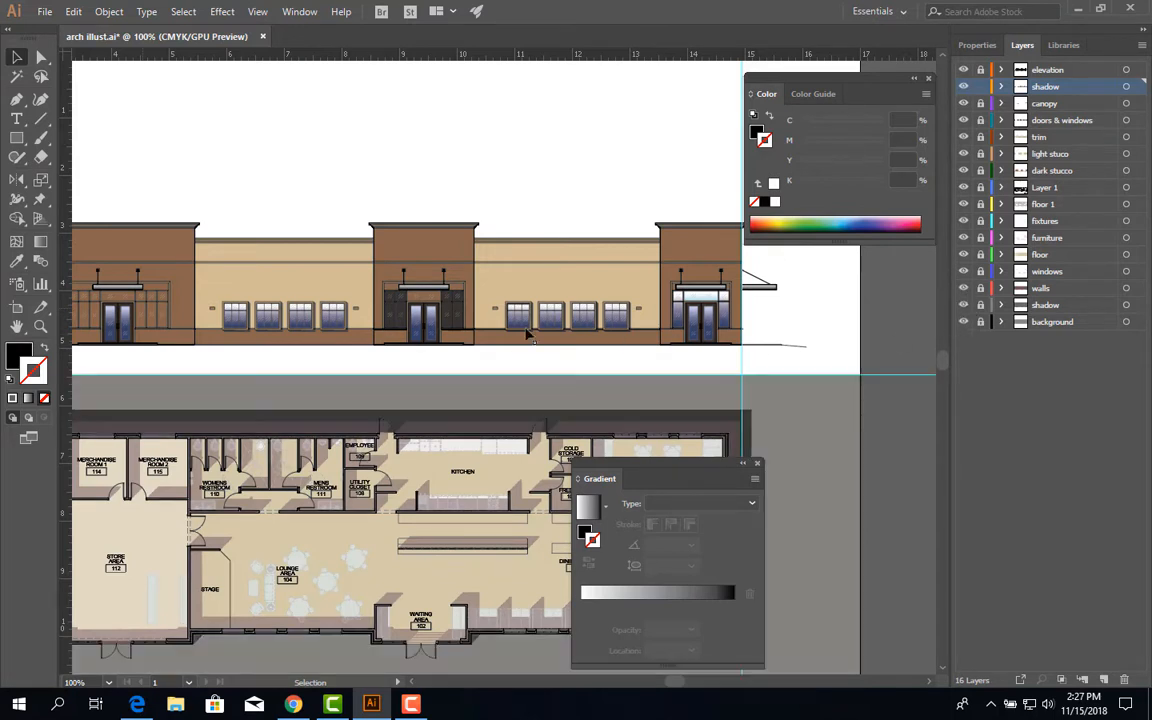
pyautogui.moveTo(417, 378); pyautogui.dragTo(533, 309)
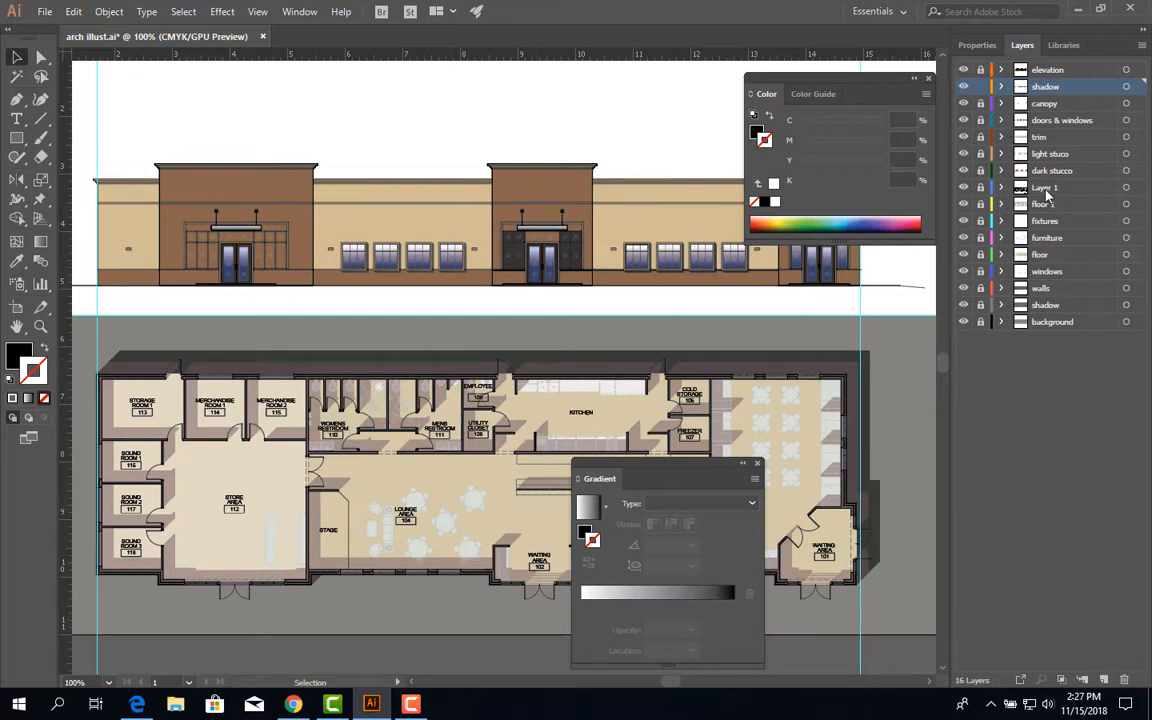
# - Rename Layer 1 as "floor plan"
pyautogui.doubleClick(1045, 188)
pyautogui.write('floor plan')
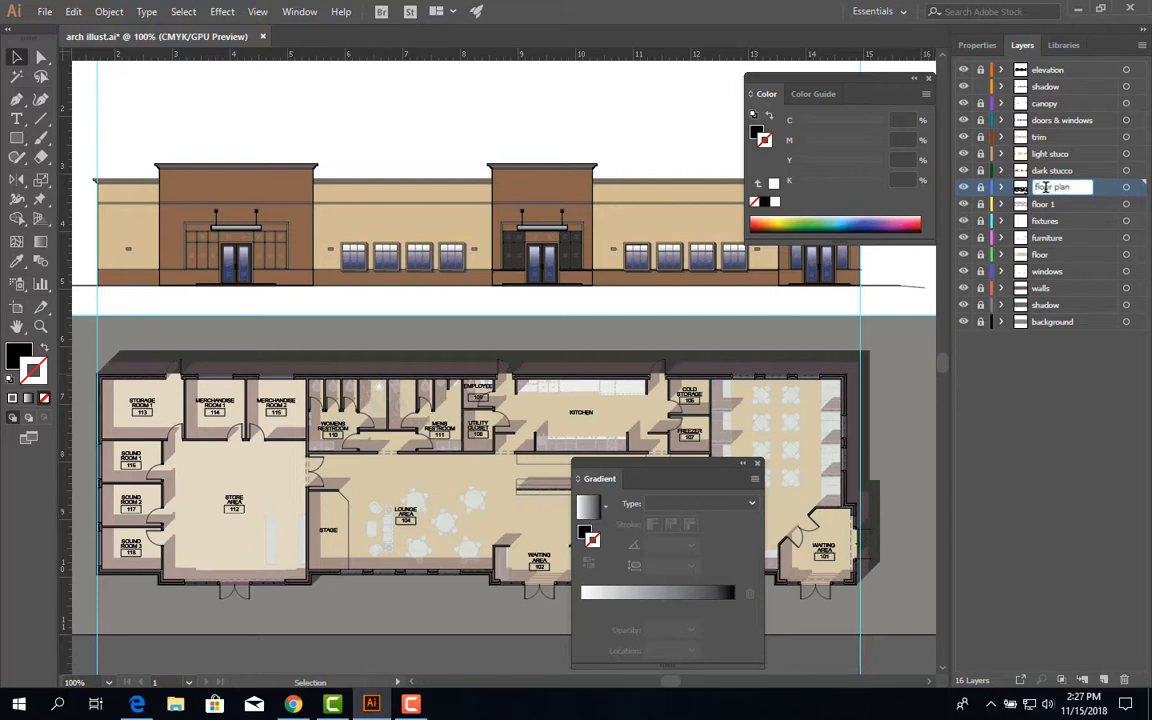
pyautogui.click(1091, 339)
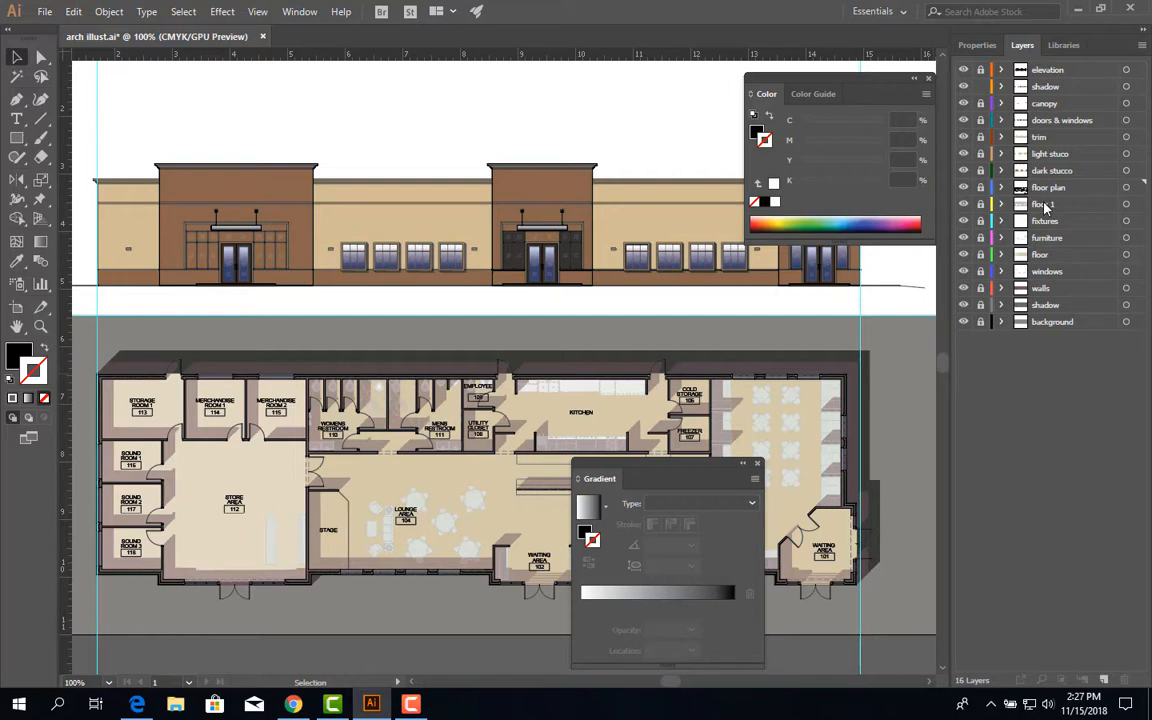
# - Hide the background, plan shadow, walls, windows, floor, furniture, fixtures, floor 1 and floor plan layers, leaving only the elevation layers shown
pyautogui.click(962, 327)
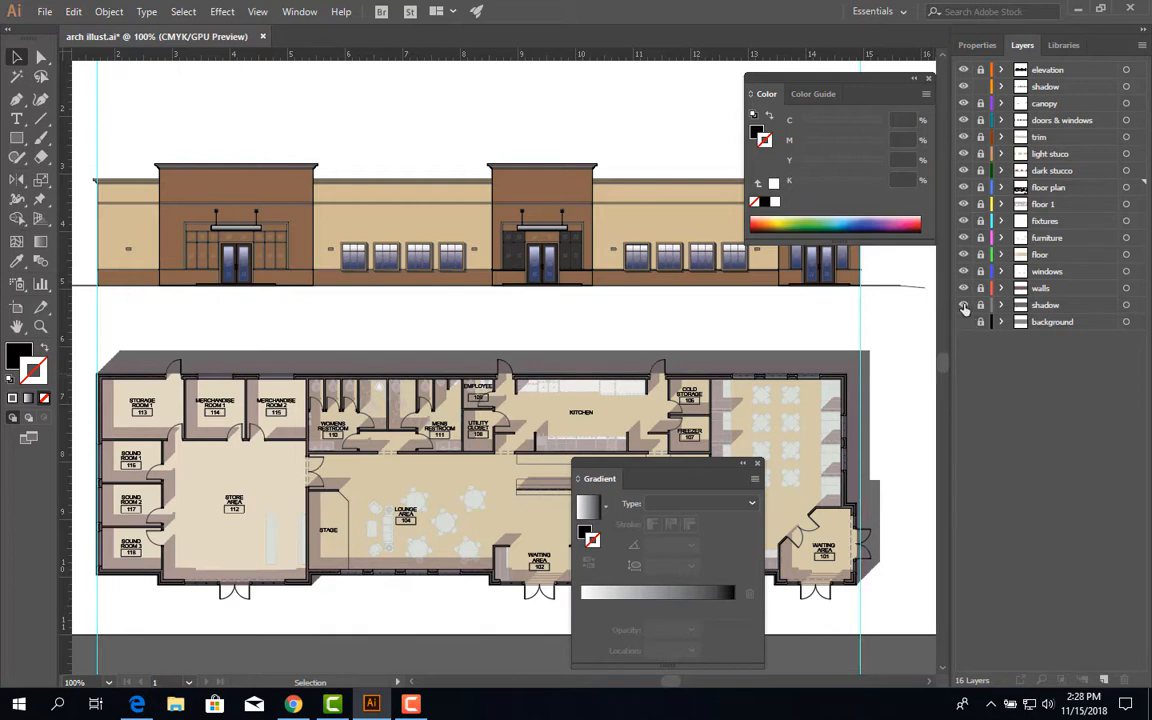
pyautogui.click(964, 305)
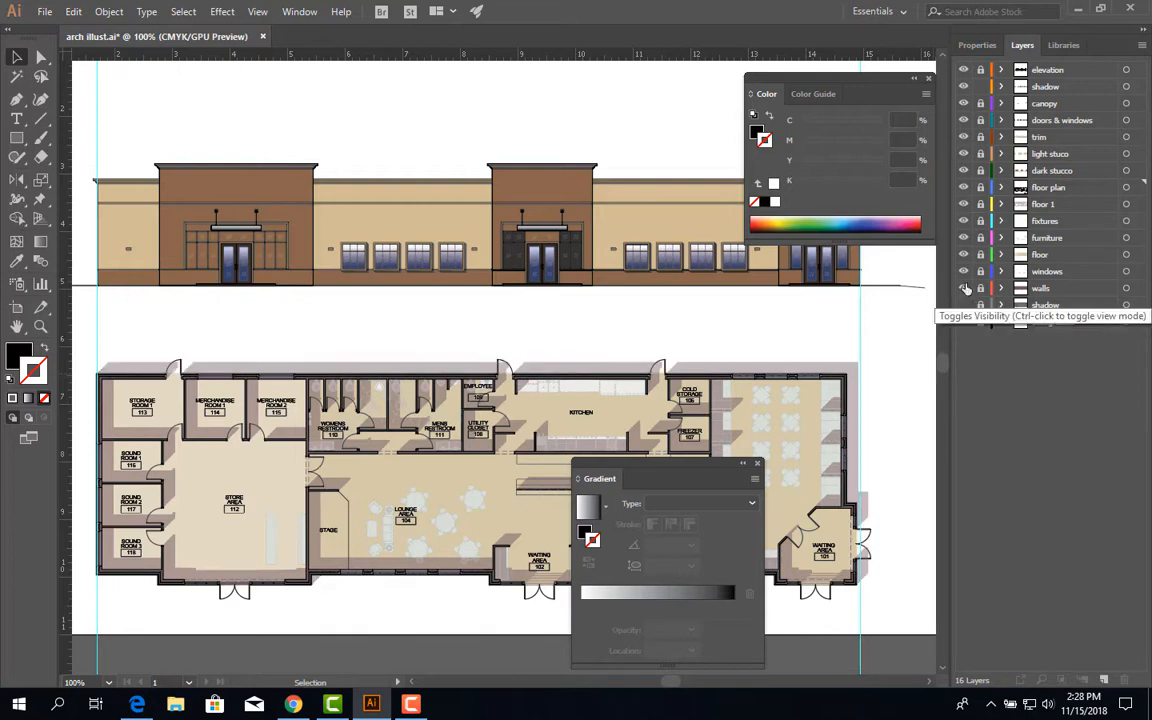
pyautogui.click(962, 290)
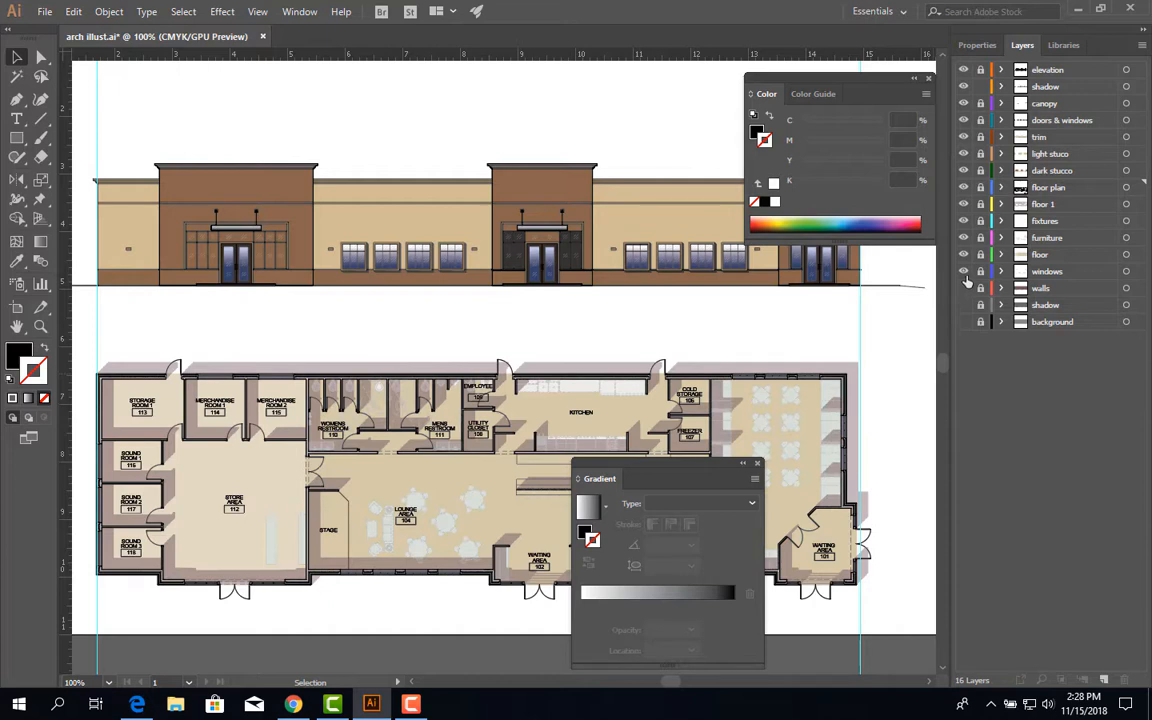
pyautogui.click(964, 271)
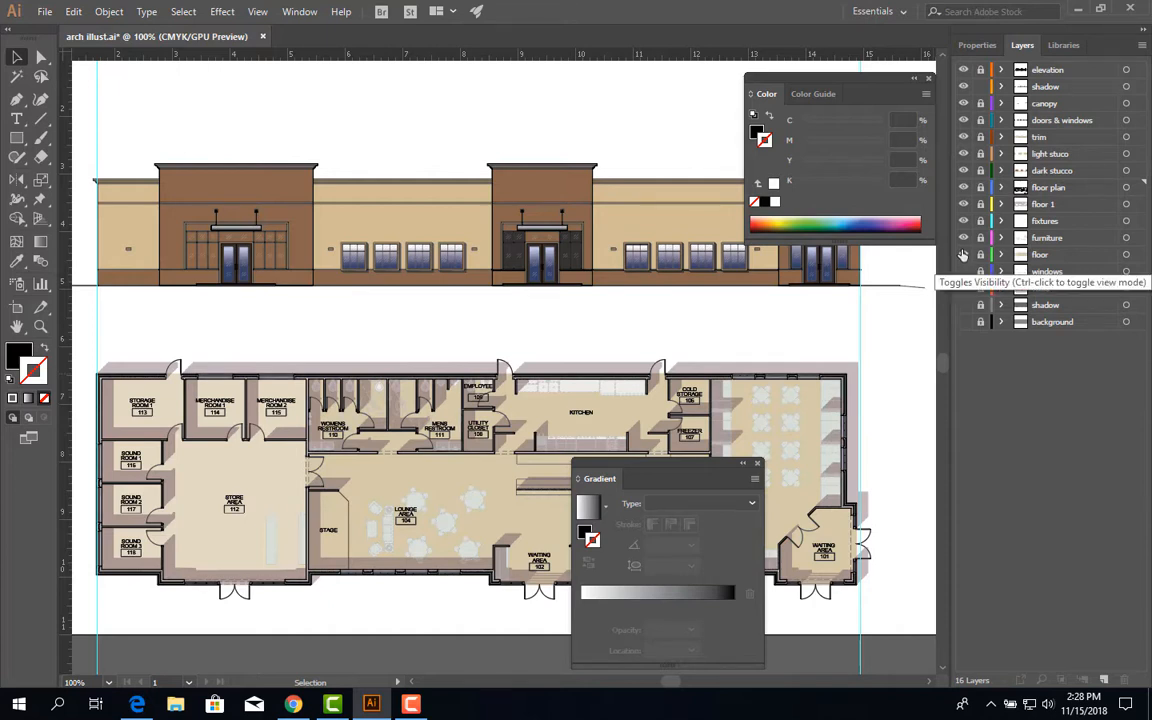
pyautogui.click(963, 255)
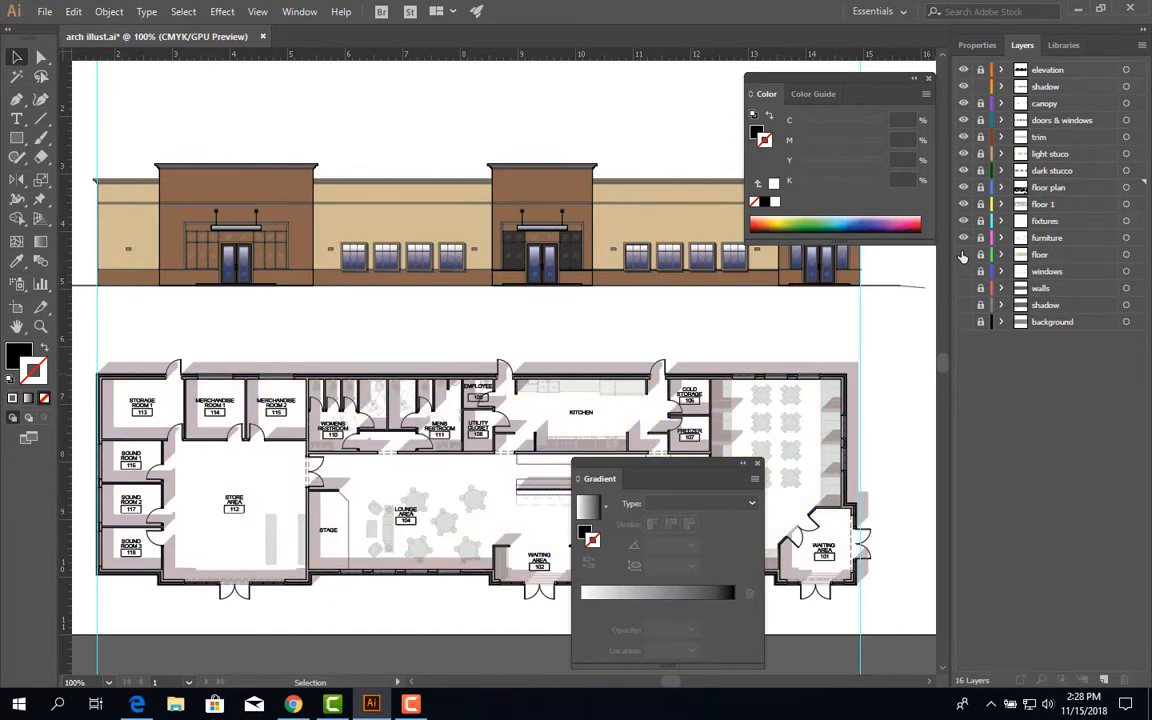
pyautogui.click(963, 238)
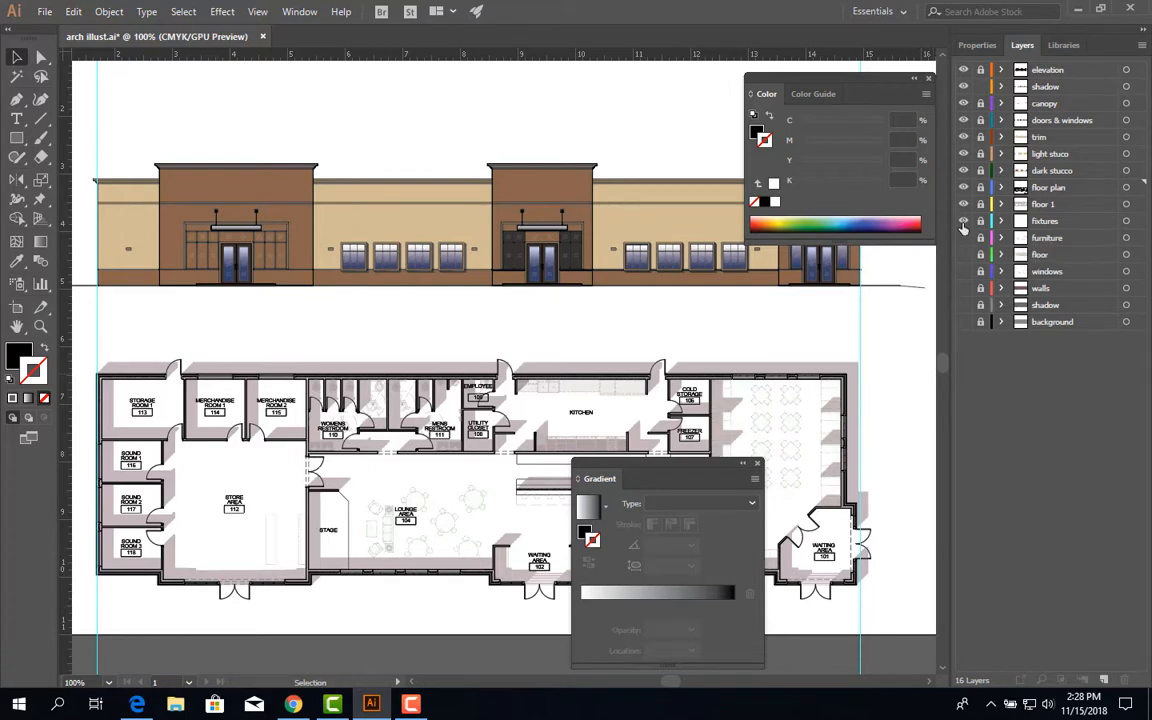
pyautogui.click(963, 221)
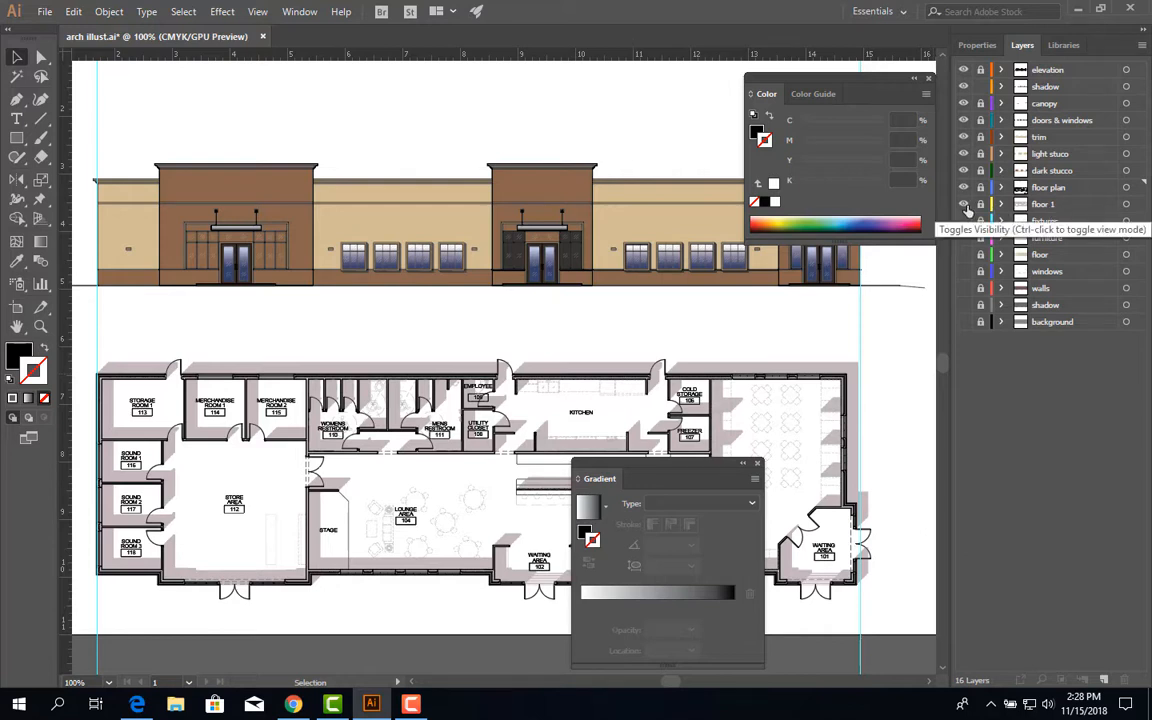
pyautogui.click(964, 205)
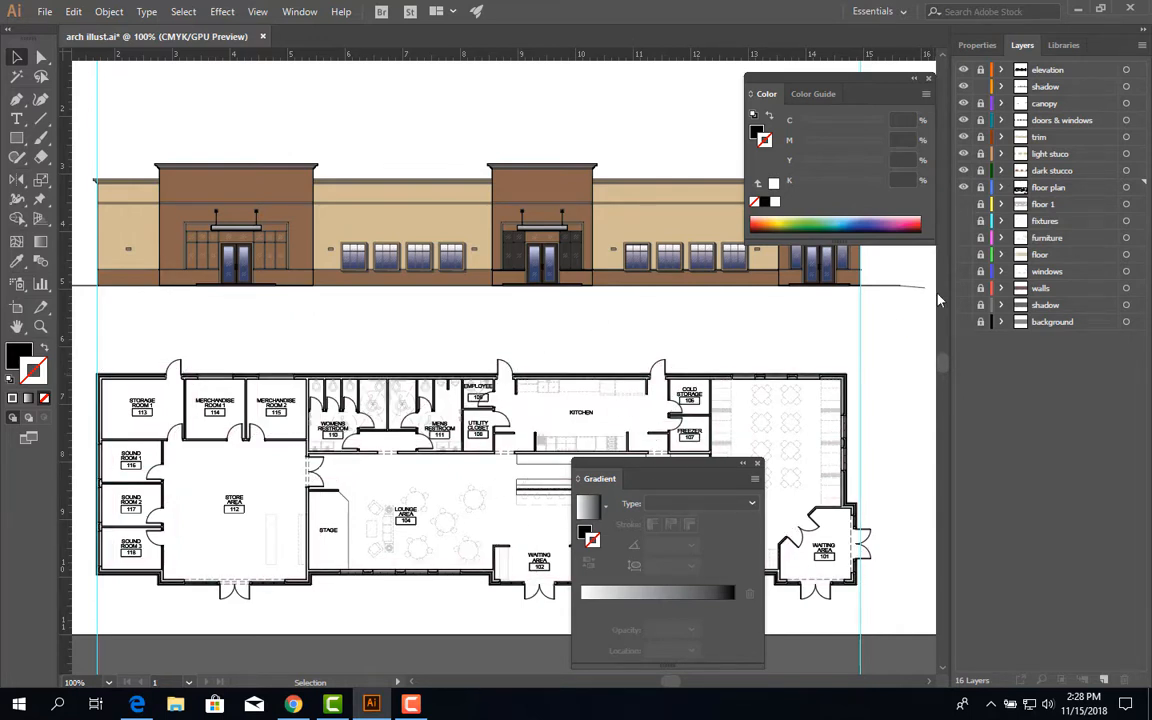
pyautogui.click(964, 187)
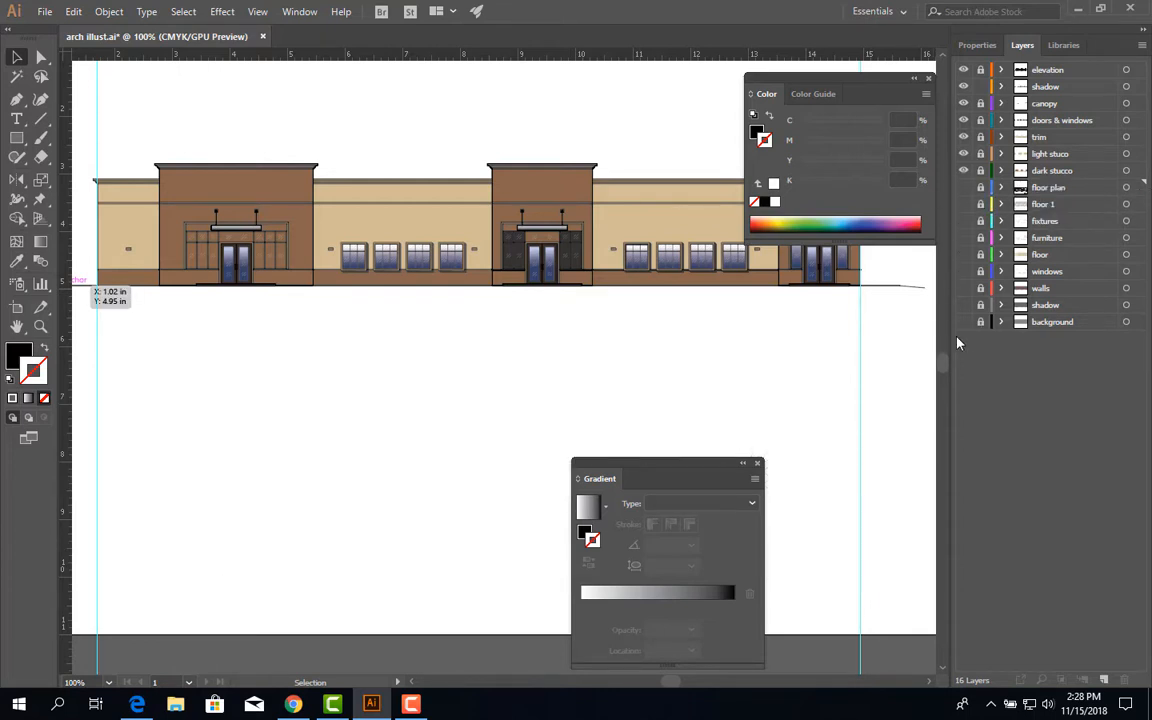
# - Examine the elevation's central entrance and the neighbouring windows, looking closely at the shadows beneath the wall trim and around the window frames
pyautogui.press('space')
pyautogui.moveTo(329, 345); pyautogui.dragTo(233, 468)
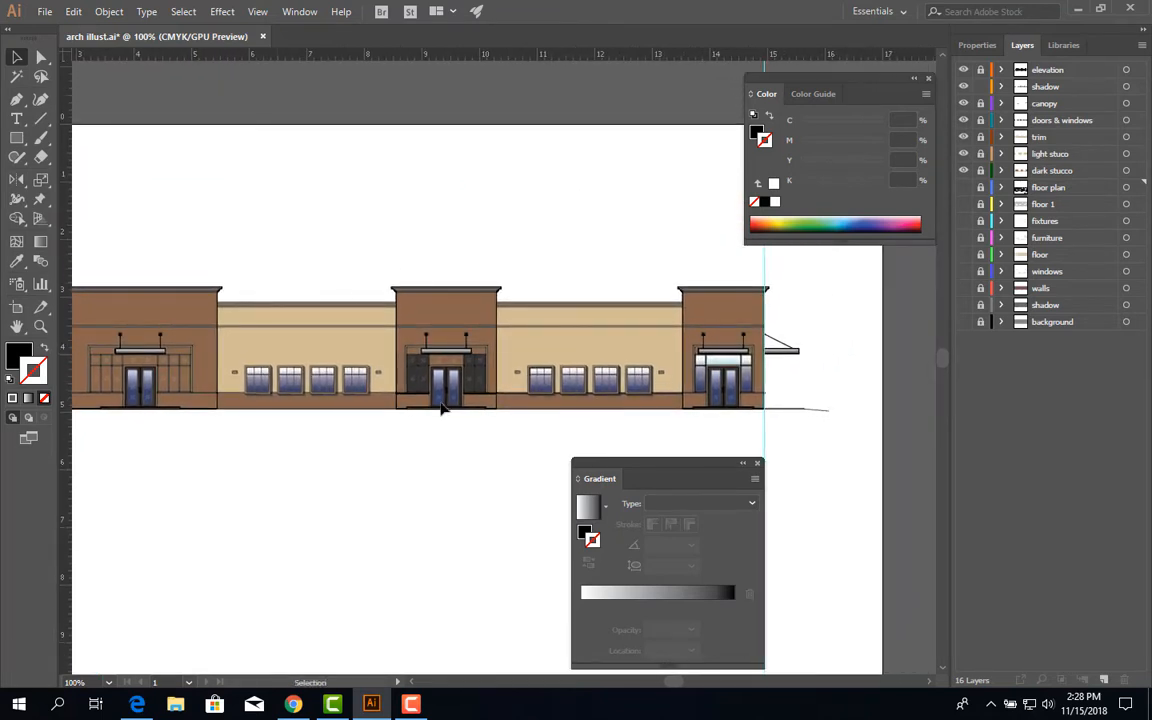
pyautogui.scroll(1, 391, 386)
pyautogui.scroll(-2, 391, 386)
pyautogui.scroll(5, 391, 386)
pyautogui.scroll(-1, 391, 387)
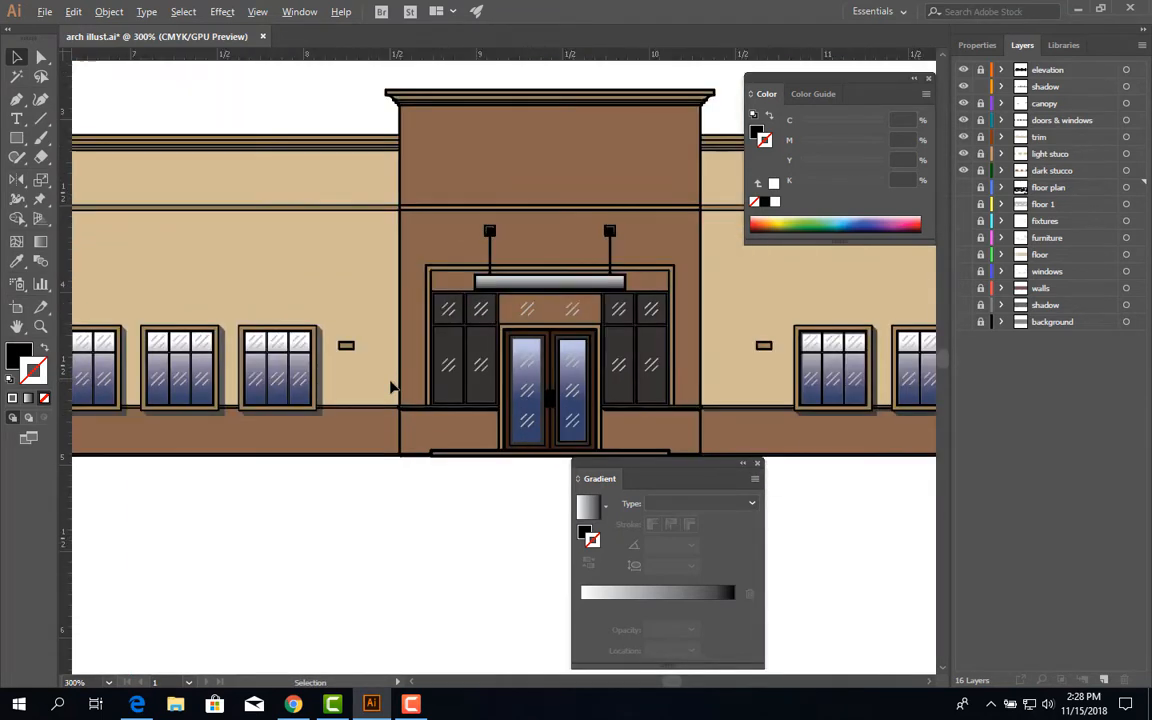
pyautogui.press('space')
pyautogui.moveTo(391, 373); pyautogui.dragTo(525, 373)
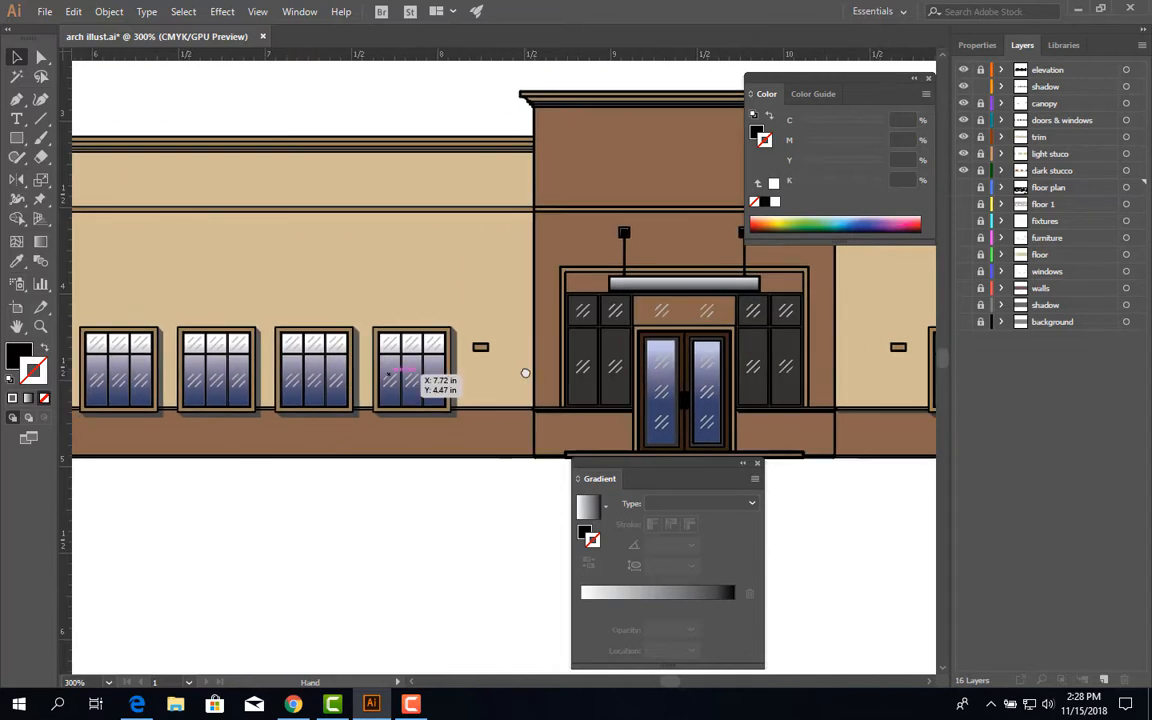
pyautogui.scroll(-1, 655, 391)
pyautogui.press('space')
pyautogui.moveTo(560, 400); pyautogui.dragTo(424, 401)
pyautogui.moveTo(674, 404); pyautogui.dragTo(370, 405)
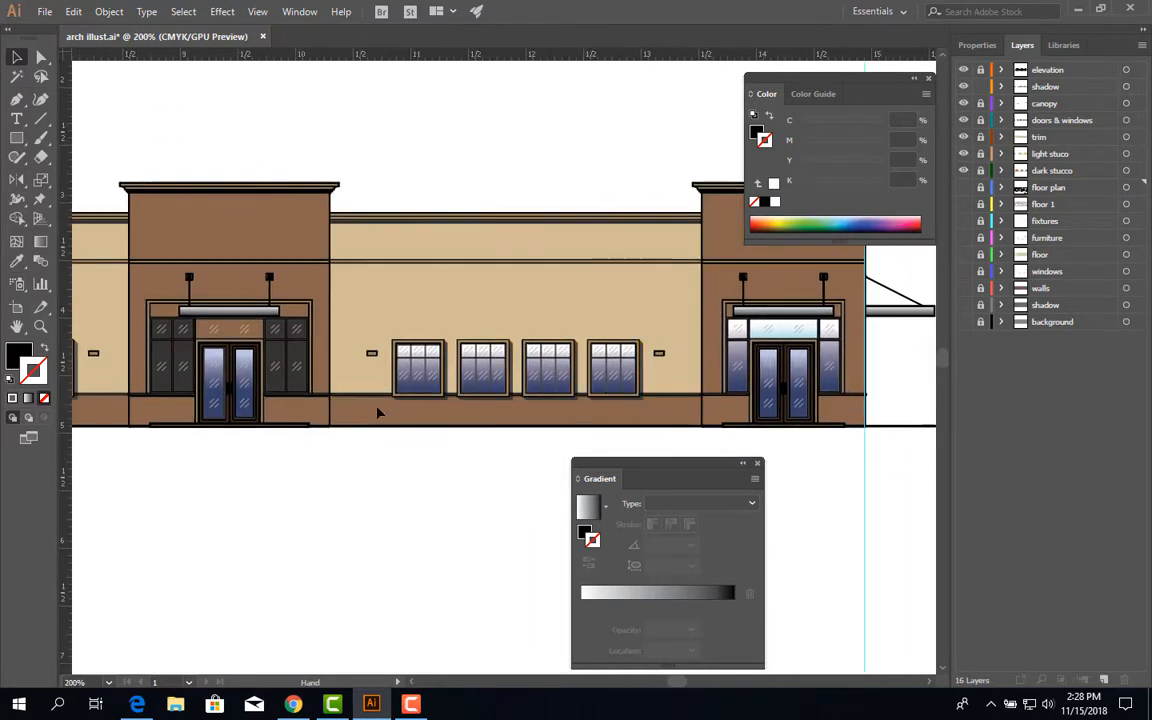
pyautogui.scroll(2, 416, 415)
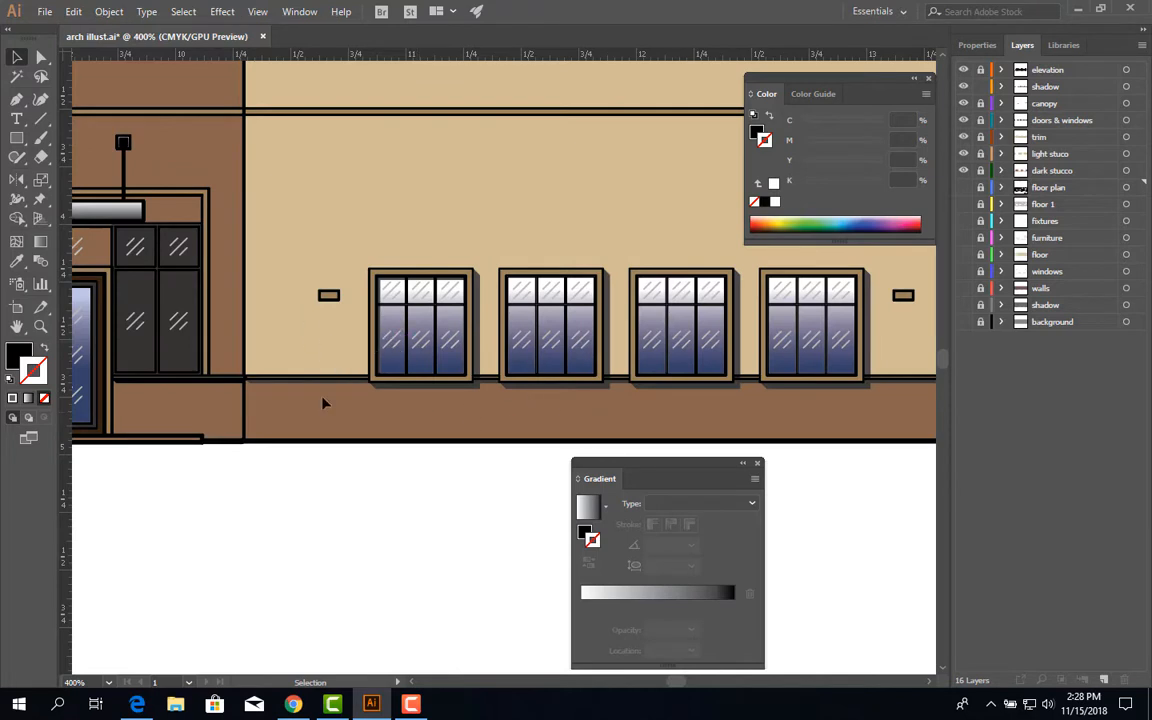
pyautogui.scroll(2, 316, 406)
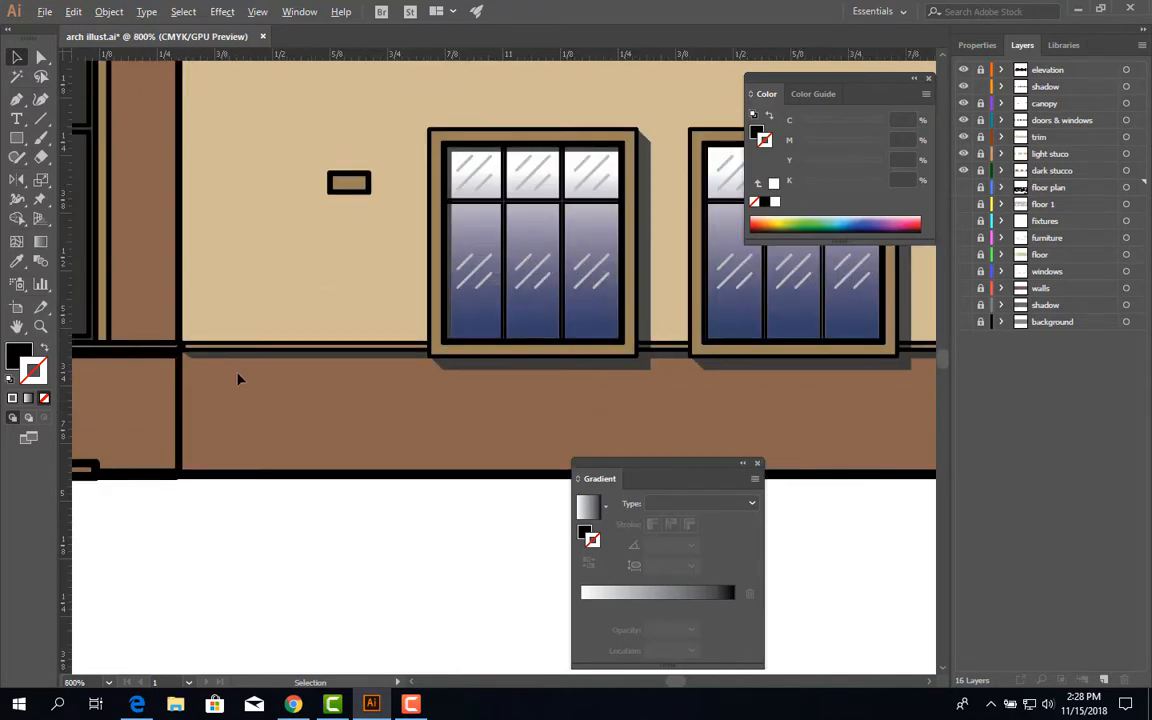
pyautogui.scroll(1, 239, 380)
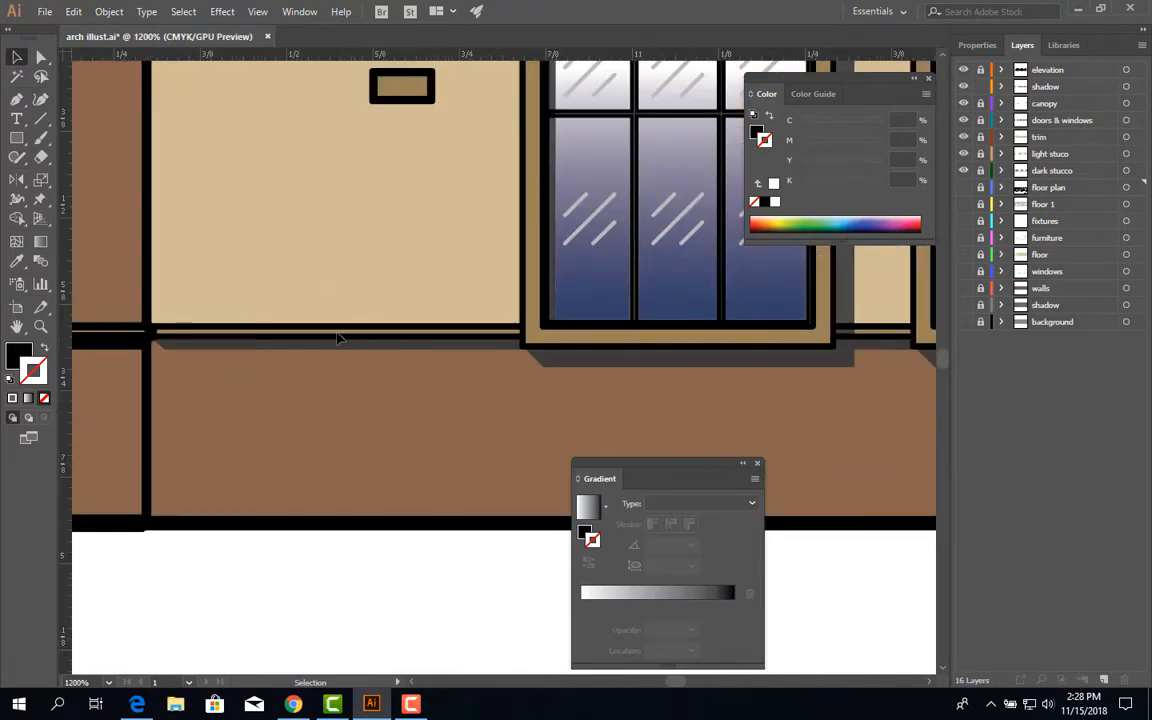
pyautogui.scroll(-1, 347, 347)
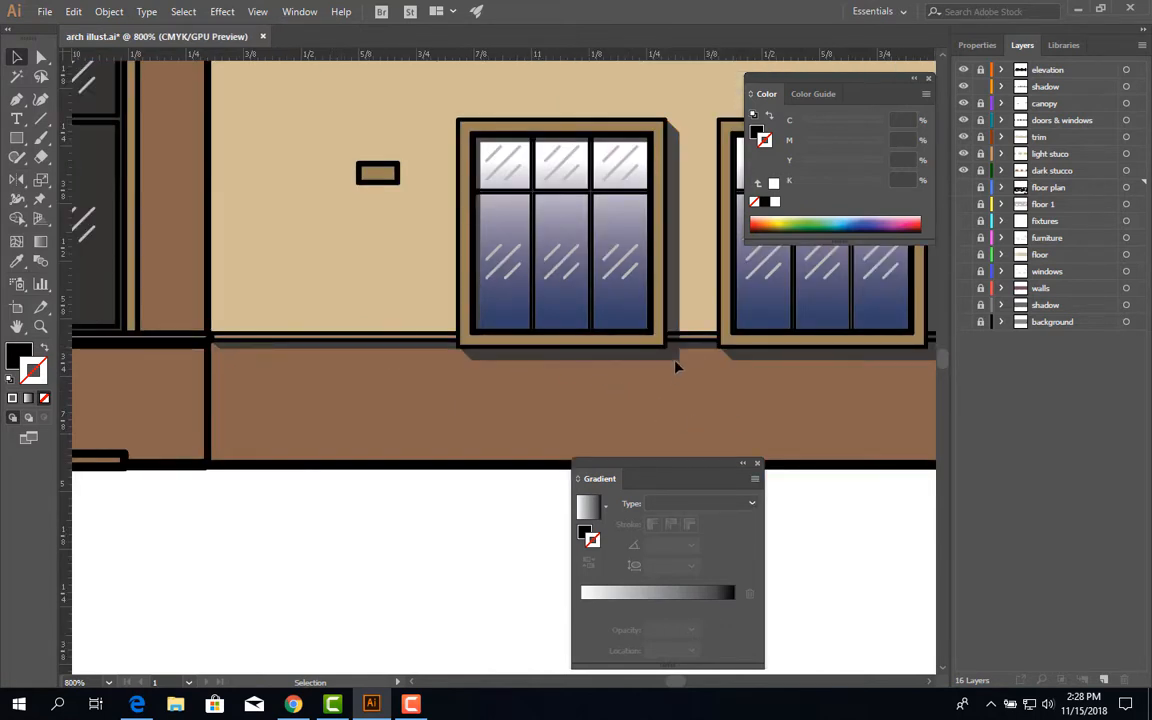
# - Examine the shadows around the first window right of the central entrance and view them in the context of the whole elevation
pyautogui.scroll(-1, 671, 398)
pyautogui.scroll(2, 481, 135)
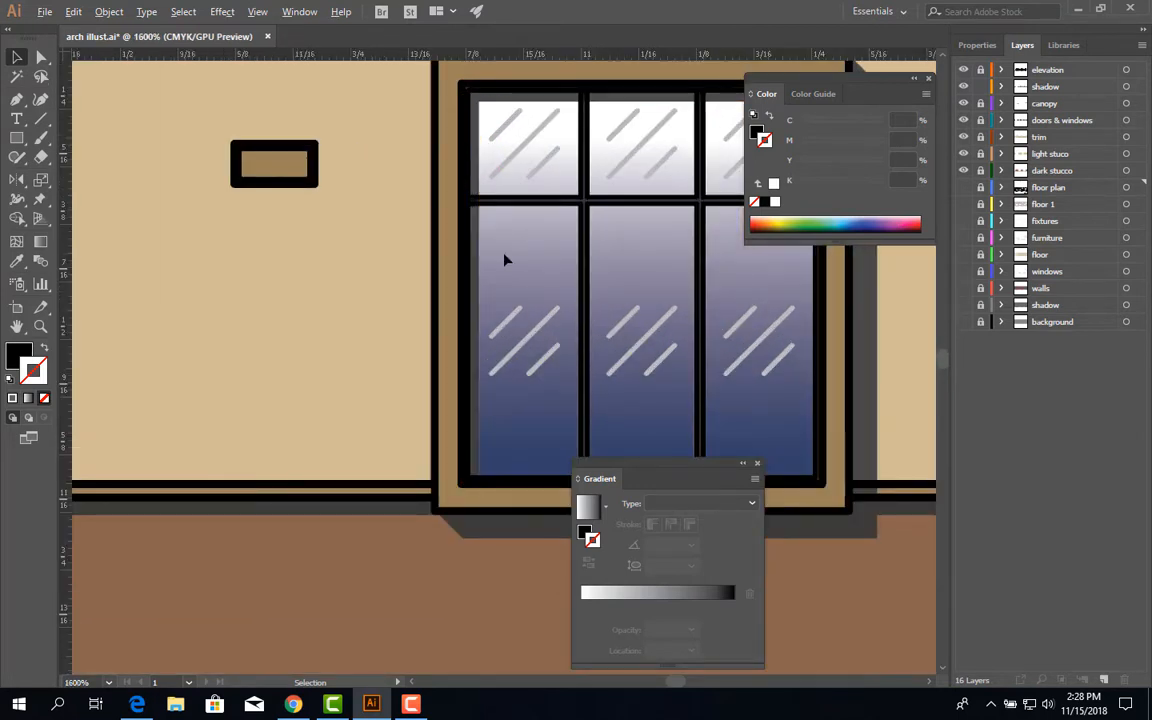
pyautogui.scroll(-2, 493, 272)
pyautogui.scroll(-1, 493, 272)
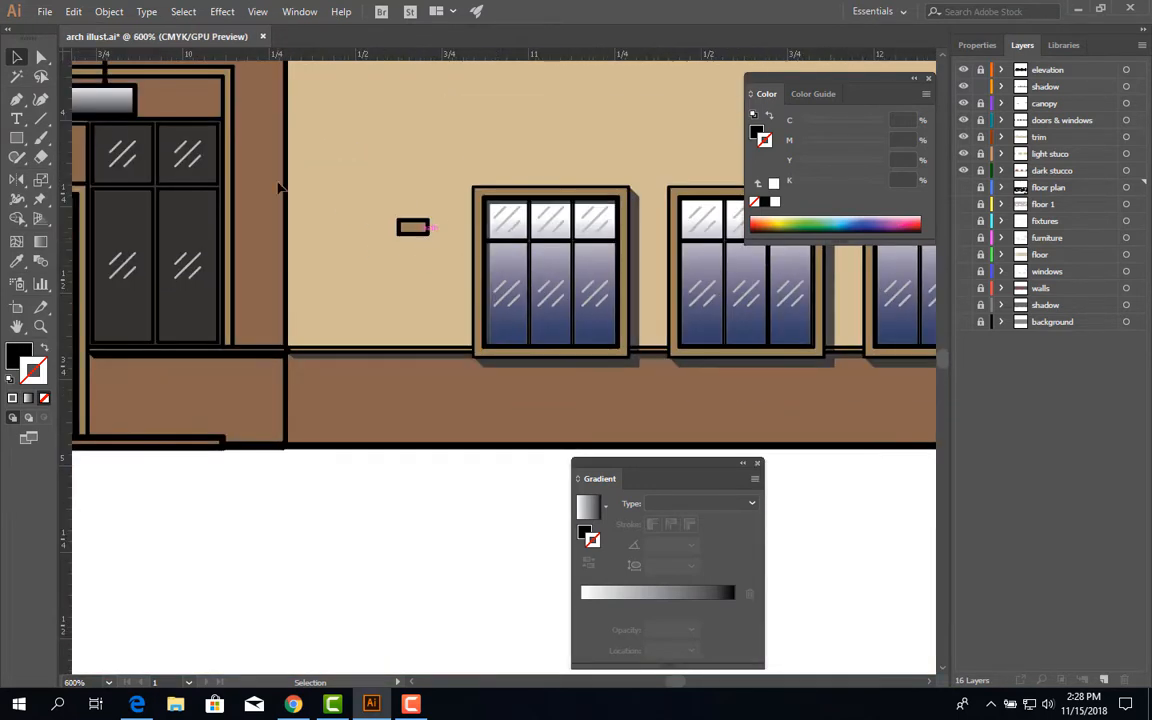
pyautogui.scroll(-2, 327, 210)
pyautogui.scroll(-2, 330, 212)
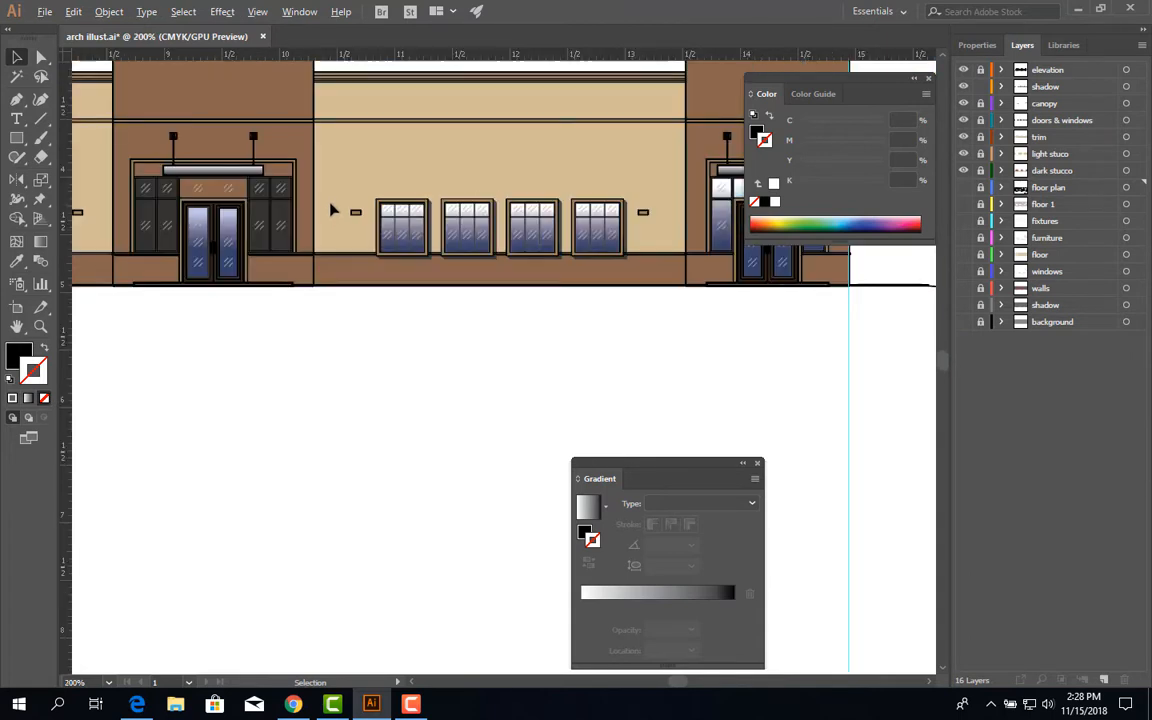
pyautogui.scroll(-1, 342, 203)
pyautogui.moveTo(345, 198)
pyautogui.mouseDown()
pyautogui.moveTo(362, 180)
pyautogui.moveTo(556, 277)
pyautogui.mouseUp()
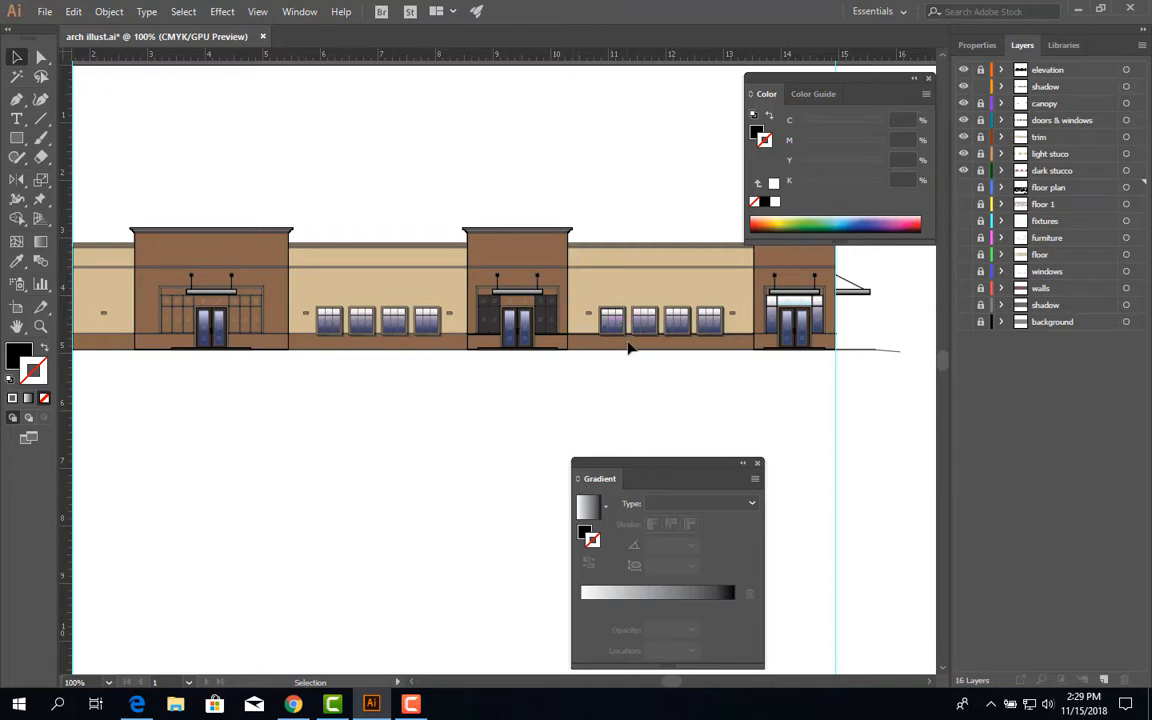
# - Examine the shadows beneath the wall trim and around the window frames in the bay right of the central entrance
pyautogui.scroll(3, 627, 345)
pyautogui.scroll(1, 630, 342)
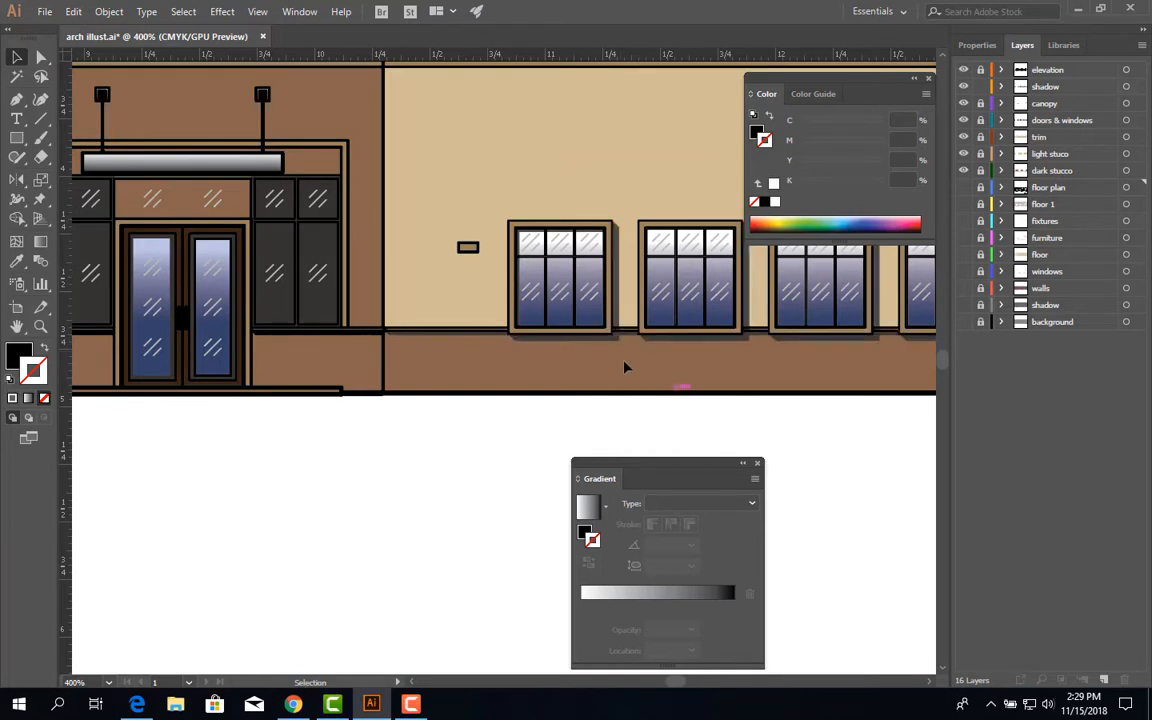
pyautogui.scroll(3, 620, 358)
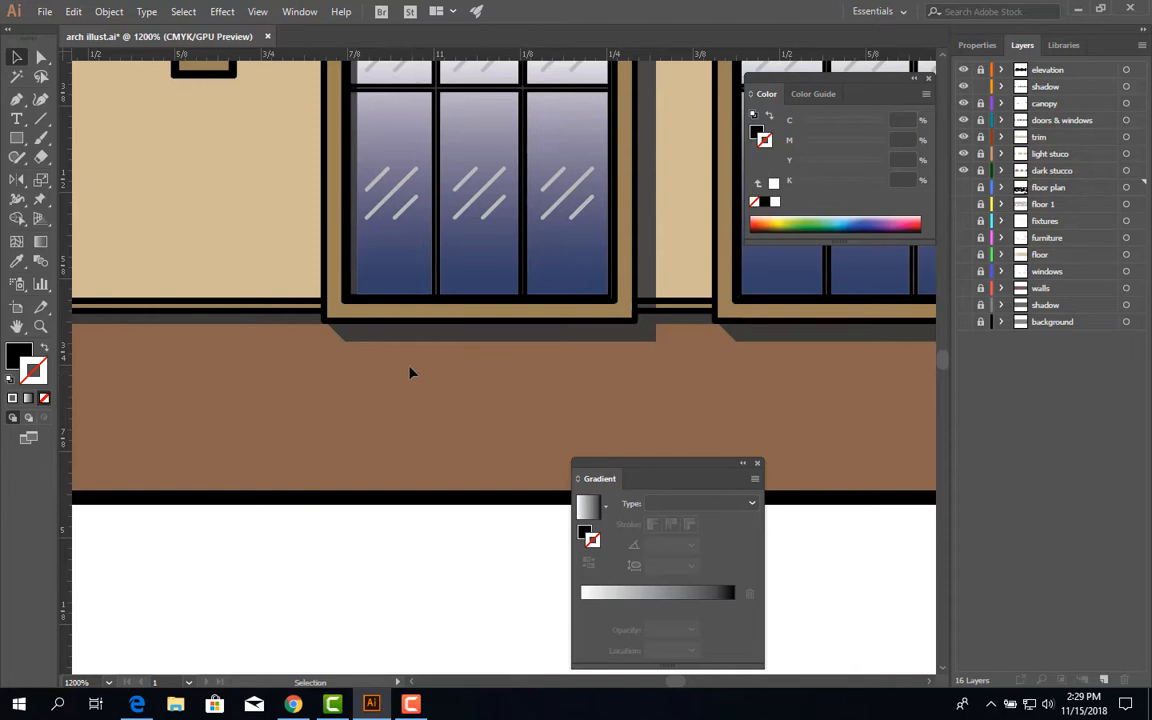
pyautogui.scroll(-2, 410, 373)
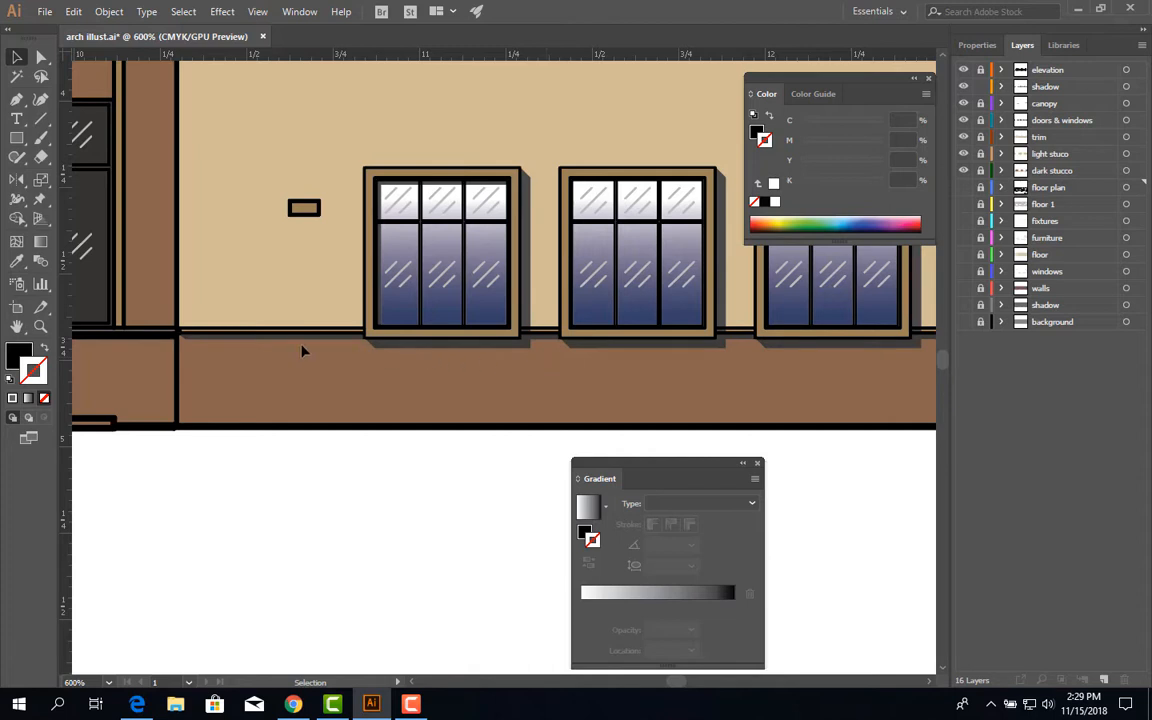
pyautogui.scroll(2, 304, 346)
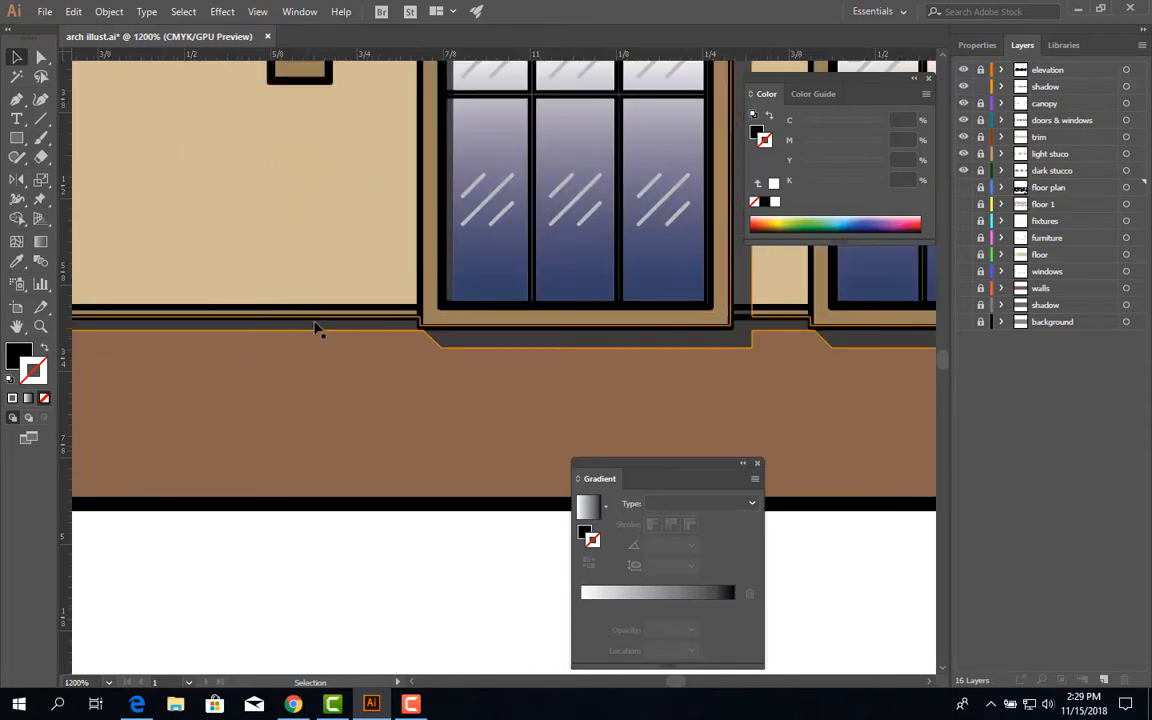
pyautogui.press('space')
pyautogui.moveTo(273, 354); pyautogui.dragTo(497, 378)
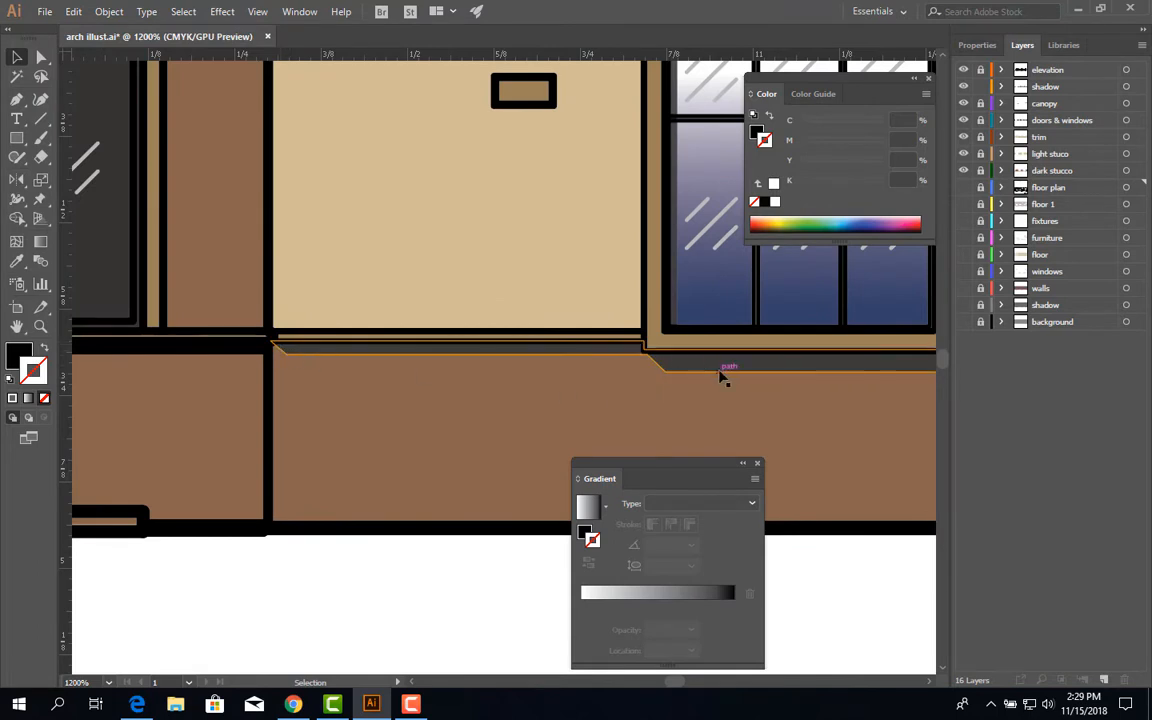
pyautogui.scroll(-1, 692, 312)
pyautogui.press('space')
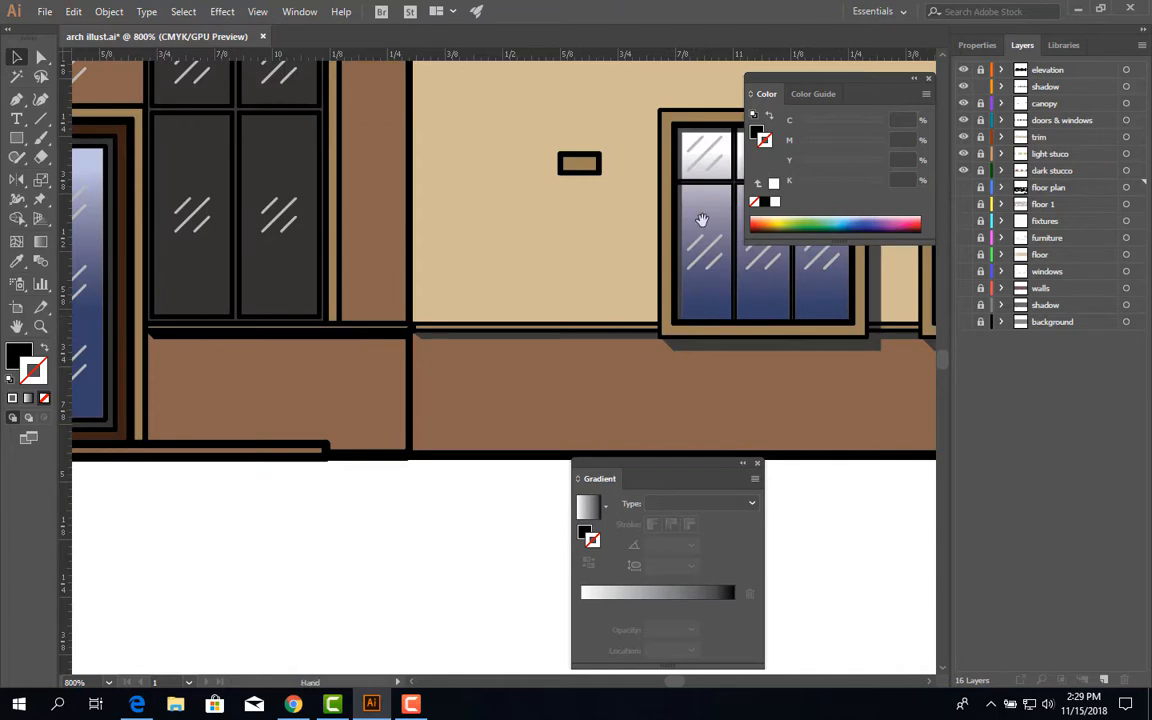
pyautogui.moveTo(702, 220); pyautogui.dragTo(591, 273)
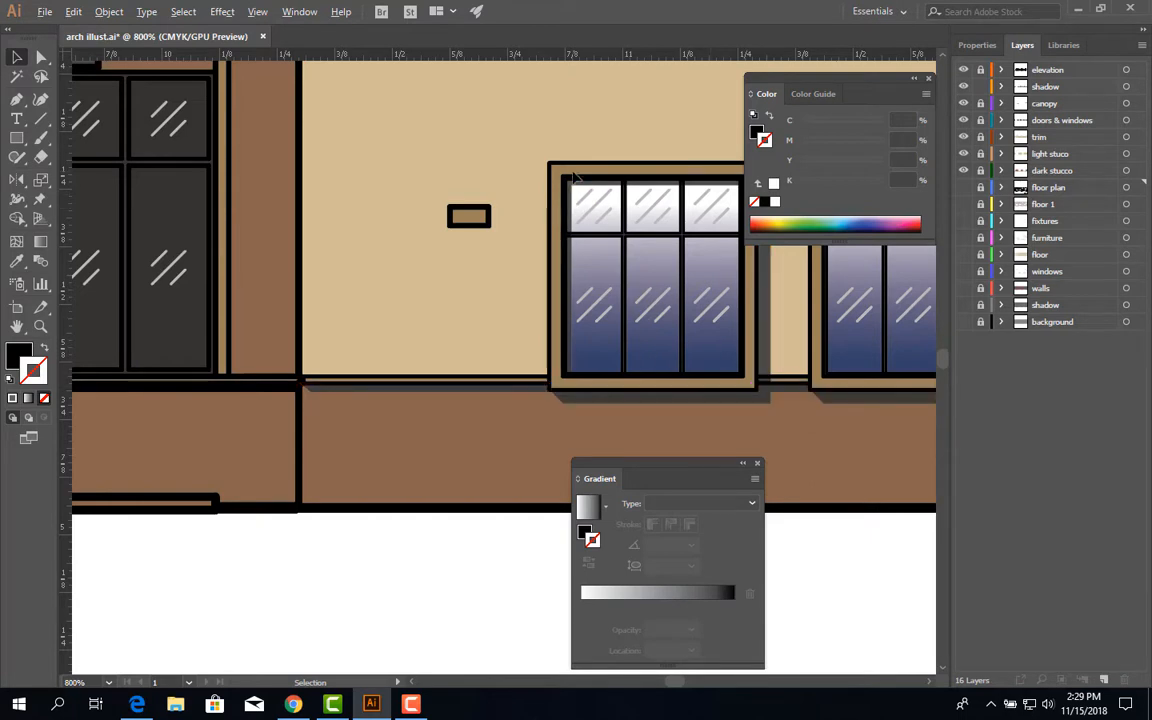
# - Shift the shadow inside the first window's frame, right of the central entrance, slightly up and to the left
pyautogui.scroll(3, 575, 177)
pyautogui.click(575, 212)
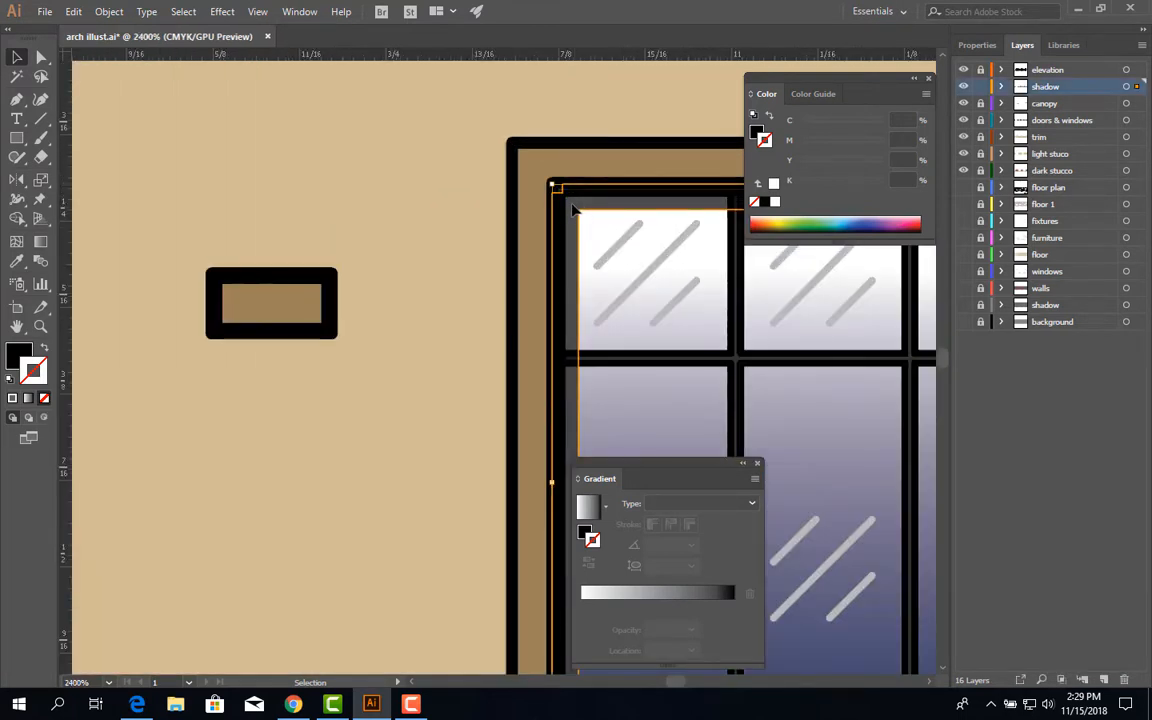
pyautogui.moveTo(575, 212); pyautogui.dragTo(569, 206)
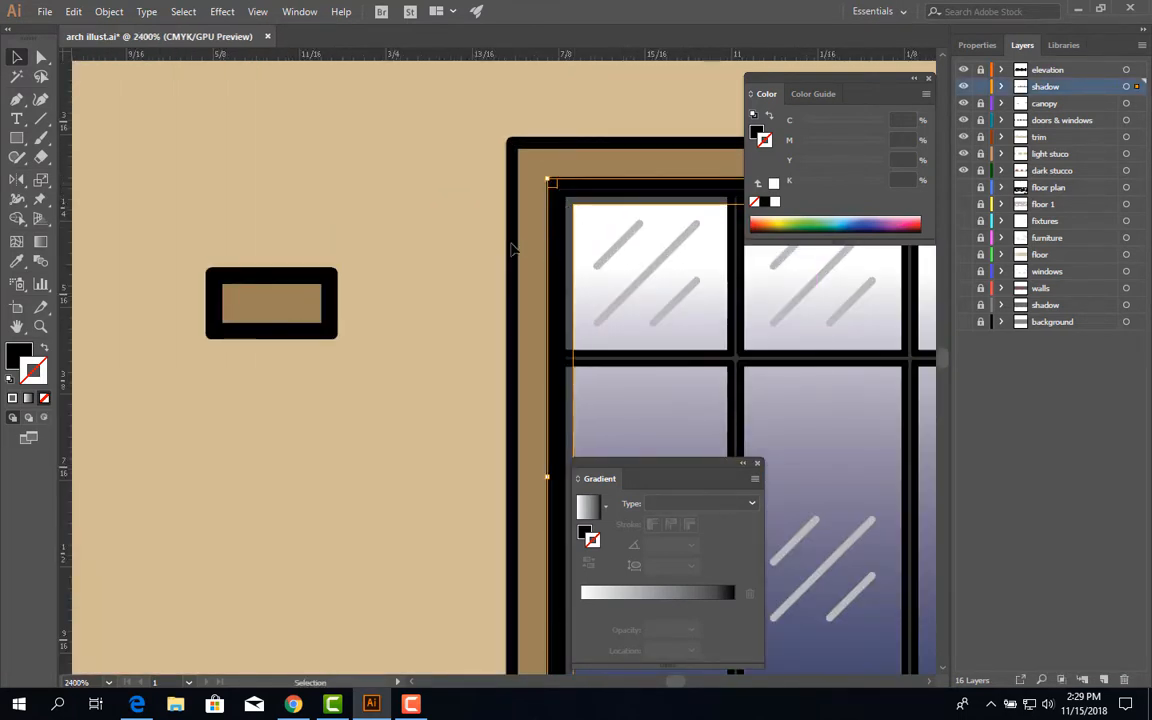
# - Unlock the canopy layer and delete the shadows around the four windows in the bay left of the central entrance
pyautogui.scroll(-3, 470, 255)
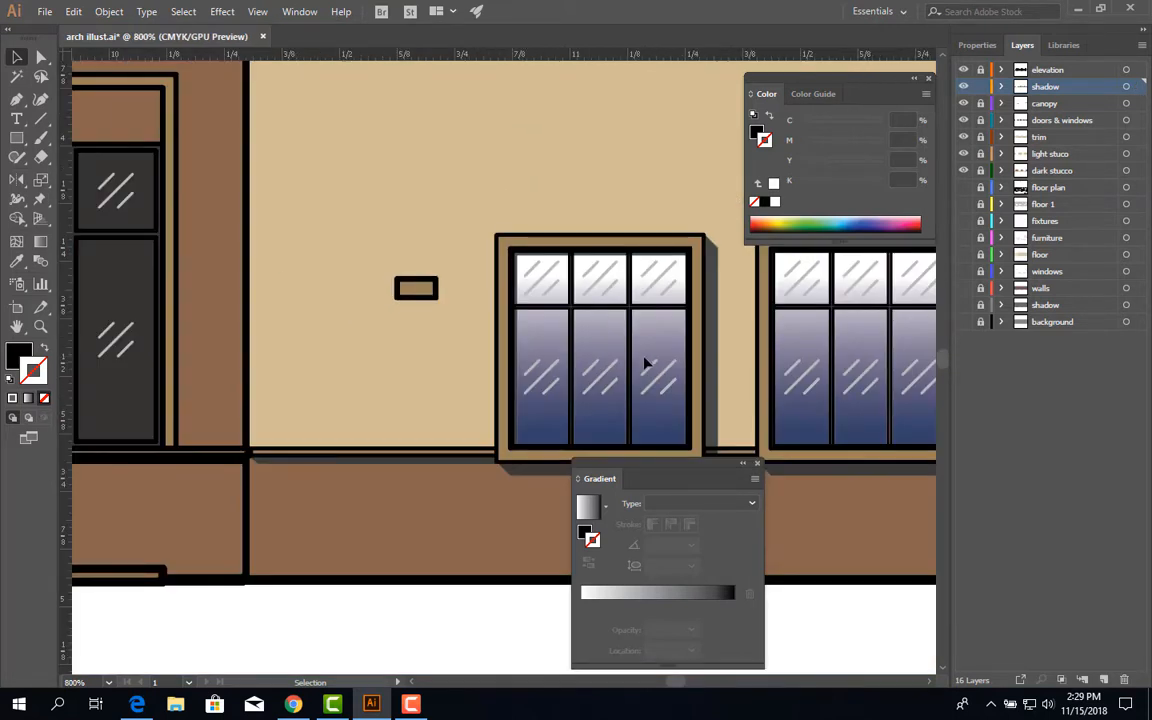
pyautogui.scroll(-2, 527, 267)
pyautogui.scroll(-1, 592, 310)
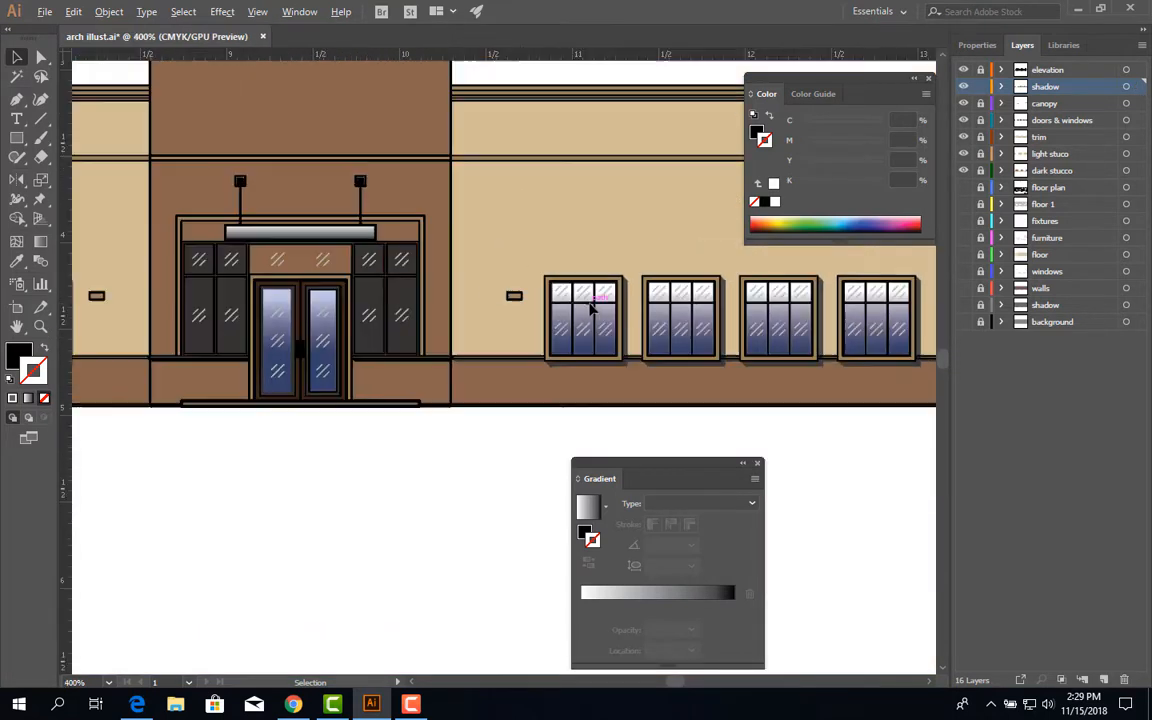
pyautogui.scroll(-1, 599, 305)
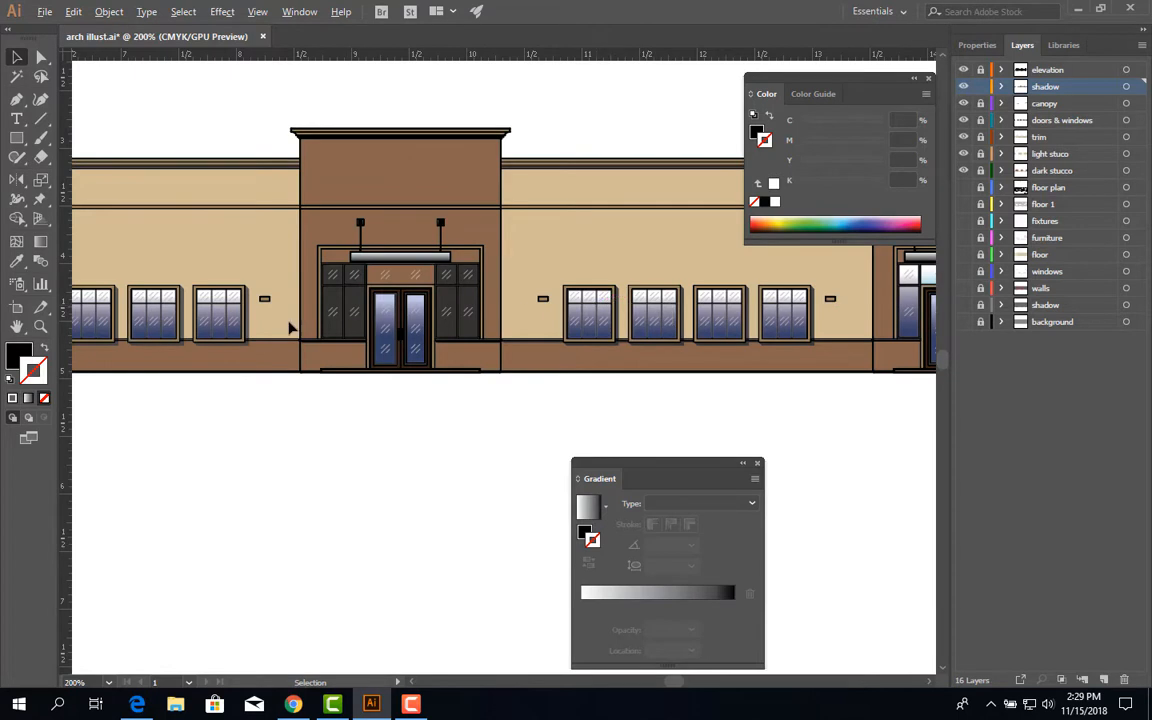
pyautogui.press('space')
pyautogui.moveTo(150, 440); pyautogui.dragTo(879, 467)
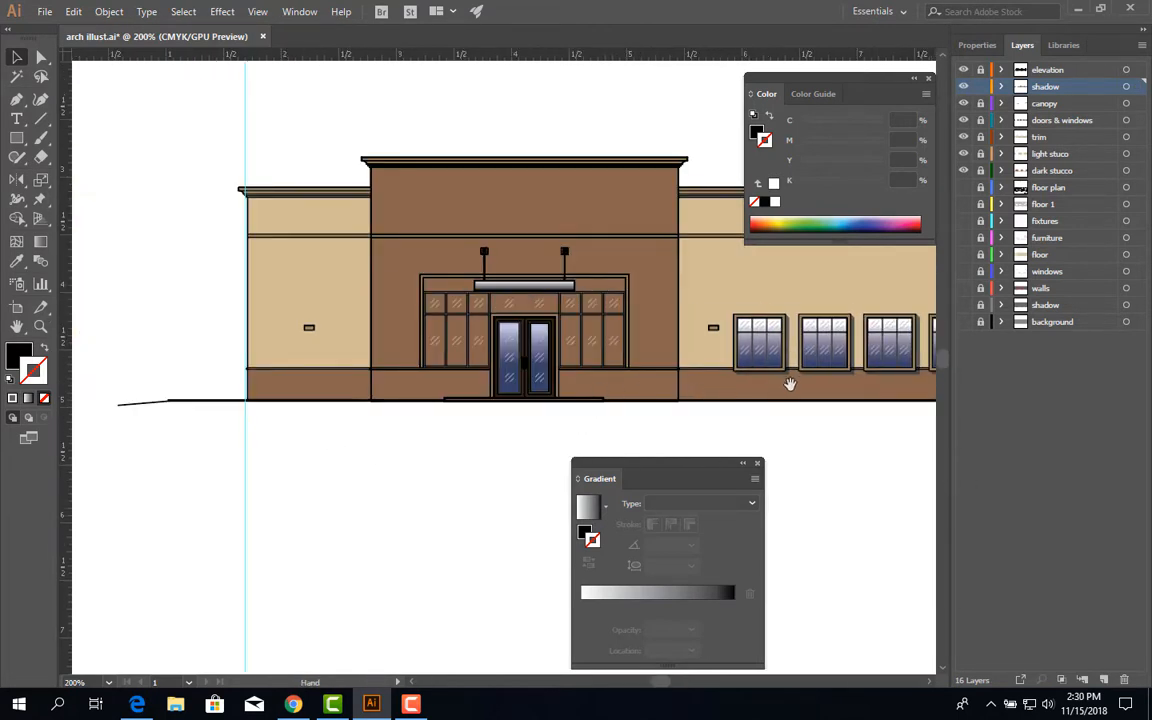
pyautogui.scroll(3, 530, 370)
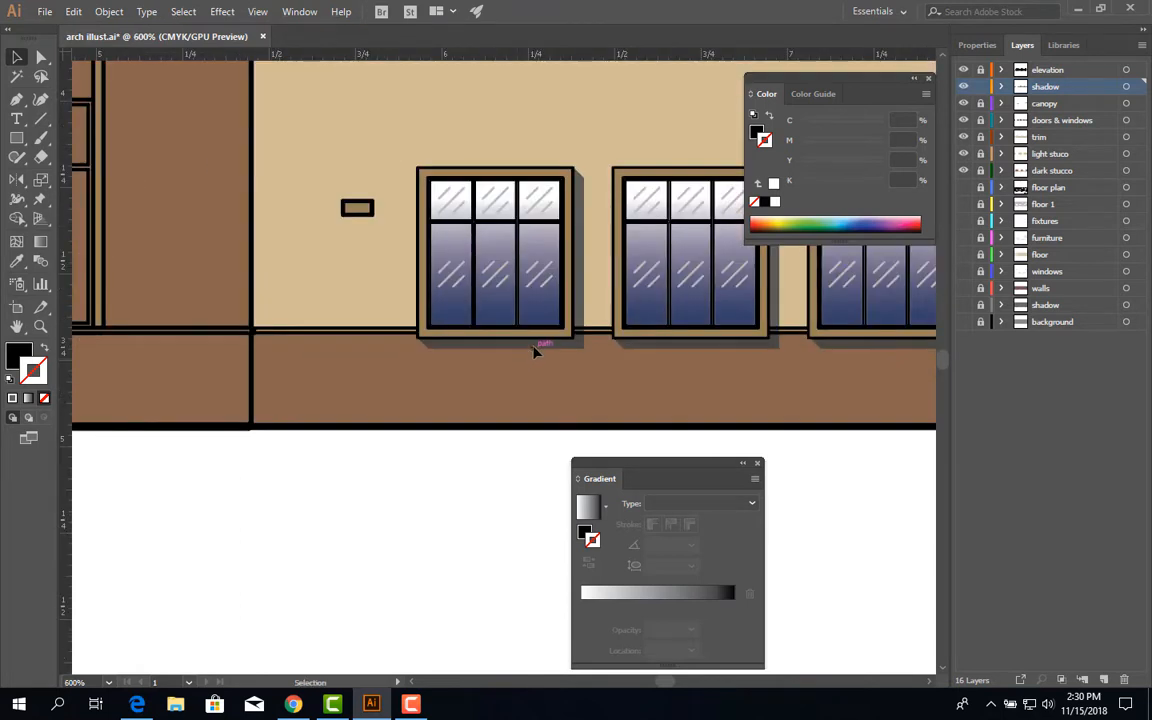
pyautogui.click(981, 104)
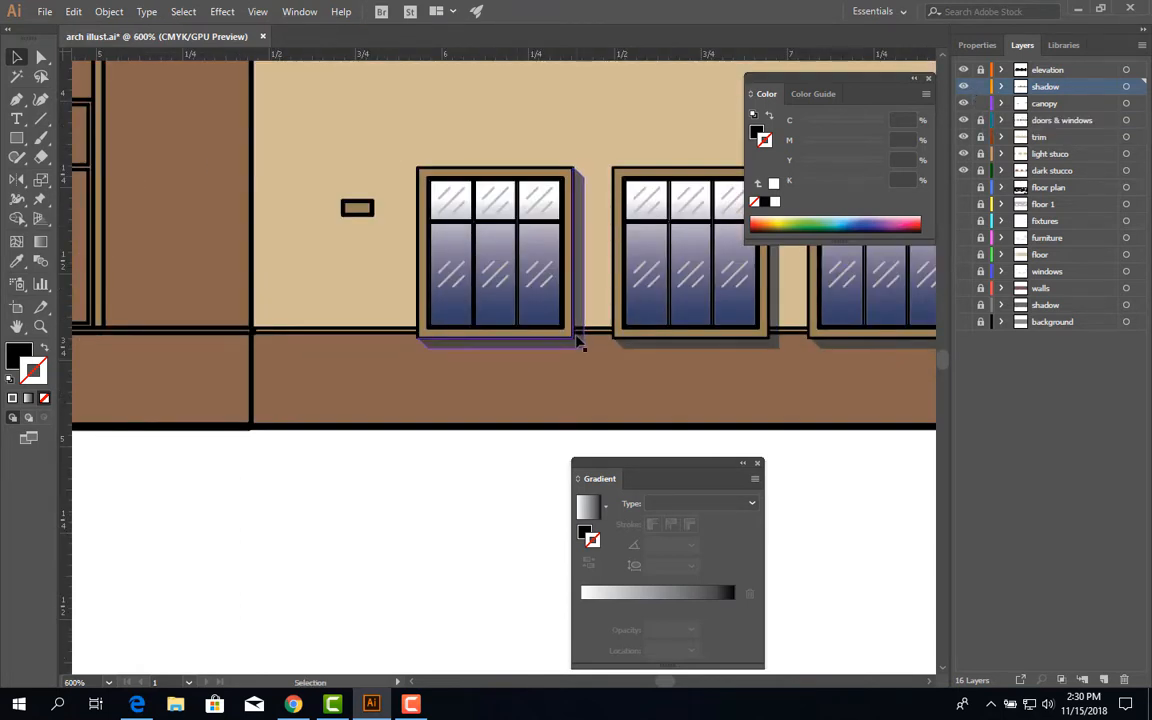
pyautogui.click(586, 346)
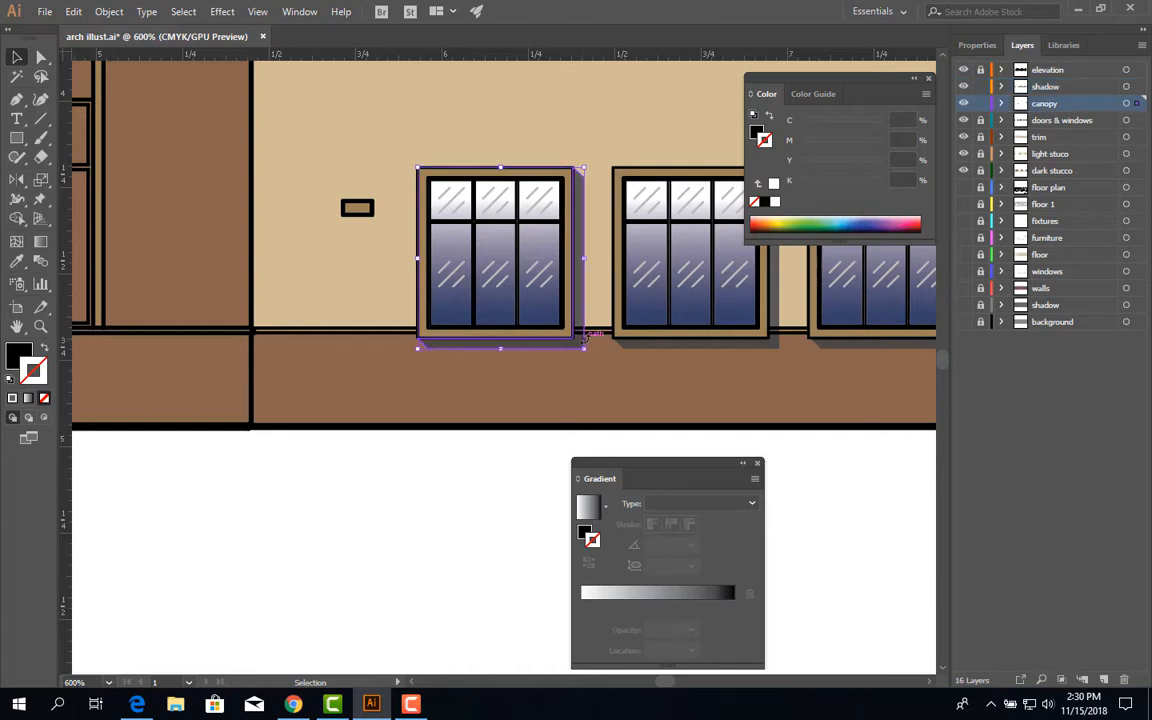
pyautogui.click(665, 355)
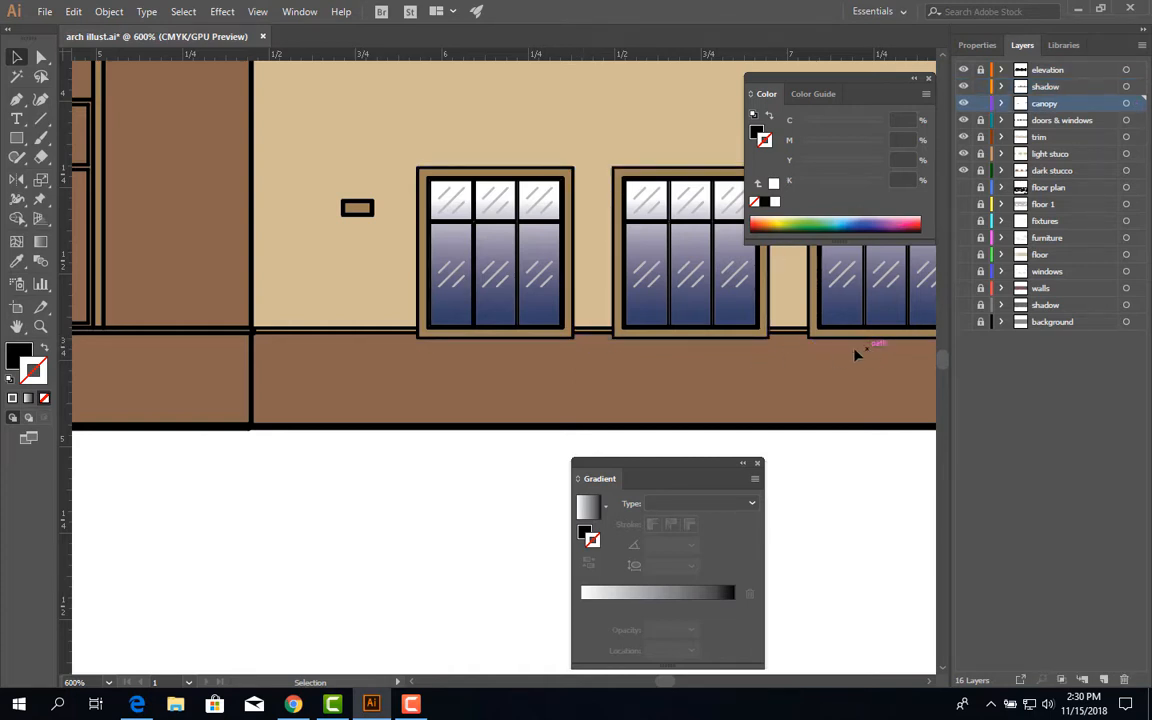
pyautogui.hscroll(5, 795, 365)
pyautogui.click(661, 336)
pyautogui.press('Delete')
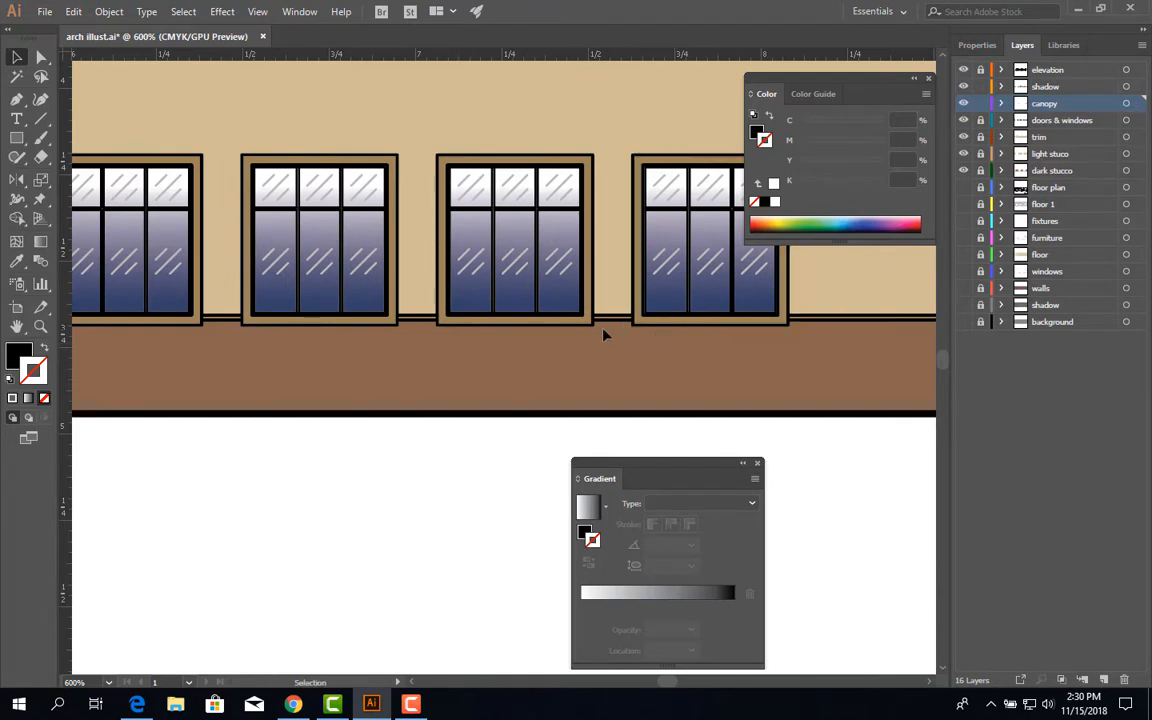
# - Compare the windows in the bay left of the central entrance with the shadowed windows in the bay right of it
pyautogui.scroll(-2, 605, 336)
pyautogui.moveTo(317, 359); pyautogui.dragTo(484, 411)
pyautogui.scroll(-1, 498, 301)
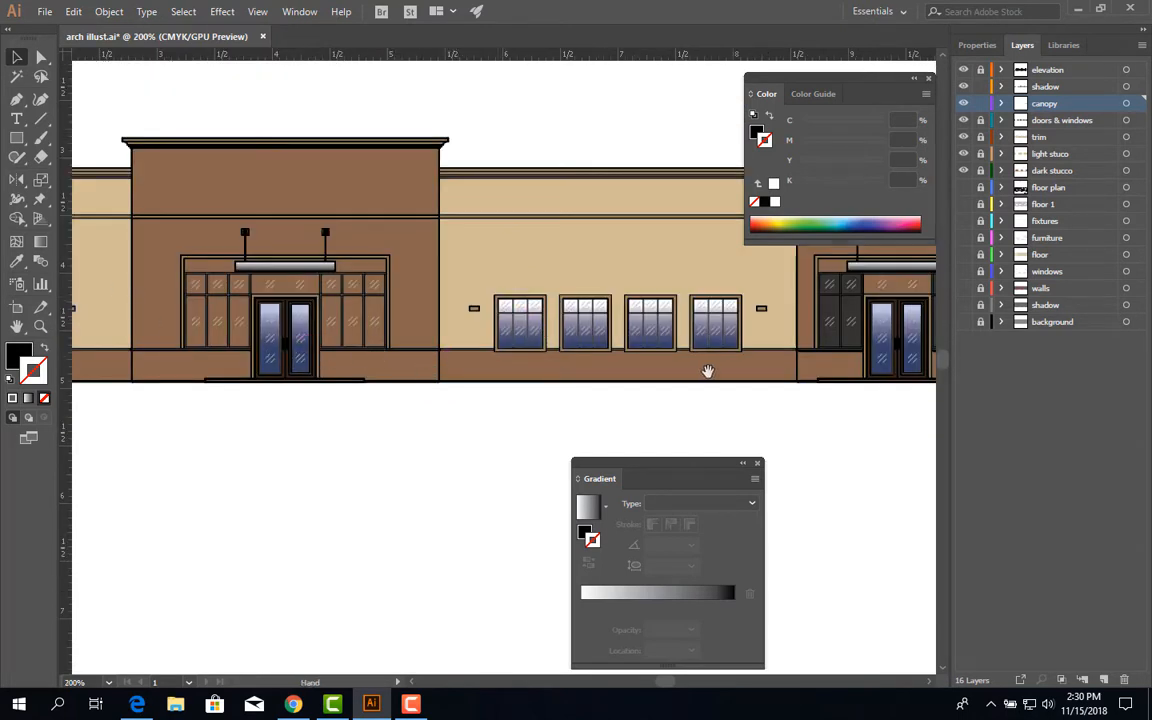
pyautogui.moveTo(707, 373); pyautogui.dragTo(99, 362)
pyautogui.moveTo(522, 376); pyautogui.dragTo(406, 381)
pyautogui.scroll(1, 404, 362)
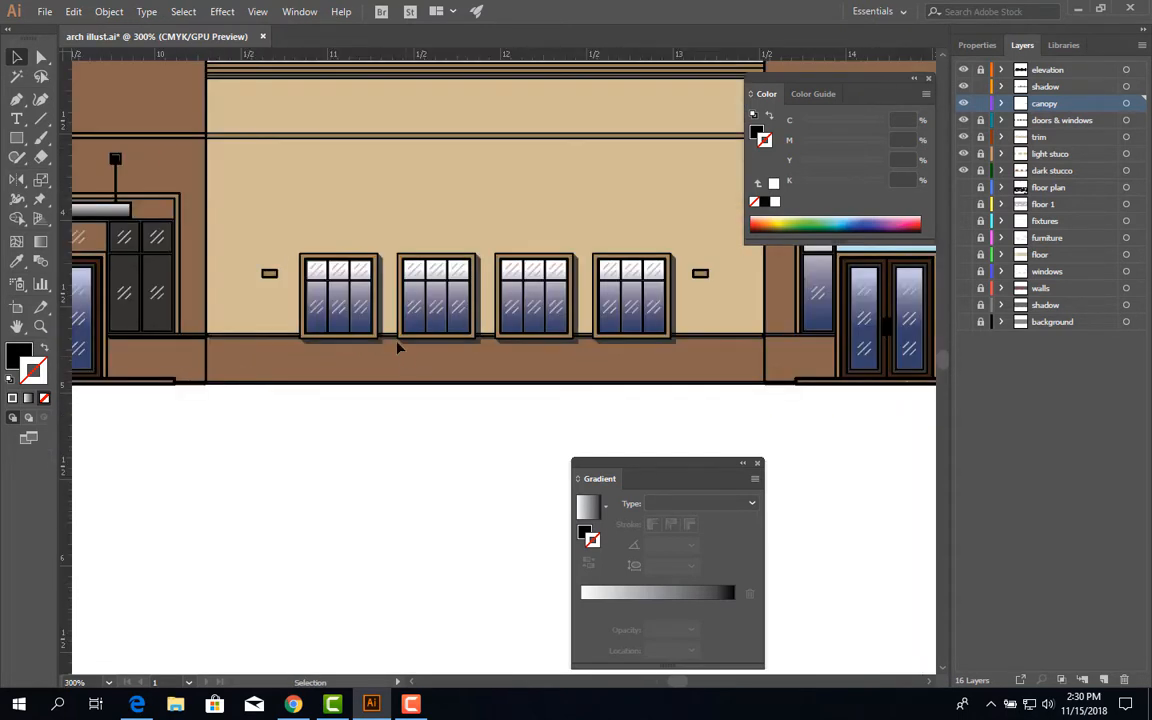
pyautogui.moveTo(507, 385); pyautogui.dragTo(296, 386)
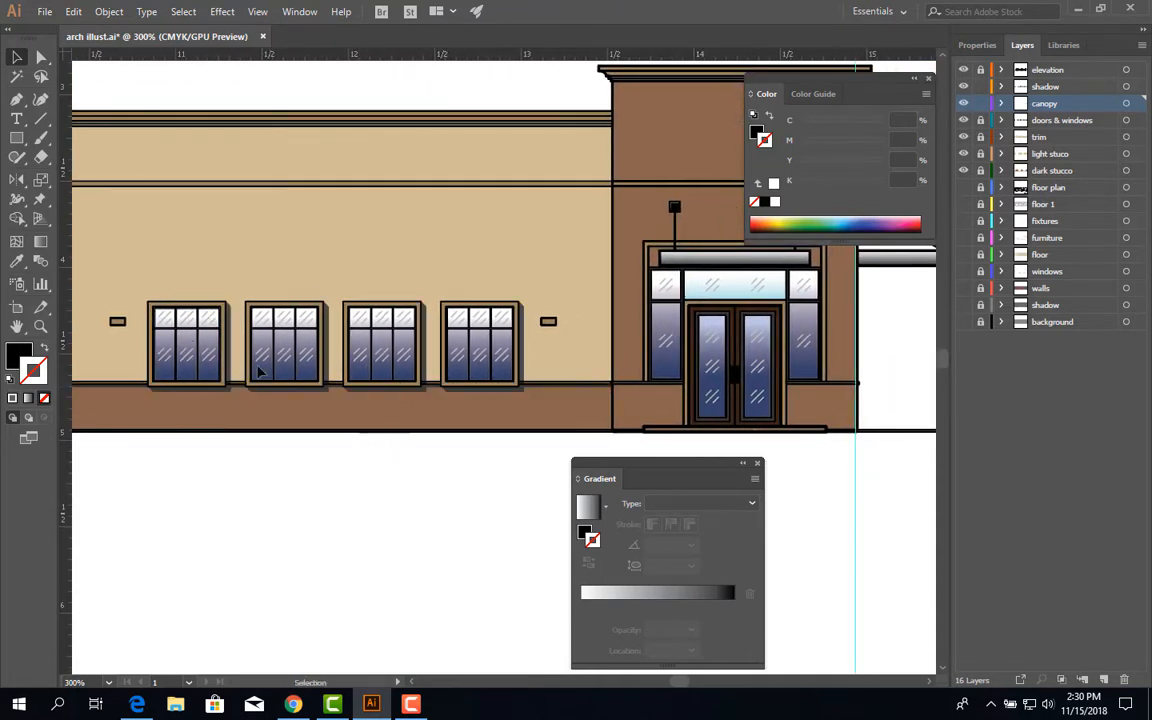
# - Review the central entrance and the window bays on both sides for areas that still need shading
pyautogui.scroll(-3, 422, 484)
pyautogui.moveTo(296, 494); pyautogui.dragTo(633, 411)
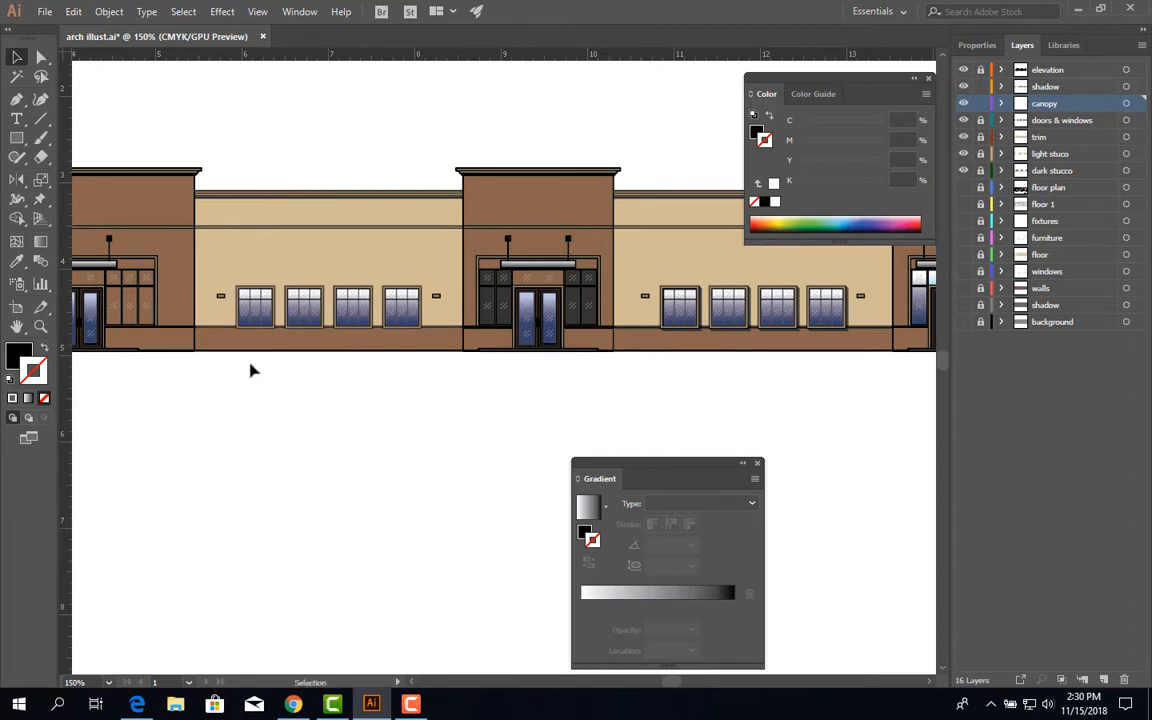
pyautogui.moveTo(244, 386); pyautogui.dragTo(327, 436)
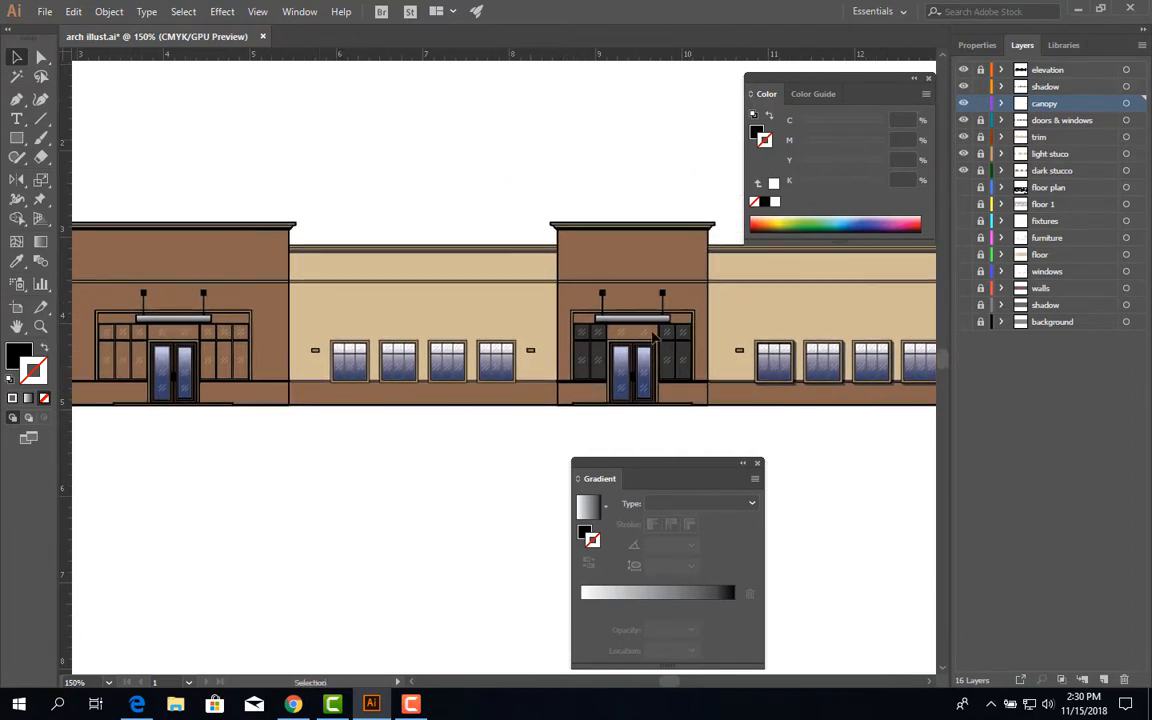
pyautogui.scroll(3, 666, 319)
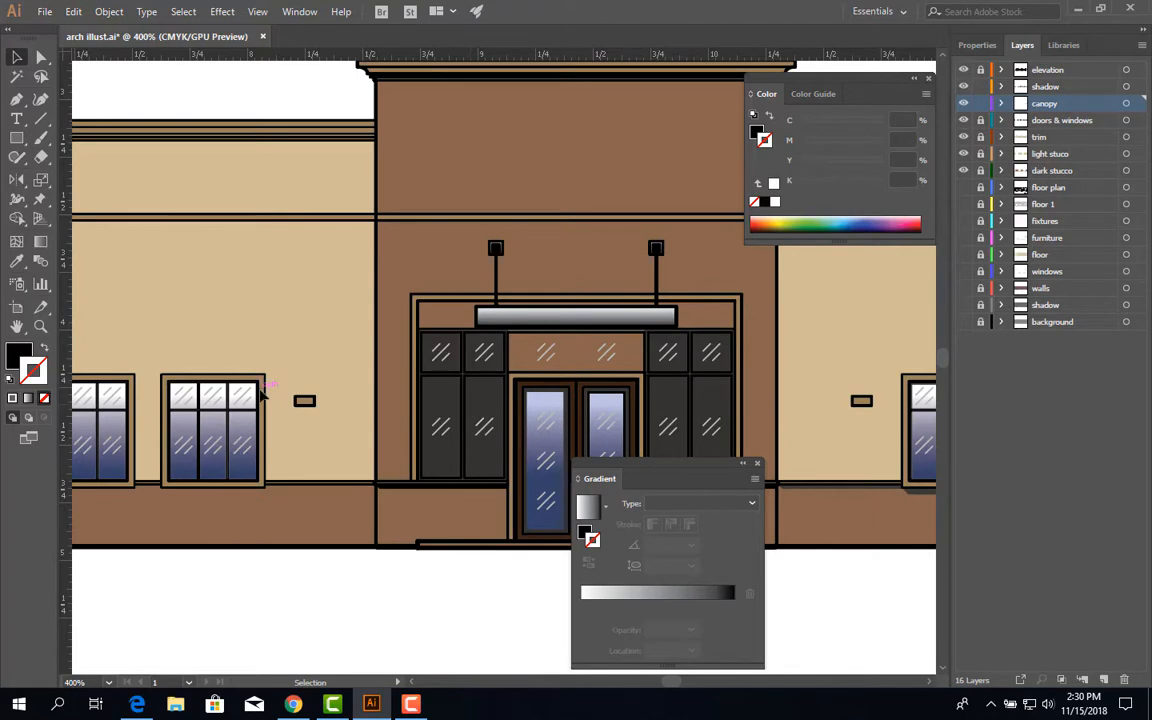
pyautogui.scroll(-1, 258, 392)
pyautogui.scroll(-2, 258, 392)
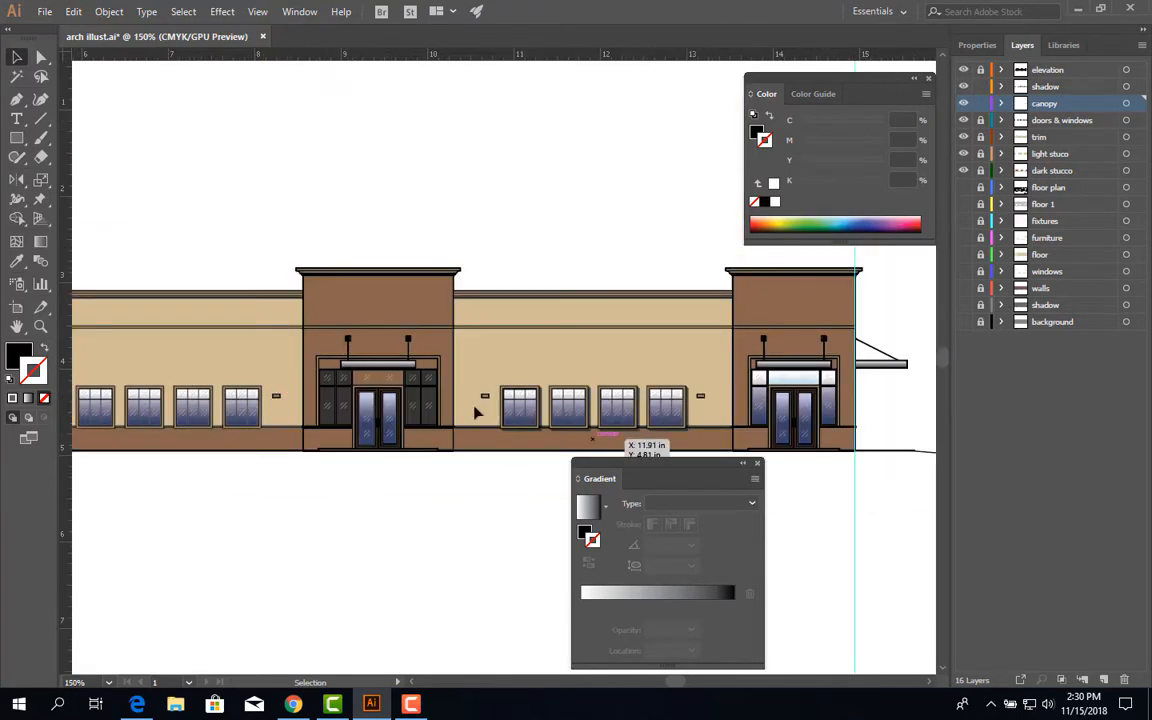
pyautogui.scroll(2, 162, 445)
pyautogui.hscroll(5, 558, 424)
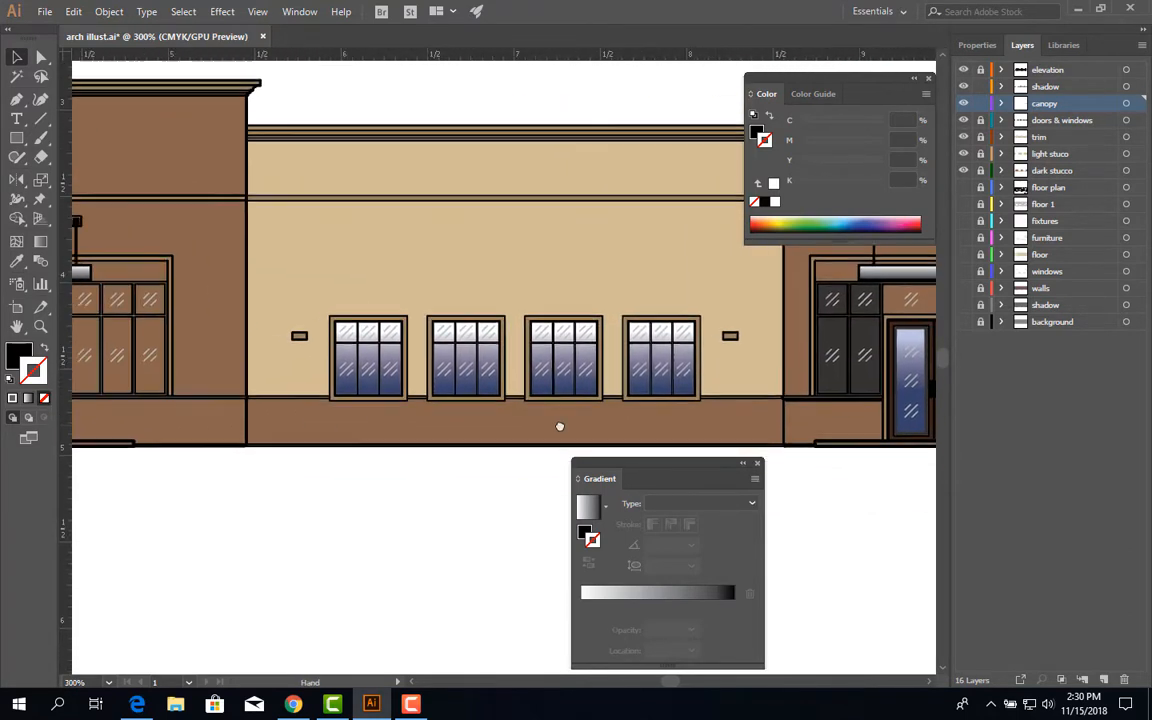
pyautogui.scroll(2, 306, 428)
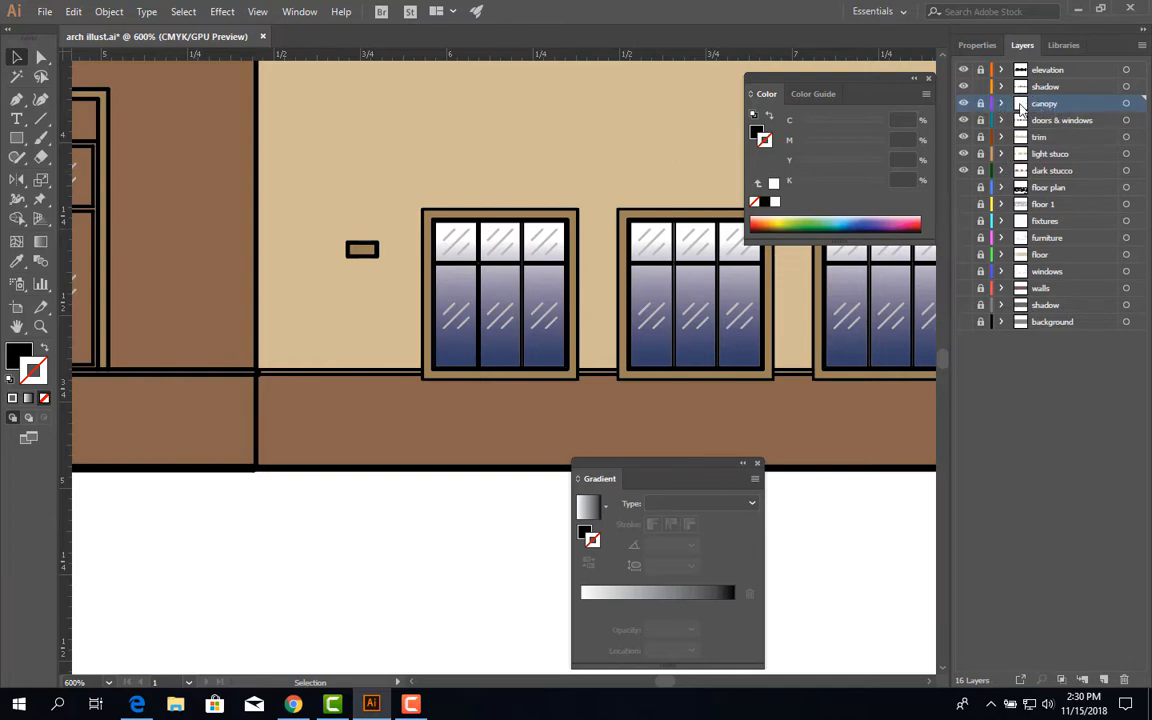
# - Delete the gradient-filled shape from the canopy above the left entrance doors
pyautogui.moveTo(203, 350); pyautogui.dragTo(616, 480)
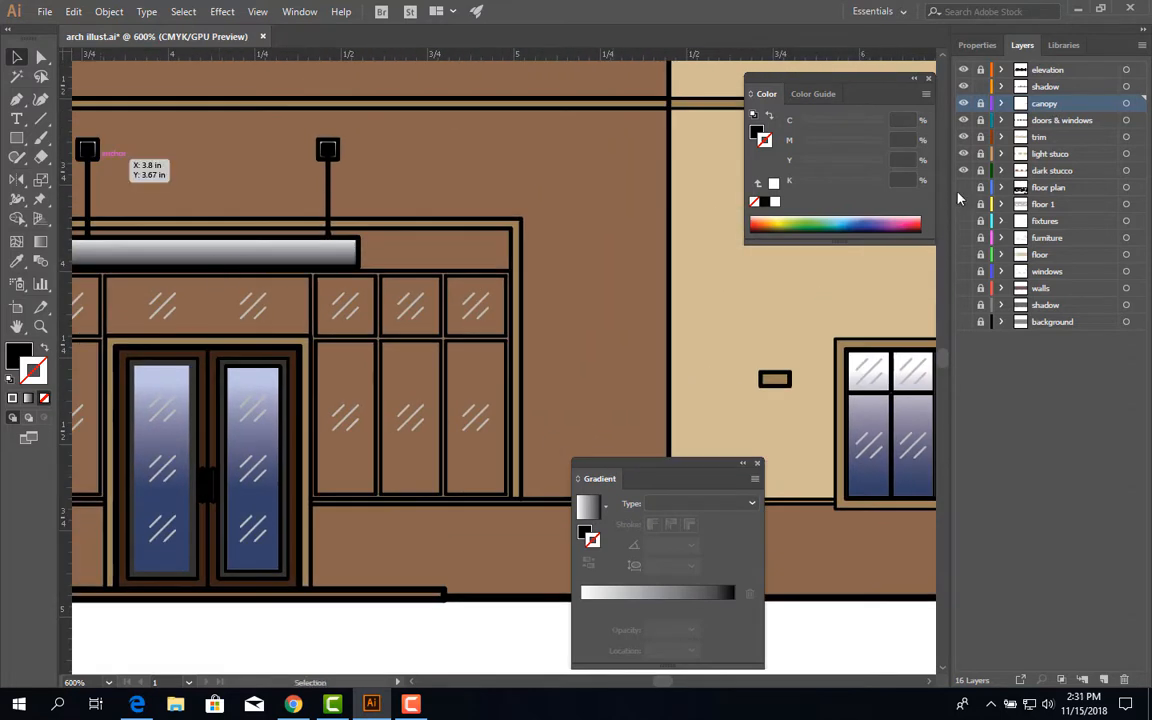
pyautogui.click(244, 252)
pyautogui.press('Delete')
pyautogui.moveTo(263, 287); pyautogui.dragTo(442, 316)
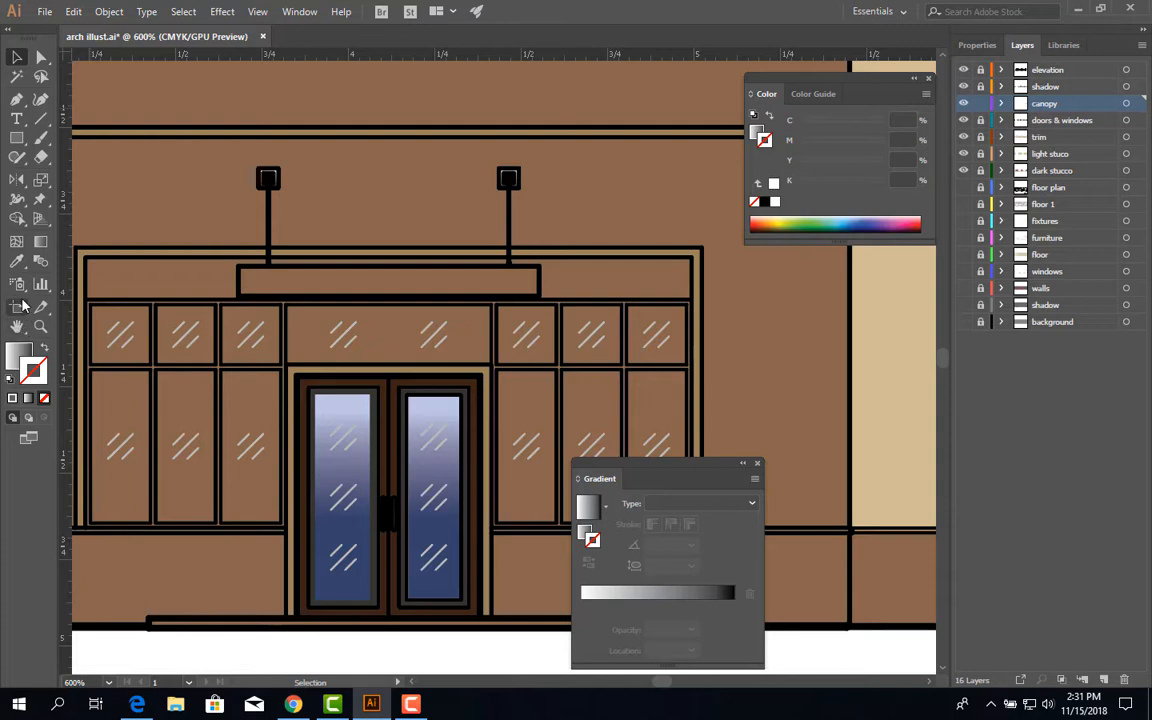
# - Draw a gradient-filled rectangle without a stroke over the left entrance's canopy outline on the canopy layer
pyautogui.click(16, 138)
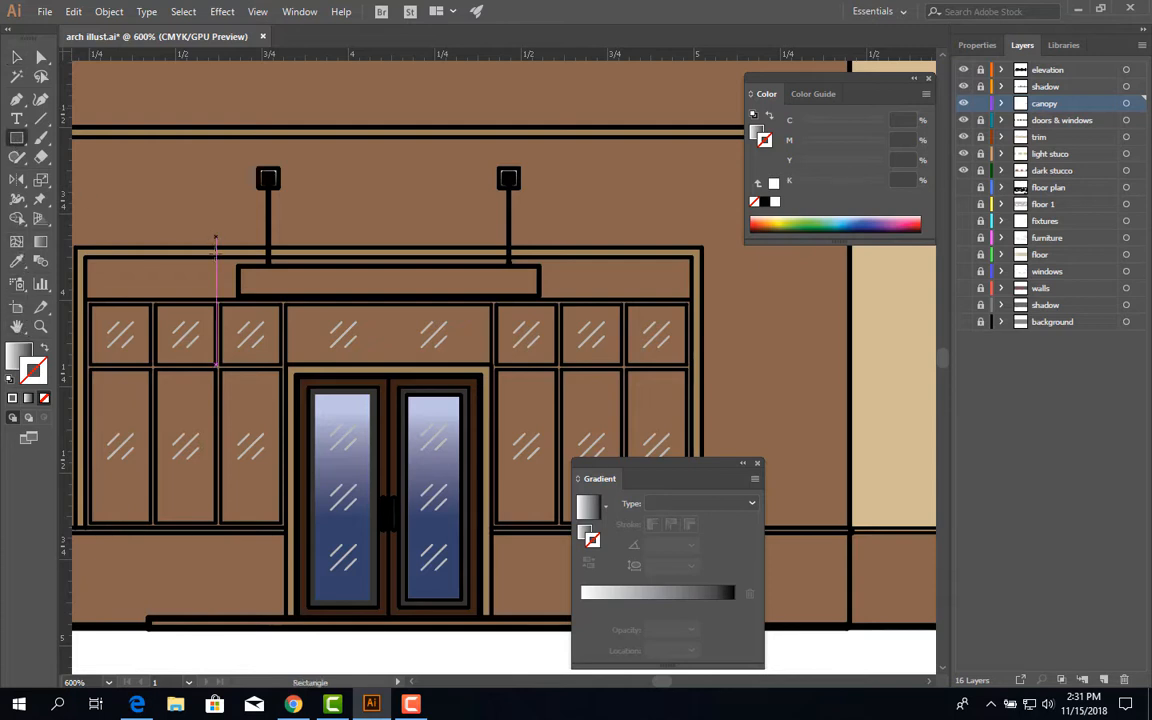
pyautogui.moveTo(238, 265); pyautogui.dragTo(541, 296)
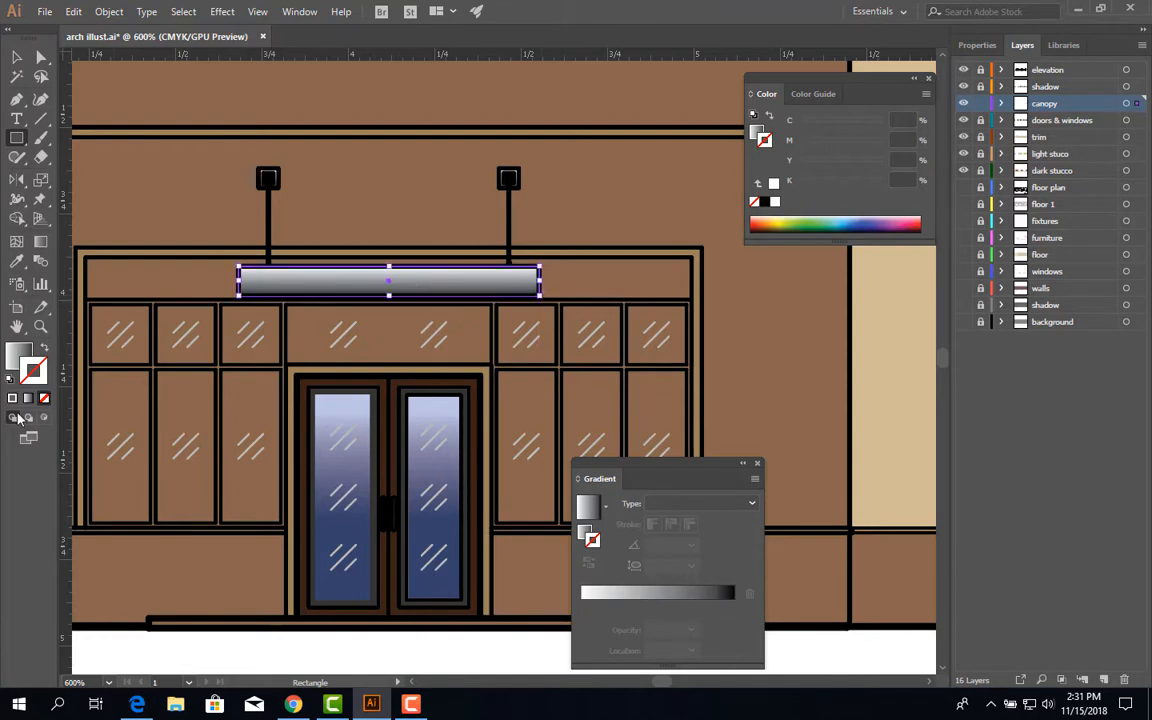
# - Try a solid red fill on the canopy rectangle above the left entrance and return it to the gradient fill
pyautogui.click(12, 356)
pyautogui.doubleClick(12, 356)
pyautogui.click(530, 324)
pyautogui.click(776, 250)
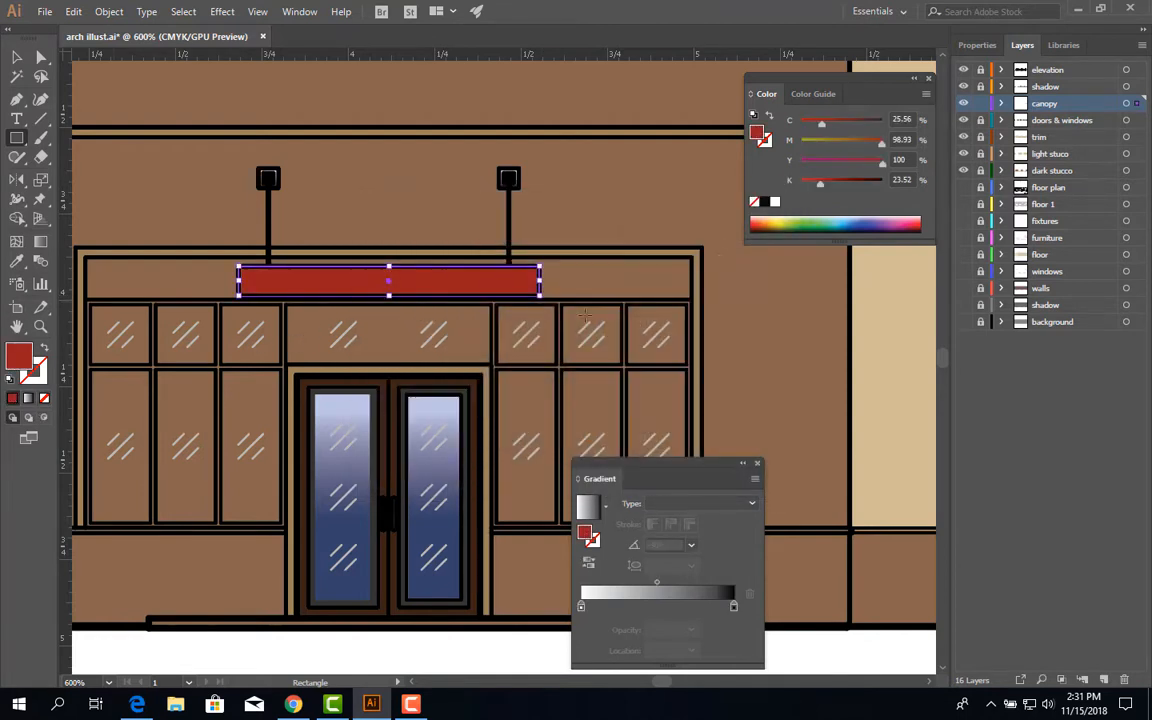
pyautogui.click(28, 398)
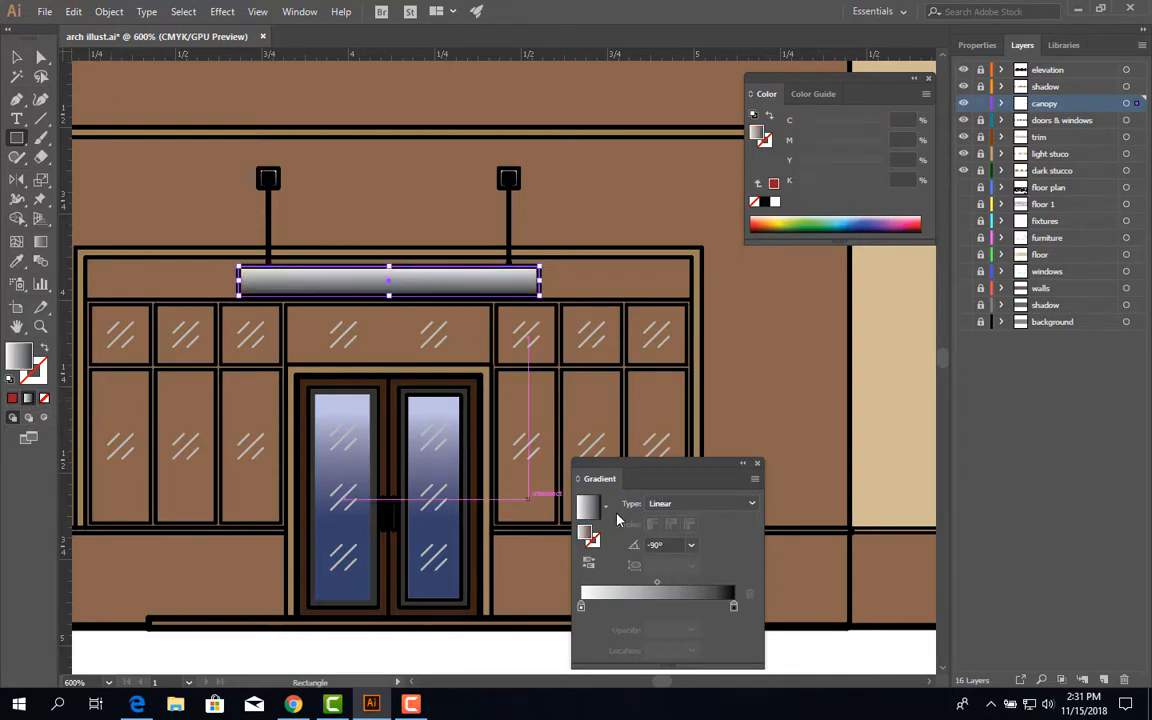
# - Try gradient angles of 0° and 90° on the canopy rectangle, return it to -90°, and deselect it
pyautogui.click(690, 545)
pyautogui.click(706, 385)
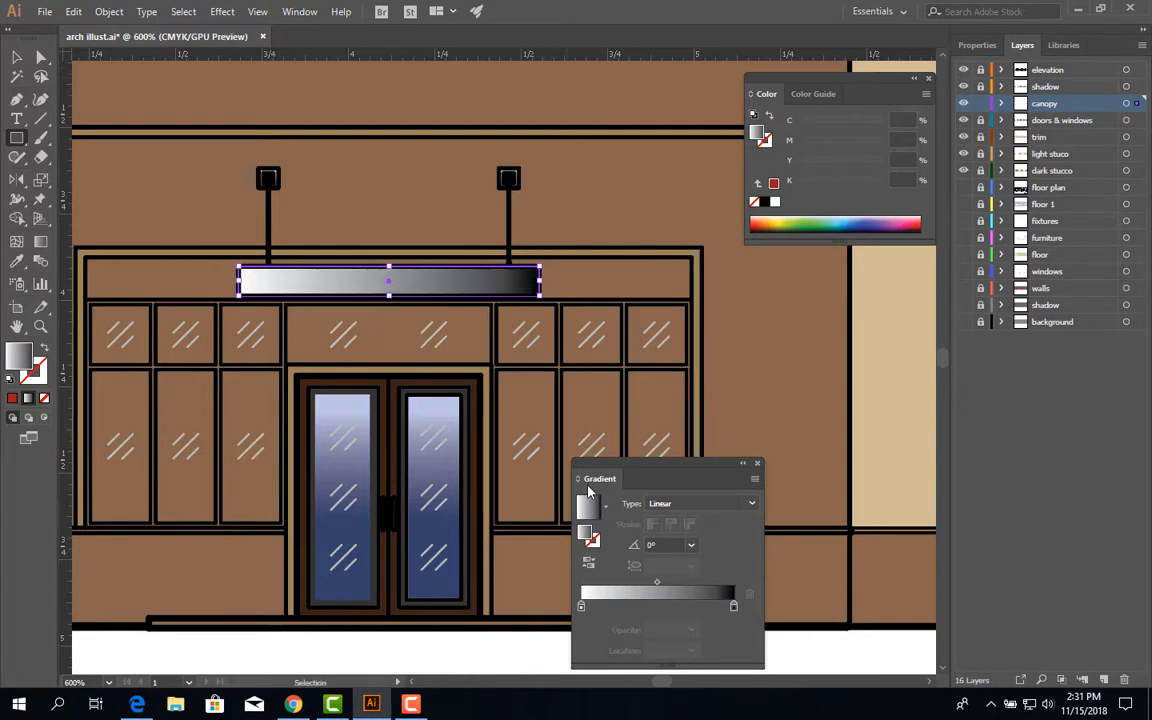
pyautogui.click(691, 545)
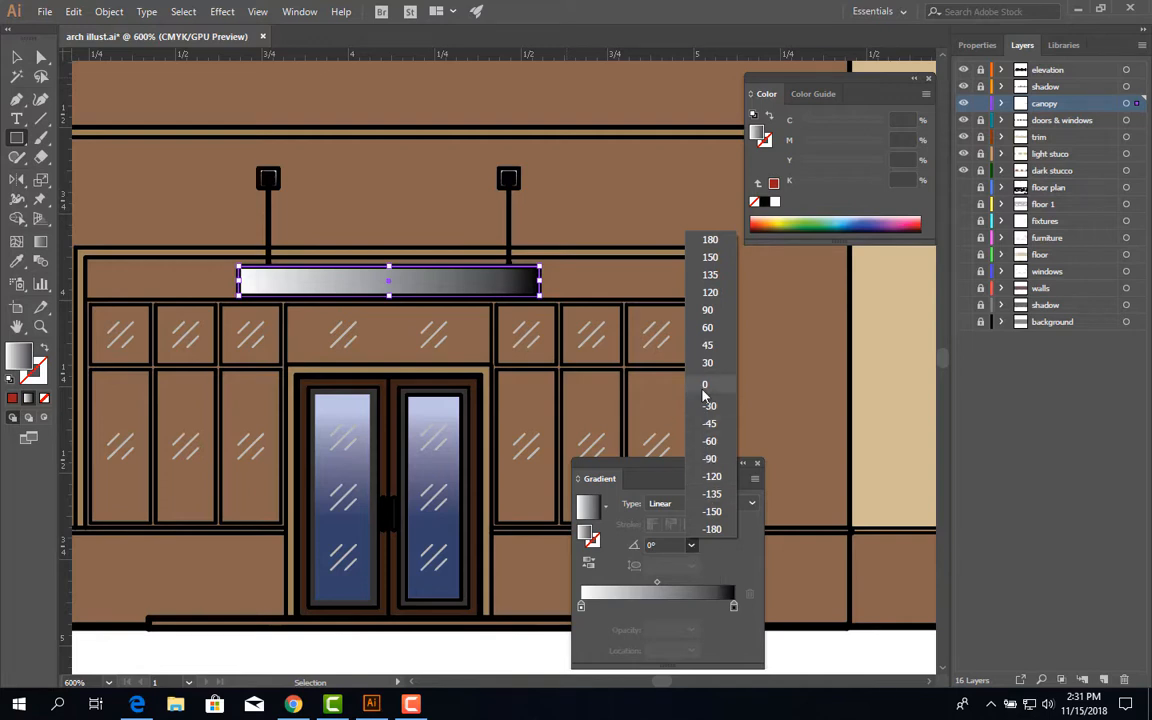
pyautogui.click(709, 310)
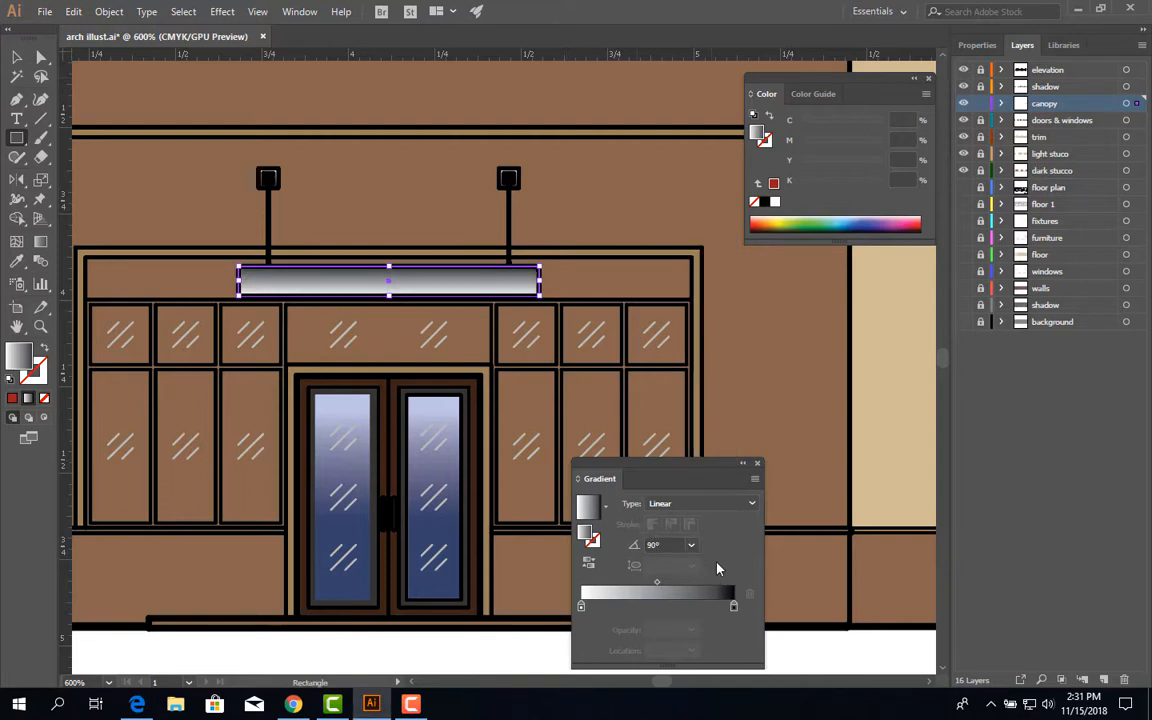
pyautogui.click(691, 544)
pyautogui.click(709, 418)
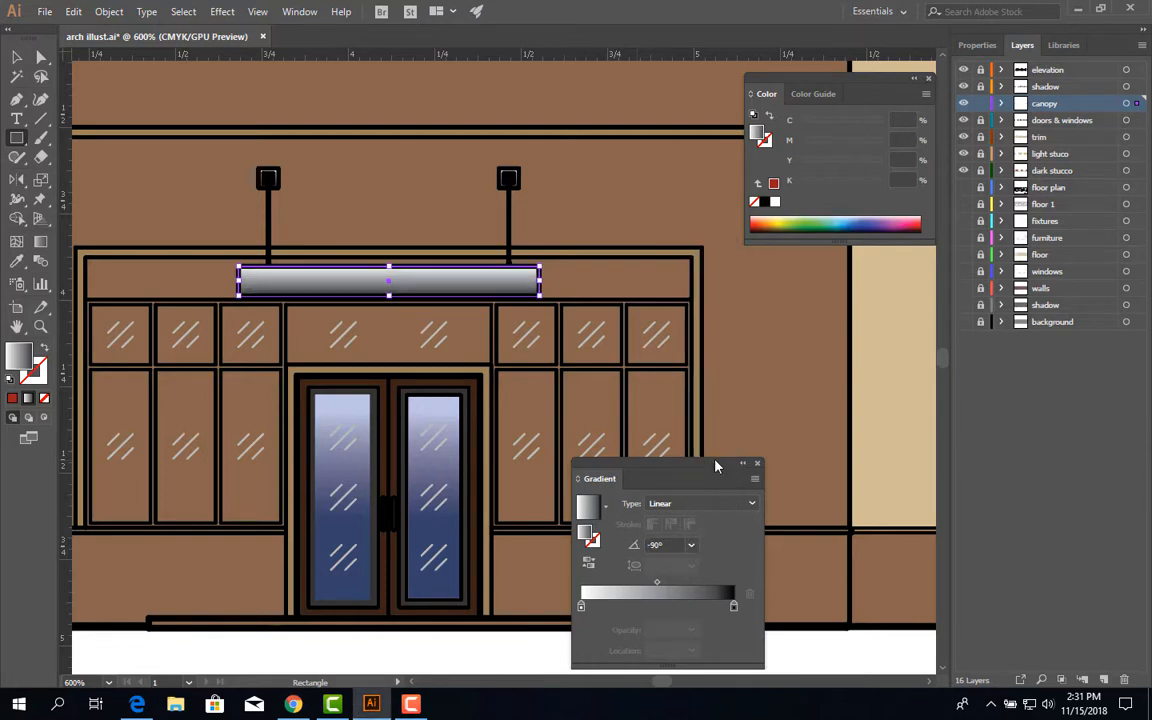
pyautogui.click(15, 62)
pyautogui.click(784, 326)
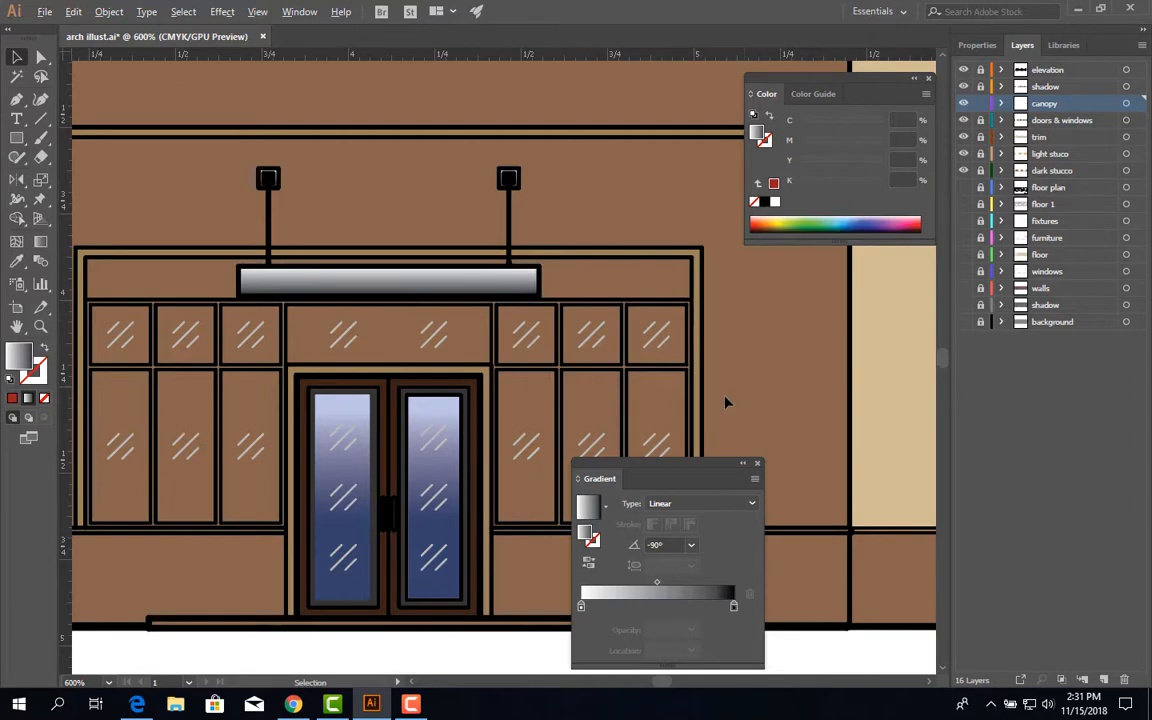
# - Examine the facade between the left and central entrances, including the projecting wall's edge and cornice, for places that need shadows
pyautogui.scroll(-3, 726, 400)
pyautogui.moveTo(805, 398); pyautogui.dragTo(630, 400)
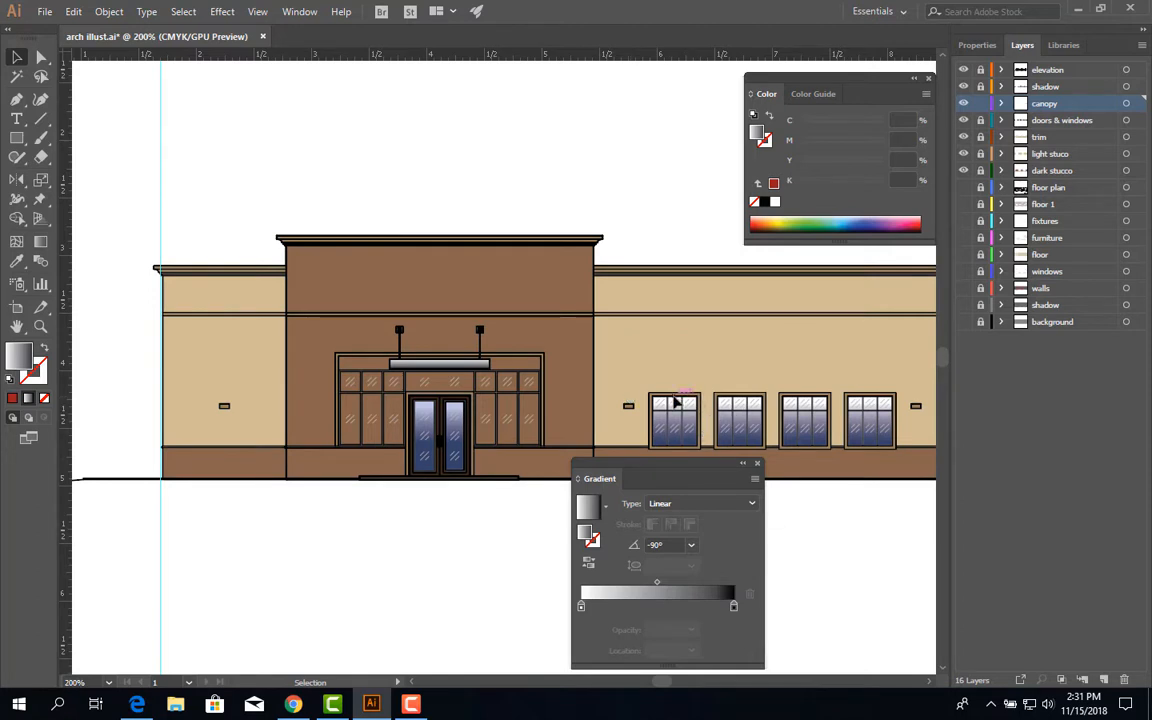
pyautogui.press('space')
pyautogui.moveTo(665, 407); pyautogui.dragTo(453, 378)
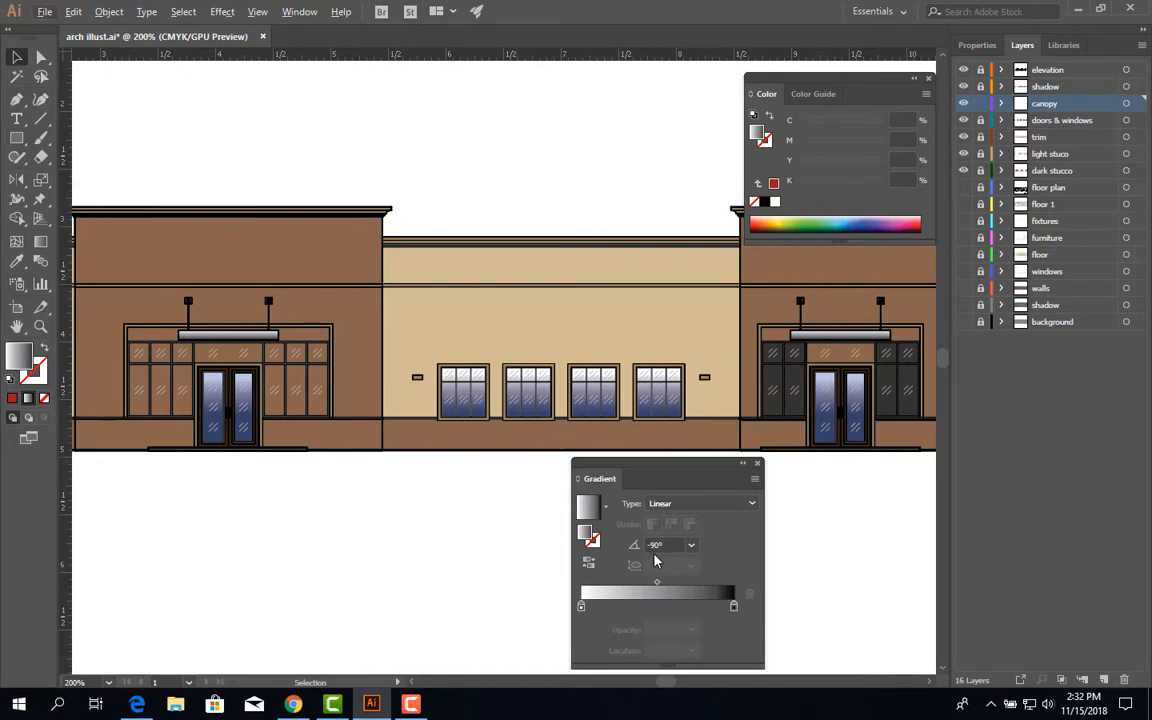
pyautogui.click(758, 464)
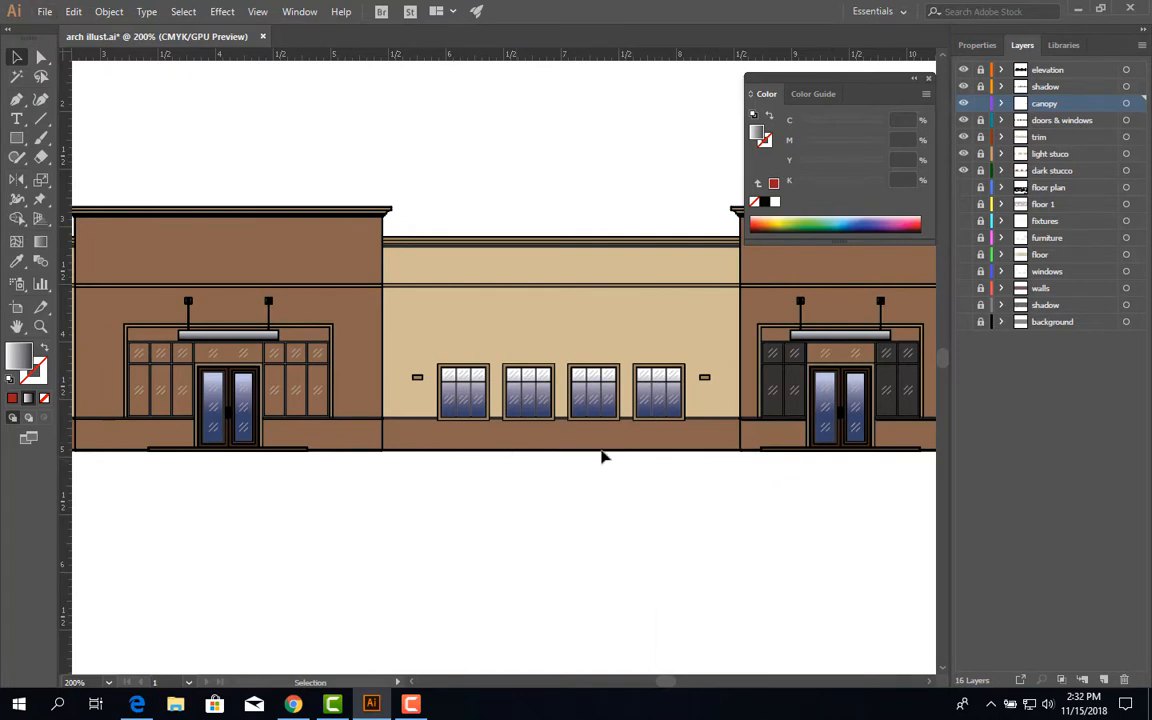
pyautogui.scroll(2, 376, 385)
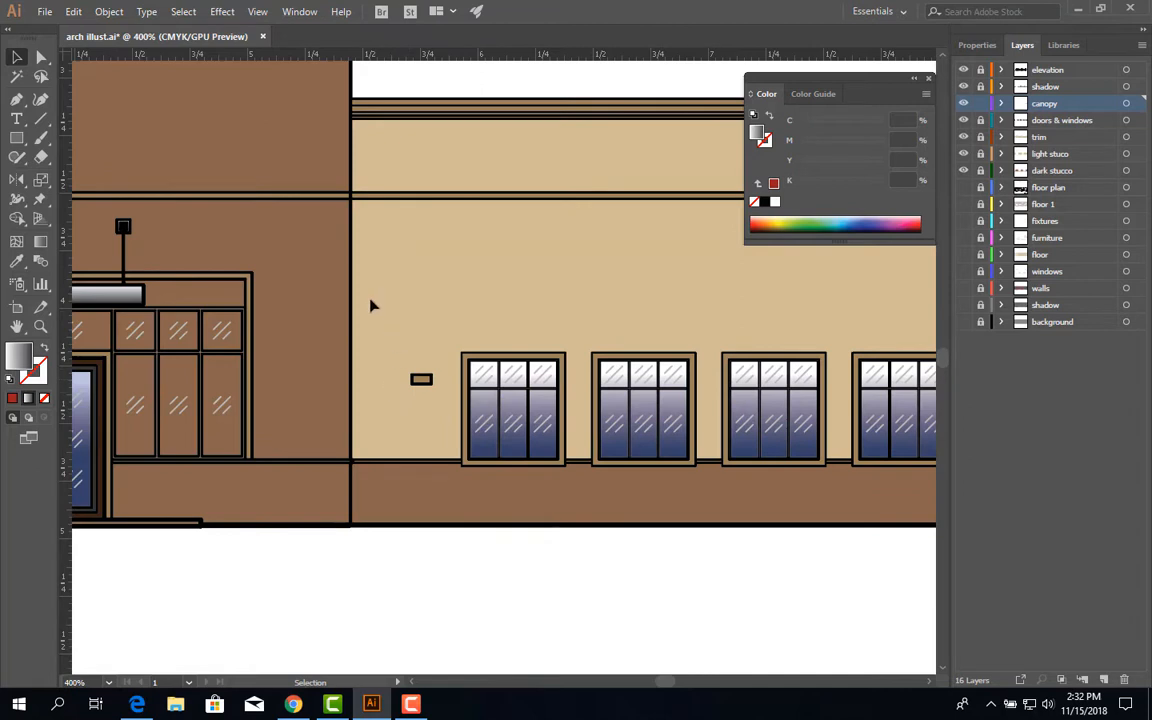
pyautogui.press('space')
pyautogui.moveTo(383, 300); pyautogui.dragTo(348, 435)
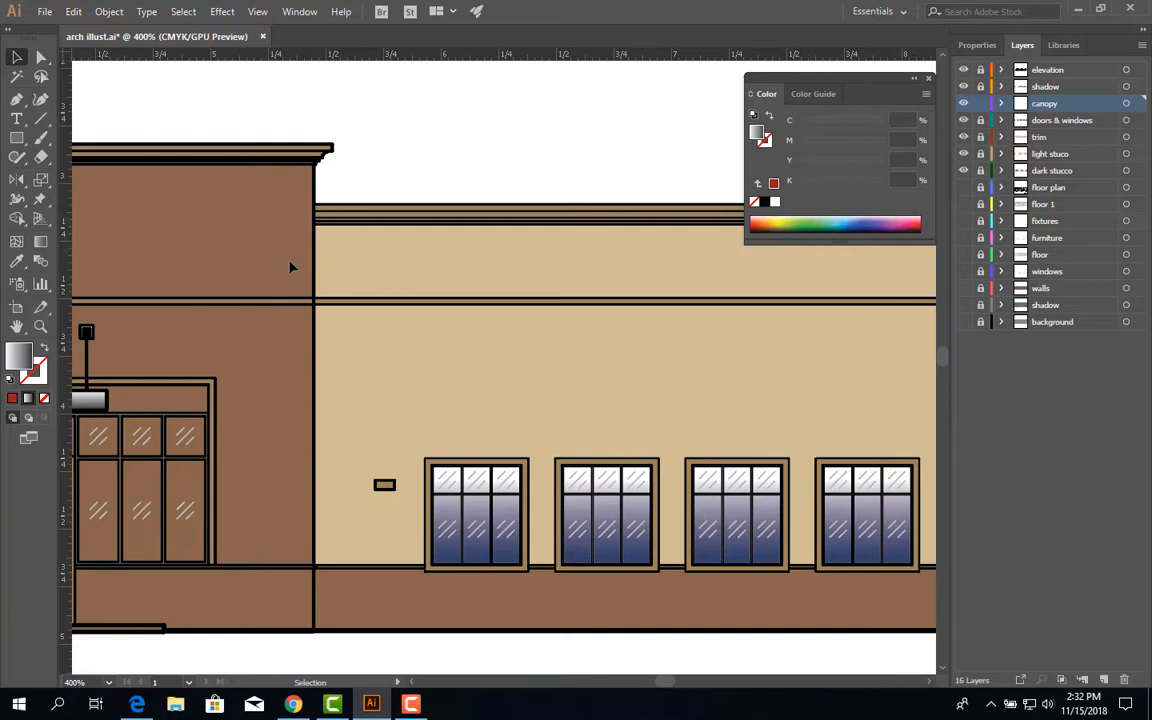
pyautogui.scroll(-4, 348, 283)
pyautogui.scroll(1, 398, 280)
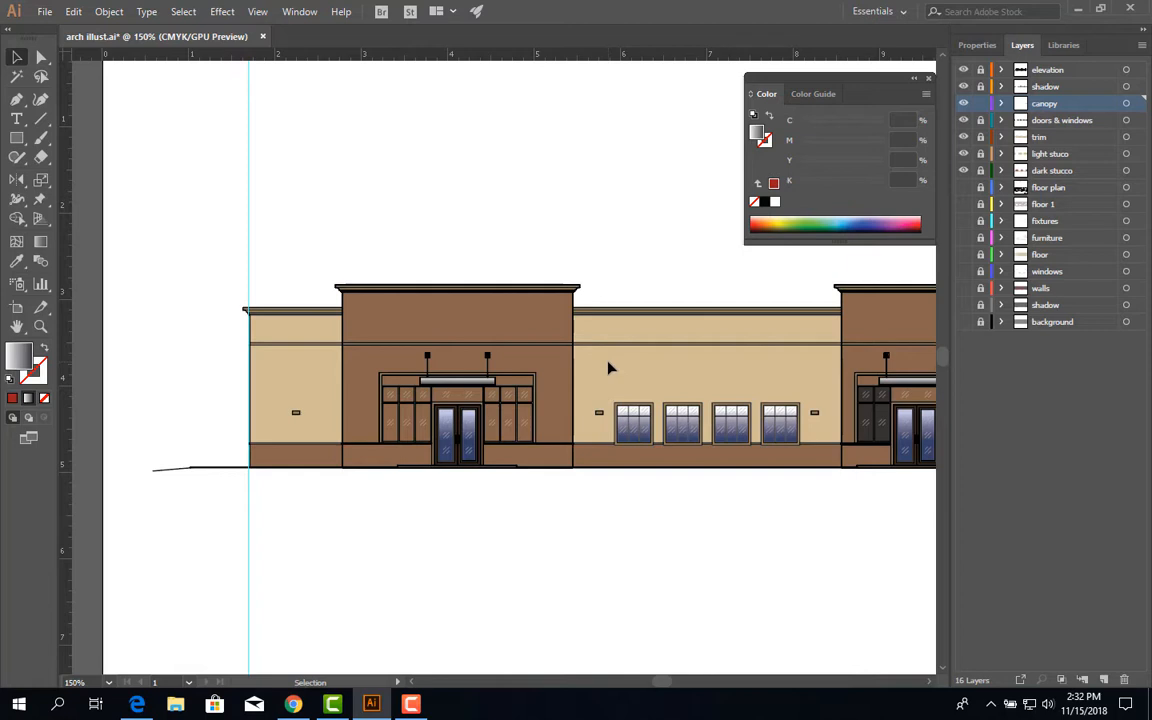
# - Show the floor plan layer to compare the entrance projections with the elevation, and hide the layer again
pyautogui.click(964, 188)
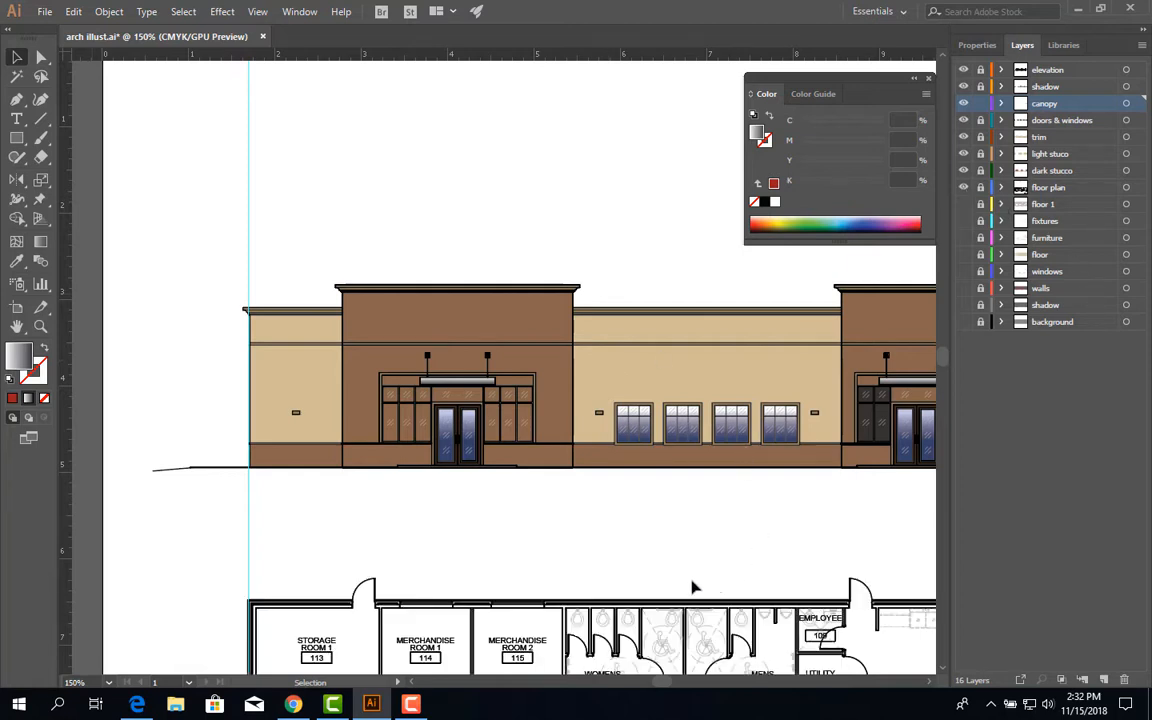
pyautogui.moveTo(684, 663); pyautogui.dragTo(561, 395)
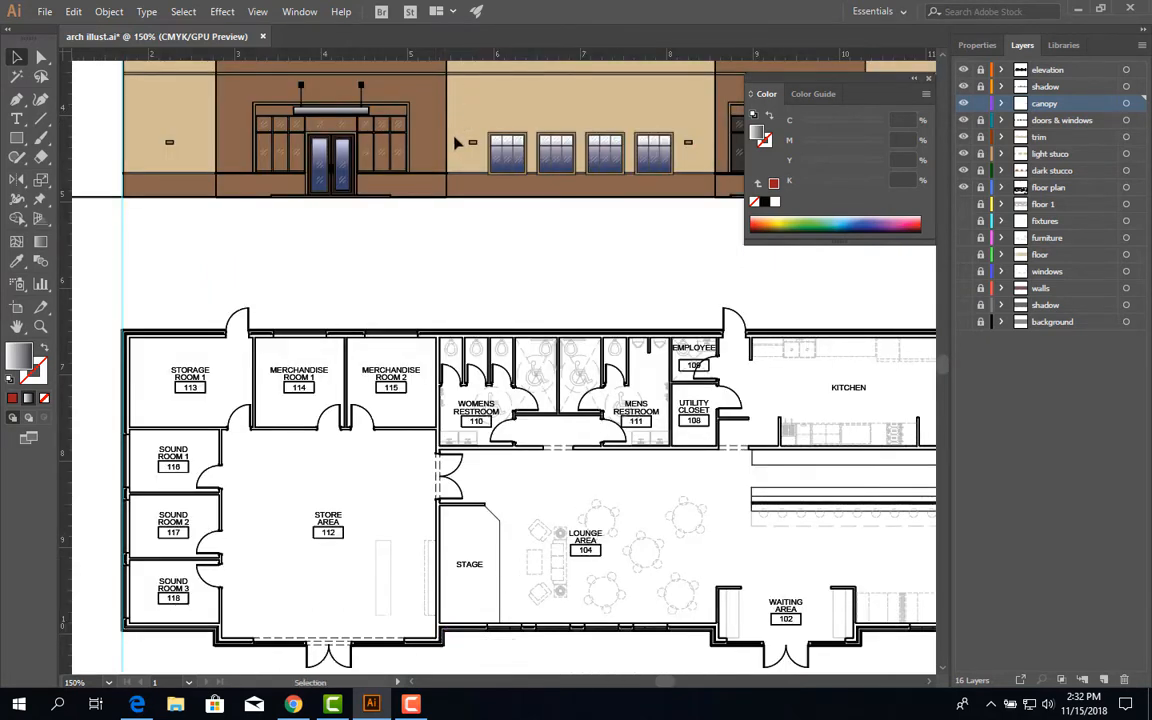
pyautogui.click(963, 187)
pyautogui.moveTo(527, 224); pyautogui.dragTo(532, 390)
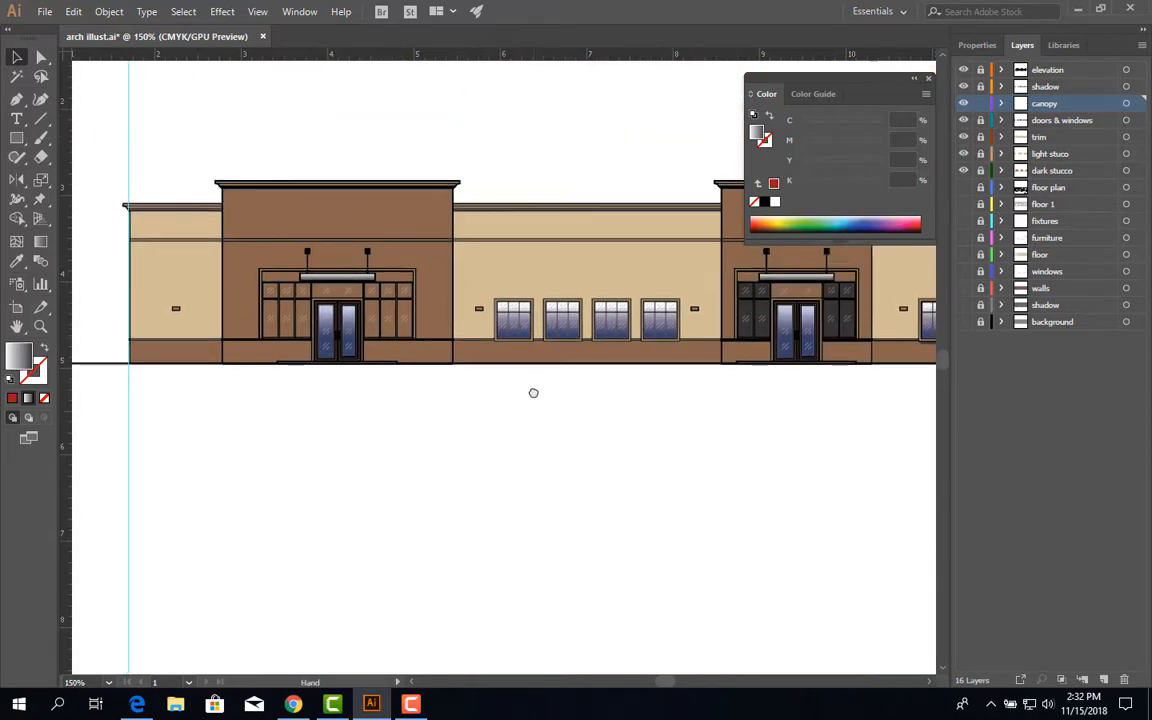
# - Lock the canopy layer and make the unlocked shadow layer active for drawing on the wall base near the first window
pyautogui.scroll(3, 483, 366)
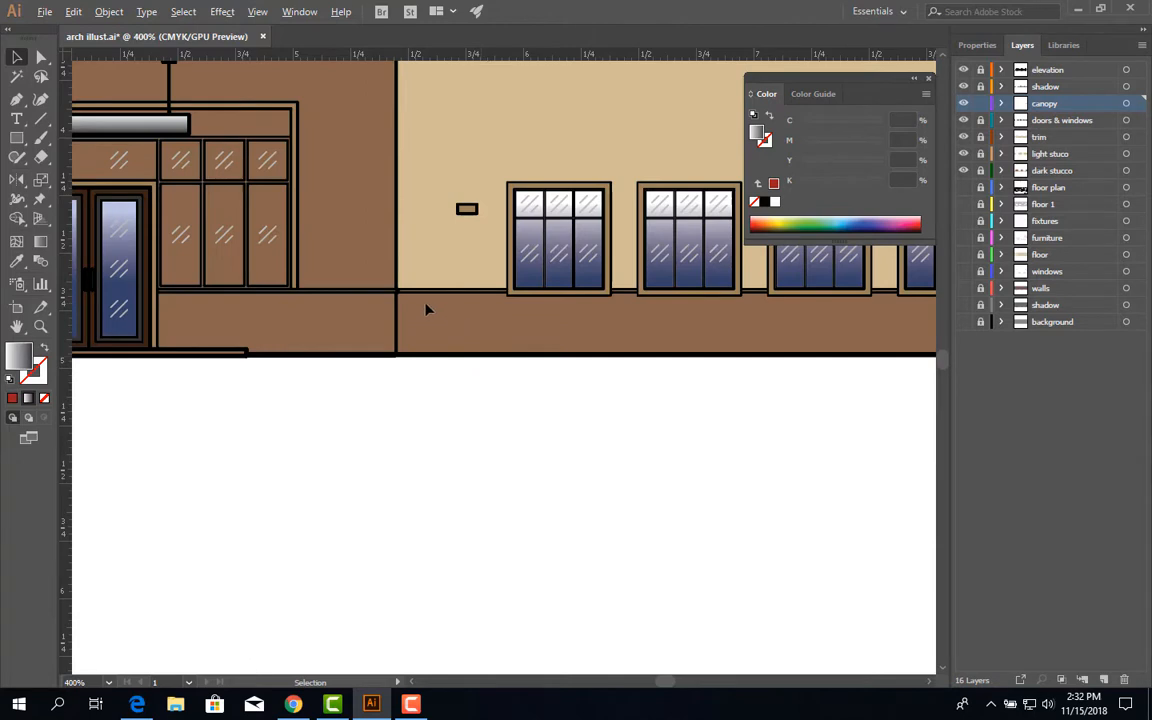
pyautogui.scroll(3, 426, 310)
pyautogui.moveTo(571, 345); pyautogui.dragTo(439, 400)
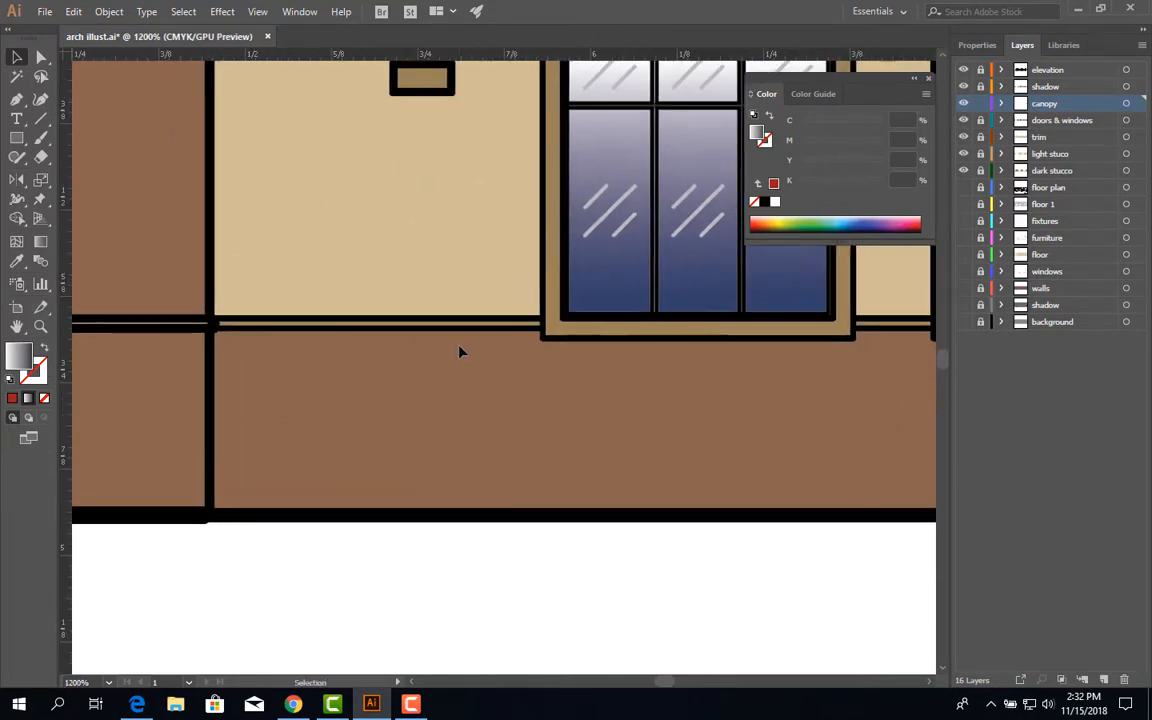
pyautogui.scroll(-1, 460, 352)
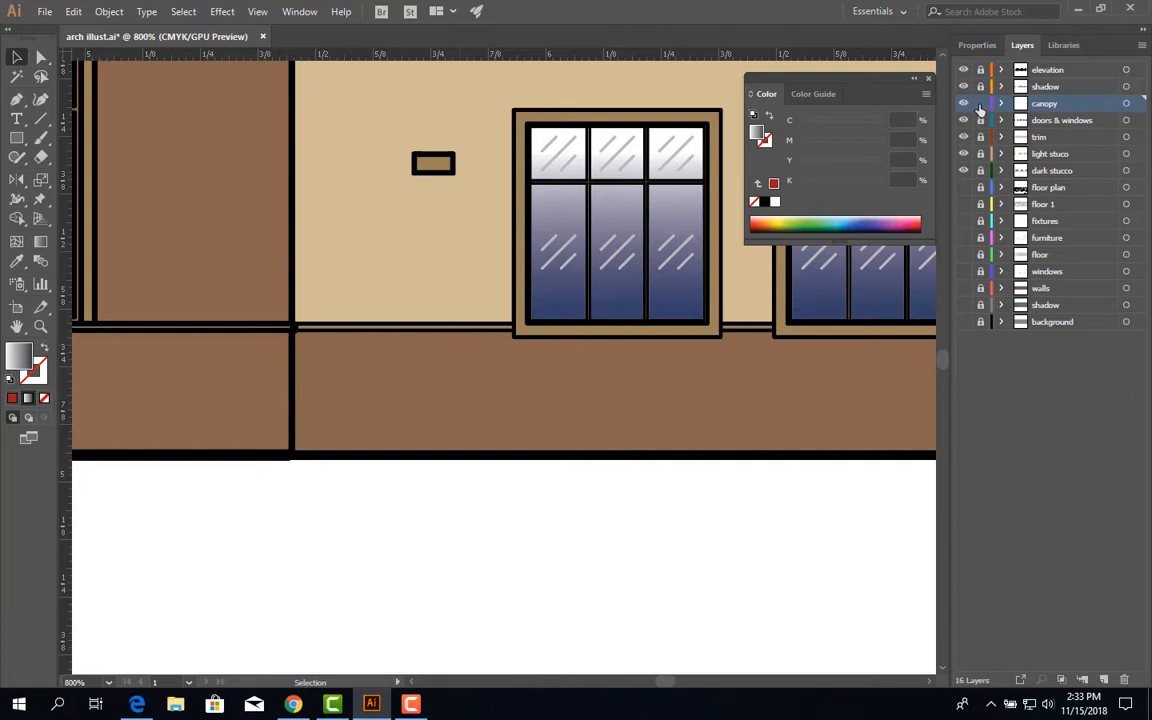
pyautogui.click(1045, 87)
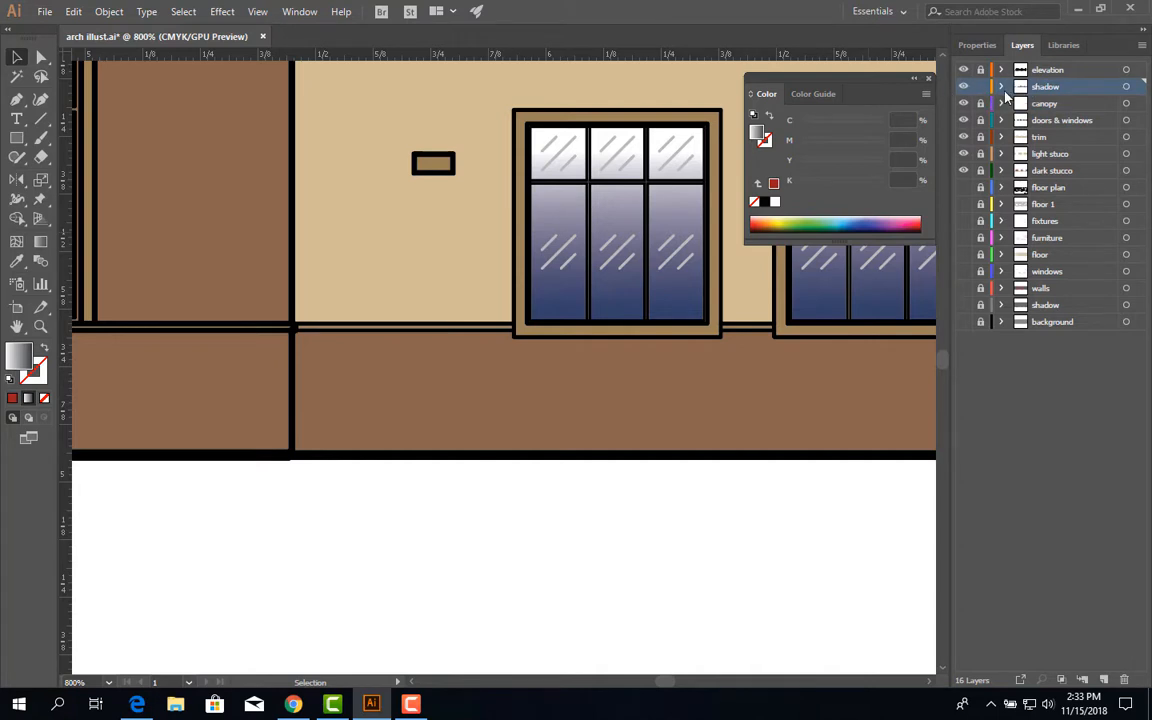
# - Set the drawing colours to a black fill with no stroke
pyautogui.moveTo(436, 383); pyautogui.dragTo(320, 450)
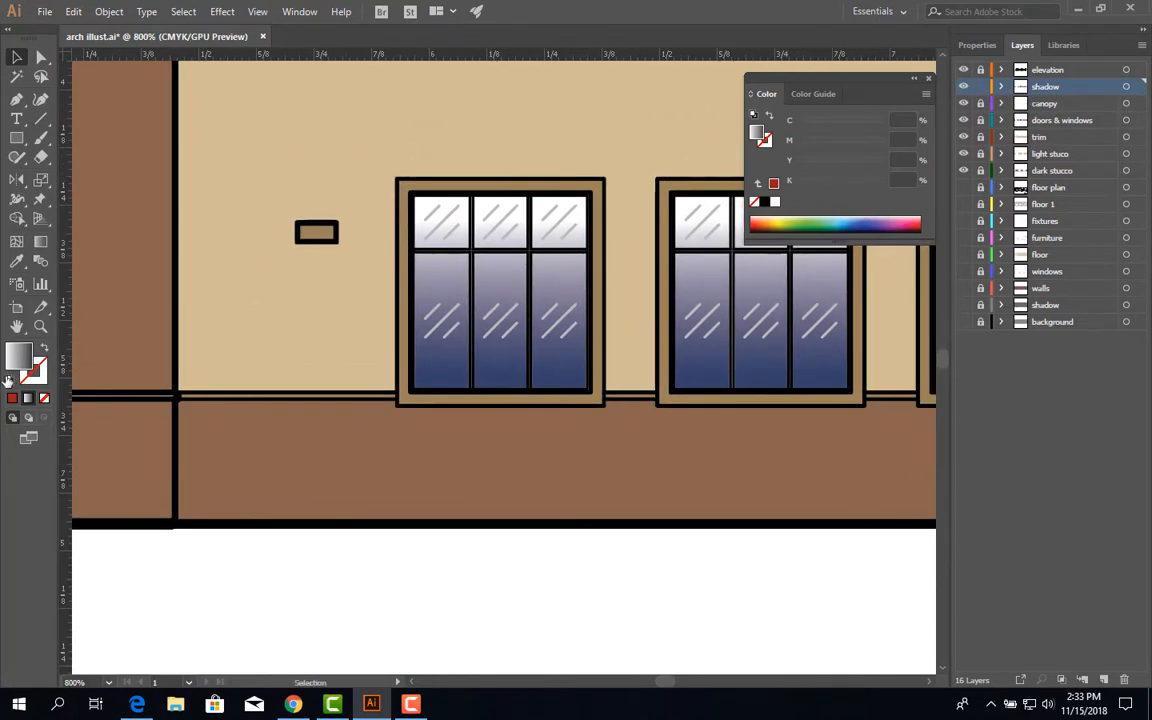
pyautogui.click(8, 377)
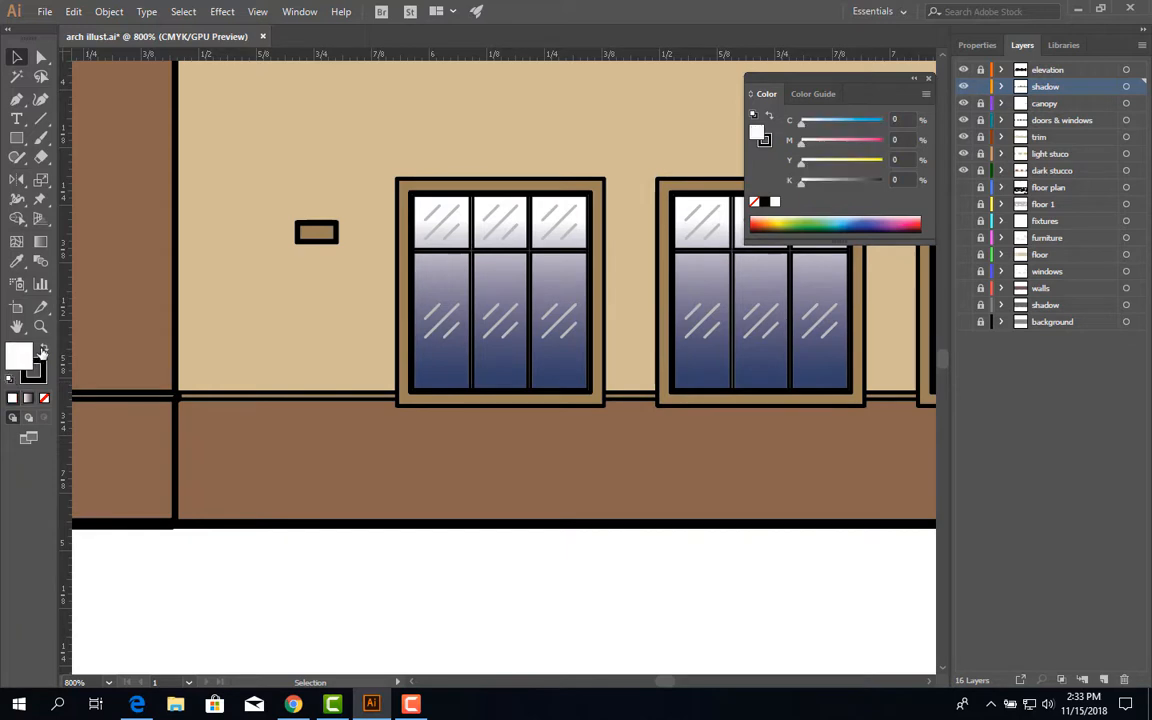
pyautogui.click(42, 347)
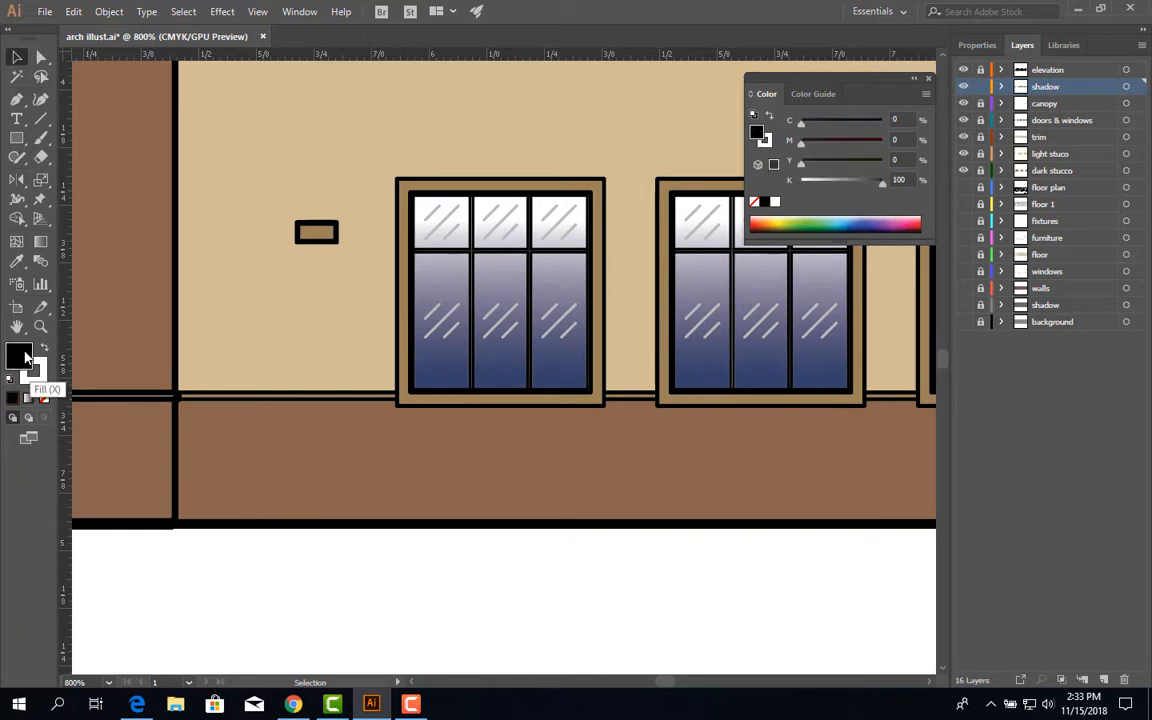
pyautogui.click(39, 369)
pyautogui.click(45, 399)
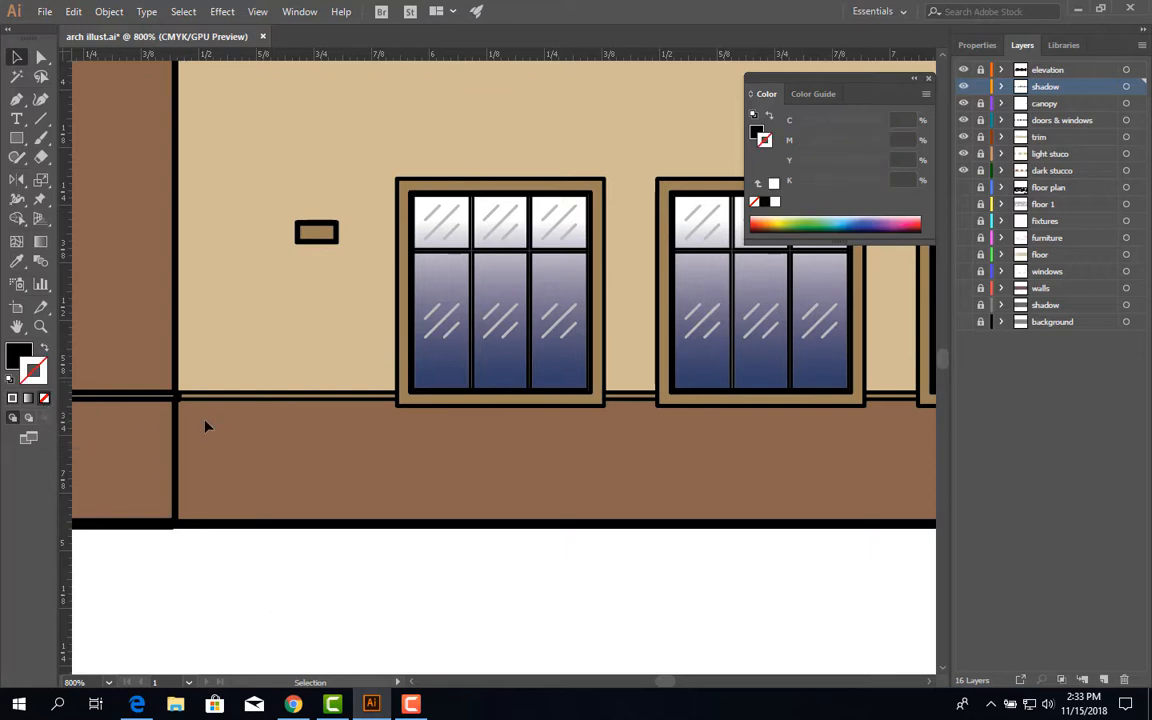
# - Start a Pen path at the left end of the trim below the windows with a diagonal segment about 0.02 in long
pyautogui.scroll(2, 200, 418)
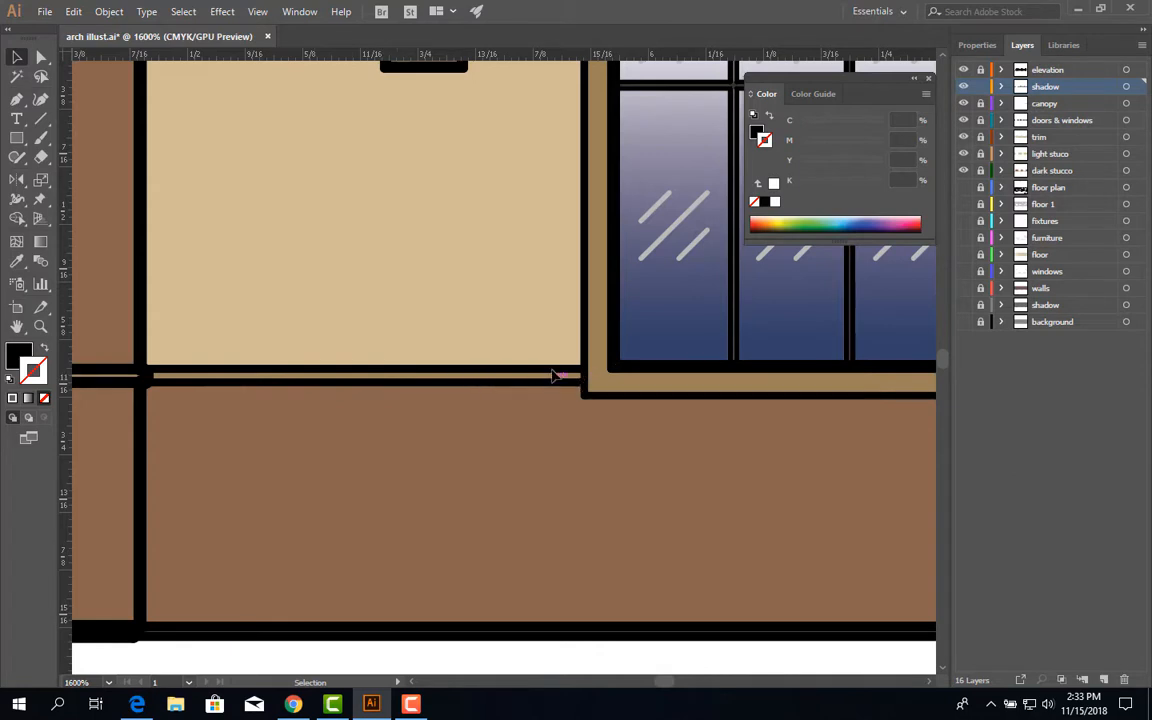
pyautogui.moveTo(606, 362); pyautogui.dragTo(607, 371)
pyautogui.click(18, 101)
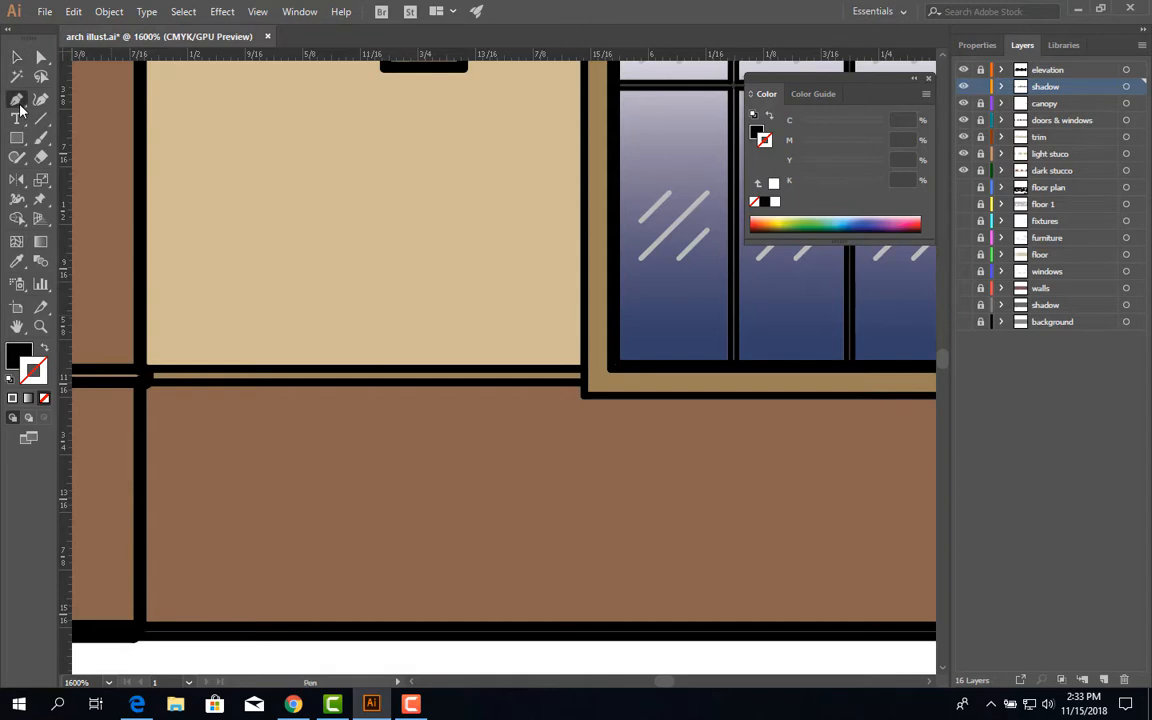
pyautogui.click(145, 382)
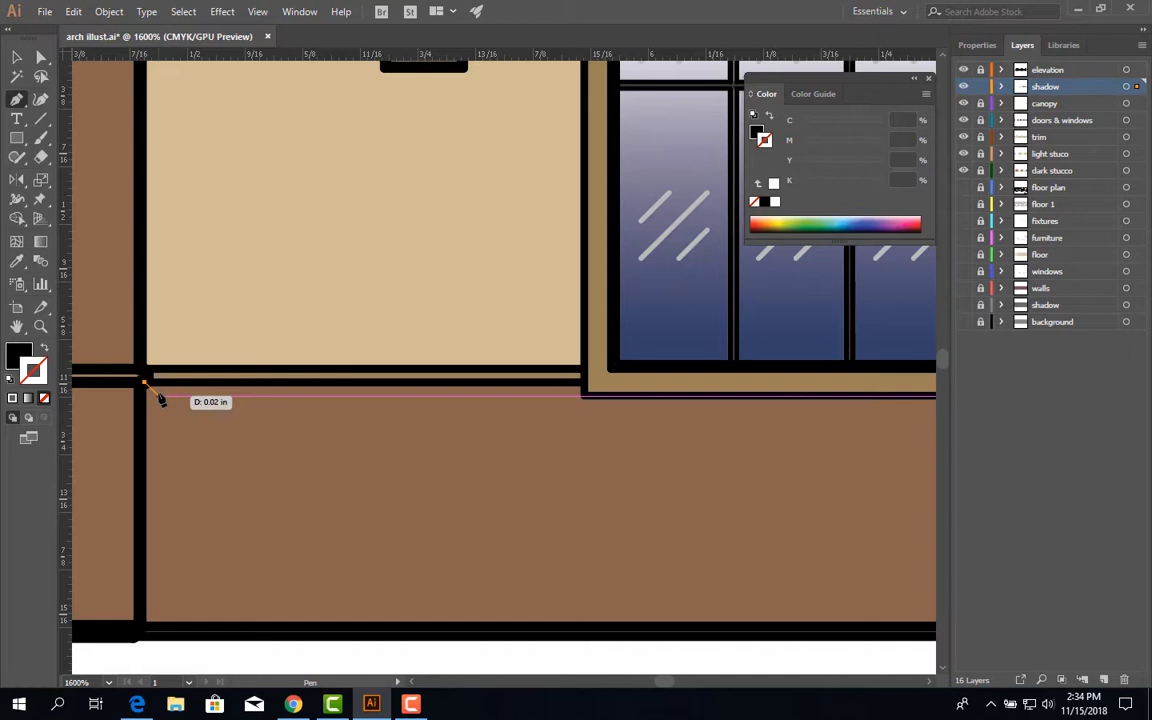
pyautogui.click(158, 396)
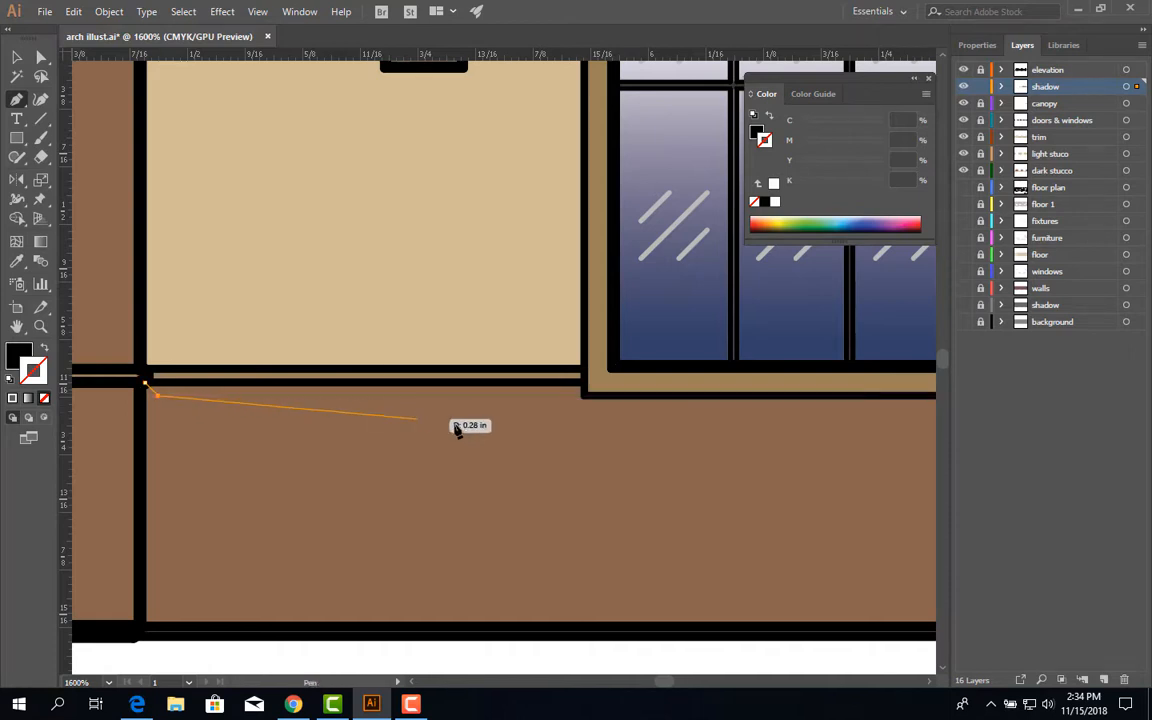
# - Extend the Pen path about 3.09 in horizontally beneath the windows to the wall corner beside the next entrance
pyautogui.scroll(-1, 578, 450)
pyautogui.scroll(-6, 622, 416)
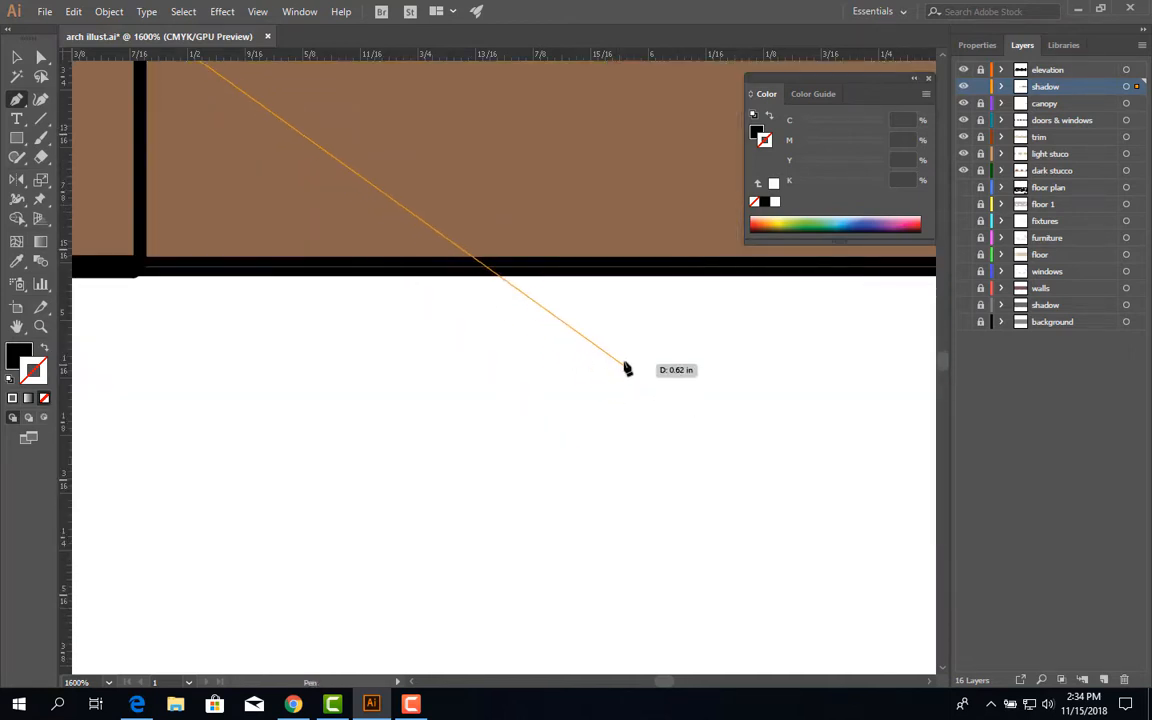
pyautogui.scroll(1, 625, 368)
pyautogui.scroll(2, 617, 350)
pyautogui.scroll(-3, 615, 333)
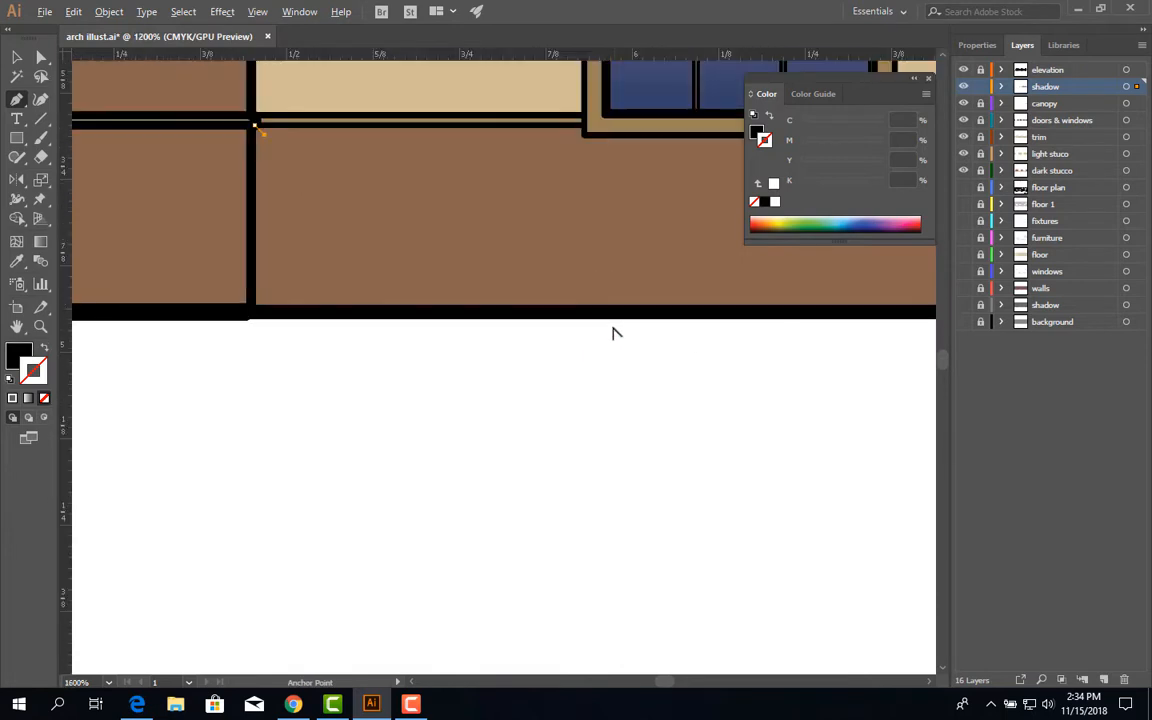
pyautogui.moveTo(581, 208); pyautogui.dragTo(391, 417)
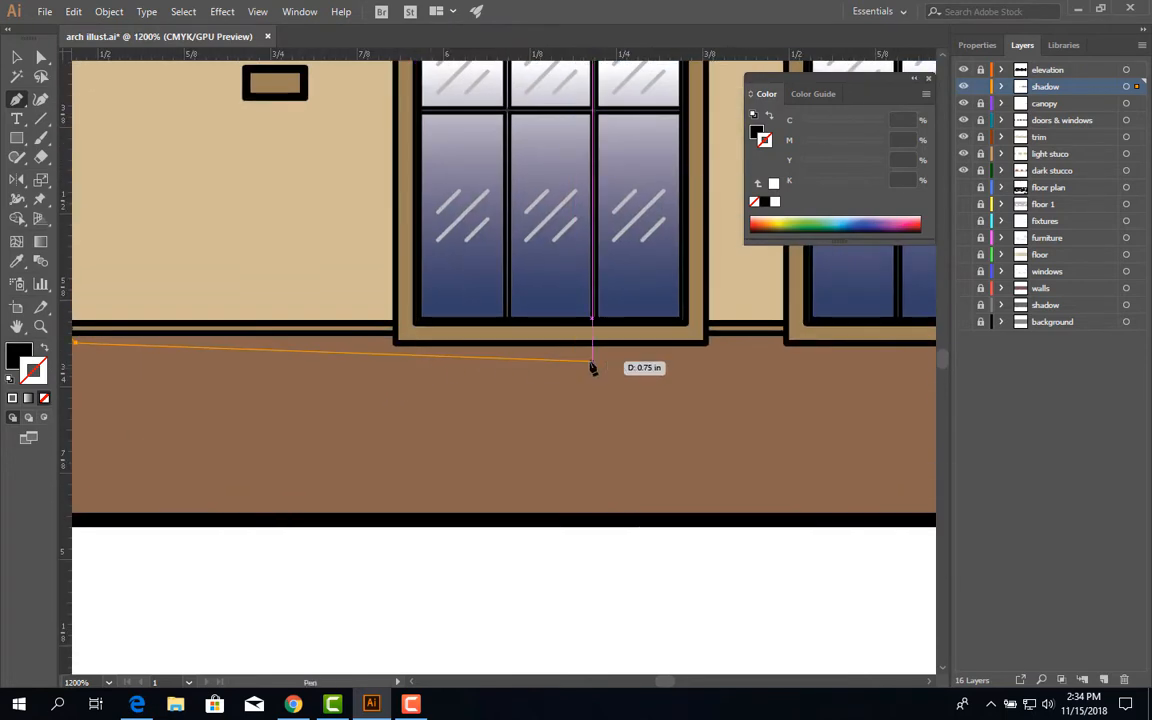
pyautogui.scroll(-2, 590, 365)
pyautogui.moveTo(777, 388); pyautogui.dragTo(216, 394)
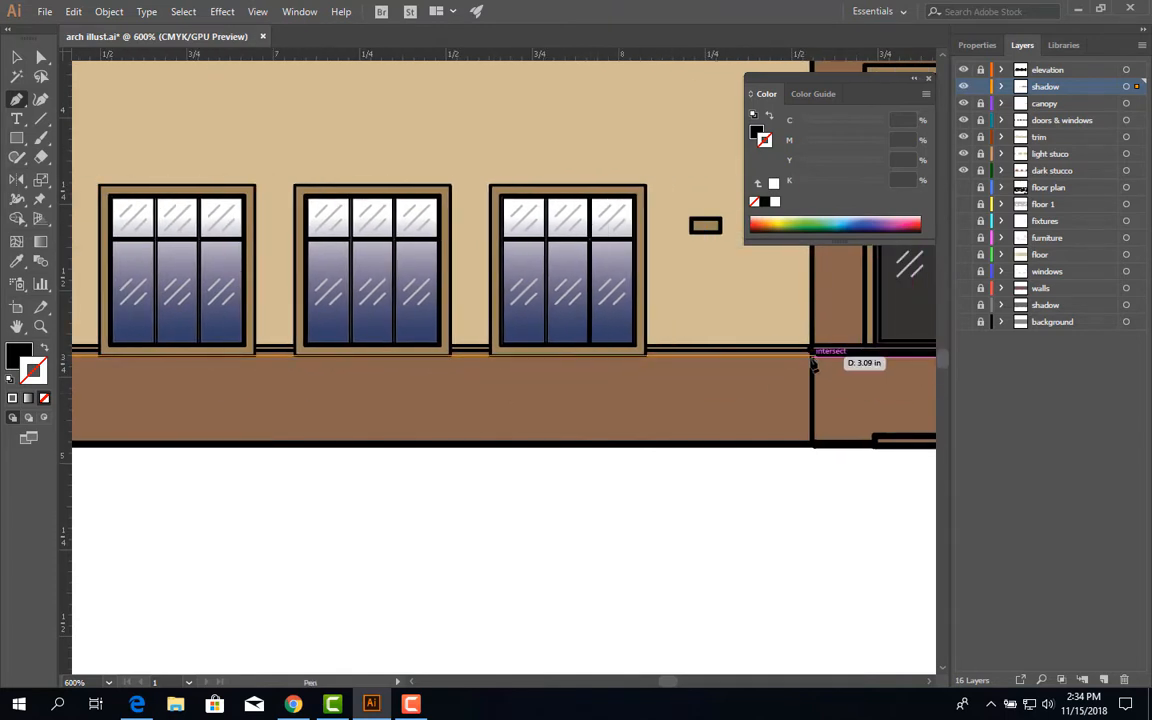
pyautogui.scroll(2, 806, 361)
pyautogui.scroll(-5, 806, 367)
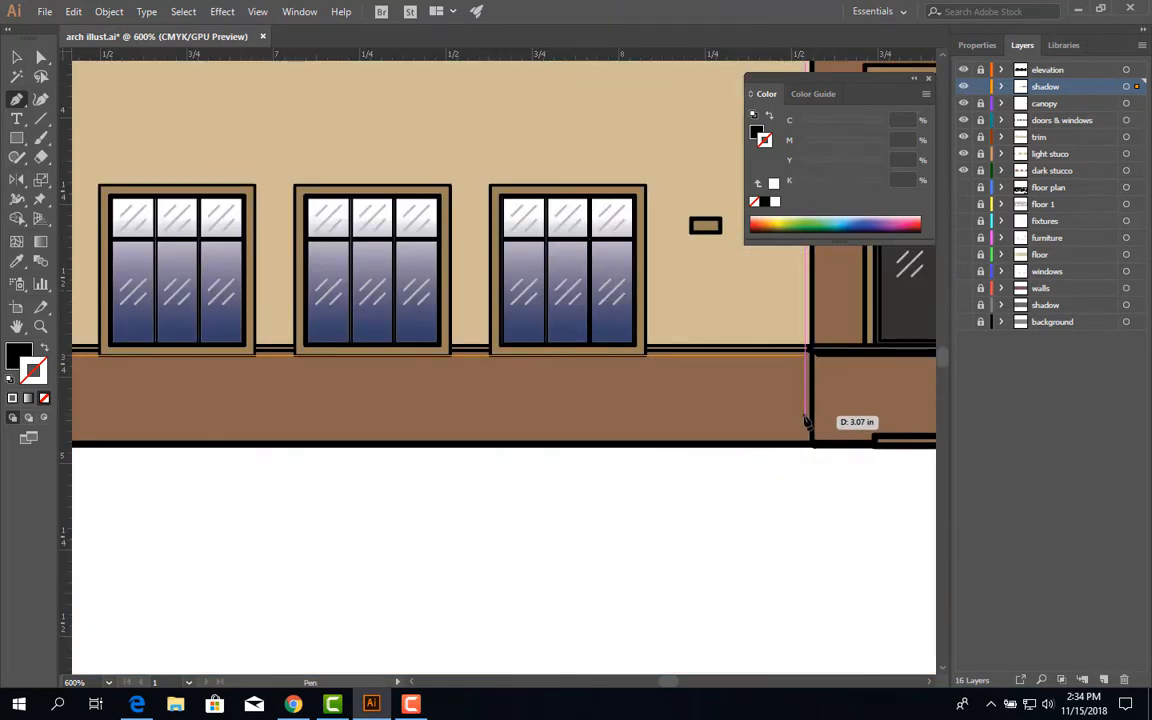
pyautogui.scroll(4, 820, 383)
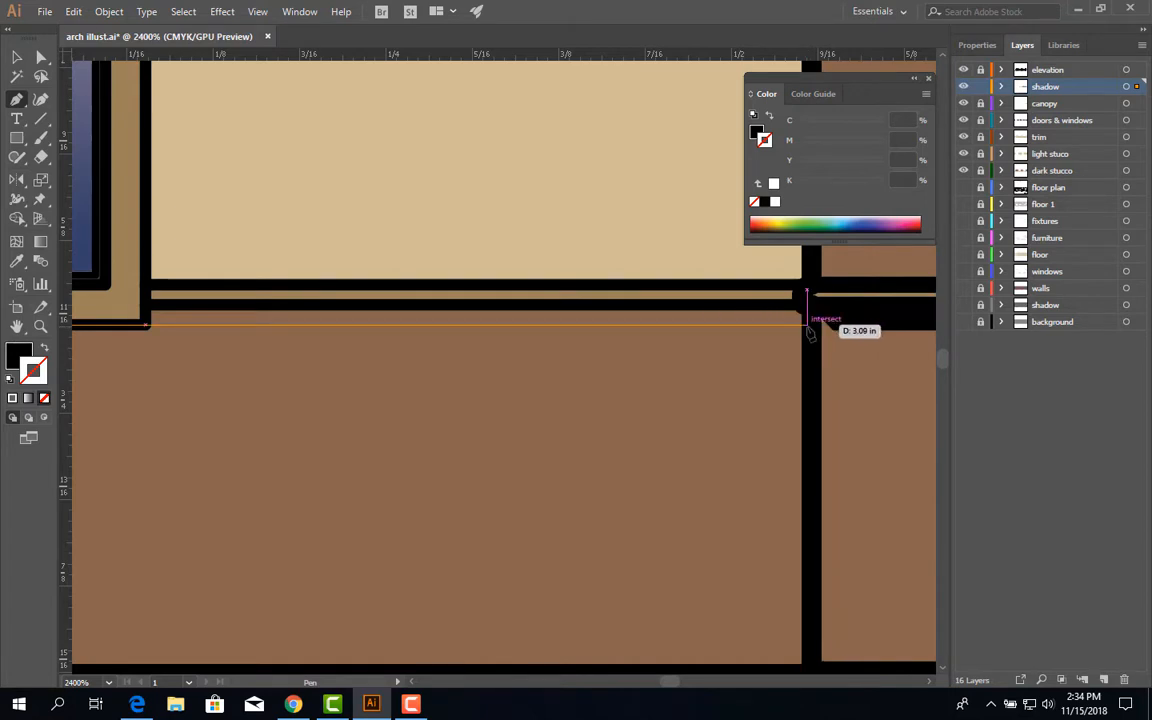
pyautogui.keyDown('shift'); pyautogui.click(810, 325); pyautogui.keyUp('shift')
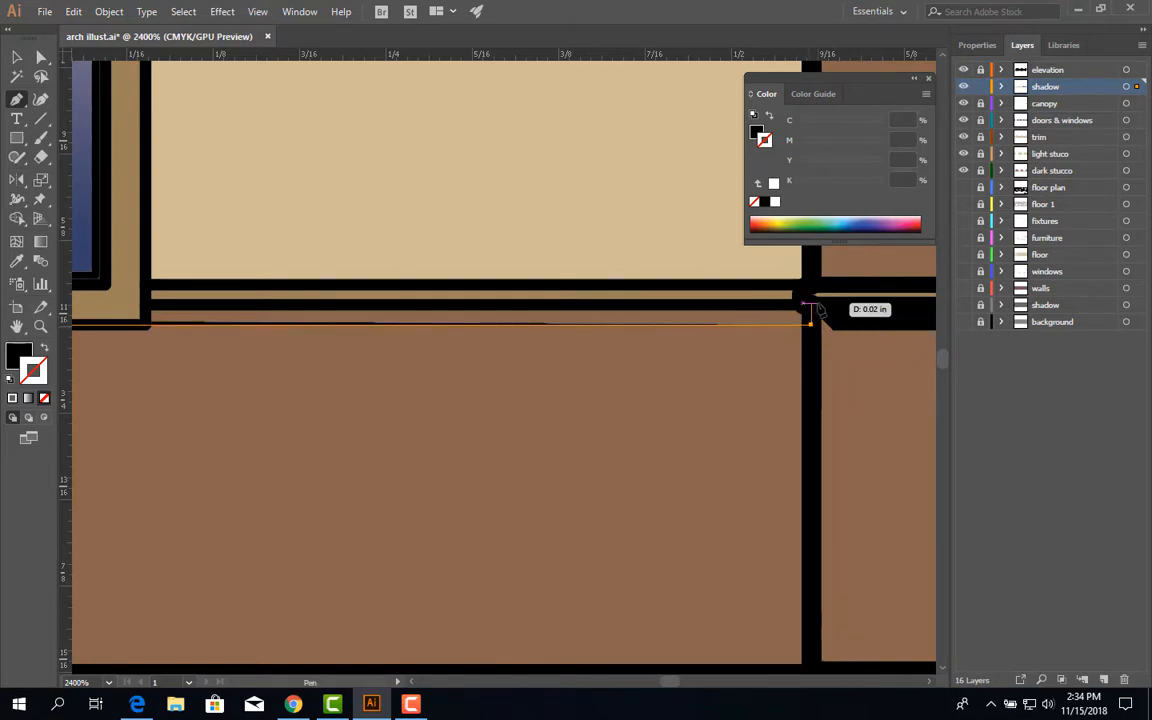
# - Add a vertical segment about 0.02 in up at the wall corner, close the trim shadow at its starting point and deselect it
pyautogui.keyDown('shift'); pyautogui.click(808, 305); pyautogui.keyUp('shift')
pyautogui.keyDown('shift'); pyautogui.click(809, 307); pyautogui.keyUp('shift')
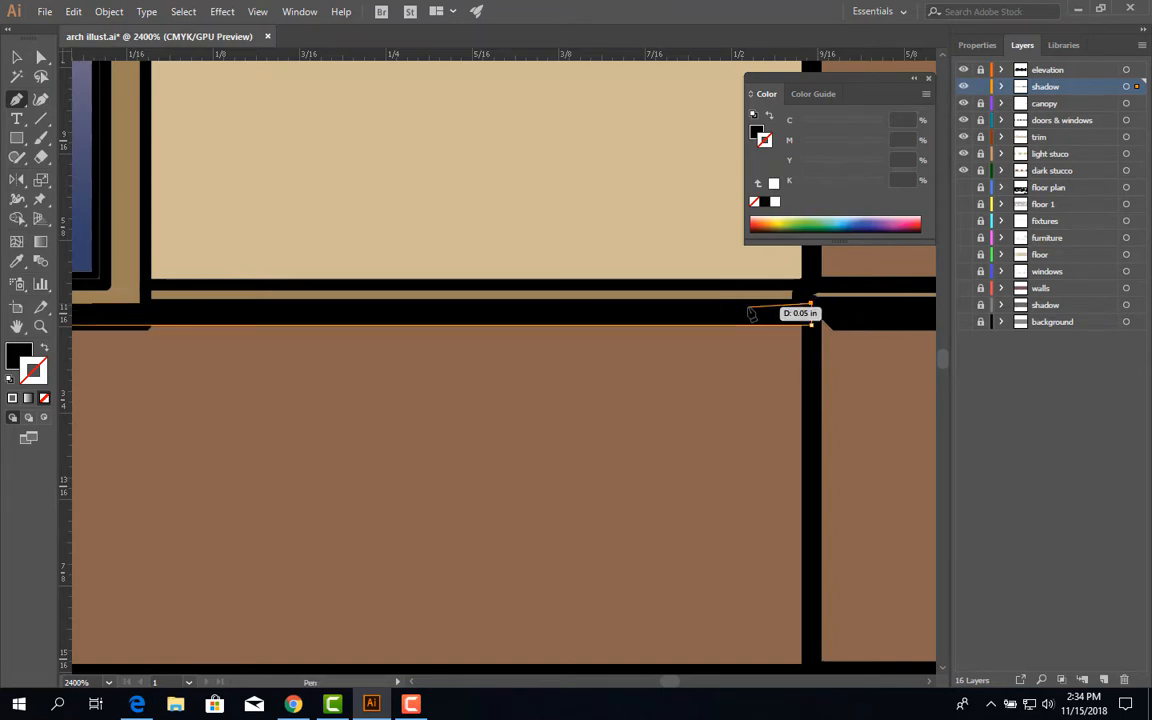
pyautogui.scroll(-3, 700, 316)
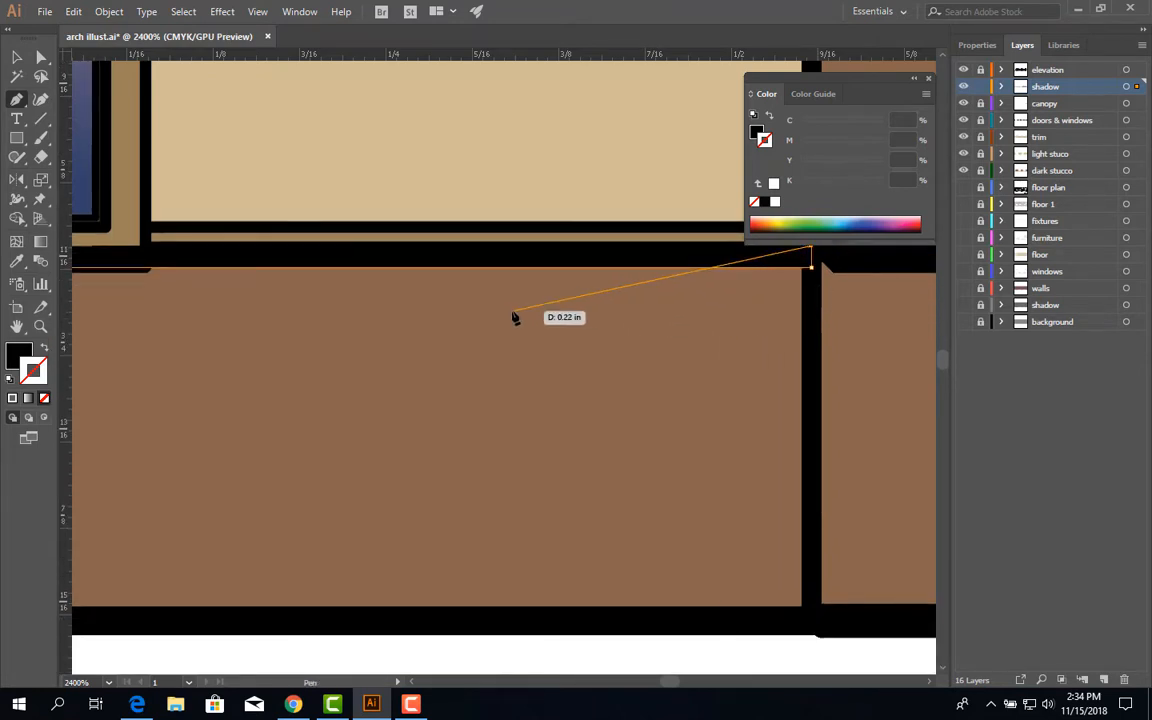
pyautogui.scroll(-4, 514, 316)
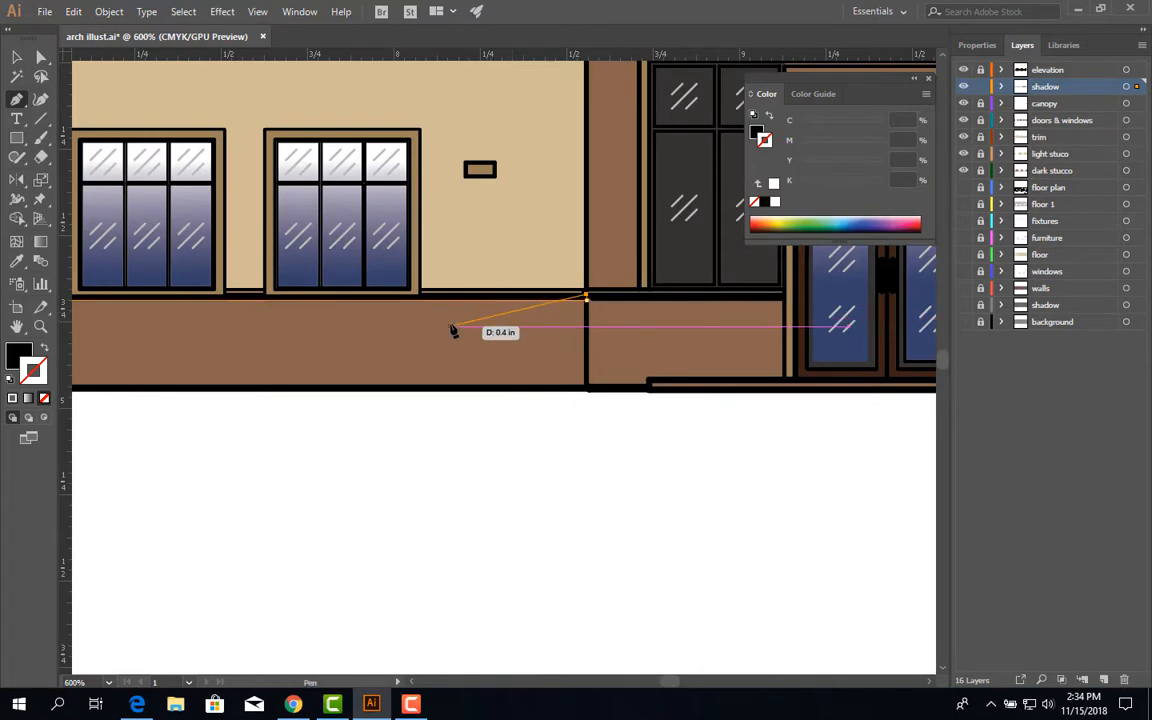
pyautogui.hscroll(-10, 350, 320)
pyautogui.scroll(3, 350, 320)
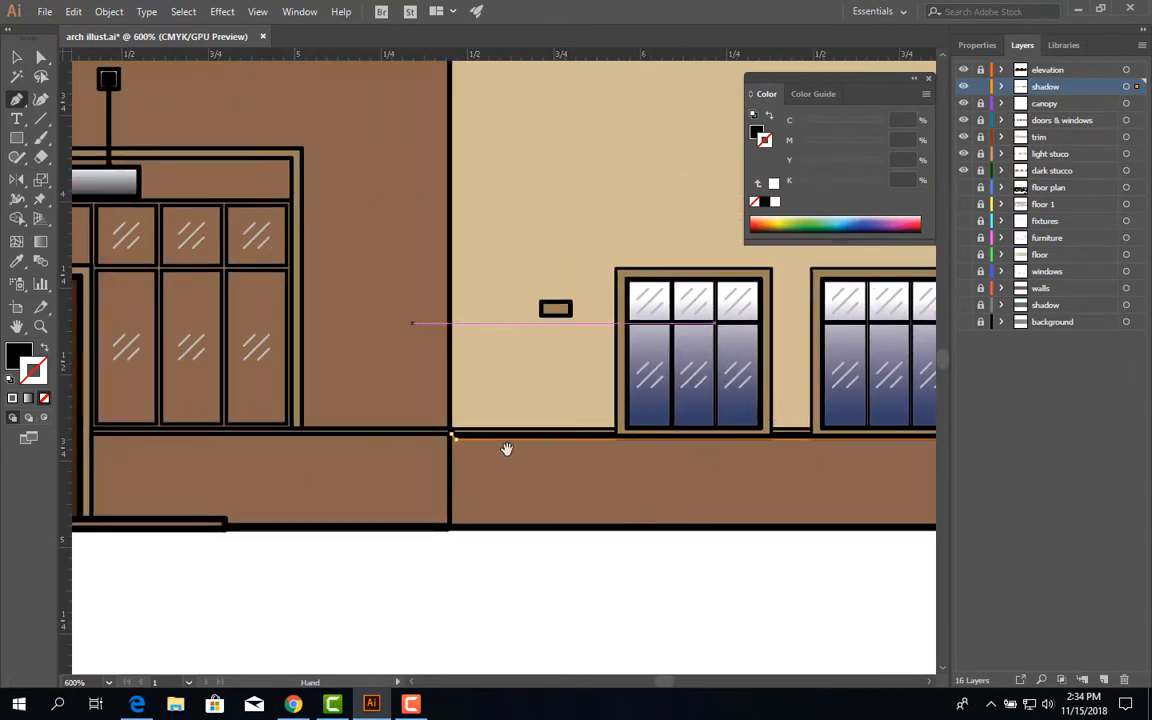
pyautogui.scroll(4, 448, 440)
pyautogui.scroll(-6, 488, 456)
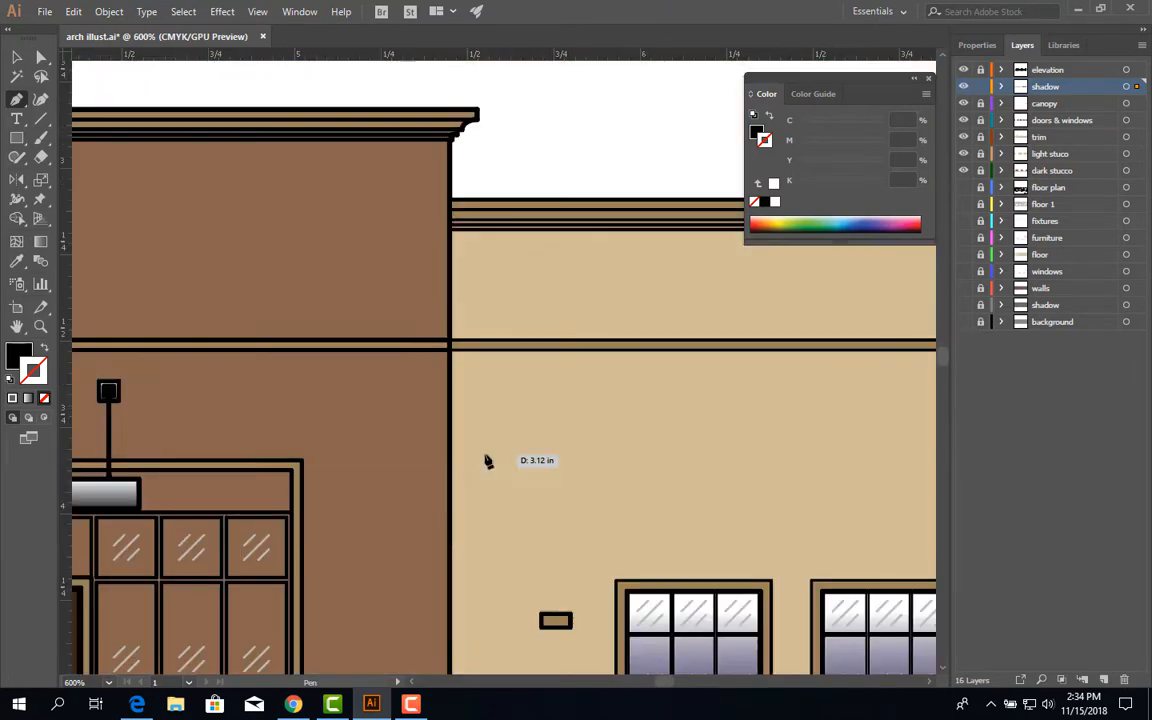
pyautogui.scroll(6, 483, 463)
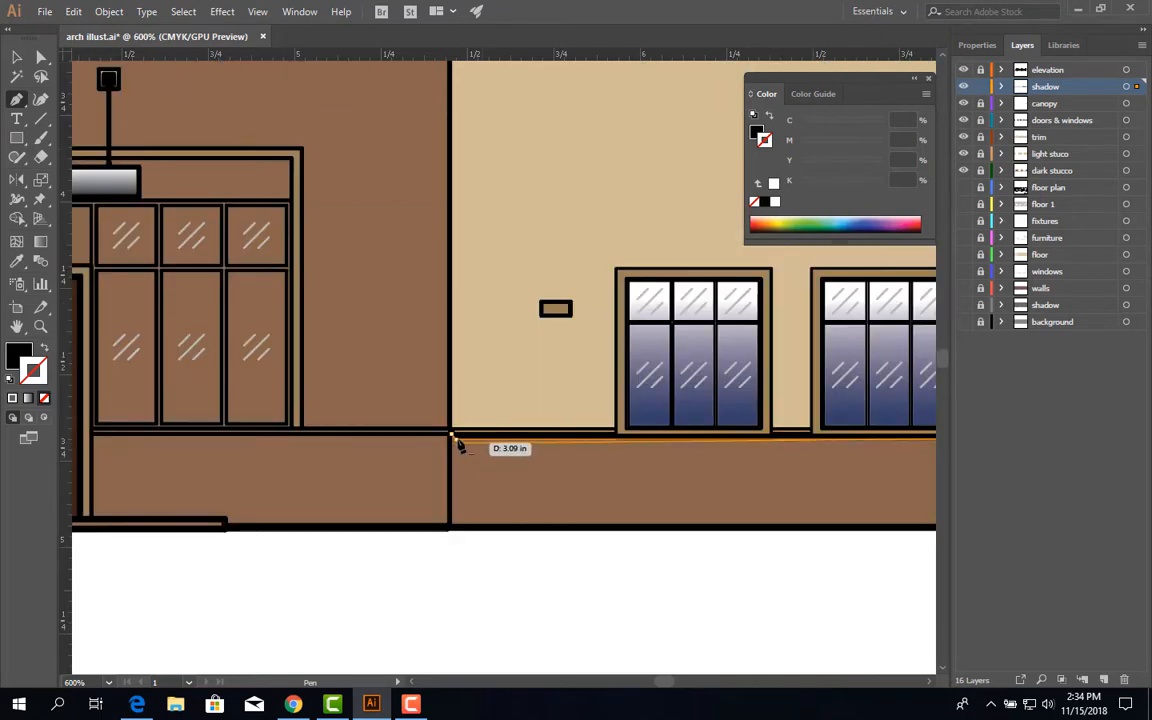
pyautogui.scroll(5, 456, 437)
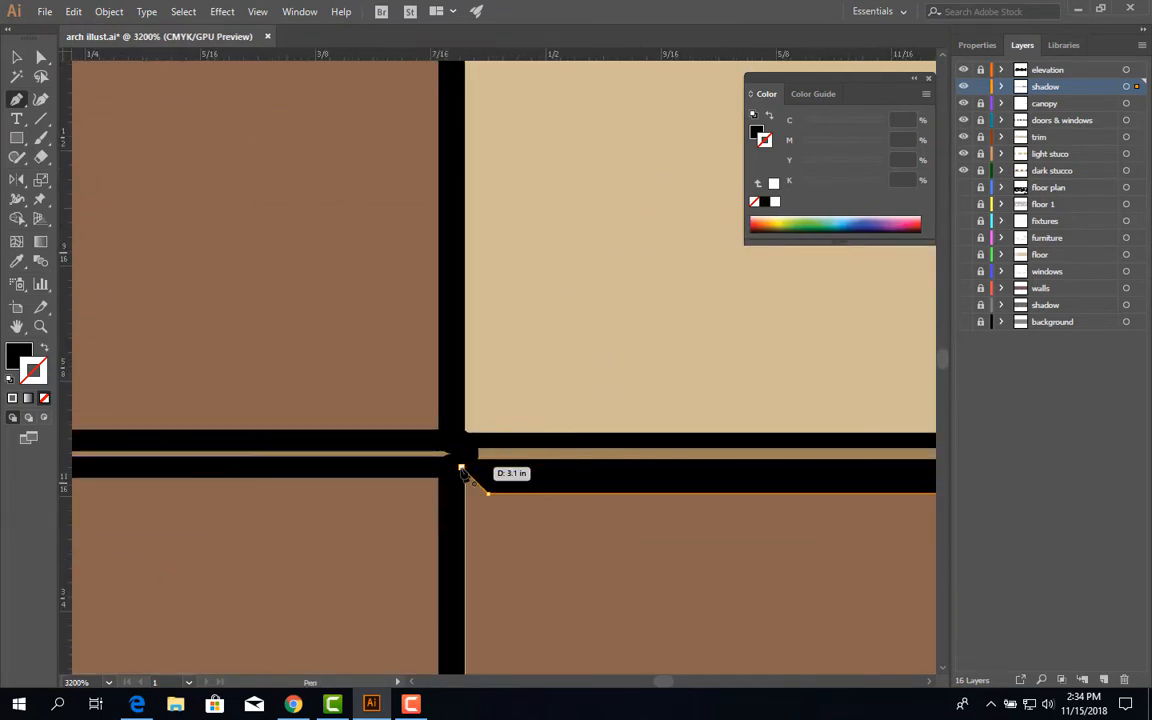
pyautogui.click(20, 60)
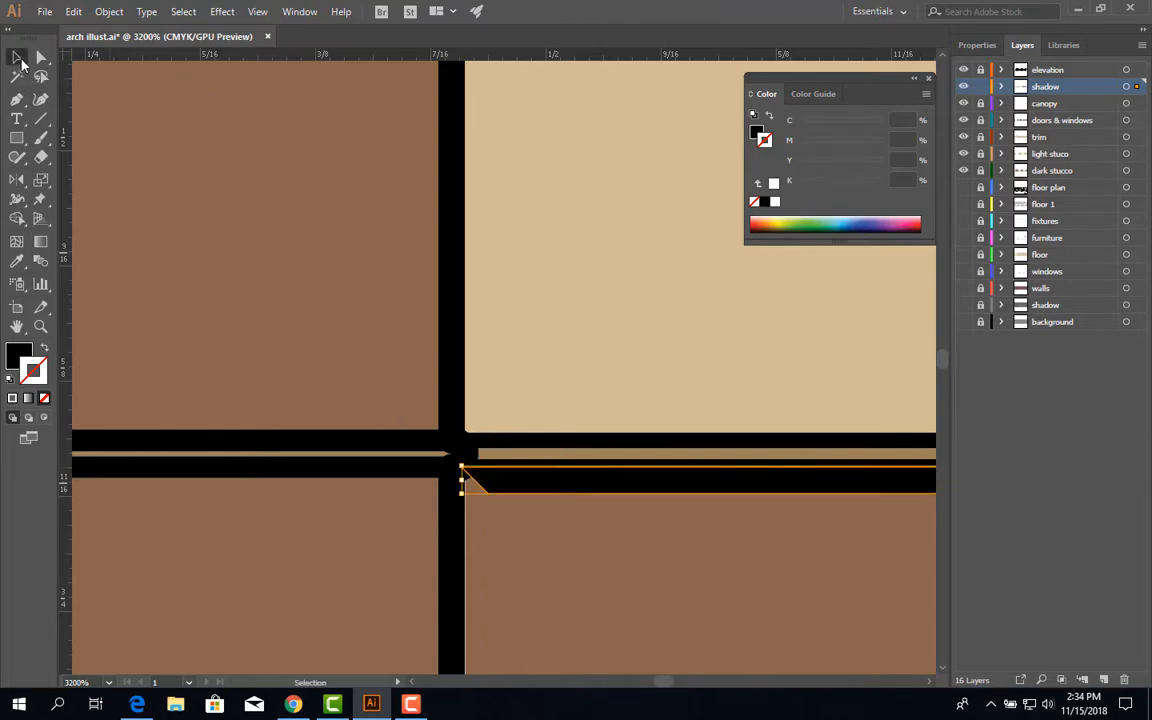
pyautogui.click(632, 609)
# - Examine the finished window and trim shadows on the far wall section as a reference for the first section
pyautogui.scroll(-2, 603, 518)
pyautogui.scroll(-3, 603, 518)
pyautogui.press('space')
pyautogui.moveTo(758, 548); pyautogui.dragTo(247, 482)
pyautogui.moveTo(741, 515); pyautogui.dragTo(228, 482)
pyautogui.moveTo(768, 458); pyautogui.dragTo(430, 452)
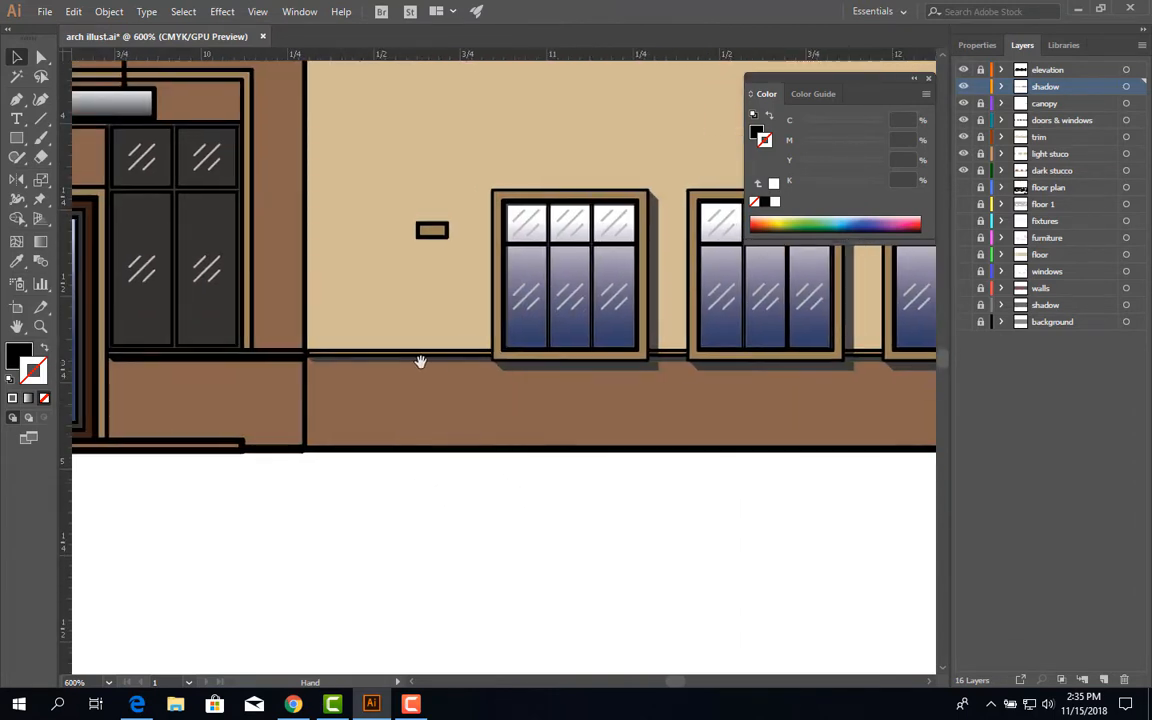
pyautogui.moveTo(120, 505); pyautogui.dragTo(494, 501)
pyautogui.moveTo(124, 483); pyautogui.dragTo(350, 537)
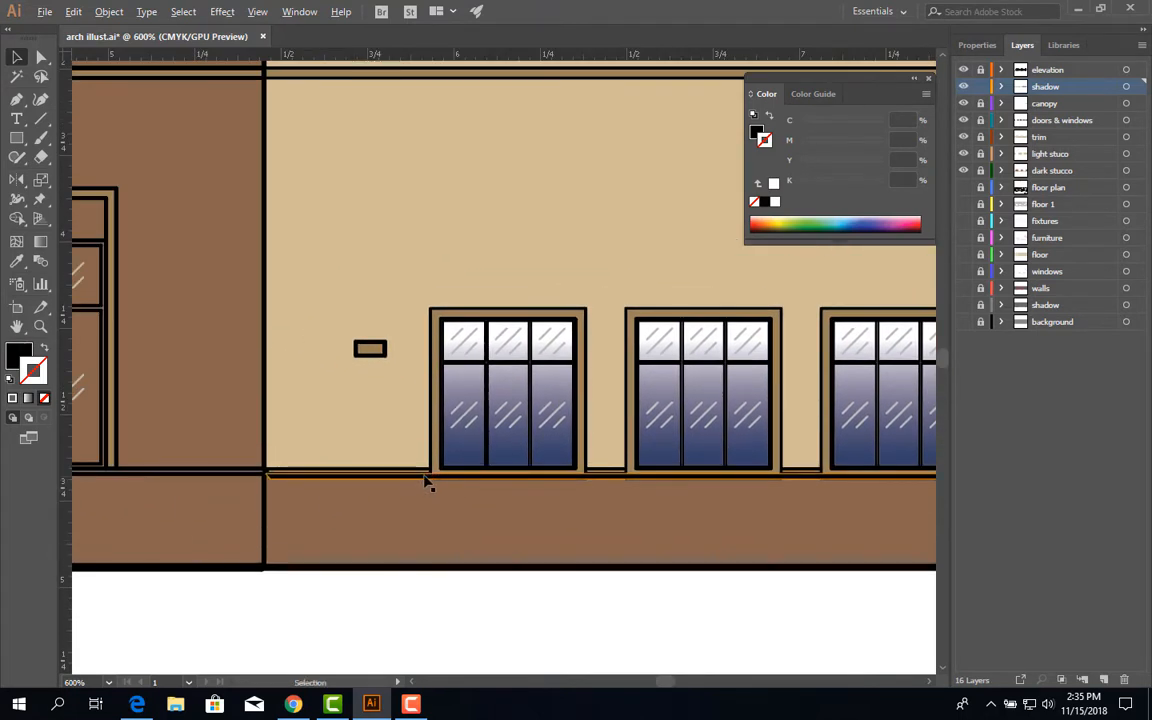
# - Start a Pen path at the lower-left corner of the first window frame with a downward diagonal segment about 0.04 in long
pyautogui.scroll(1, 448, 485)
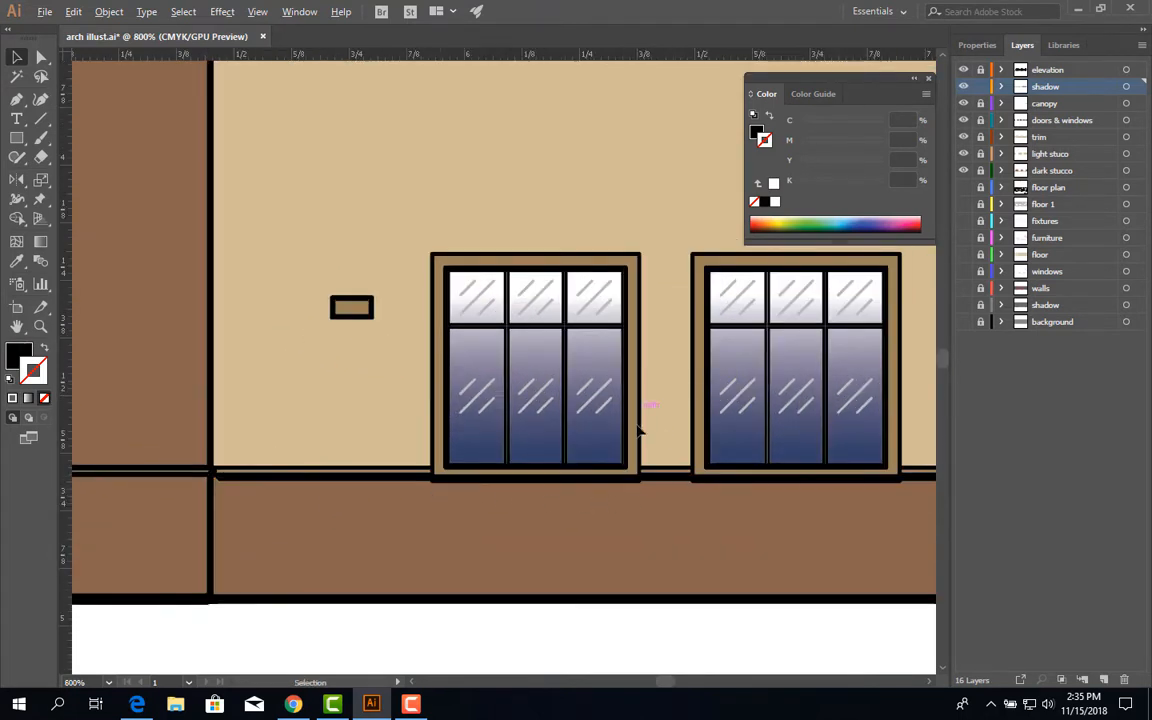
pyautogui.scroll(3, 638, 496)
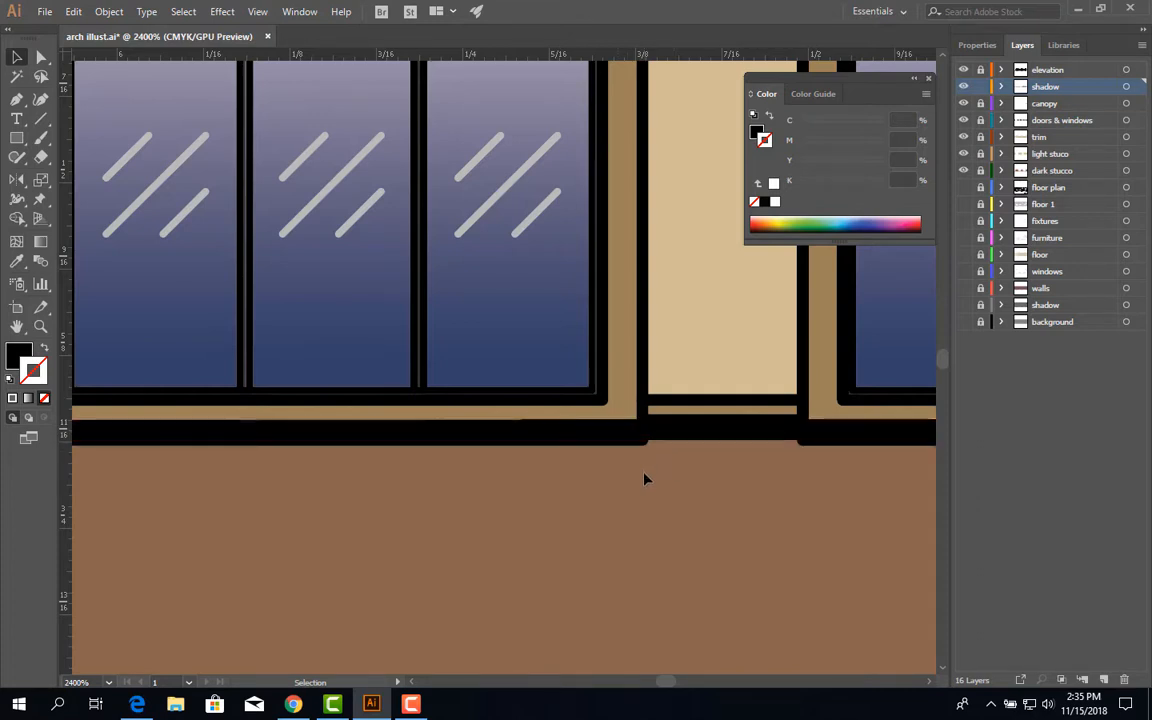
pyautogui.scroll(-3, 644, 480)
pyautogui.scroll(1, 632, 483)
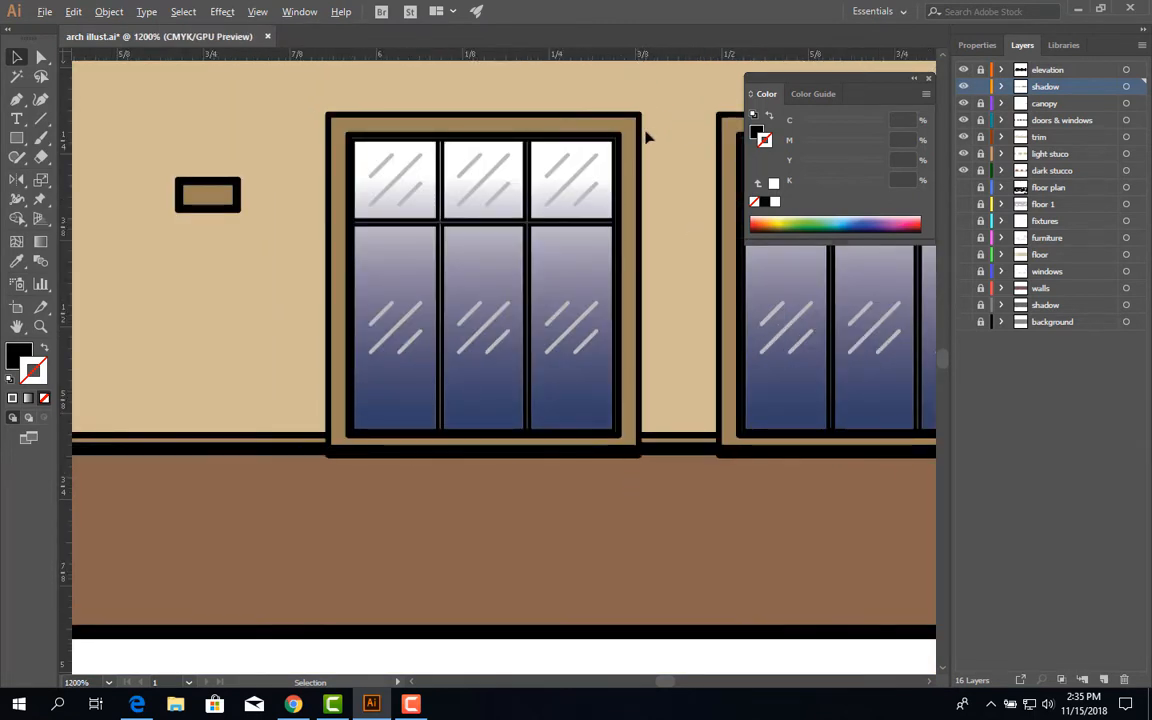
pyautogui.scroll(1, 549, 479)
pyautogui.moveTo(548, 386); pyautogui.dragTo(450, 429)
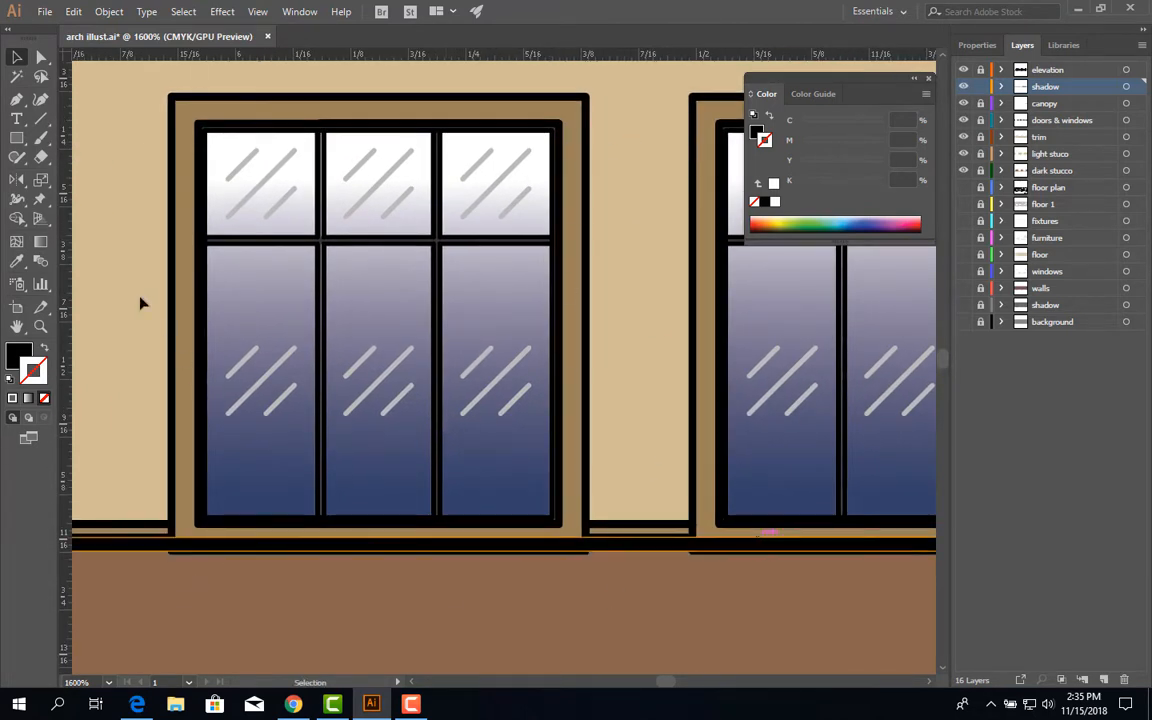
pyautogui.click(16, 99)
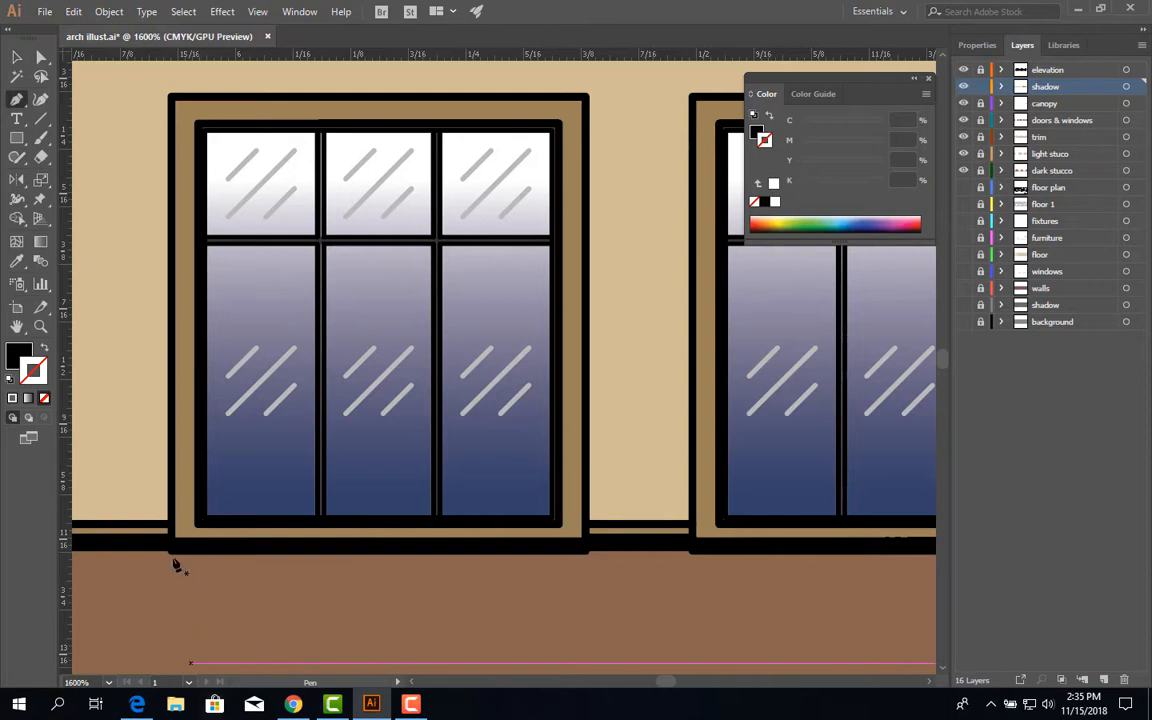
pyautogui.moveTo(172, 553); pyautogui.dragTo(198, 581)
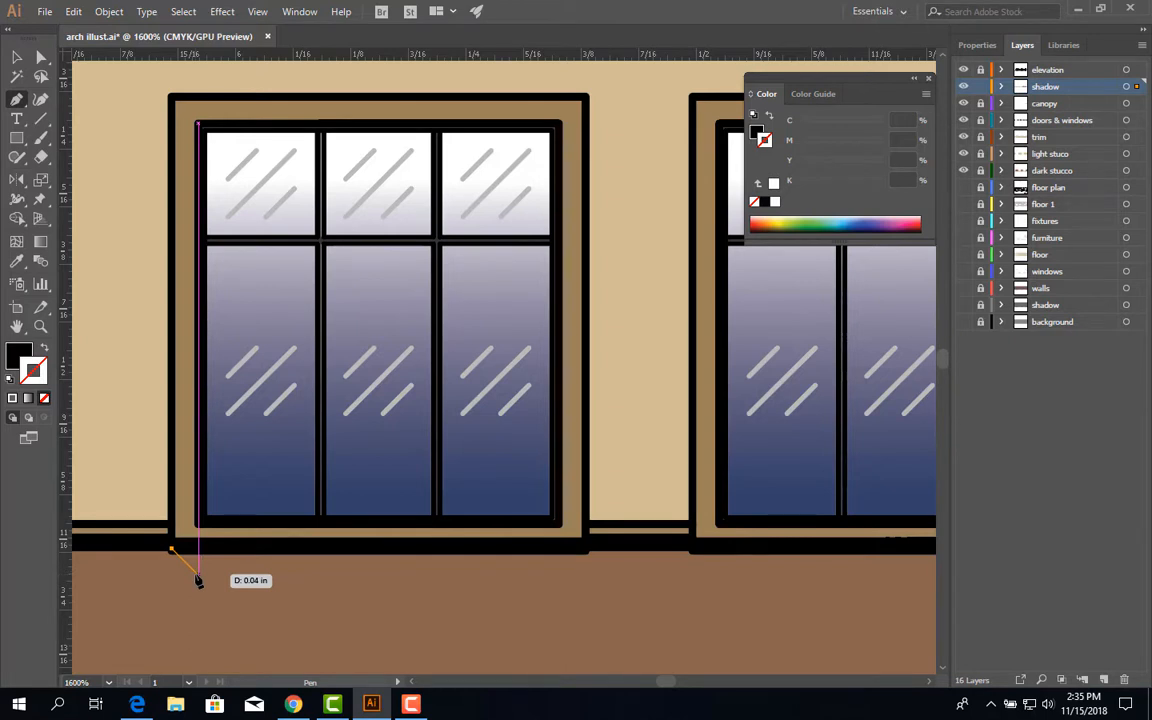
pyautogui.moveTo(198, 581); pyautogui.dragTo(198, 581)
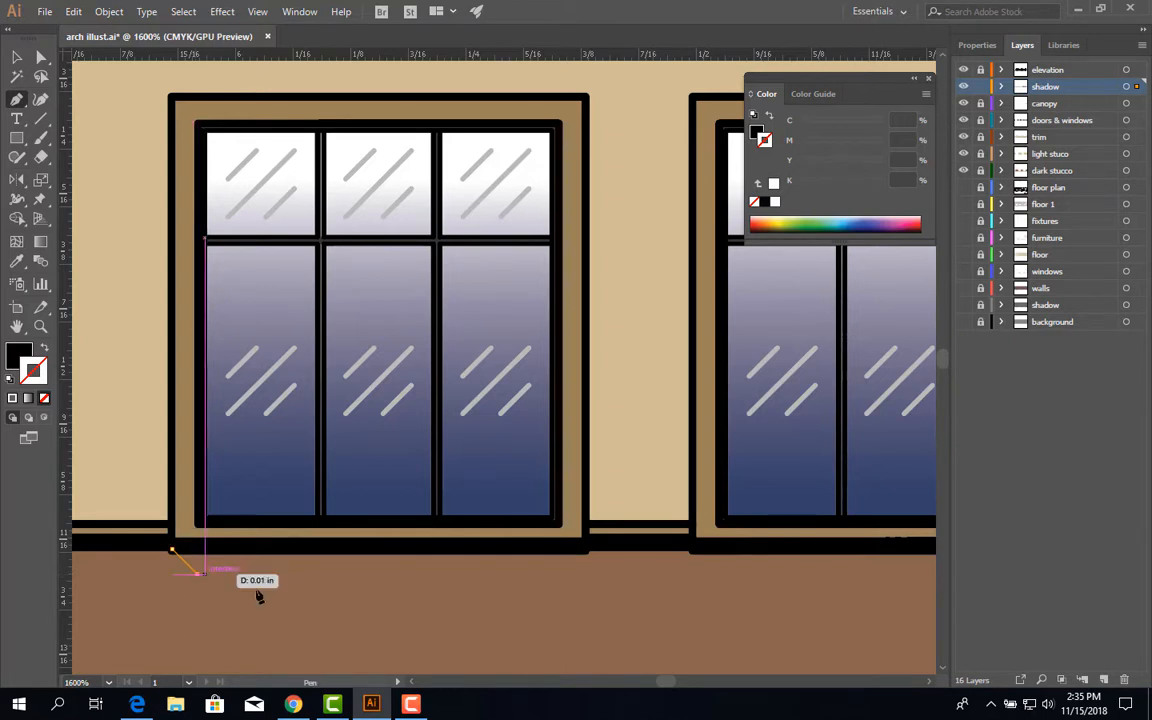
# - Complete the black L-shaped shadow along the first window frame's lower and right edges, with an inner vertical edge about 0.5 in long, and deselect it
pyautogui.click(611, 574)
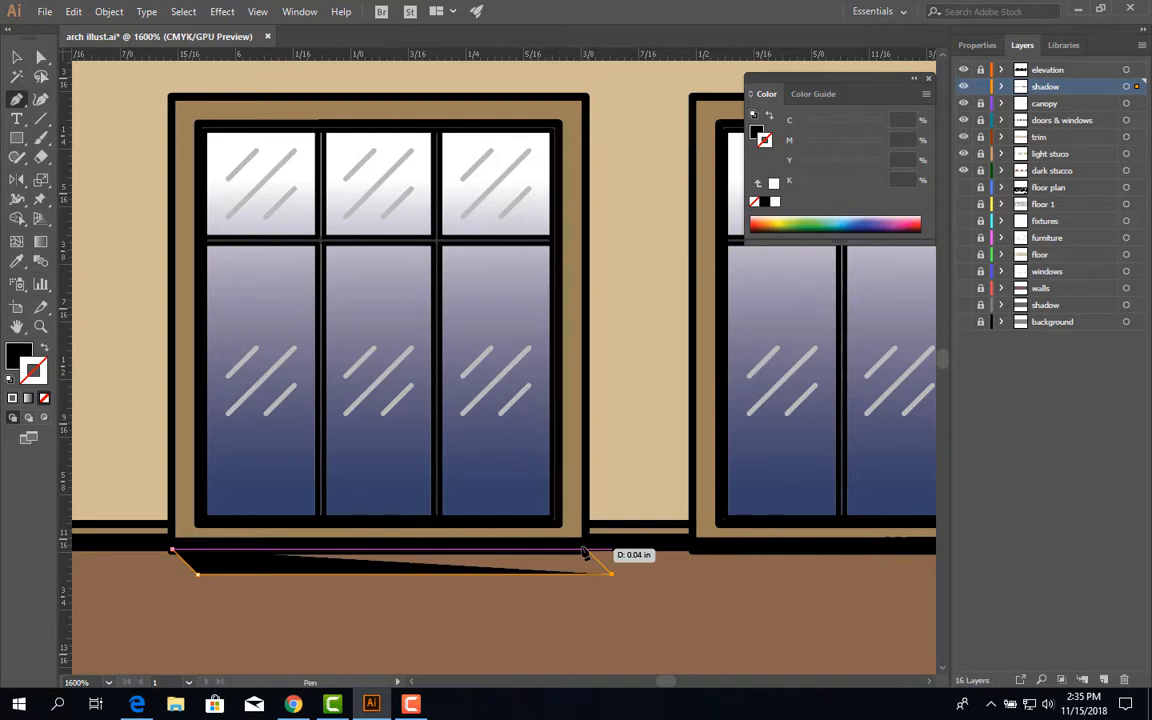
pyautogui.click(612, 118)
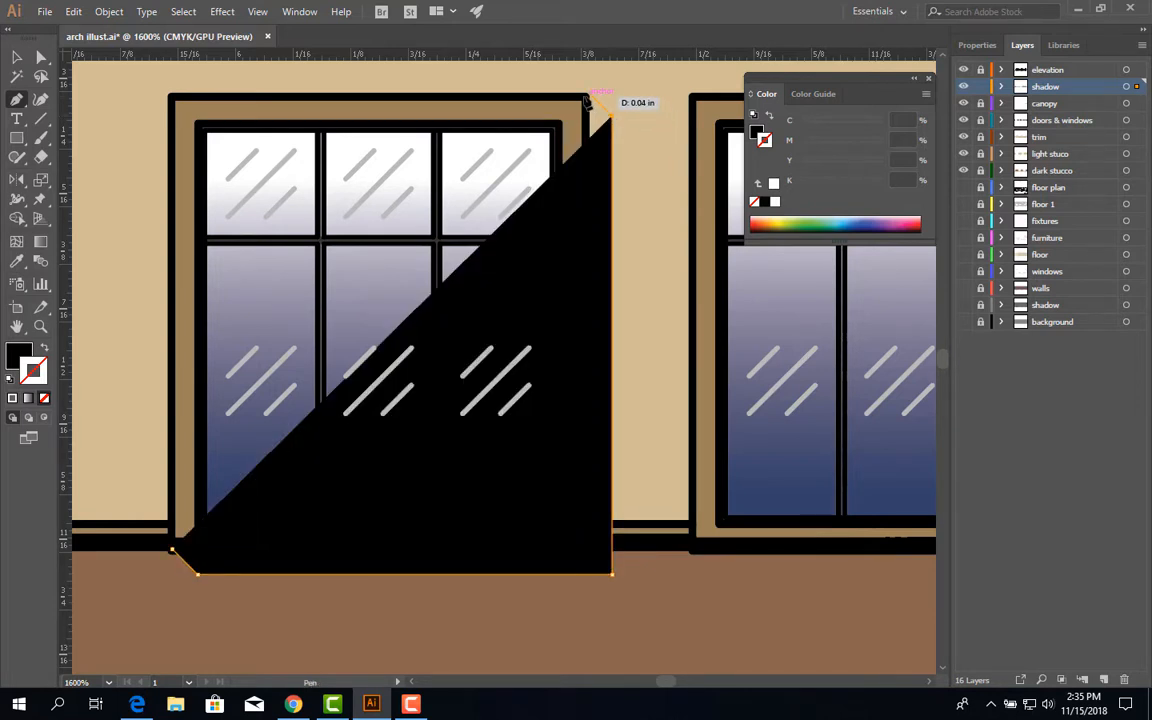
pyautogui.click(588, 94)
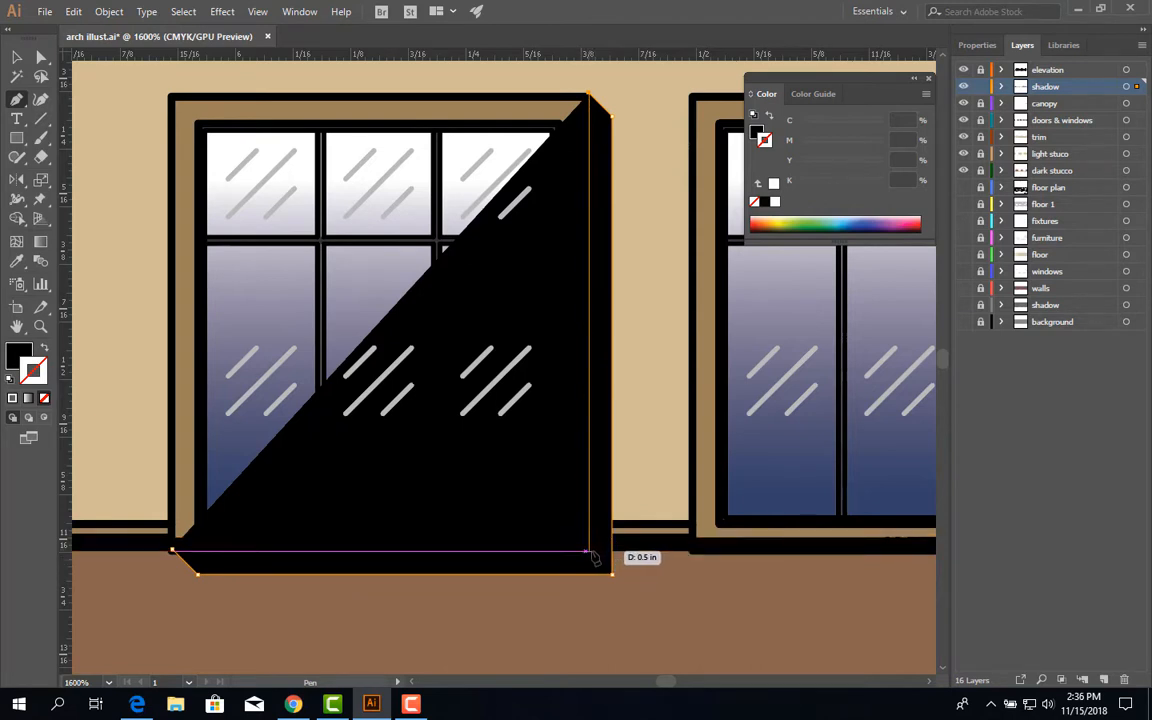
pyautogui.click(588, 547)
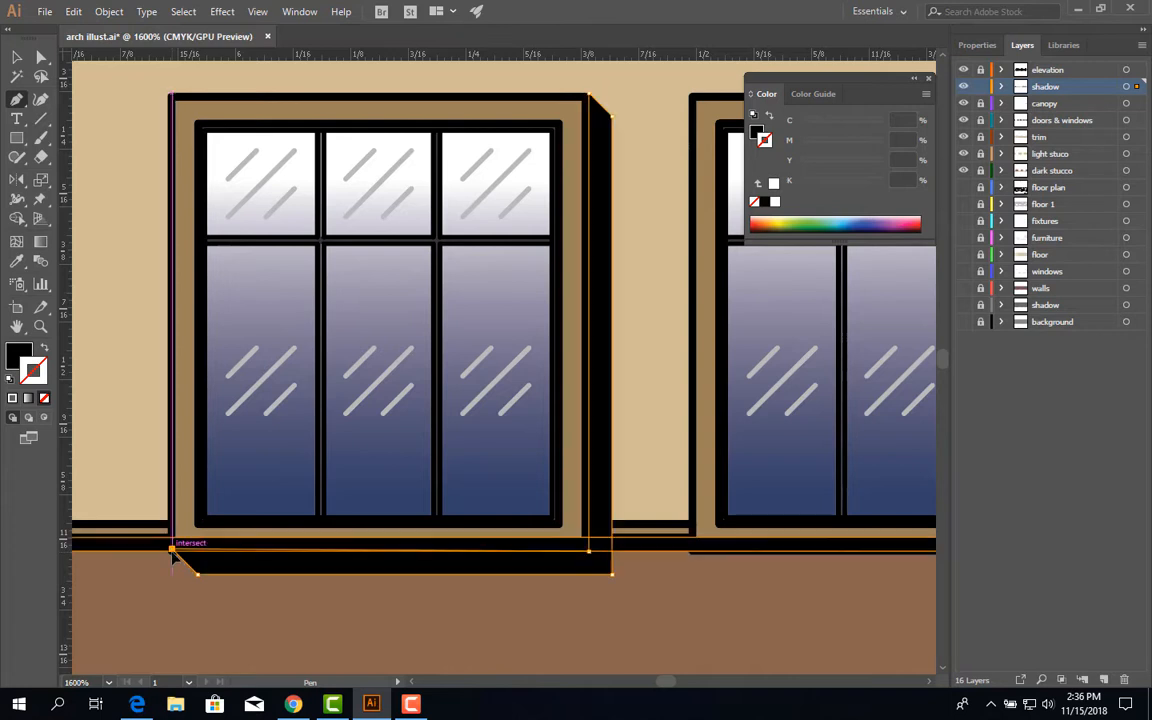
pyautogui.click(172, 549)
pyautogui.click(12, 58)
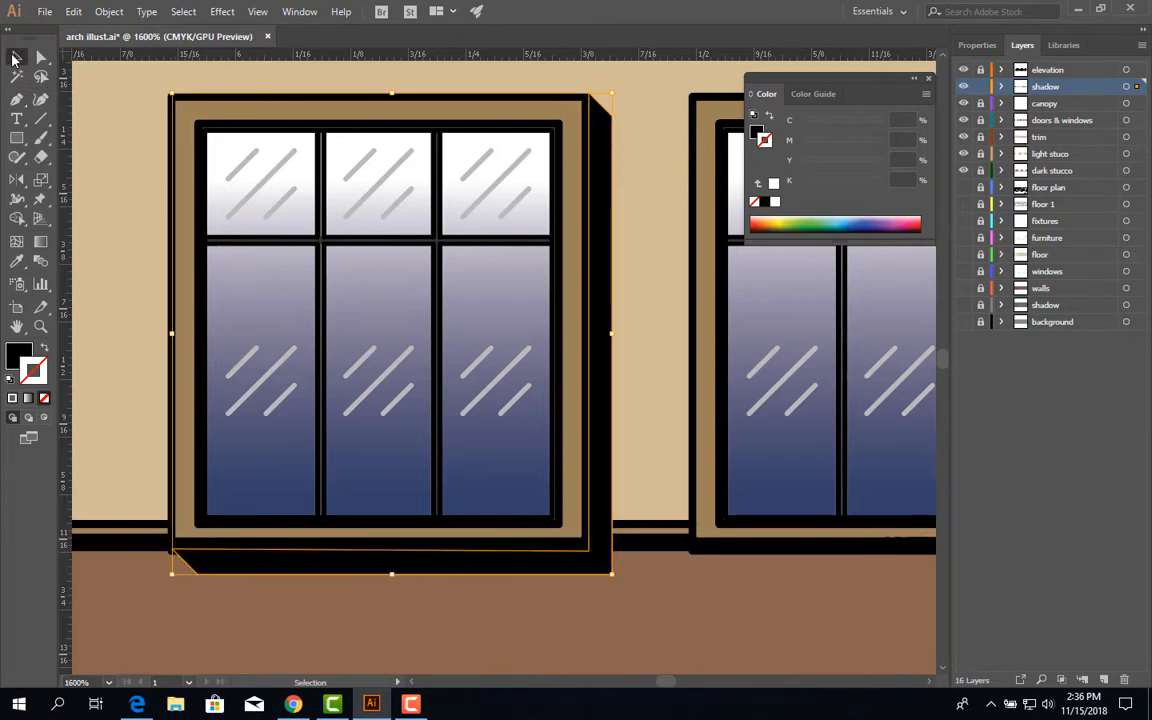
pyautogui.click(619, 628)
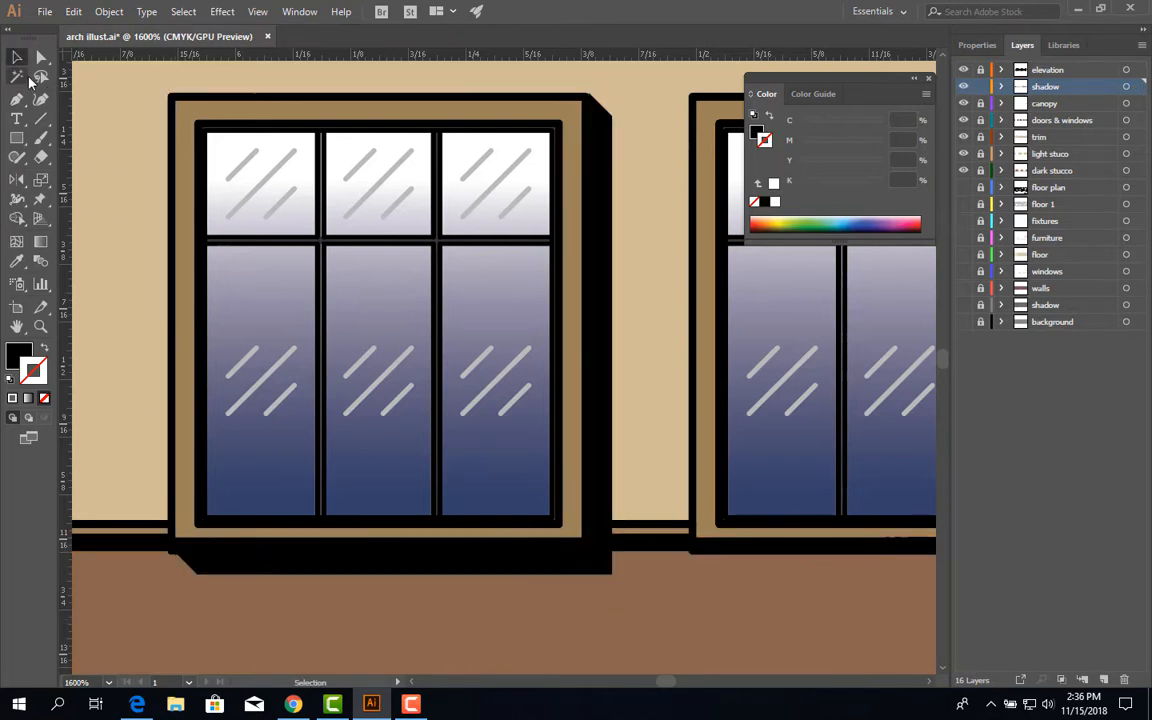
# - Select the first window's shadow together with the trim shadow, set their opacity to 46%, and deselect them
pyautogui.click(607, 570)
pyautogui.click(607, 568)
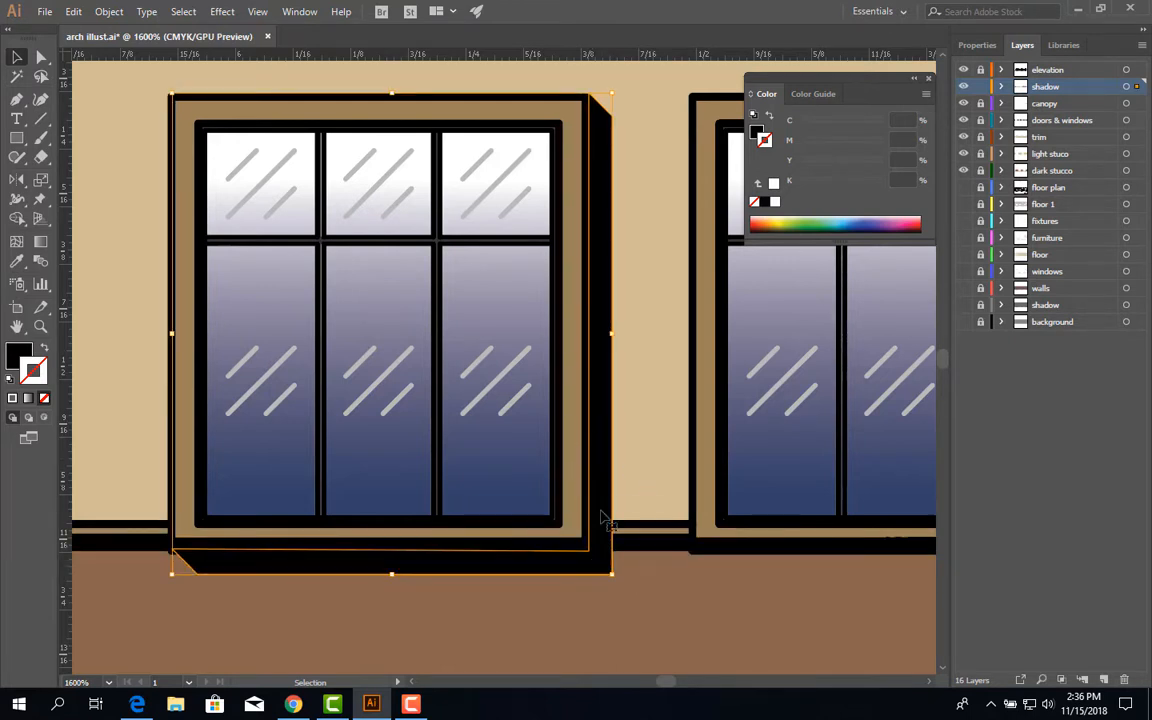
pyautogui.click(647, 551)
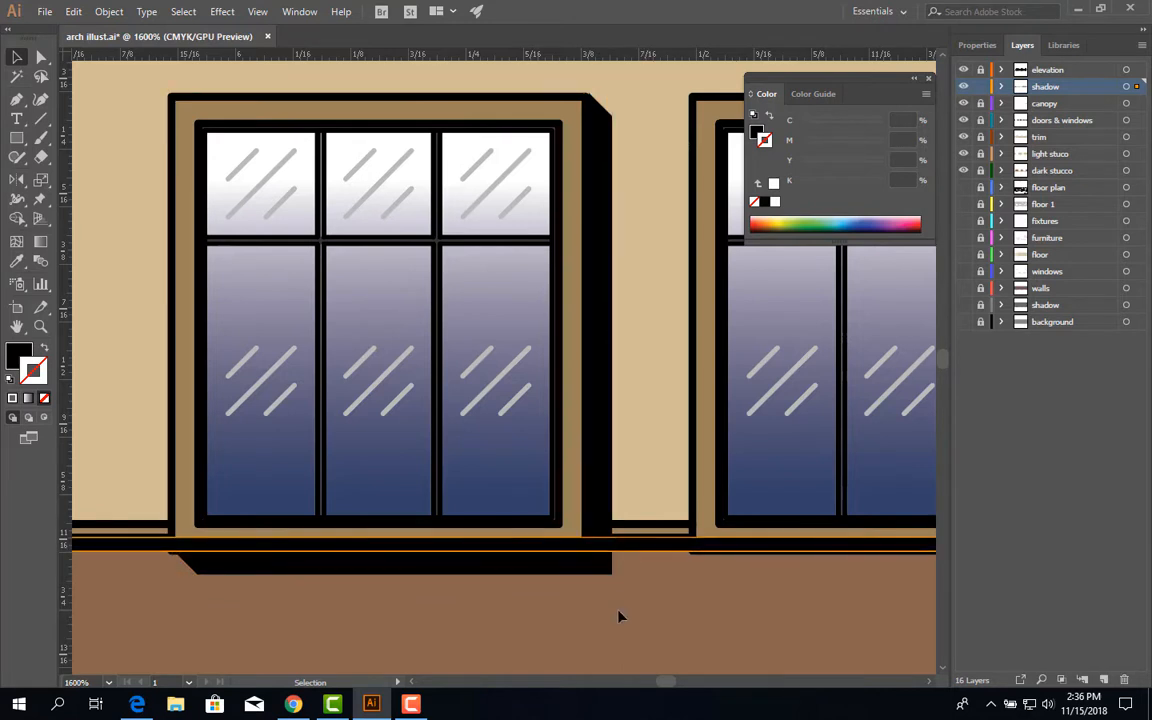
pyautogui.click(598, 566)
pyautogui.click(640, 550)
pyautogui.click(977, 45)
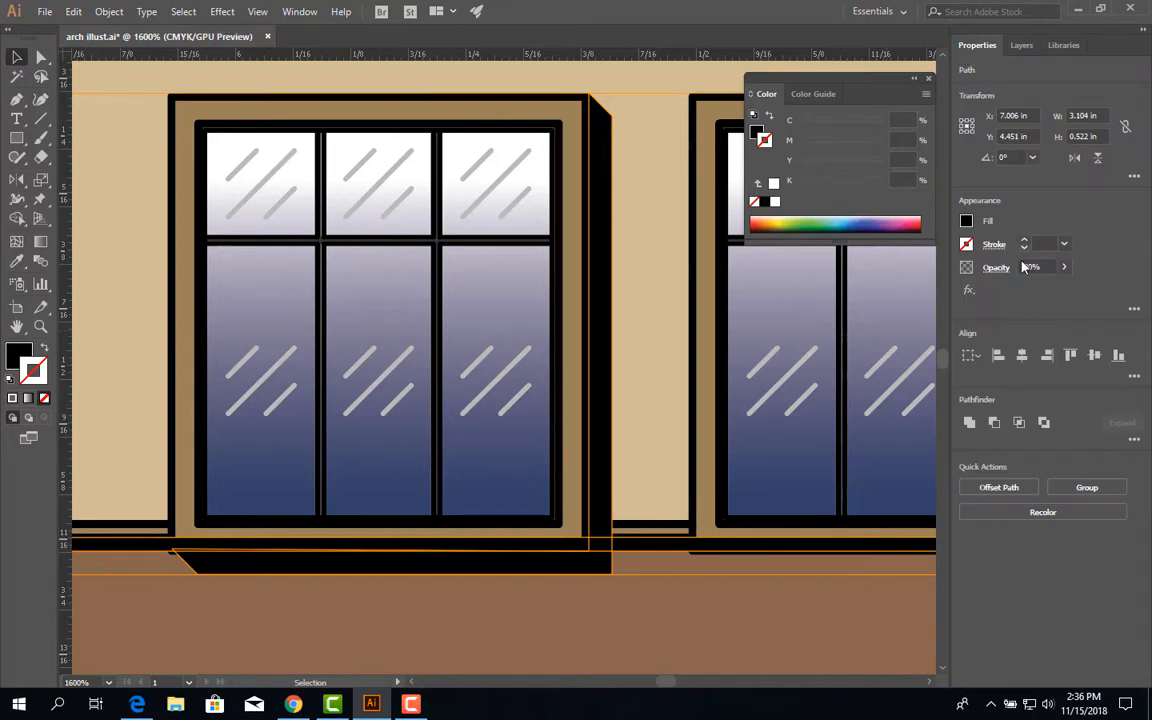
pyautogui.click(1064, 268)
pyautogui.moveTo(1068, 287); pyautogui.dragTo(1029, 287)
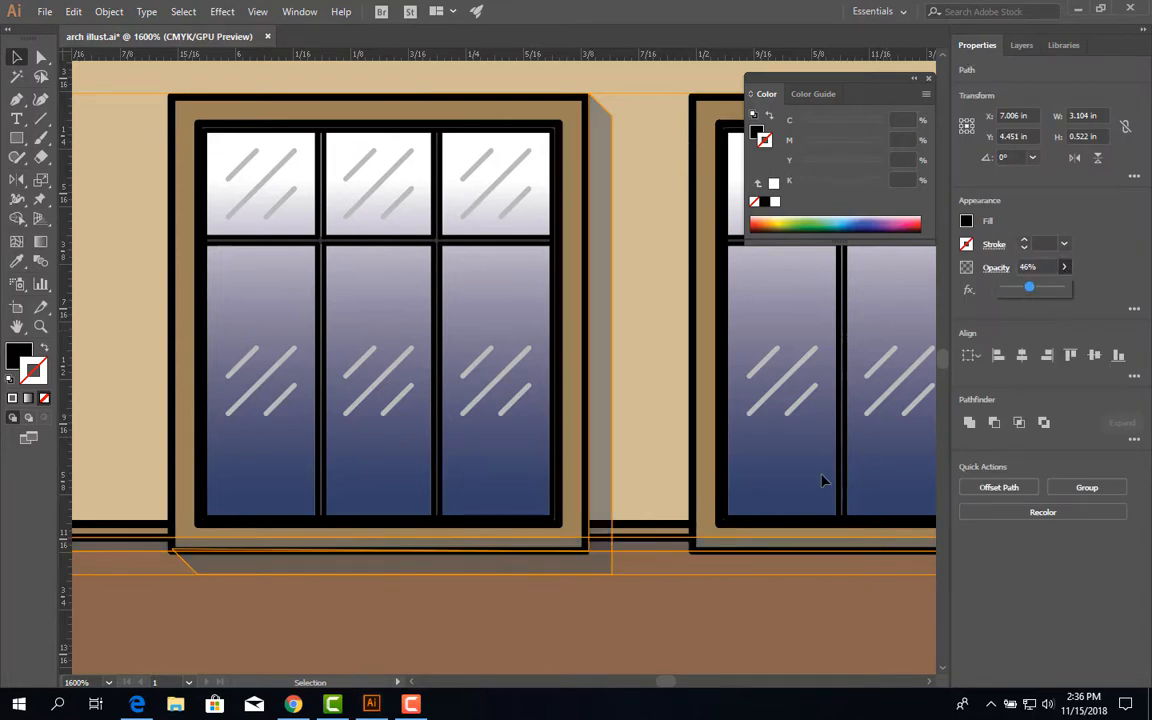
pyautogui.click(628, 619)
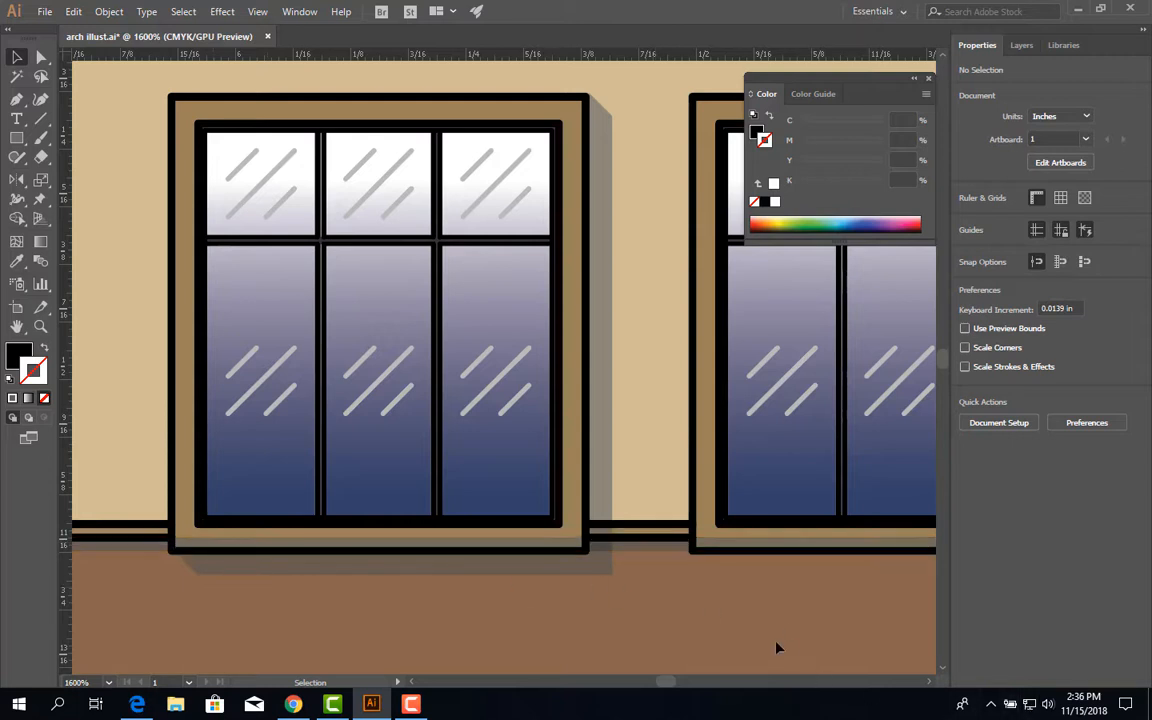
# - Inspect the overlap of the first window's shadow and the trim shadow, undo their opacity change, and deselect them
pyautogui.scroll(2, 700, 615)
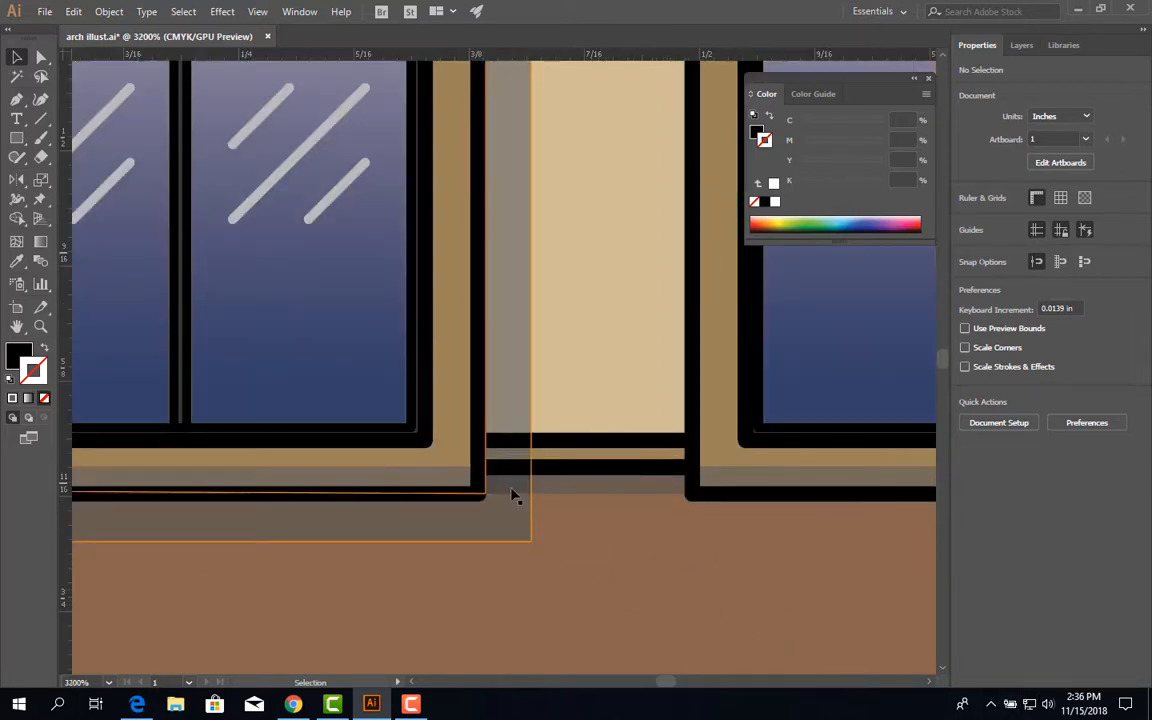
pyautogui.click(527, 531)
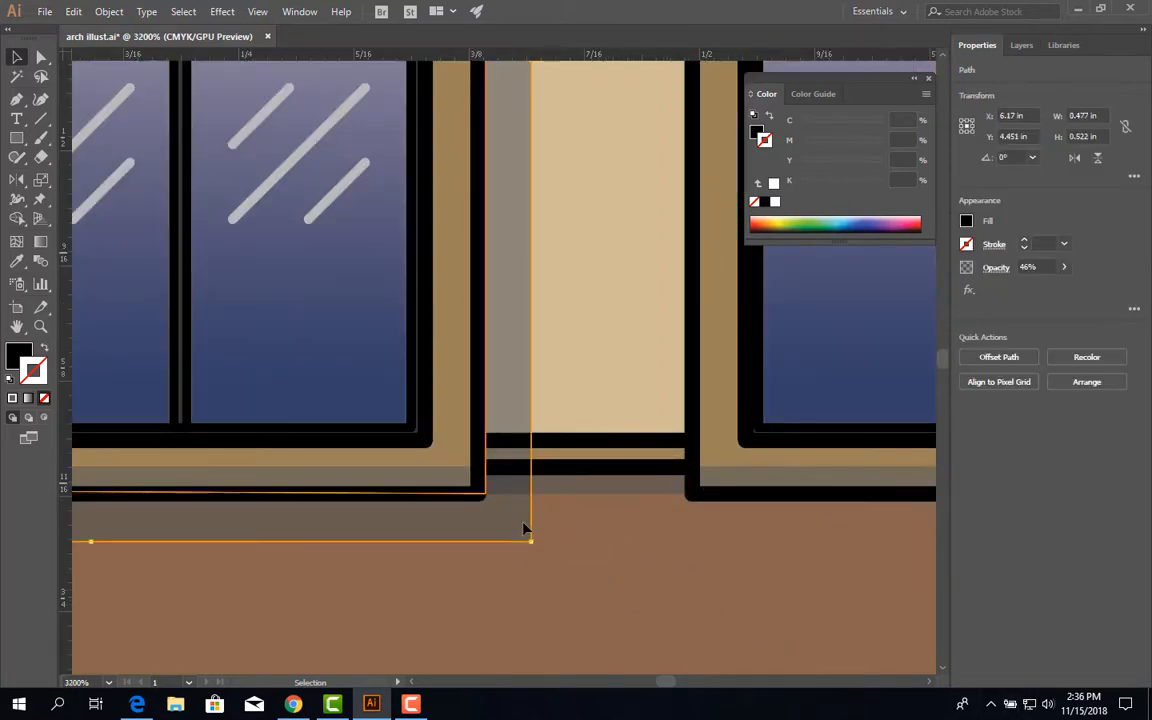
pyautogui.click(607, 545)
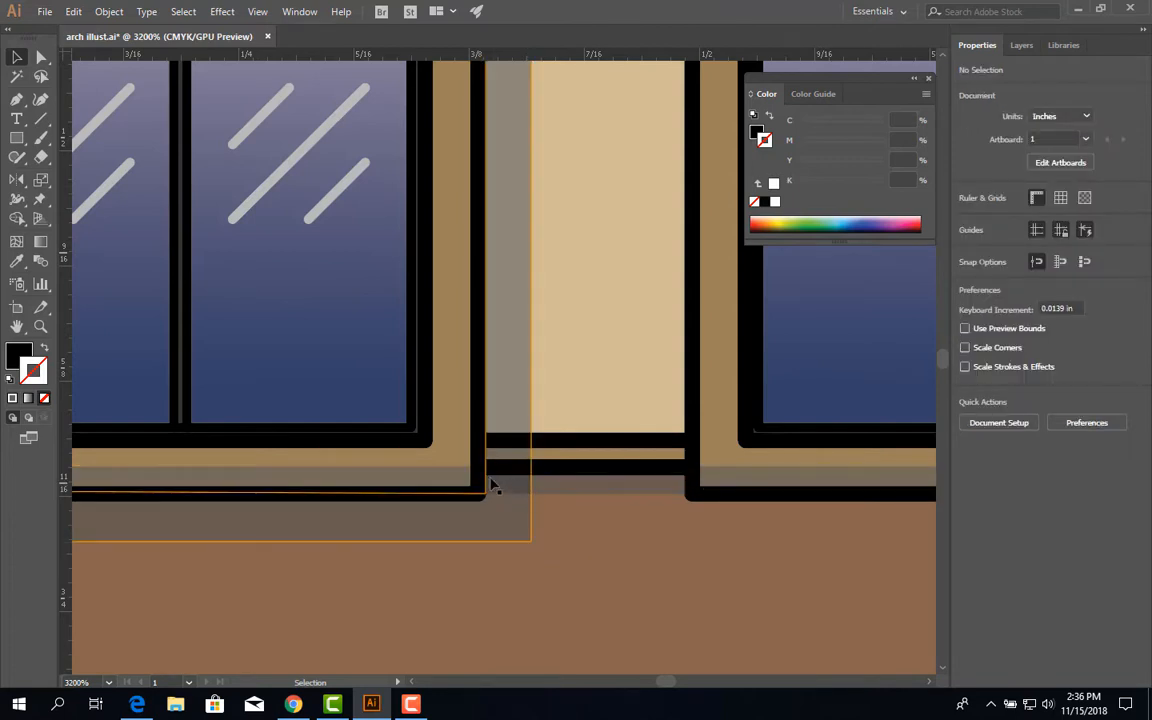
pyautogui.click(588, 531)
pyautogui.scroll(-2, 617, 560)
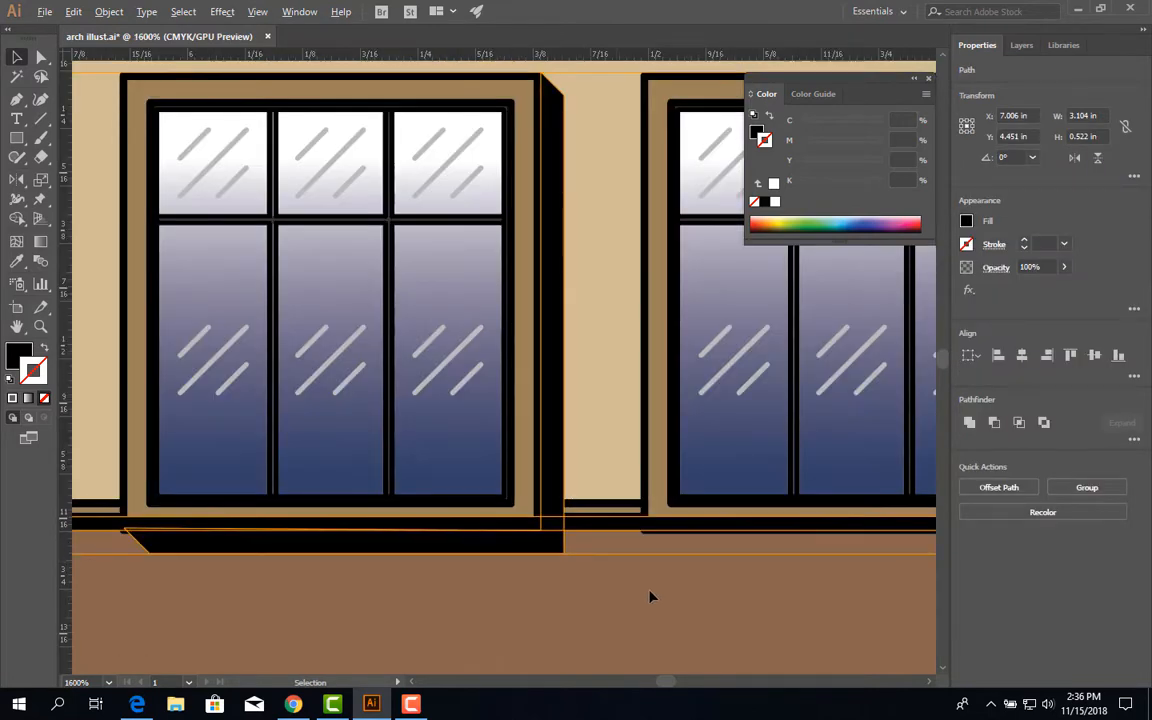
pyautogui.scroll(-1, 650, 597)
pyautogui.click(675, 597)
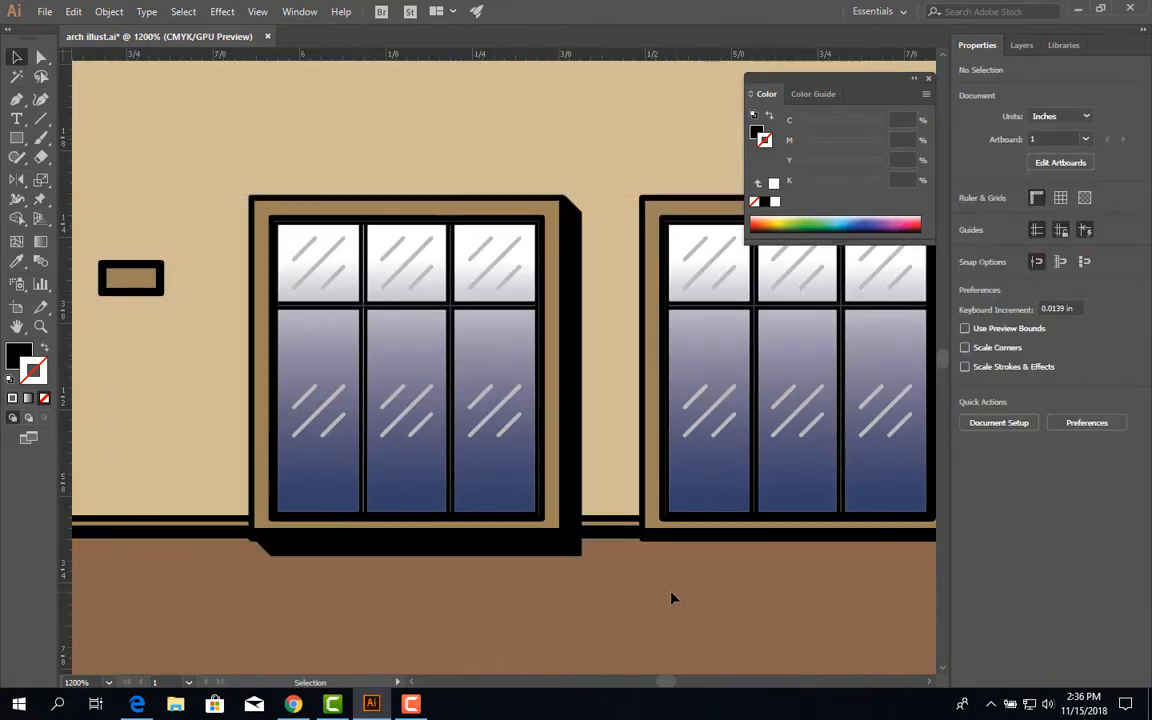
# - Copy the first window's L-shaped shadow horizontally onto the second window, aligned with its frame
pyautogui.click(438, 552)
pyautogui.scroll(-1, 552, 566)
pyautogui.moveTo(658, 564); pyautogui.dragTo(468, 541)
pyautogui.moveTo(340, 484); pyautogui.dragTo(340, 490)
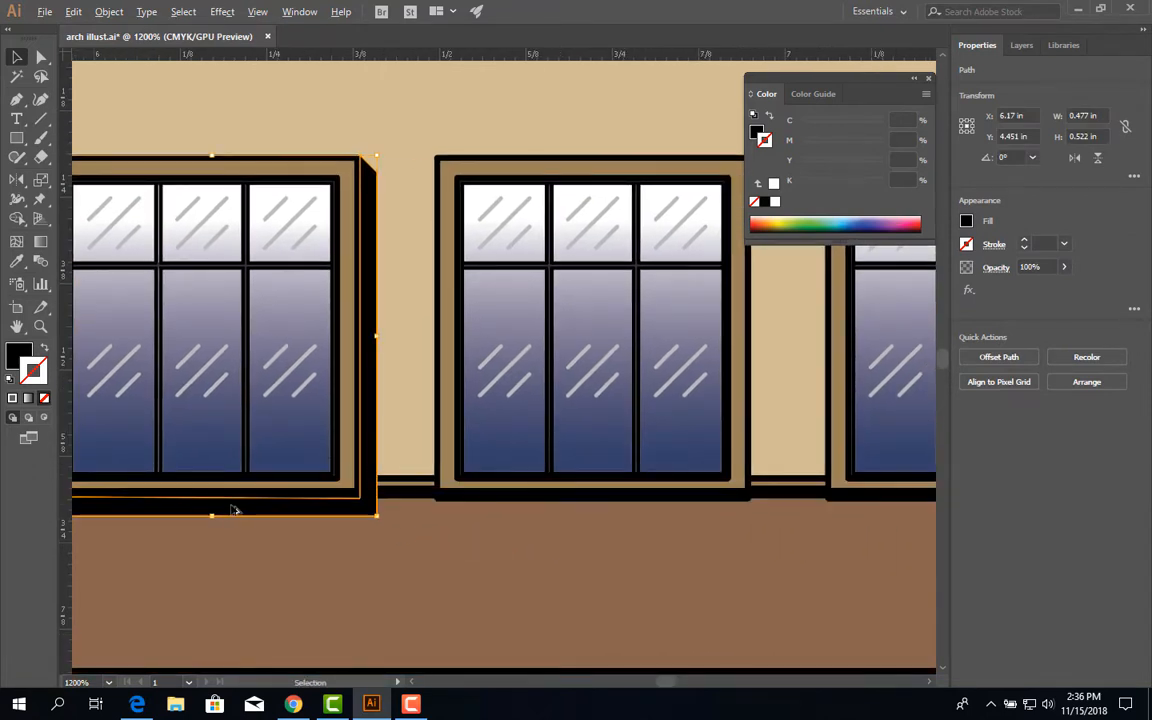
pyautogui.moveTo(224, 513); pyautogui.dragTo(337, 515)
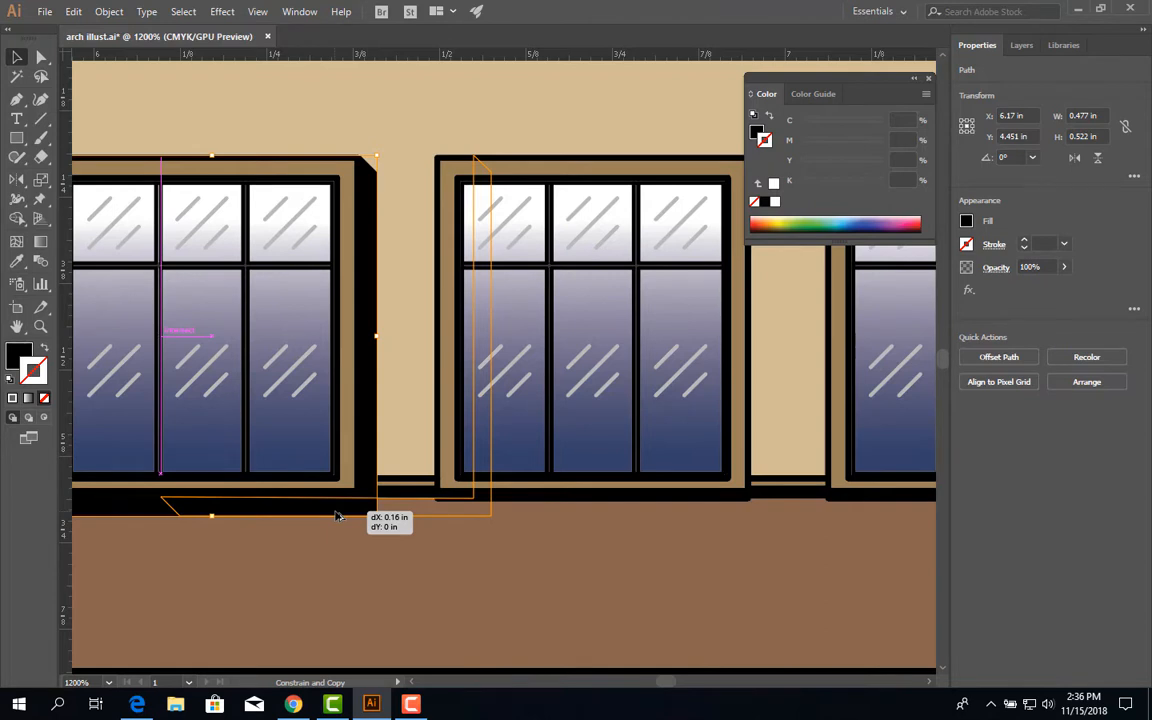
pyautogui.moveTo(337, 515); pyautogui.dragTo(610, 545)
# - Copy the L-shaped shadow horizontally onto the third and fourth windows, aligned with their frames, and deselect it
pyautogui.moveTo(756, 586); pyautogui.dragTo(386, 549)
pyautogui.keyDown('shift'); pyautogui.click(316, 476); pyautogui.keyUp('shift')
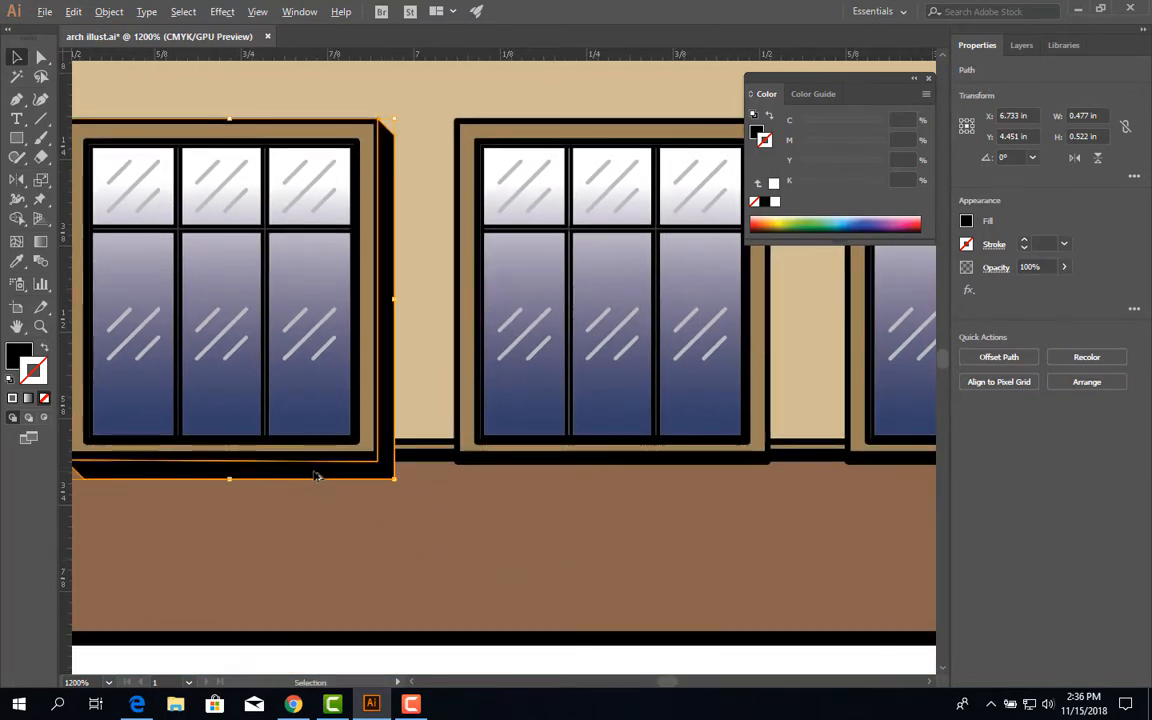
pyautogui.hotkey('ctrl', 'shift', 'a')
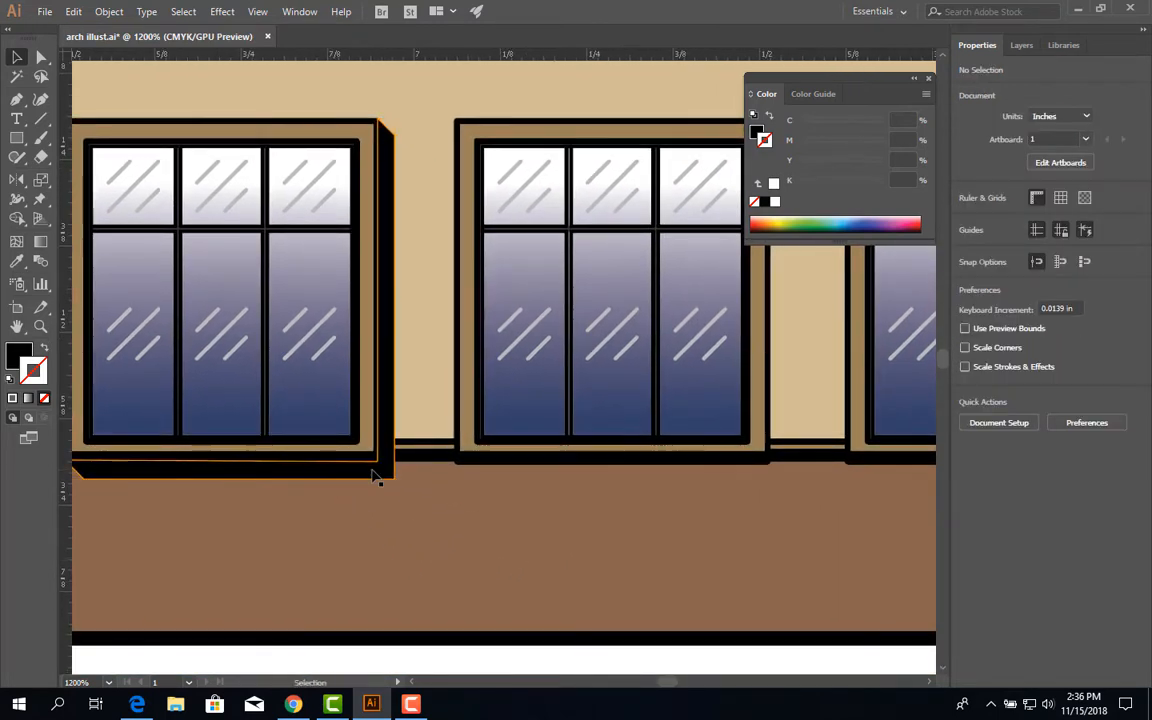
pyautogui.click(355, 478)
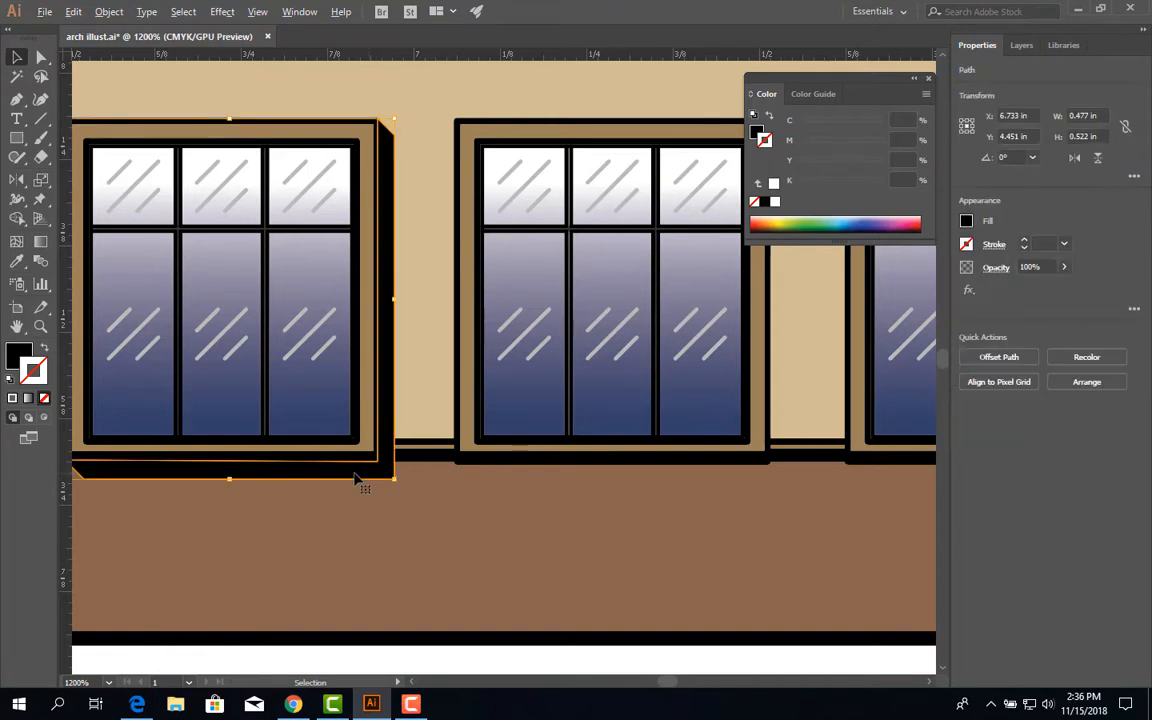
pyautogui.moveTo(350, 478); pyautogui.dragTo(549, 529)
pyautogui.press('space')
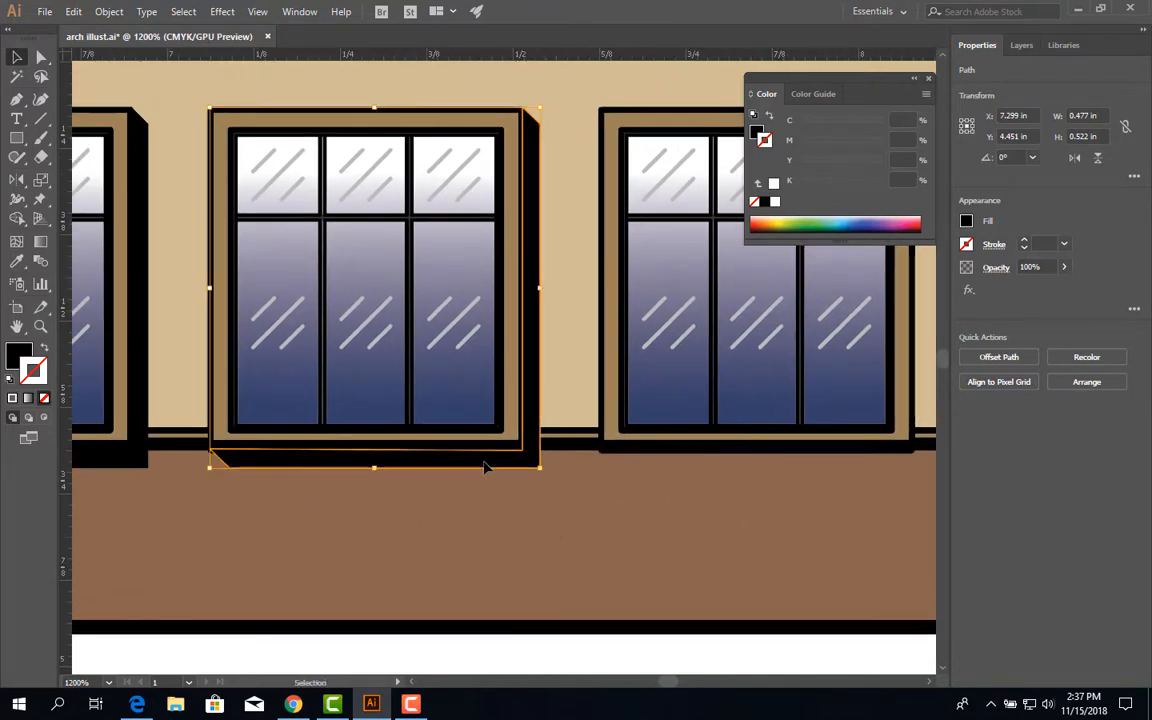
pyautogui.moveTo(473, 467); pyautogui.dragTo(864, 502)
pyautogui.click(758, 537)
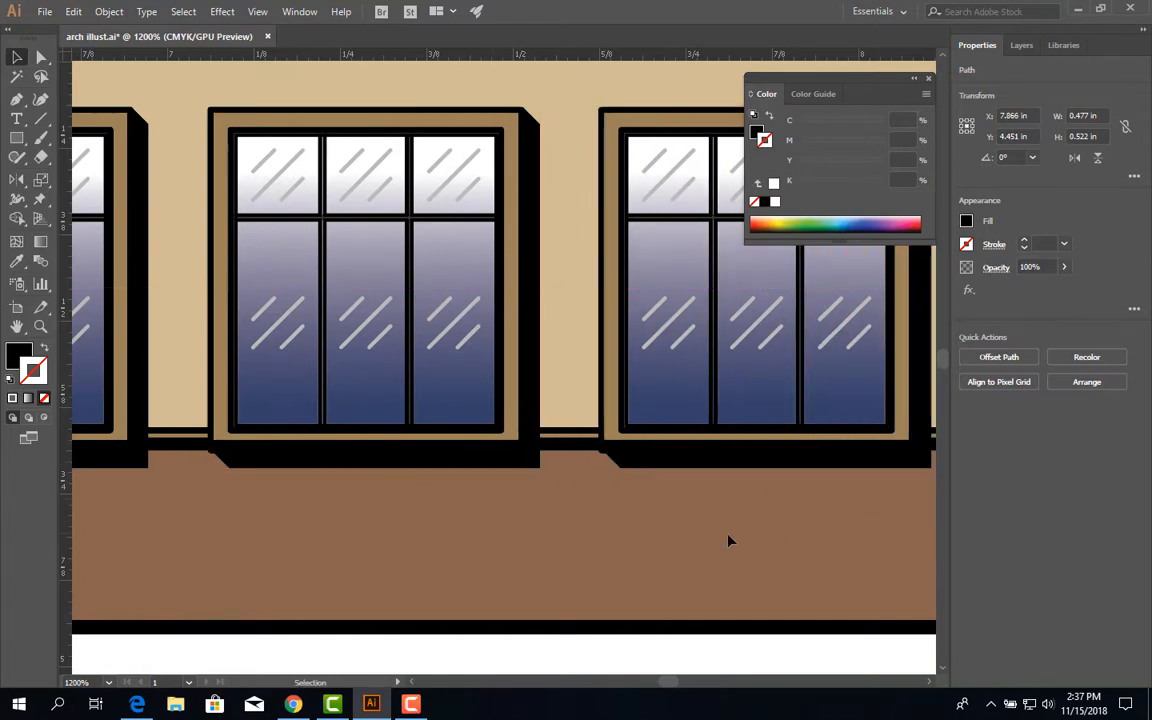
# - Set the opacity of the long trim shadow below the windows to 56% and deselect it
pyautogui.scroll(-2, 545, 521)
pyautogui.scroll(-1, 350, 515)
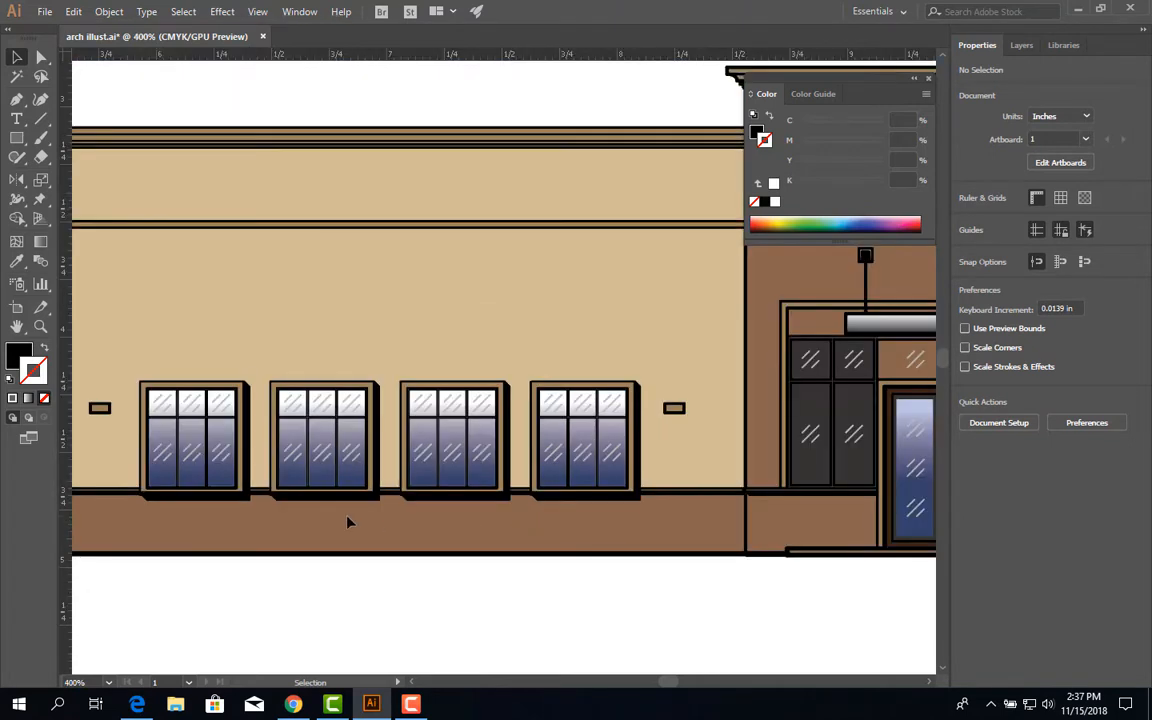
pyautogui.moveTo(347, 514); pyautogui.dragTo(510, 534)
pyautogui.scroll(2, 242, 530)
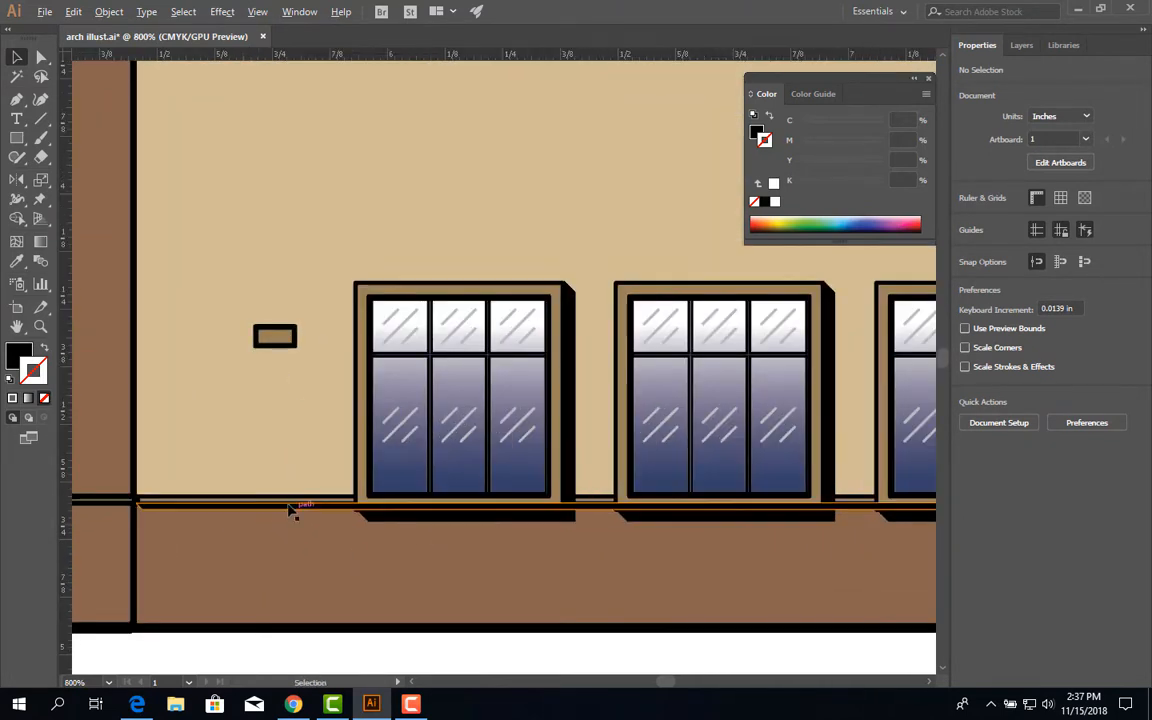
pyautogui.scroll(1, 478, 550)
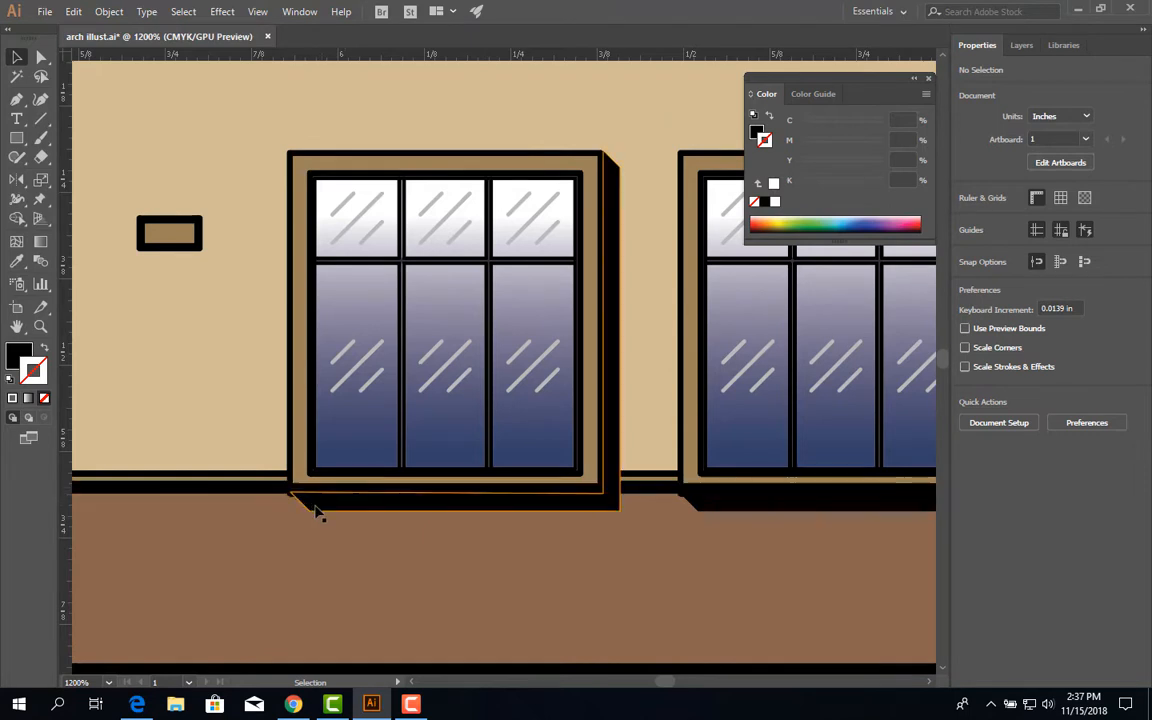
pyautogui.scroll(1, 319, 511)
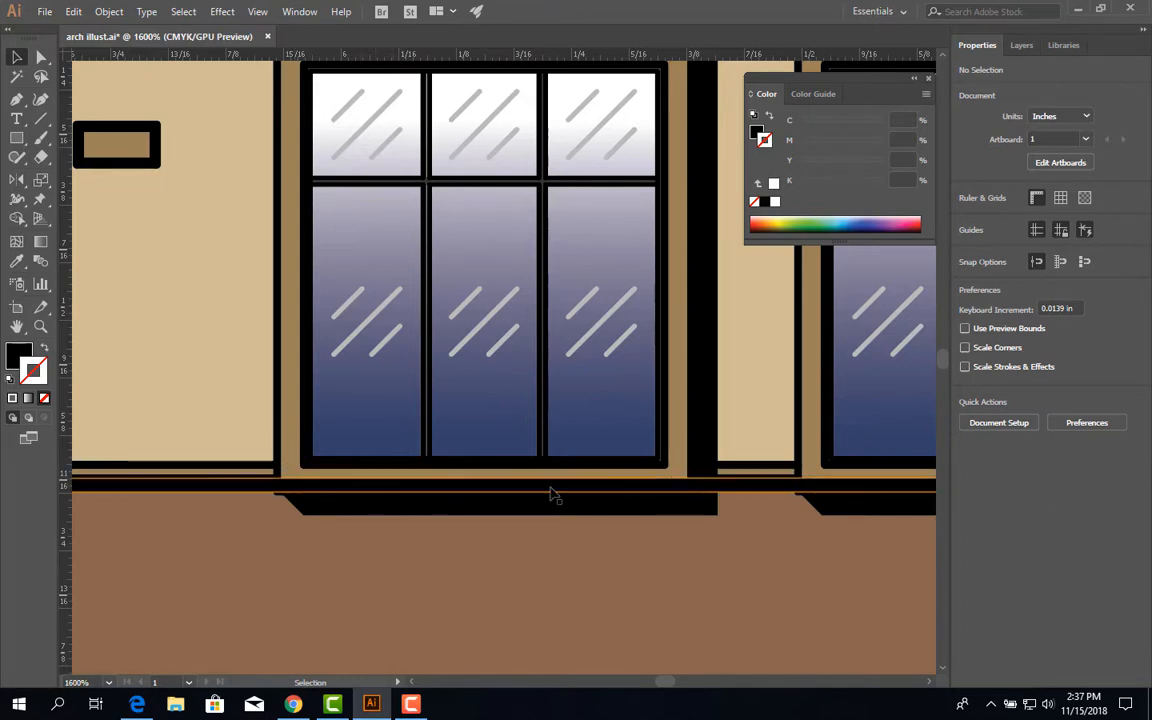
pyautogui.click(238, 498)
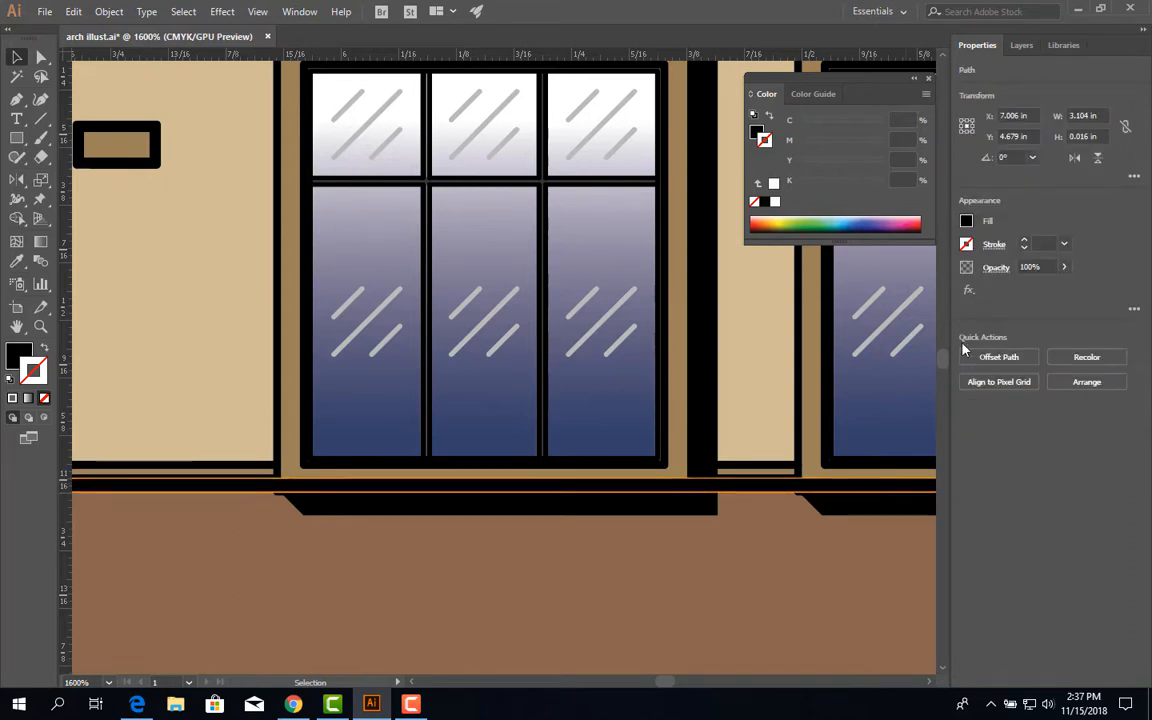
pyautogui.click(1063, 268)
pyautogui.moveTo(1066, 287); pyautogui.dragTo(1021, 287)
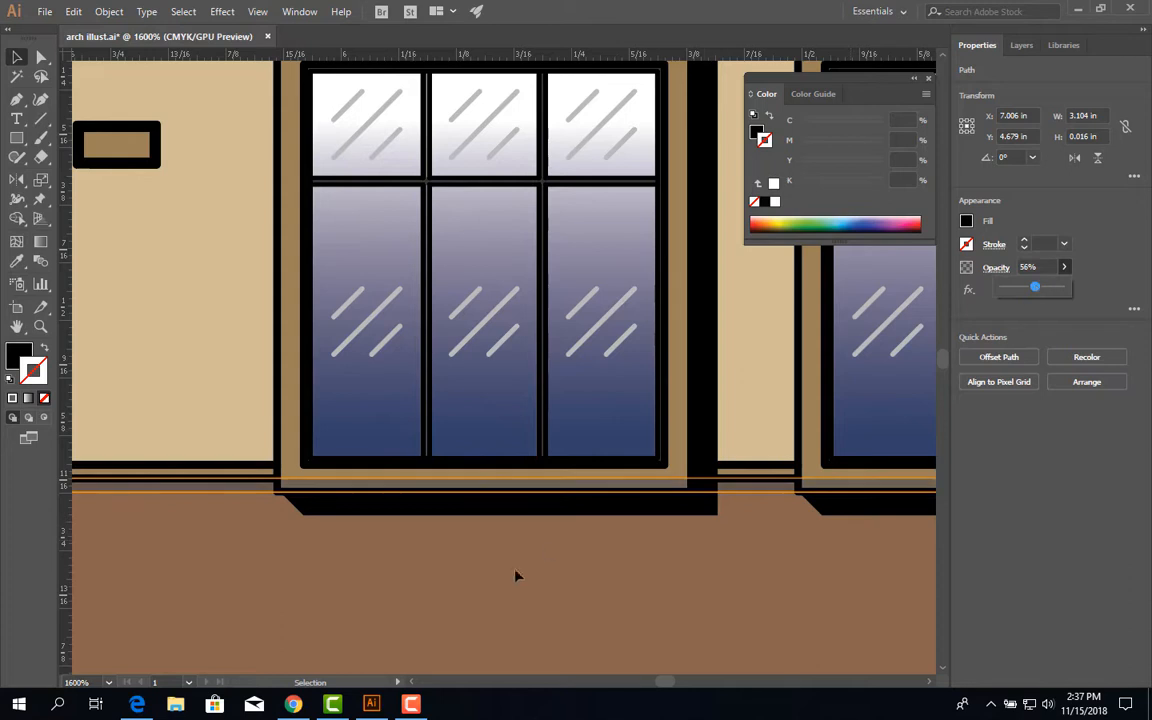
pyautogui.click(277, 494)
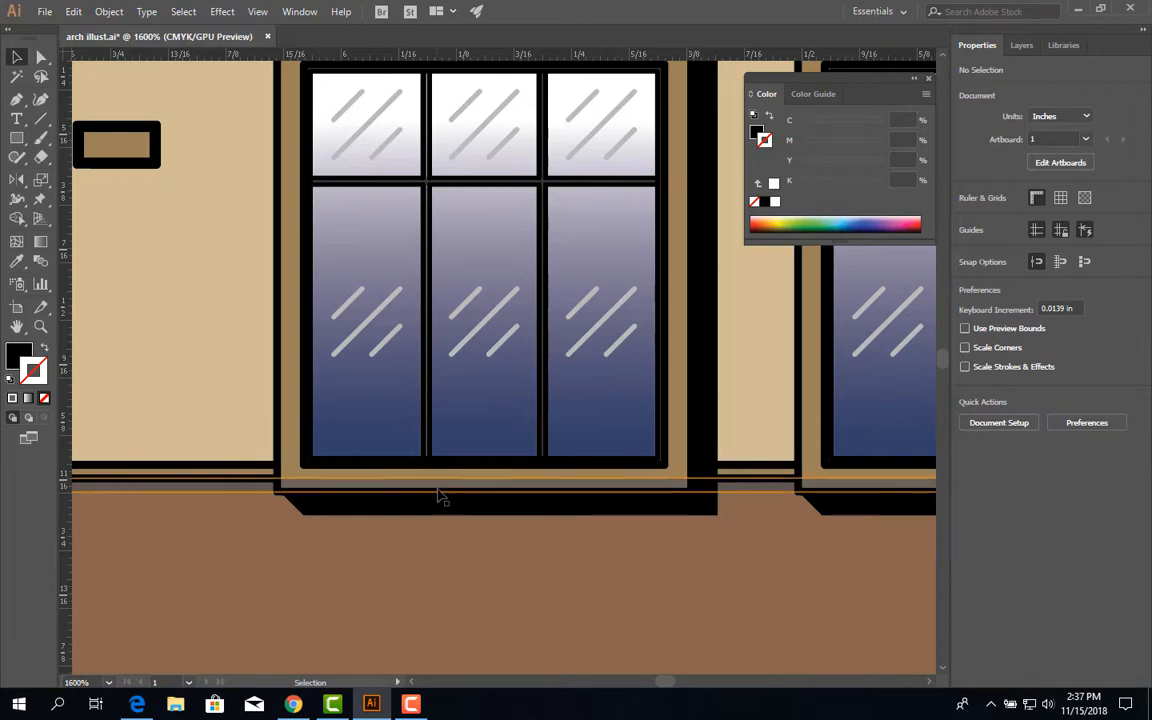
# - Select the first window's L-shaped shadow and hide it to expose the window's lower frame
pyautogui.scroll(-1, 482, 600)
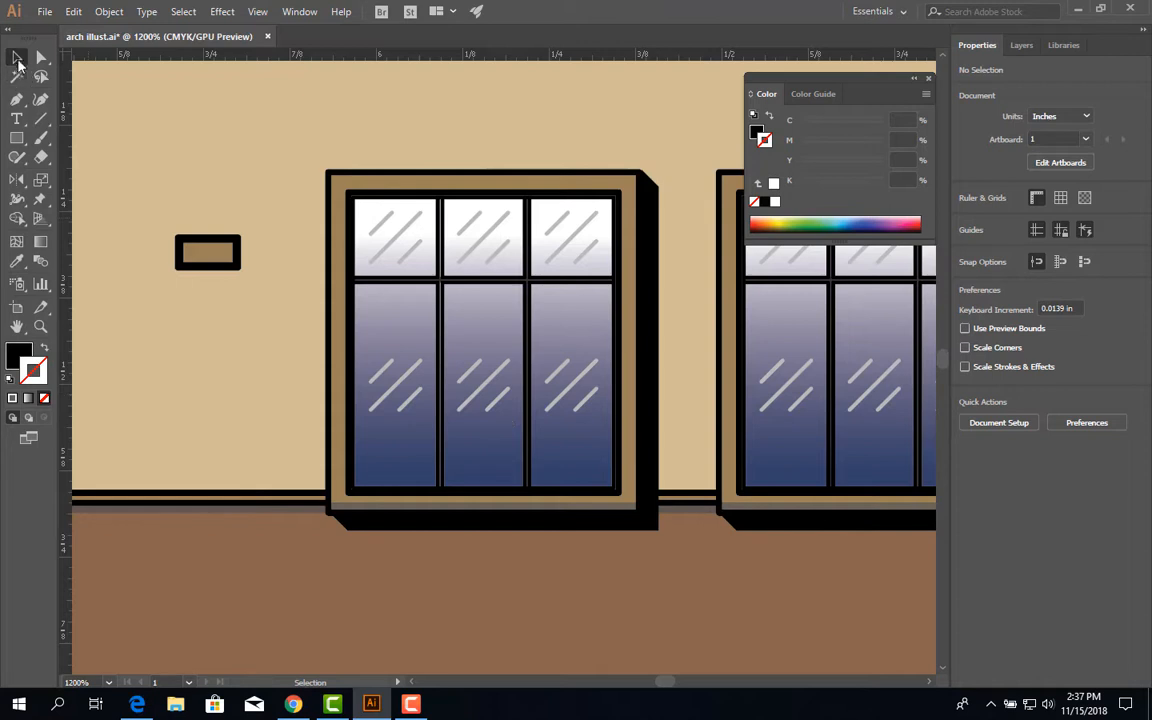
pyautogui.click(571, 527)
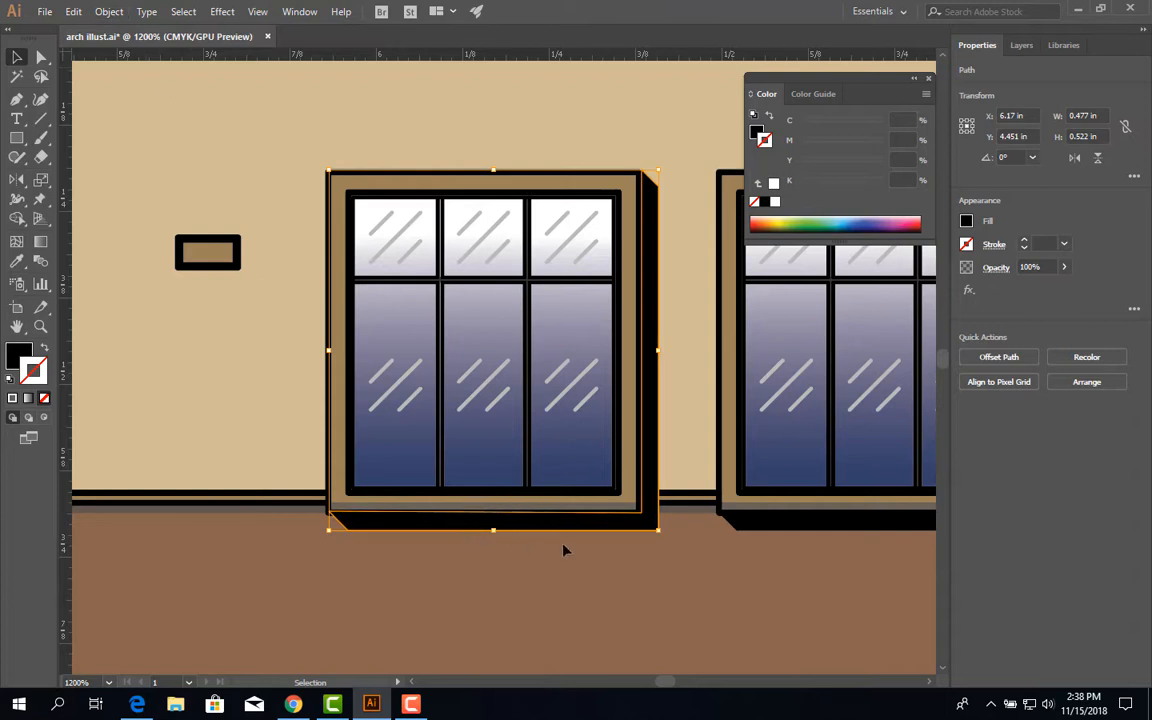
pyautogui.click(115, 18)
pyautogui.moveTo(165, 142)
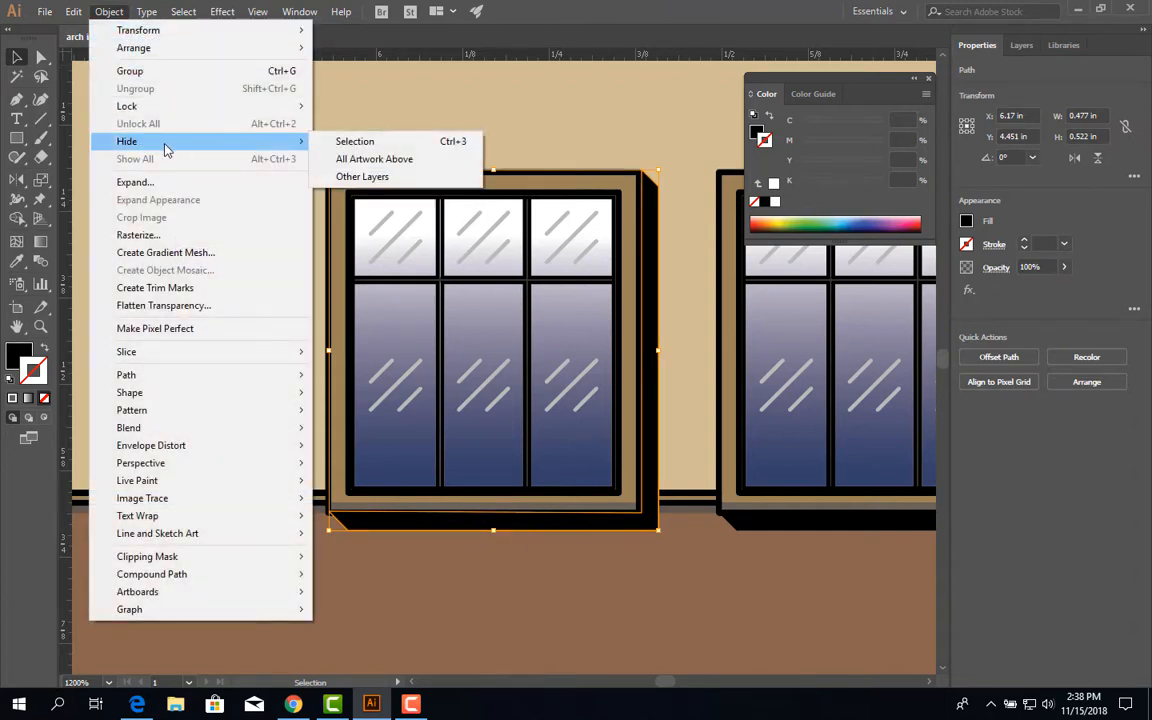
pyautogui.click(358, 142)
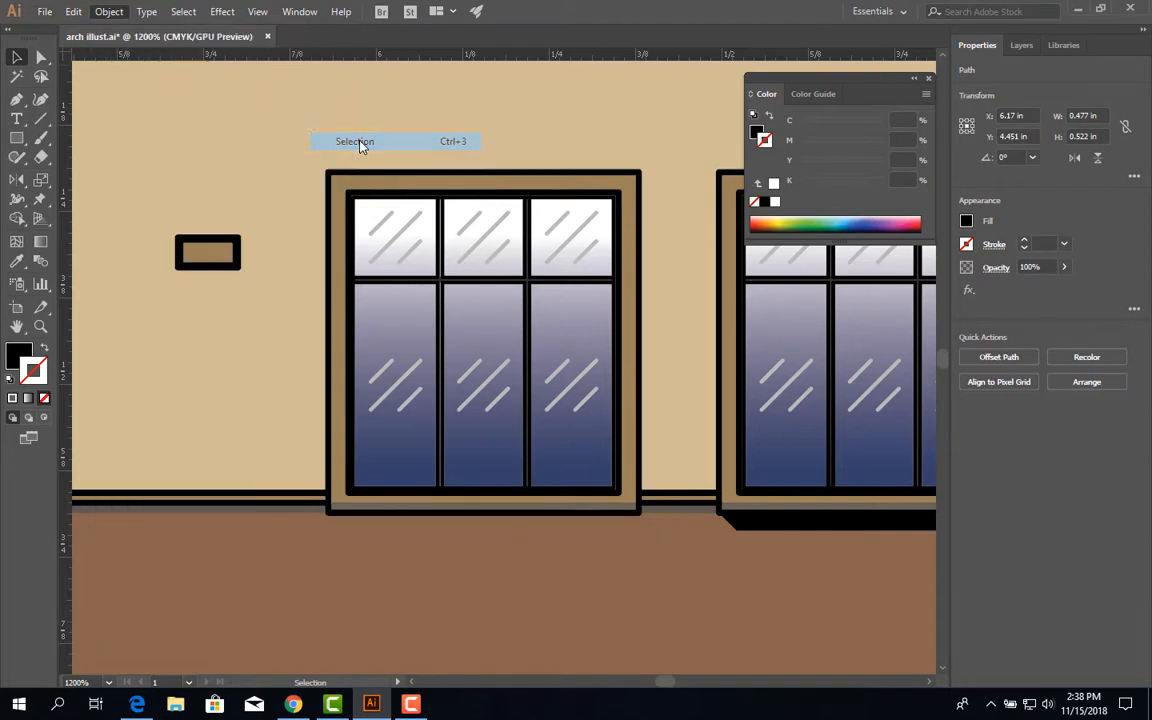
# - Draw a black rectangle about 0.45 × 0.06 in across the first window's full frame width at its lower edge, and deselect it
pyautogui.click(17, 139)
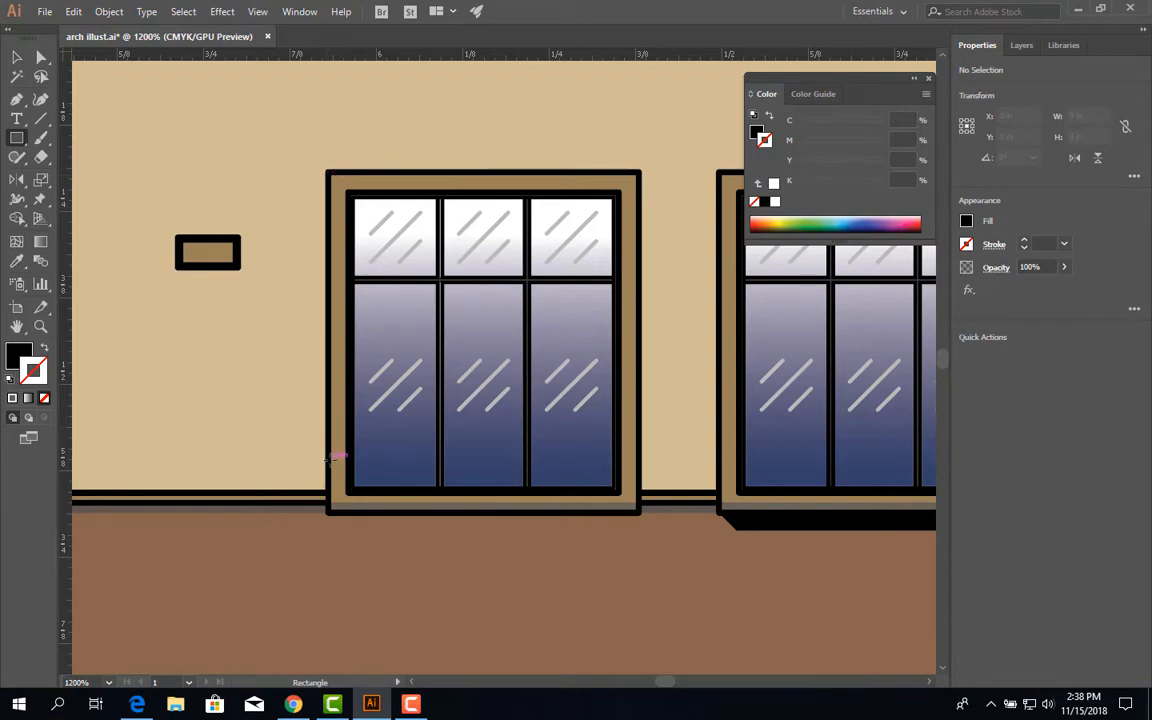
pyautogui.moveTo(326, 468); pyautogui.dragTo(640, 512)
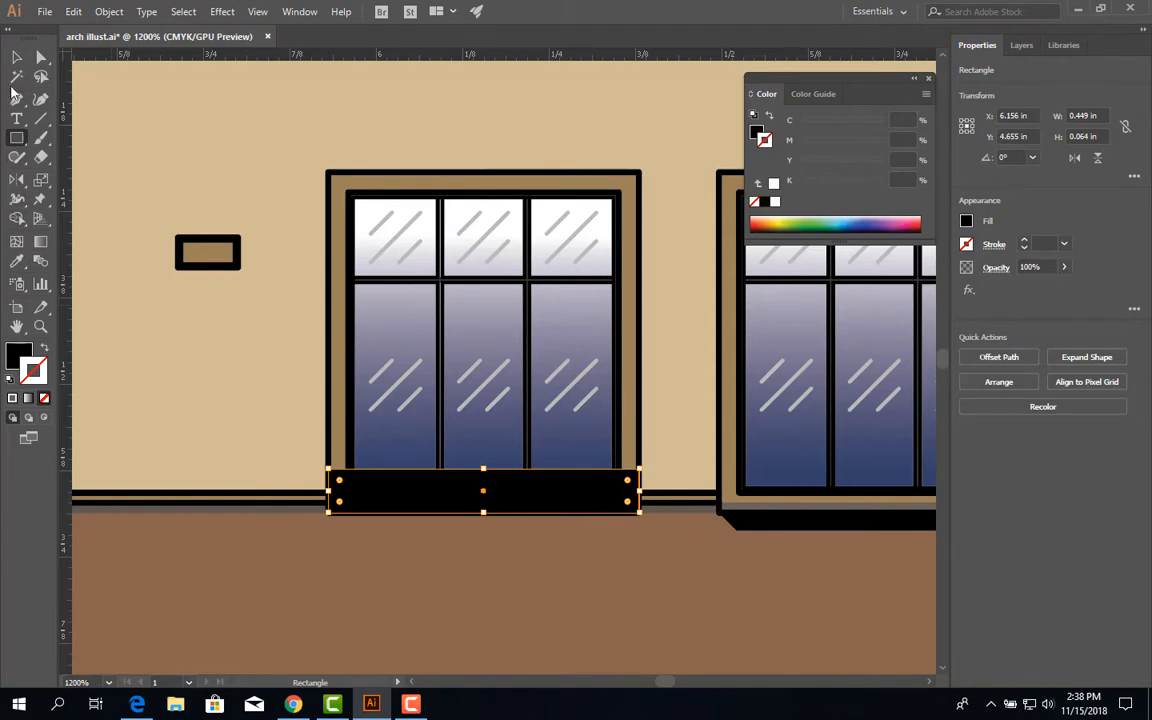
pyautogui.click(15, 58)
pyautogui.click(260, 582)
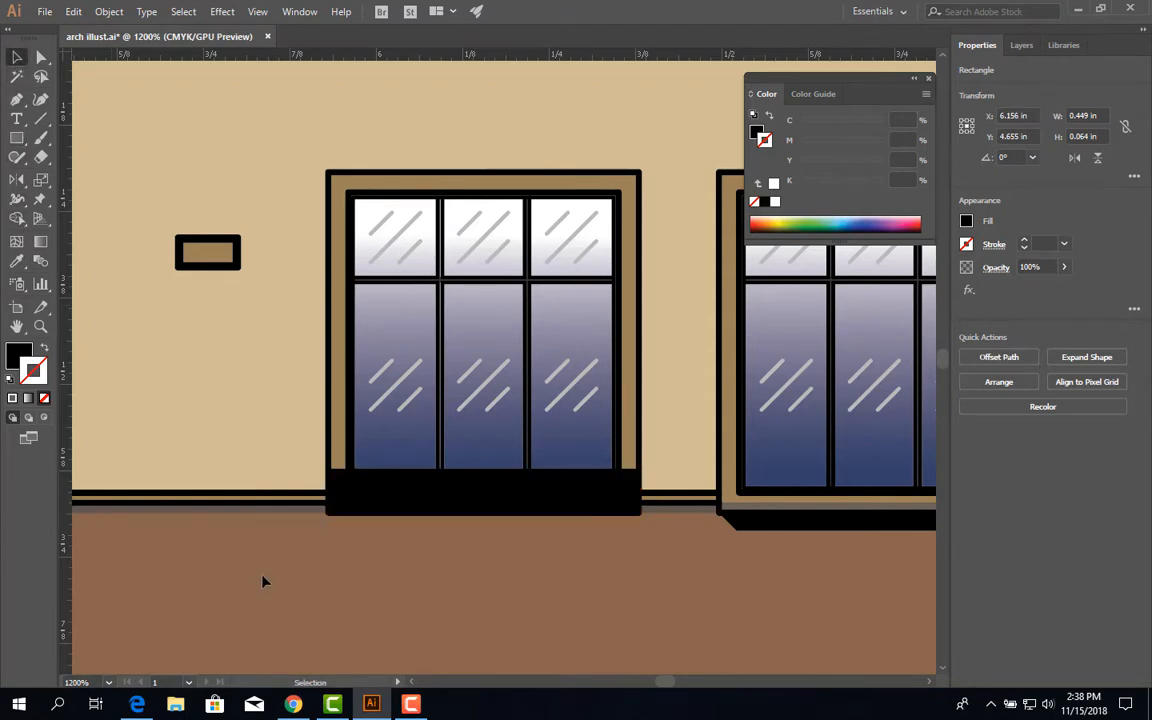
# - Set the opacity of the long trim shadow back to 100% and deselect it
pyautogui.click(309, 516)
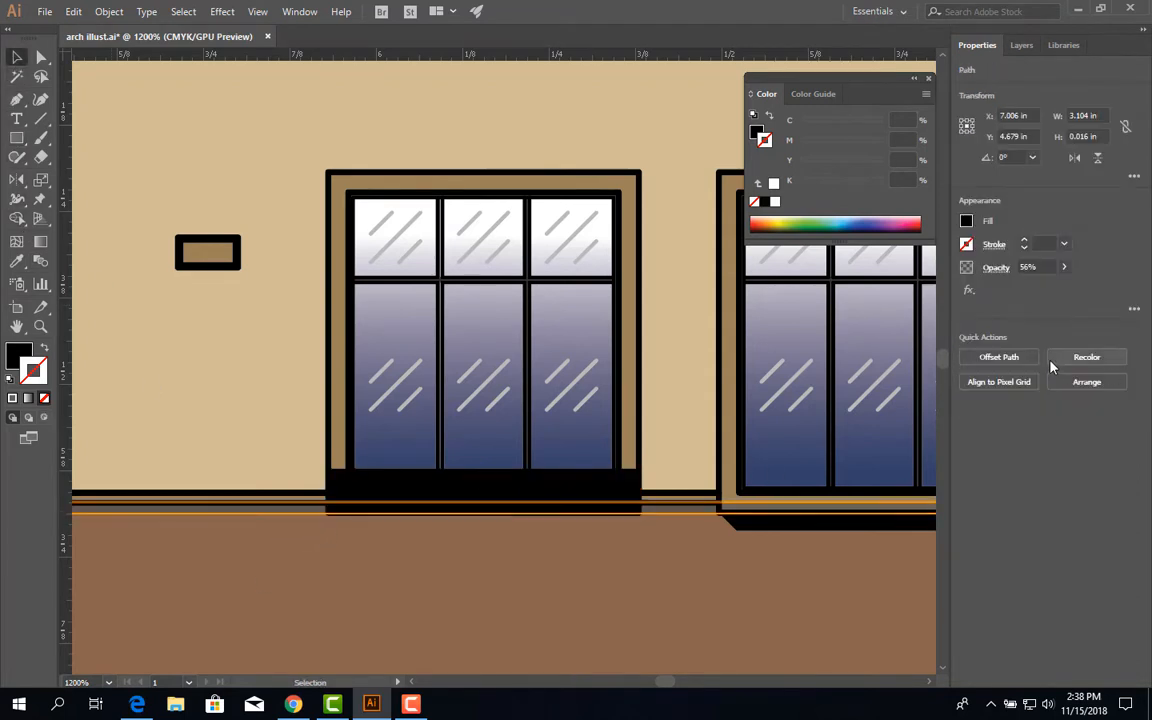
pyautogui.click(1064, 267)
pyautogui.moveTo(1049, 291); pyautogui.dragTo(1074, 290)
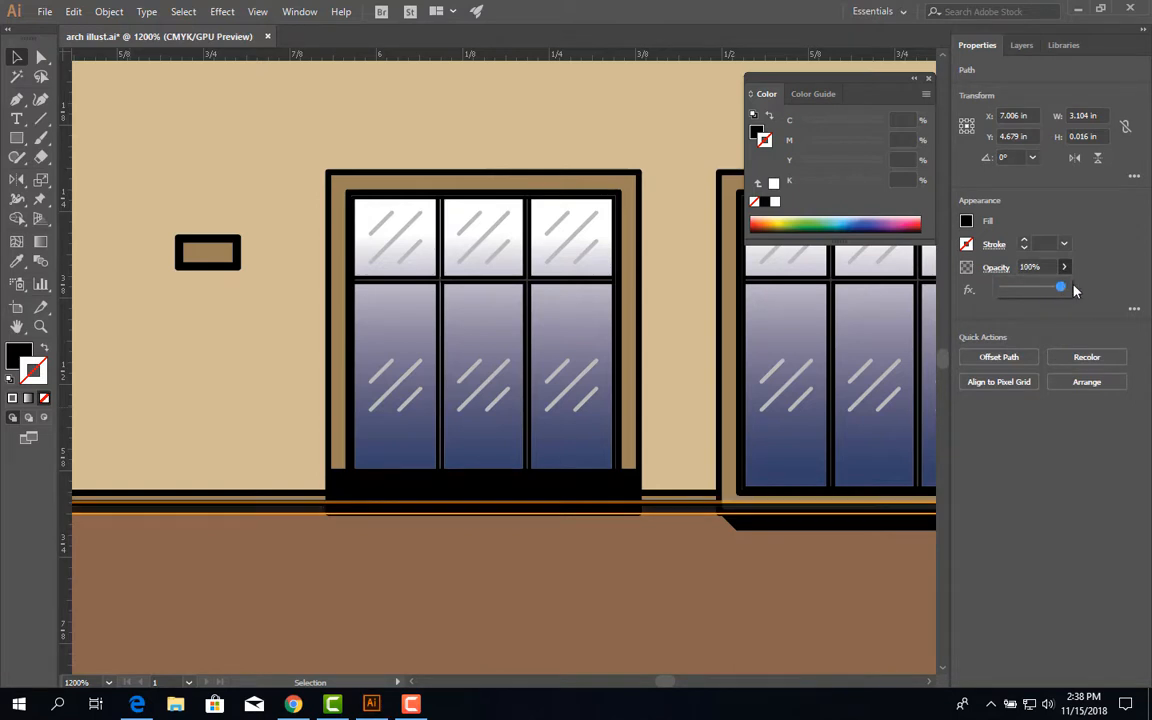
pyautogui.click(504, 576)
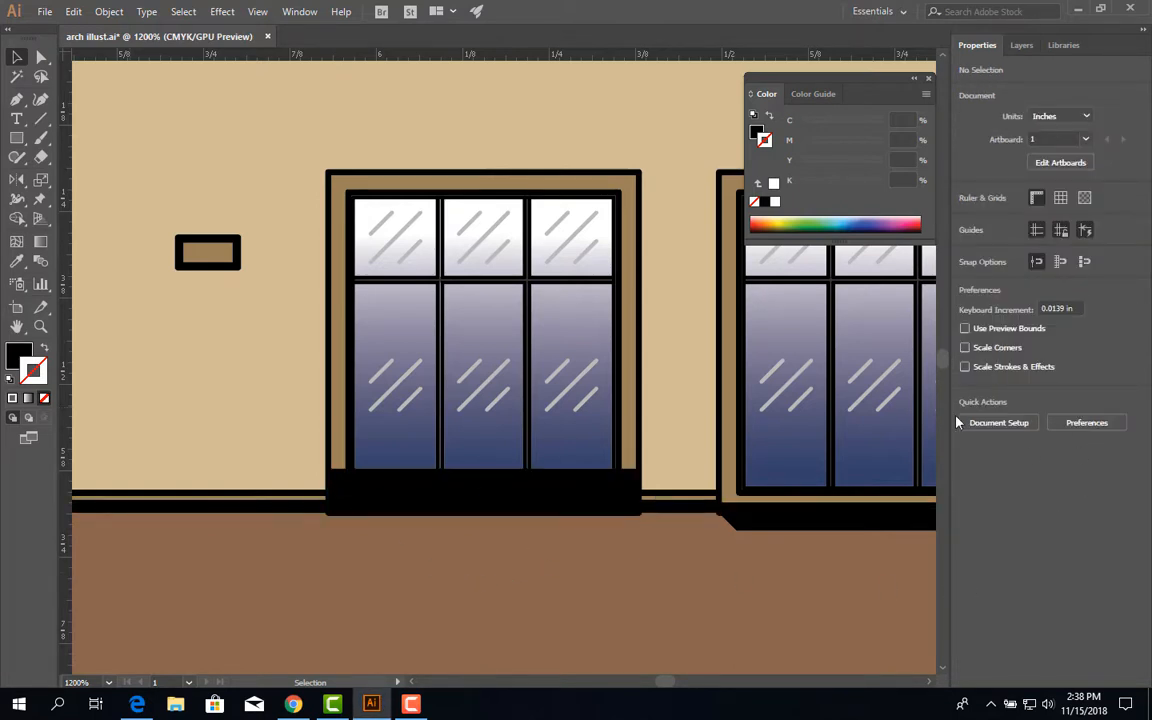
# - Subtract the black rectangle from the long trim shadow with Minus Front and check the cut edge beside the first window's frame
pyautogui.click(1021, 45)
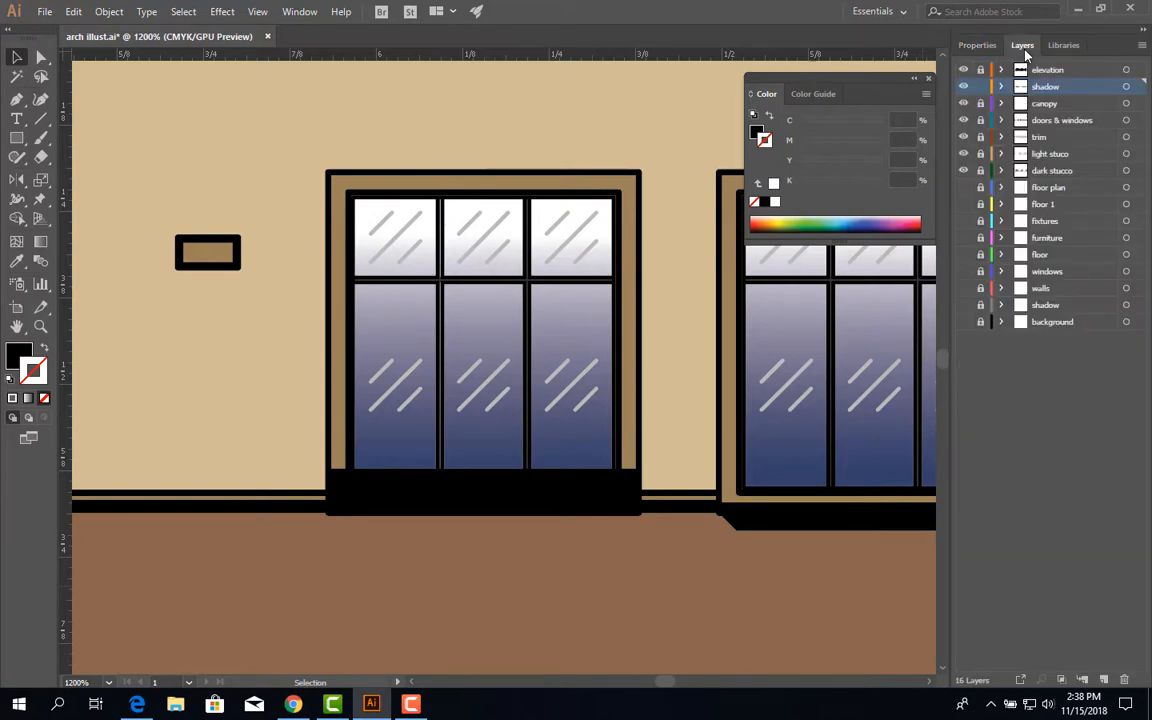
pyautogui.click(977, 45)
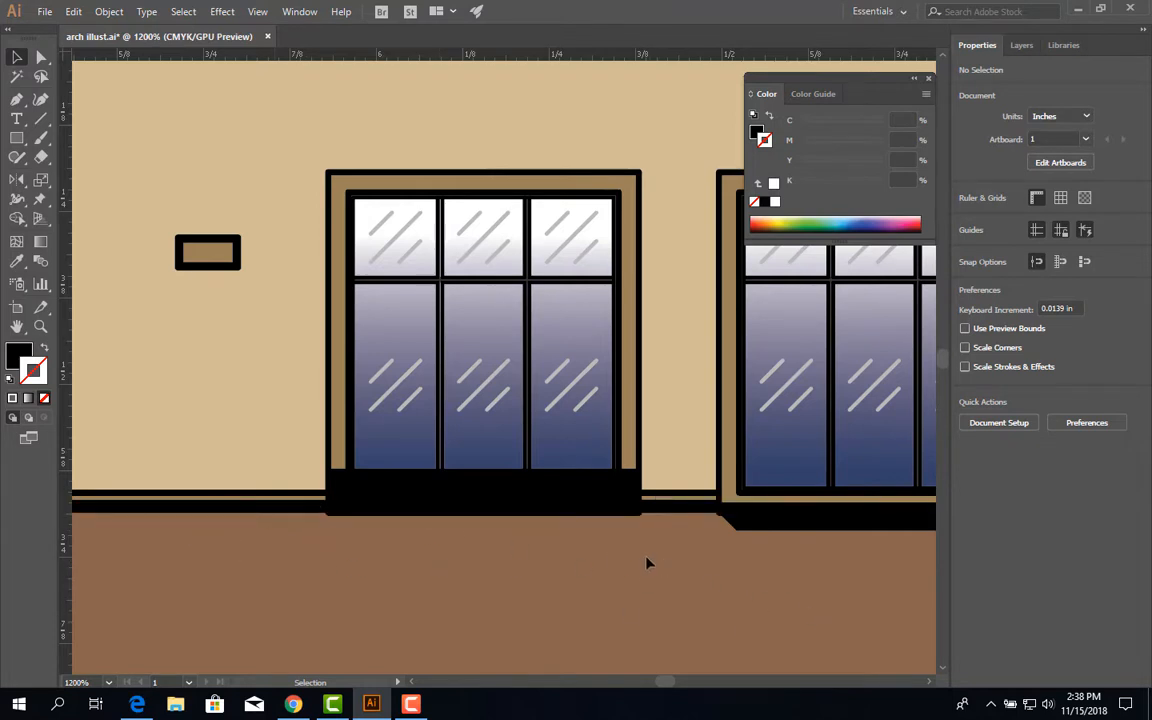
pyautogui.click(373, 476)
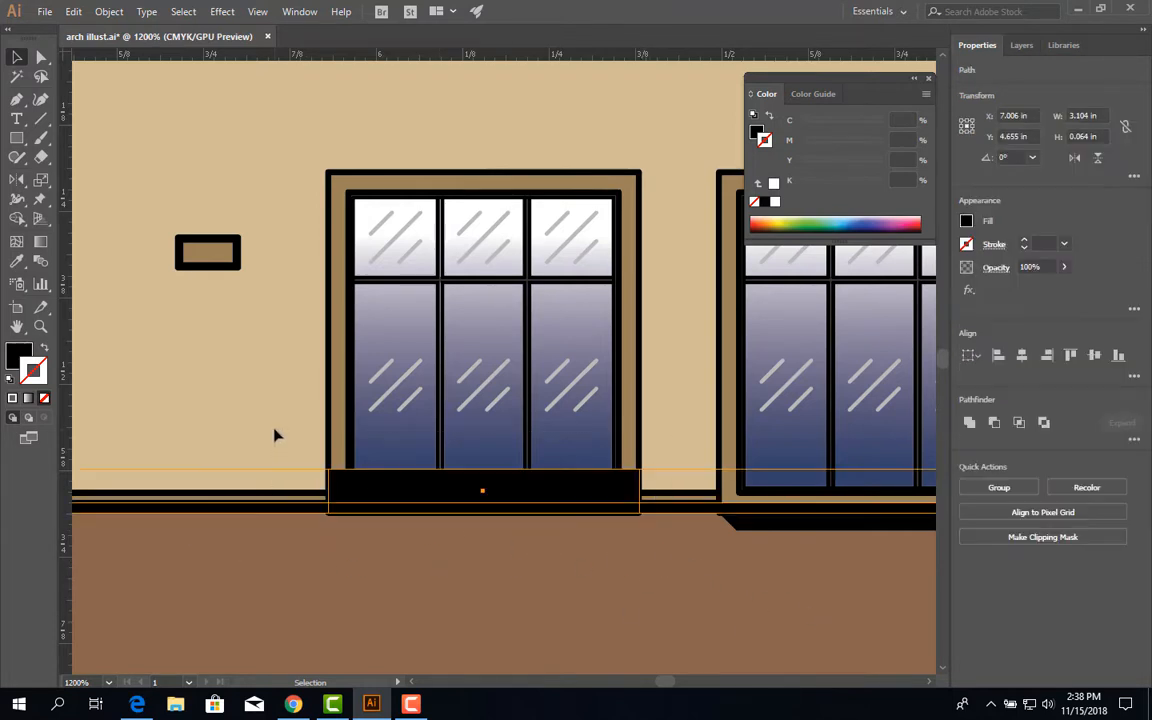
pyautogui.click(996, 424)
pyautogui.click(567, 541)
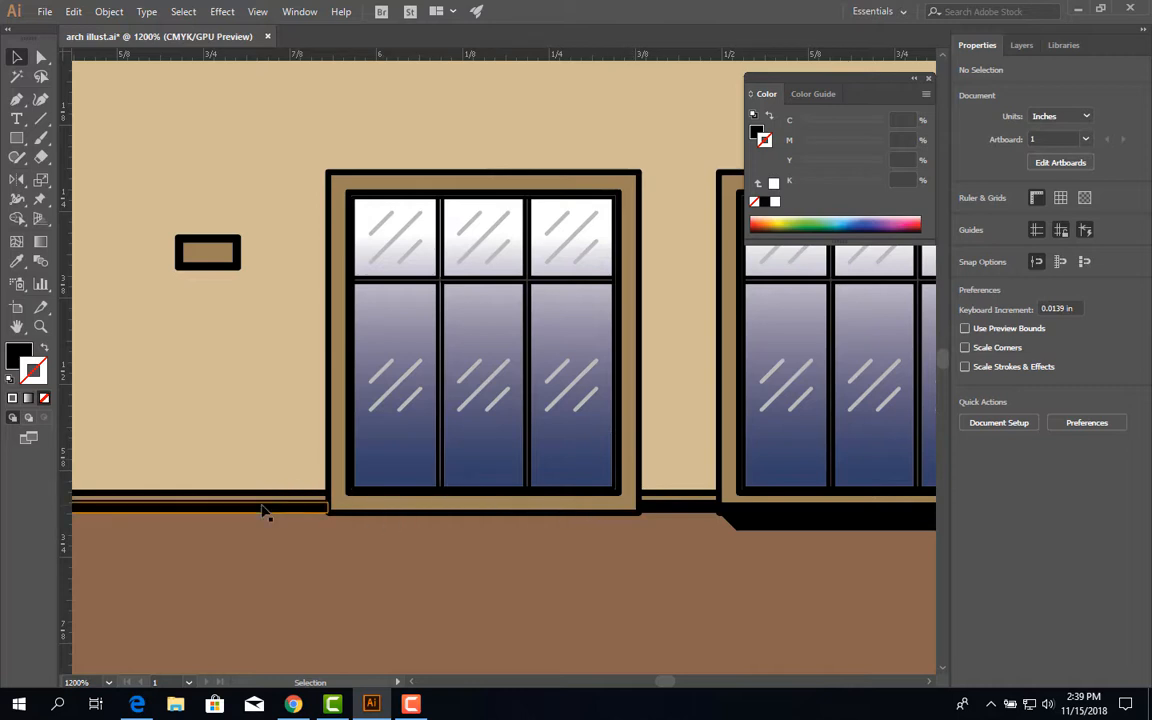
pyautogui.click(210, 510)
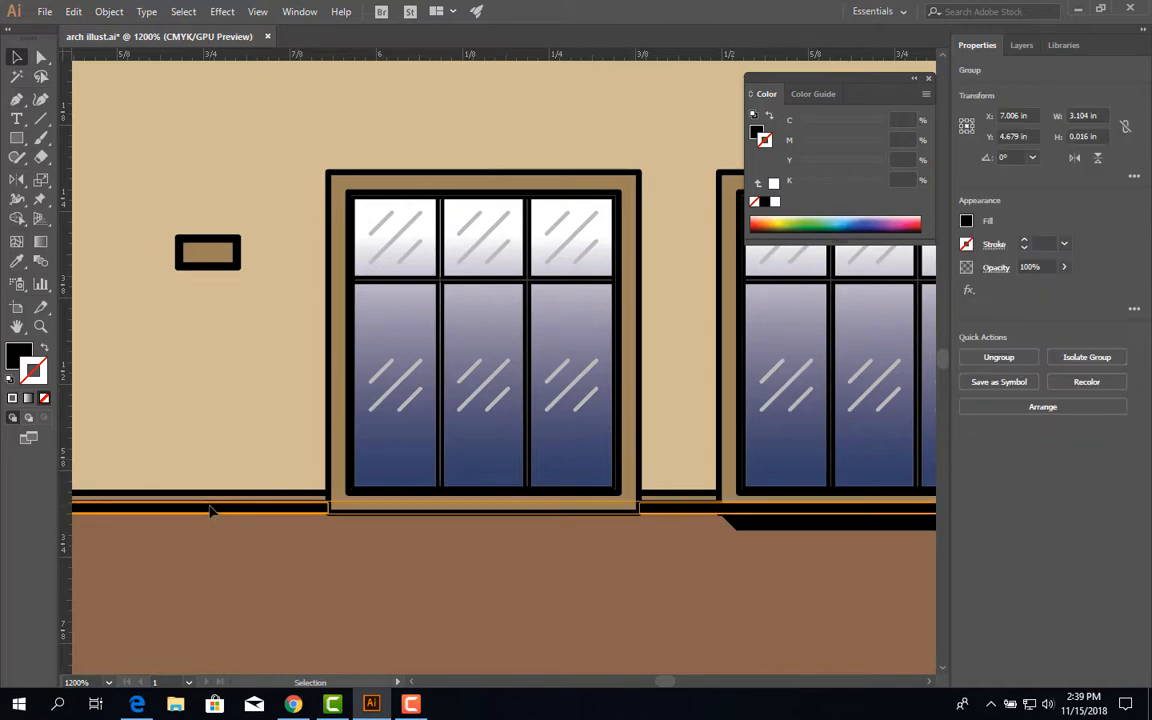
pyautogui.keyDown('alt'); pyautogui.scroll(3, 331, 536); pyautogui.keyUp('alt')
pyautogui.click(324, 507)
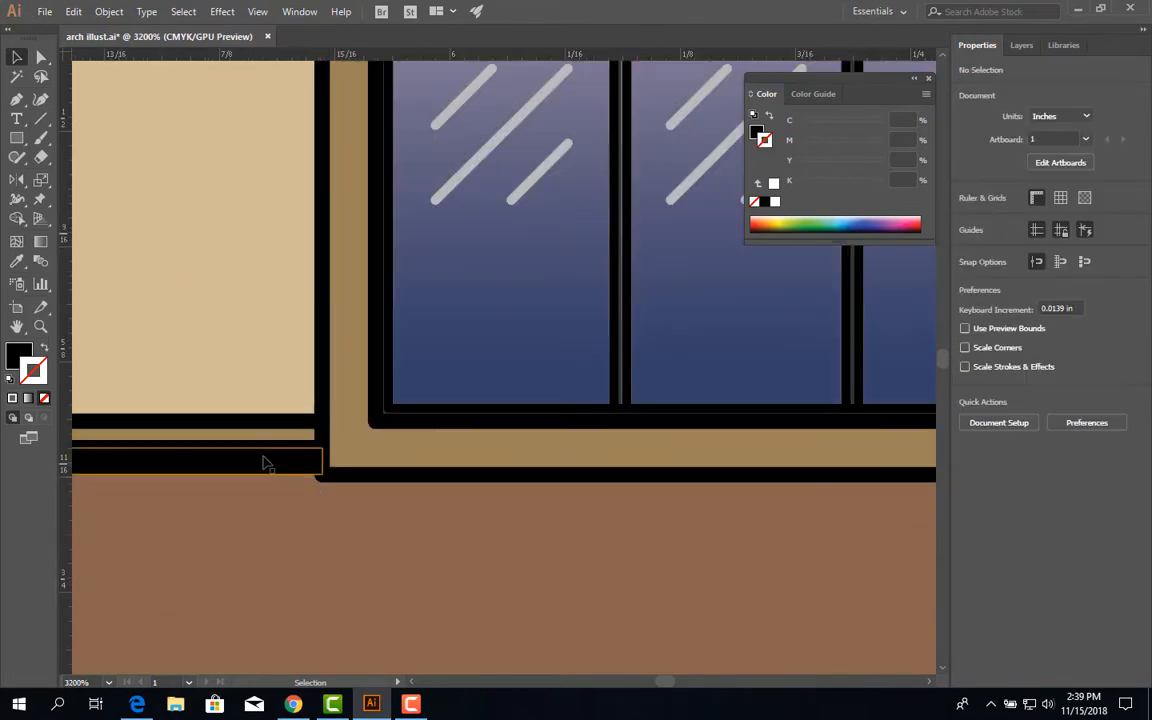
# - Examine how the trim shadow meets the window frames on the finished wall section, and compare it with the current section's windows
pyautogui.keyDown('alt'); pyautogui.scroll(-1, 372, 516); pyautogui.keyUp('alt')
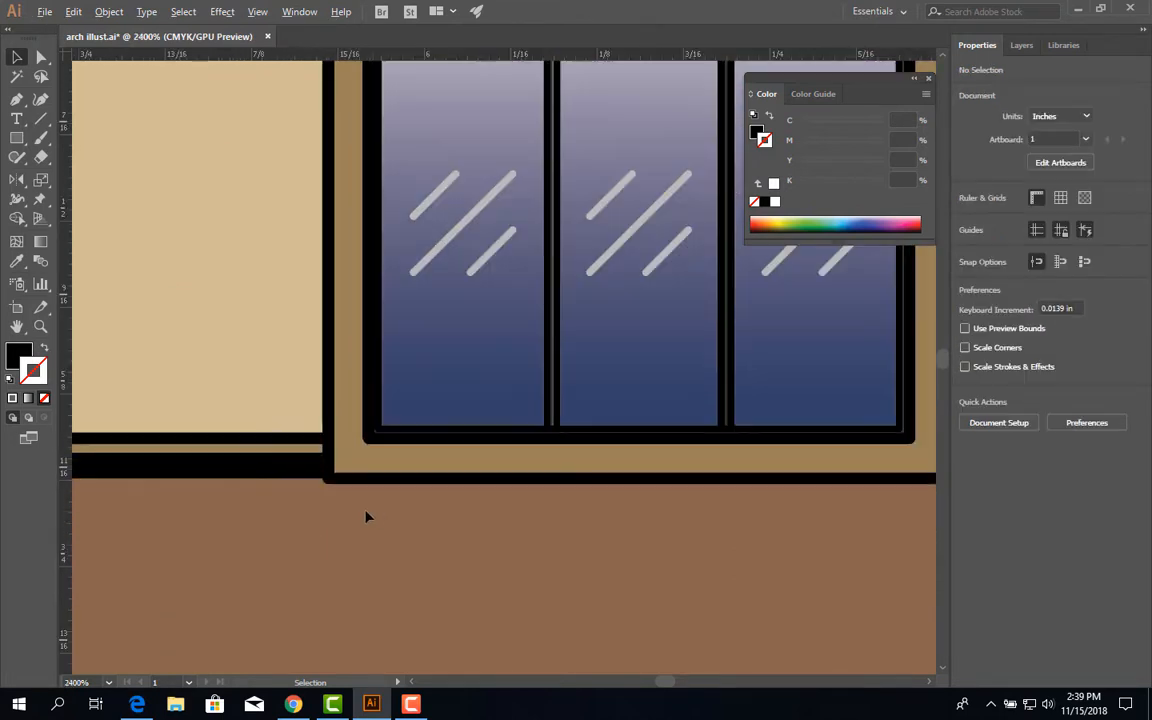
pyautogui.keyDown('alt'); pyautogui.scroll(-7, 393, 531); pyautogui.keyUp('alt')
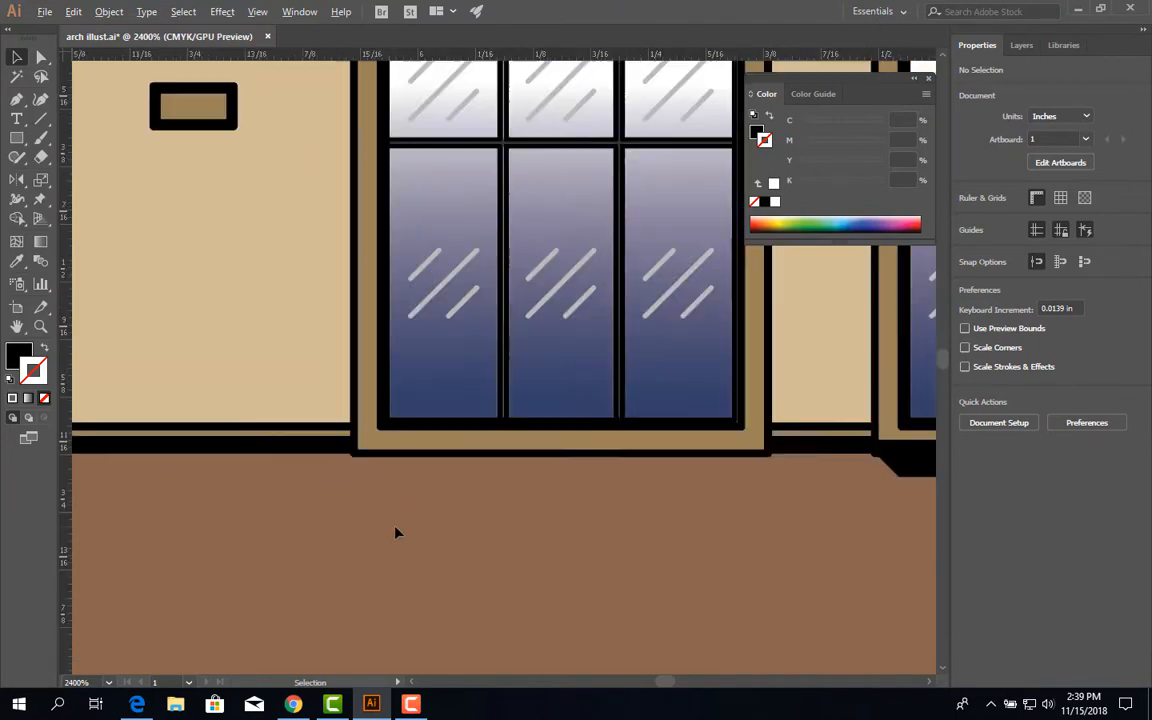
pyautogui.moveTo(702, 545); pyautogui.dragTo(648, 503)
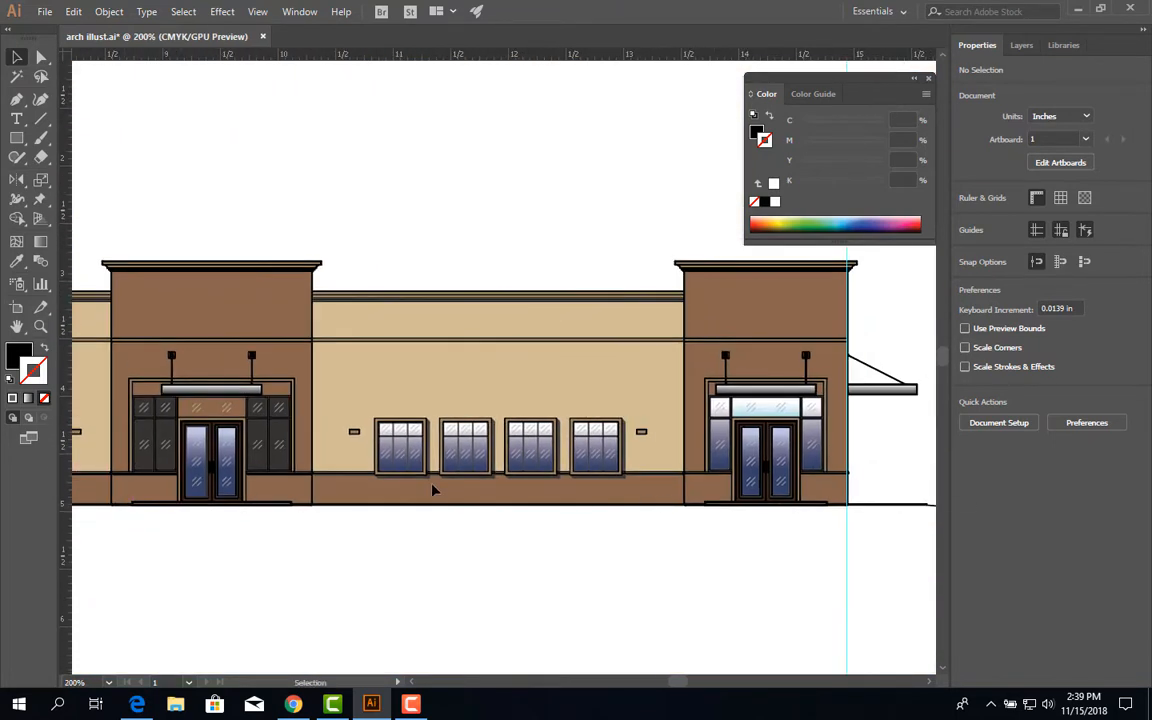
pyautogui.keyDown('alt'); pyautogui.scroll(6, 435, 485); pyautogui.keyUp('alt')
pyautogui.moveTo(309, 508); pyautogui.dragTo(838, 536)
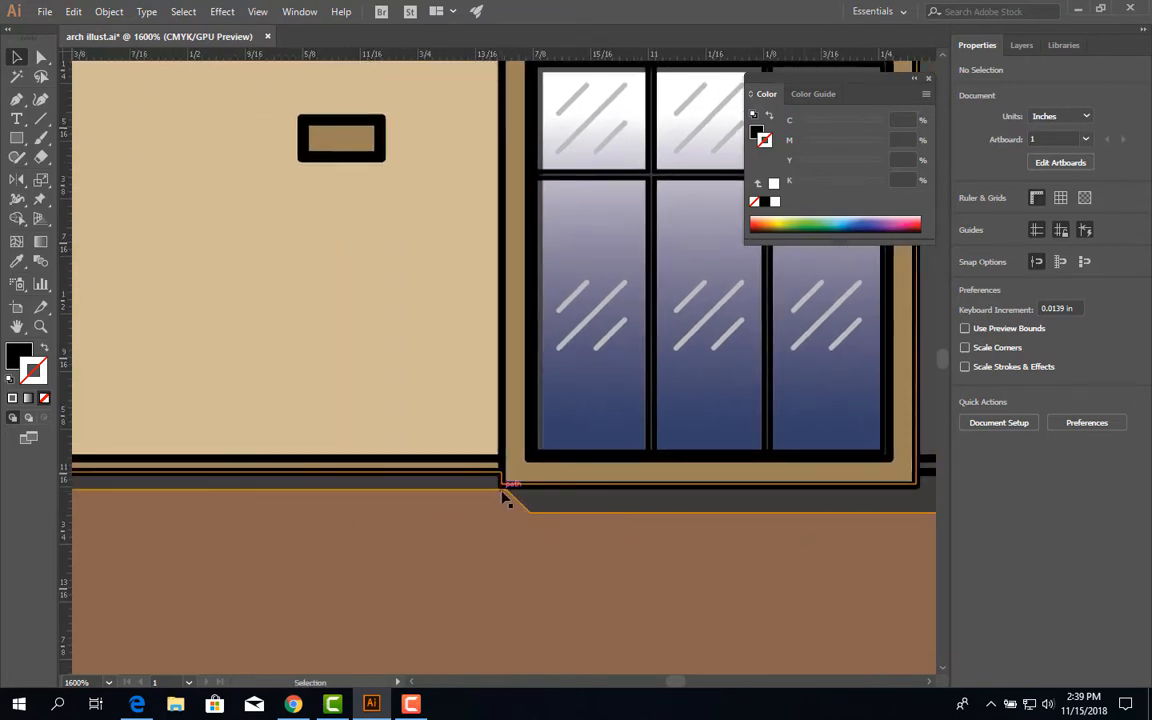
pyautogui.keyDown('alt'); pyautogui.scroll(2, 498, 497); pyautogui.keyUp('alt')
pyautogui.scroll(1, 480, 484)
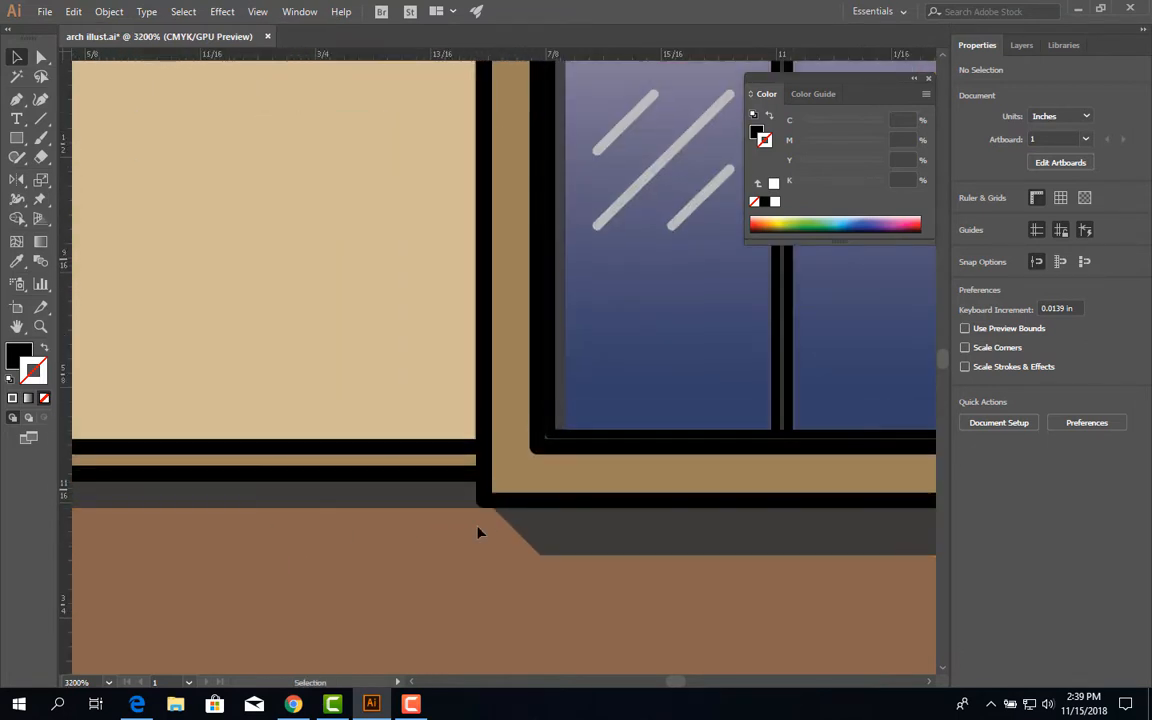
pyautogui.keyDown('alt'); pyautogui.scroll(-2, 482, 520); pyautogui.keyUp('alt')
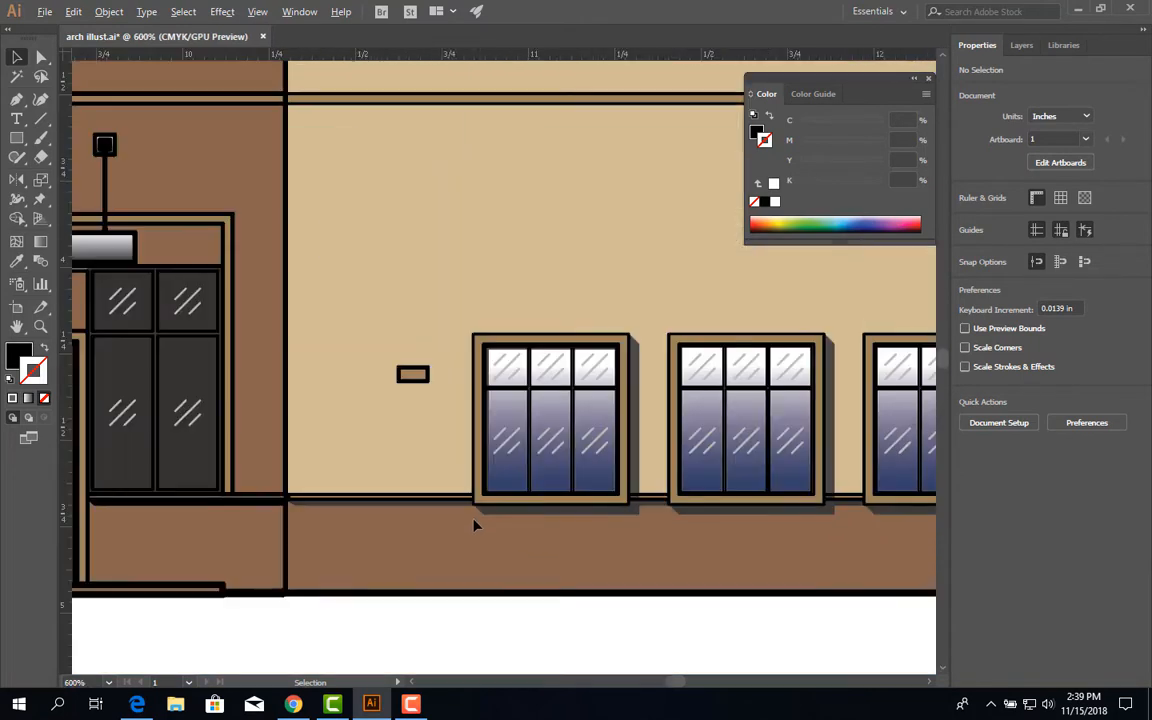
pyautogui.keyDown('alt'); pyautogui.scroll(-6, 476, 530); pyautogui.keyUp('alt')
pyautogui.moveTo(334, 535); pyautogui.dragTo(722, 535)
pyautogui.keyDown('alt'); pyautogui.scroll(2, 751, 531); pyautogui.keyUp('alt')
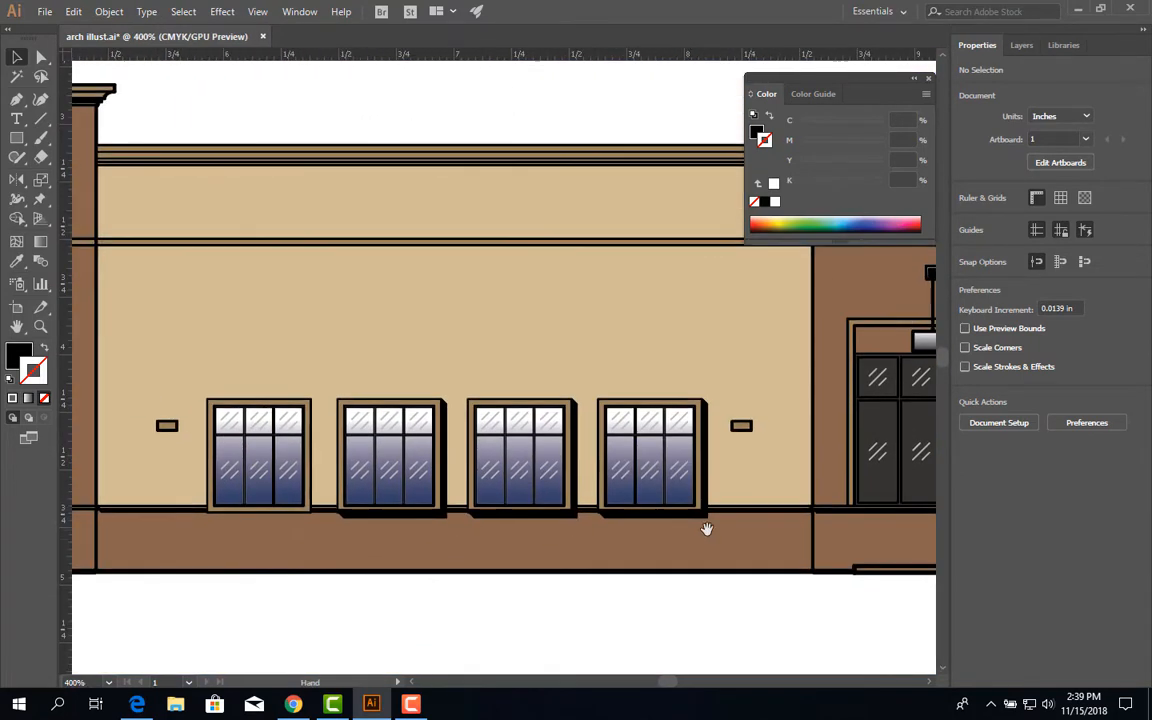
pyautogui.keyDown('alt'); pyautogui.scroll(2, 214, 535); pyautogui.keyUp('alt')
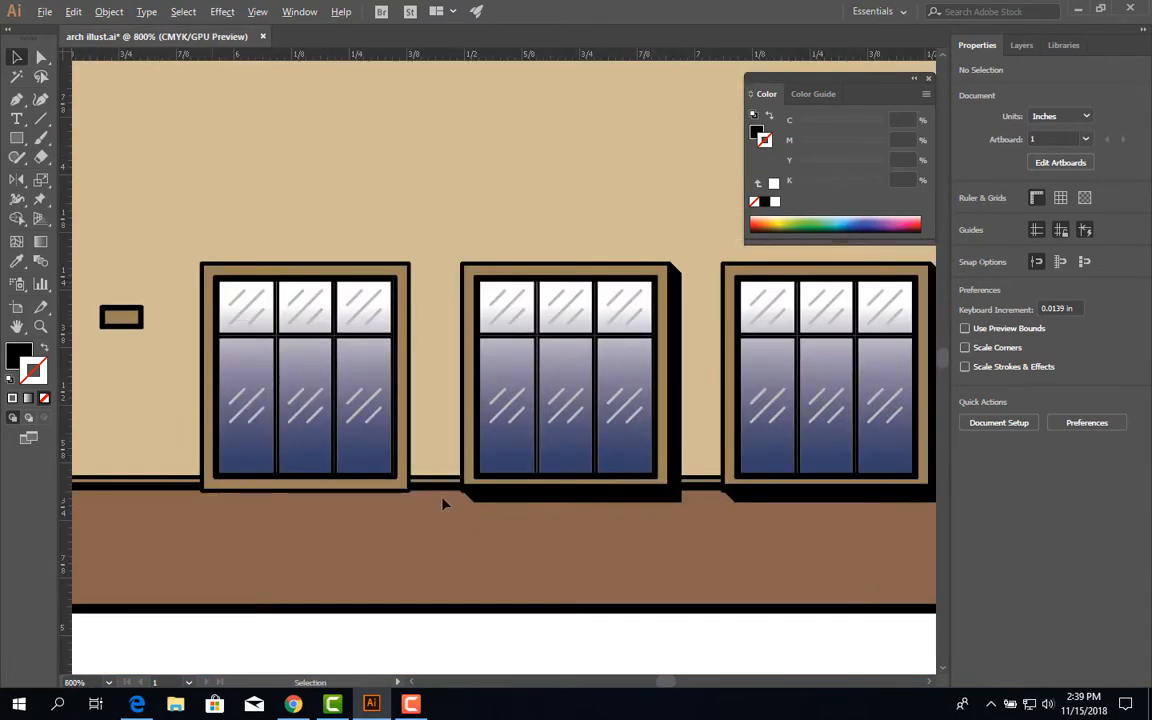
pyautogui.keyDown('alt'); pyautogui.scroll(1, 445, 503); pyautogui.keyUp('alt')
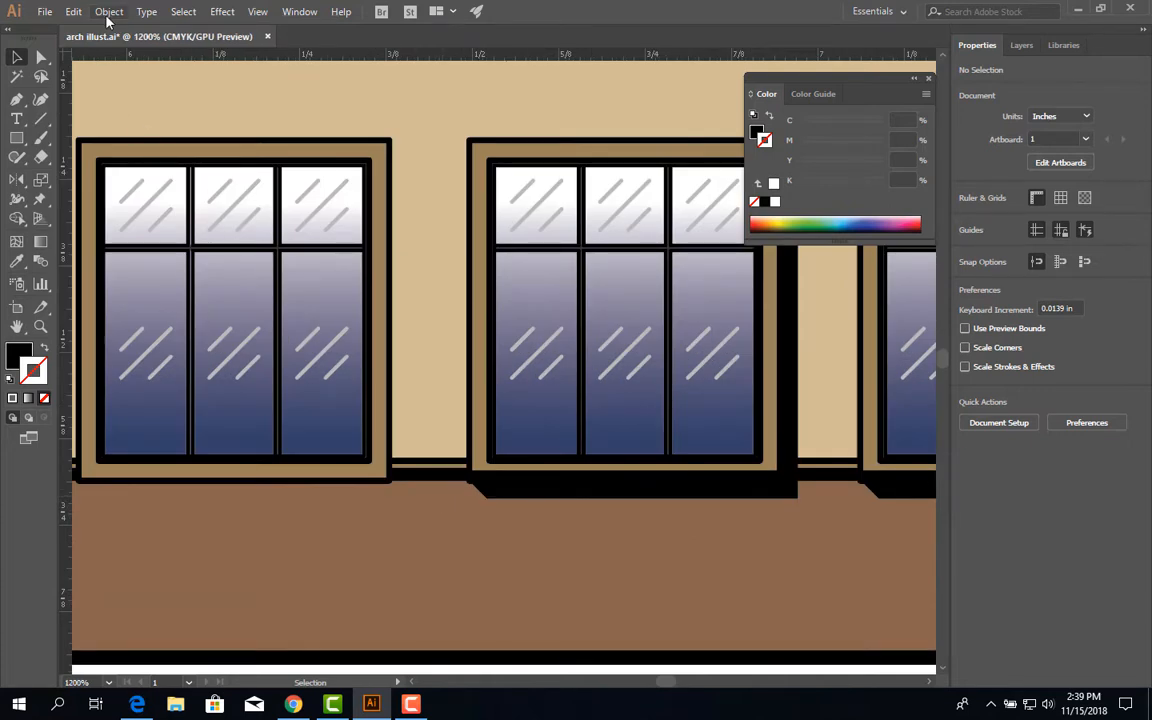
# - Undo the last Minus Front and copy the black rectangle onto the lower frame edges of the second, third and fourth windows
pyautogui.hotkey('ctrl', 'alt', '3')
pyautogui.click(342, 525)
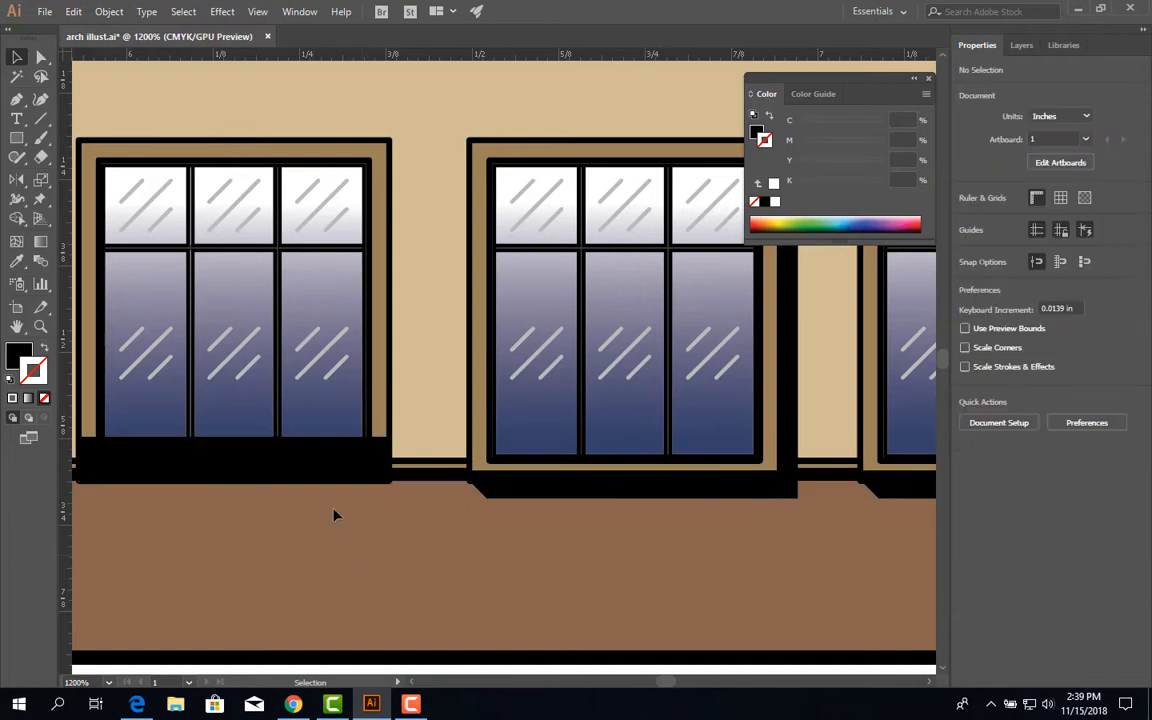
pyautogui.click(234, 463)
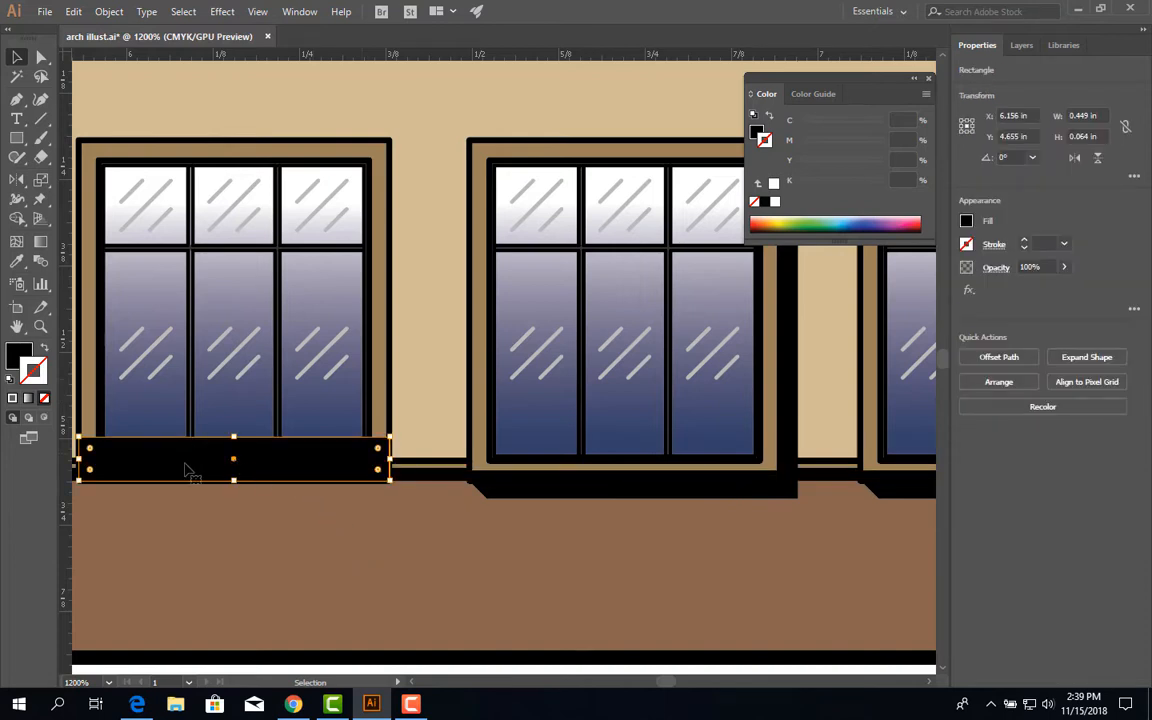
pyautogui.moveTo(260, 545); pyautogui.dragTo(473, 550)
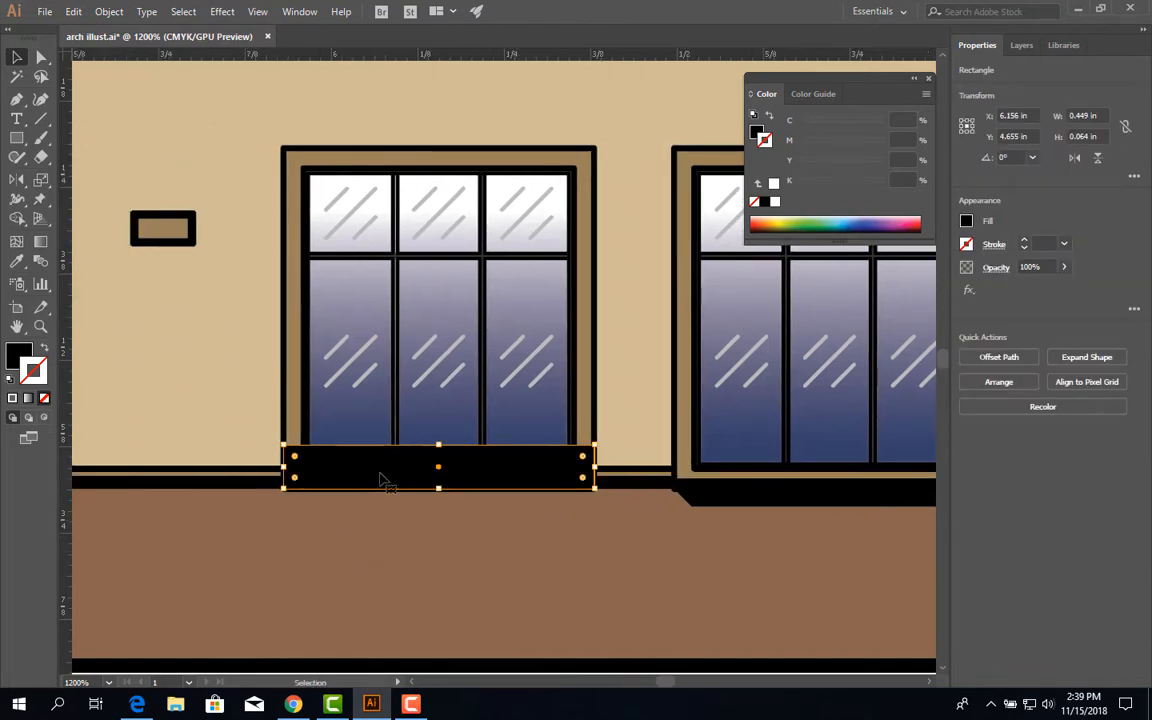
pyautogui.moveTo(378, 473); pyautogui.dragTo(197, 549)
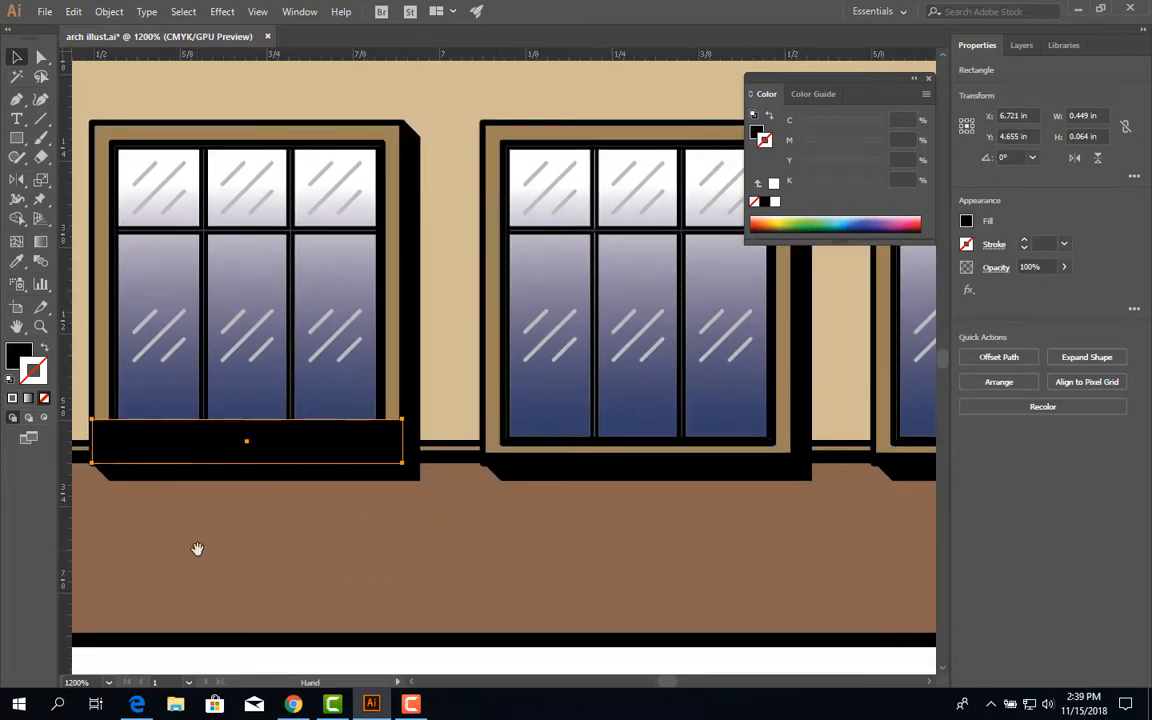
pyautogui.moveTo(200, 440); pyautogui.dragTo(595, 433)
pyautogui.moveTo(599, 581); pyautogui.dragTo(262, 566)
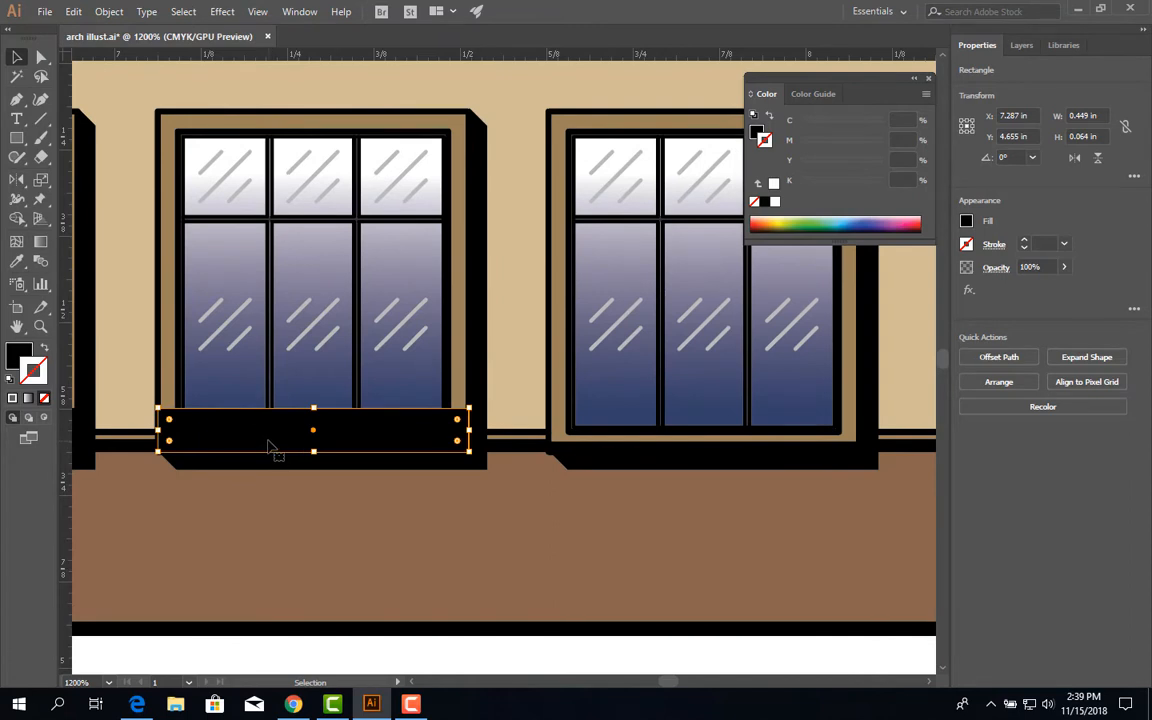
pyautogui.moveTo(267, 440); pyautogui.dragTo(663, 448)
pyautogui.click(609, 553)
# - Select the L-shaped shadows of the second, third and fourth windows and hide them
pyautogui.scroll(-3, 605, 555)
pyautogui.moveTo(468, 550); pyautogui.dragTo(620, 522)
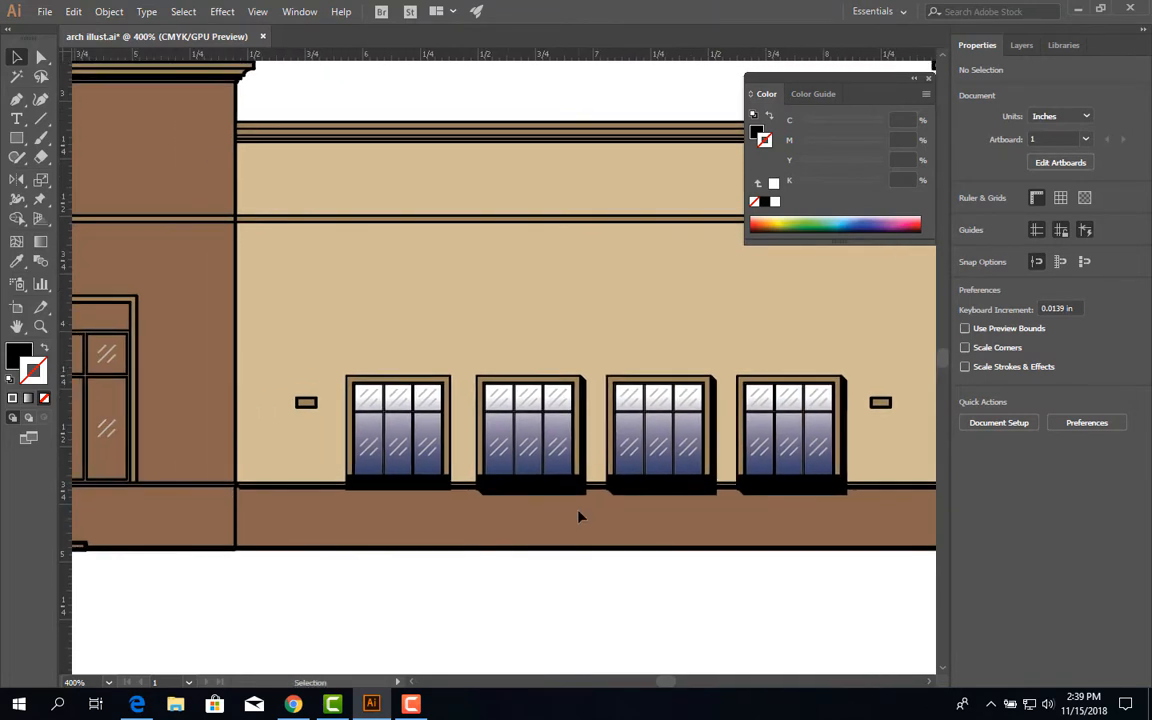
pyautogui.click(580, 492)
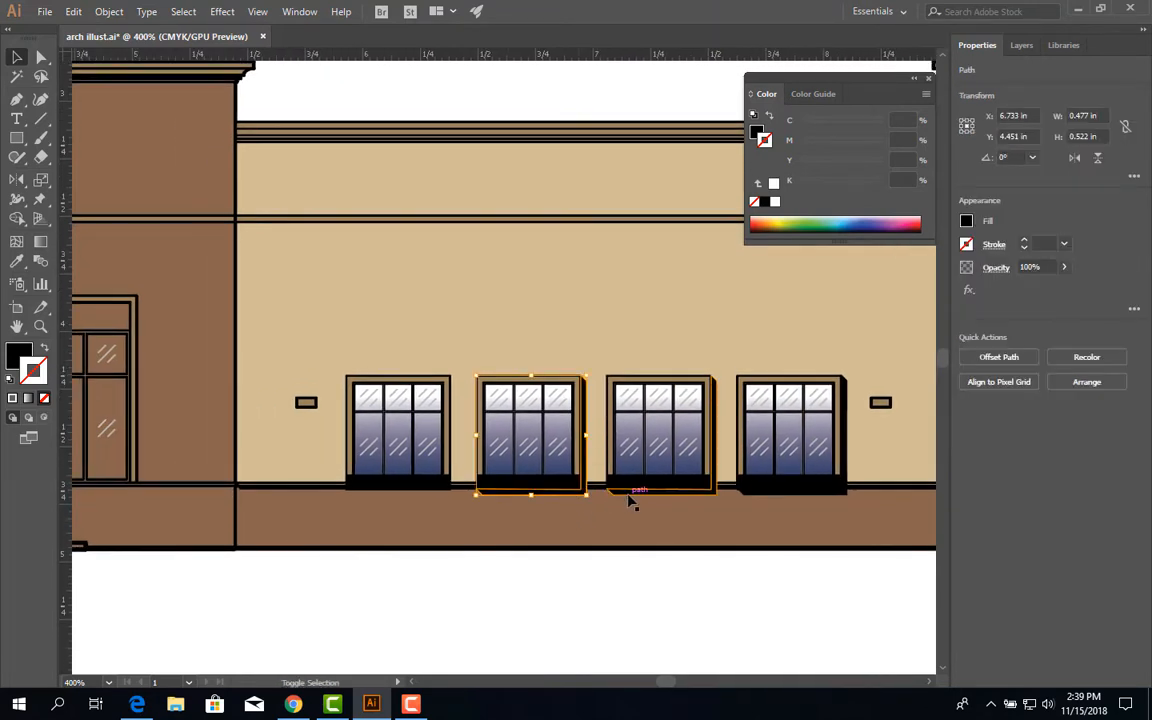
pyautogui.keyDown('shift'); pyautogui.click(632, 500); pyautogui.keyUp('shift')
pyautogui.keyDown('shift'); pyautogui.click(756, 498); pyautogui.keyUp('shift')
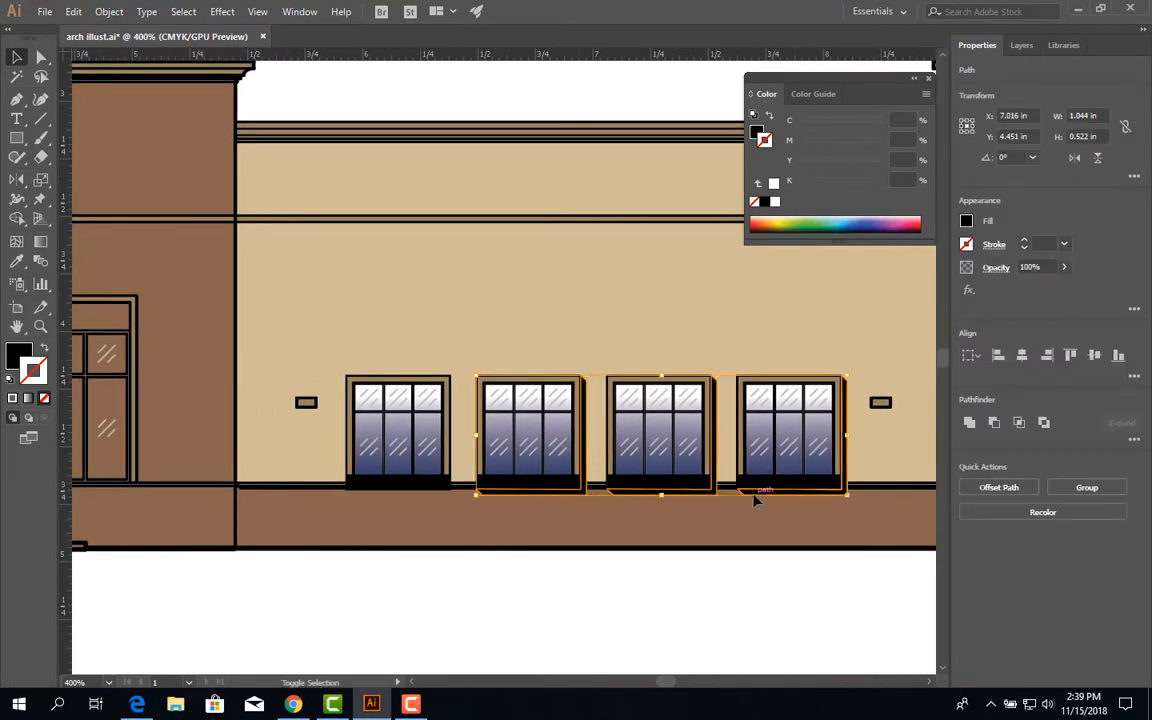
pyautogui.click(106, 14)
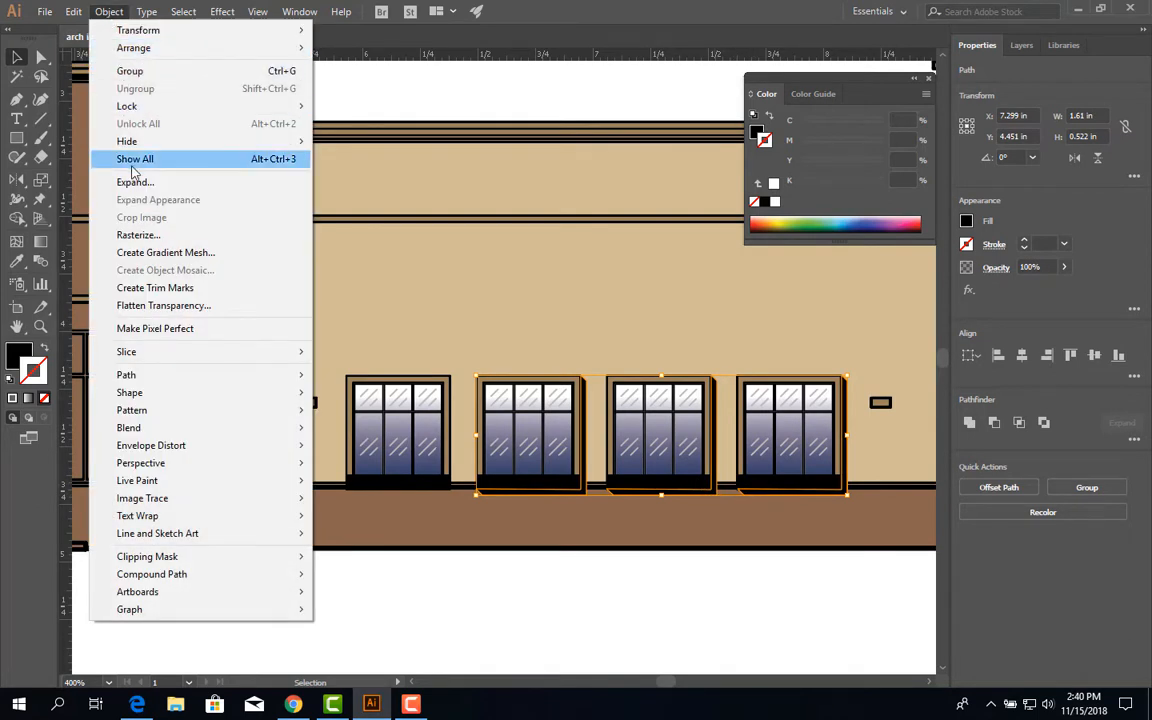
pyautogui.moveTo(124, 141)
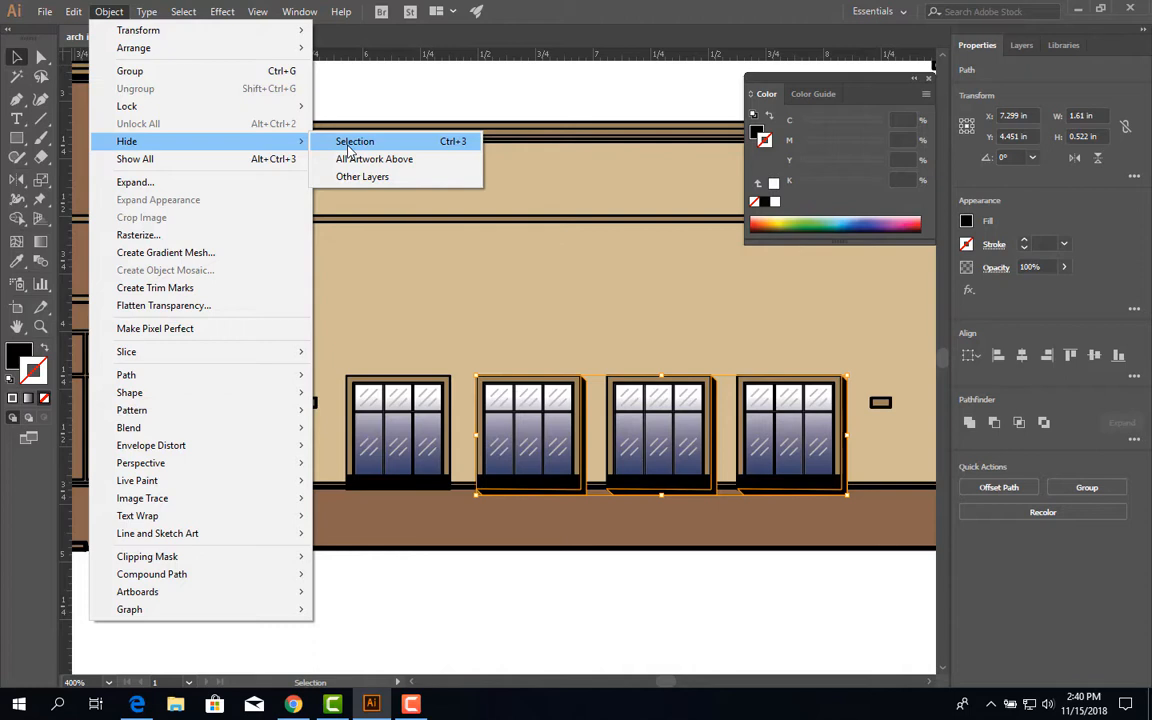
pyautogui.click(352, 142)
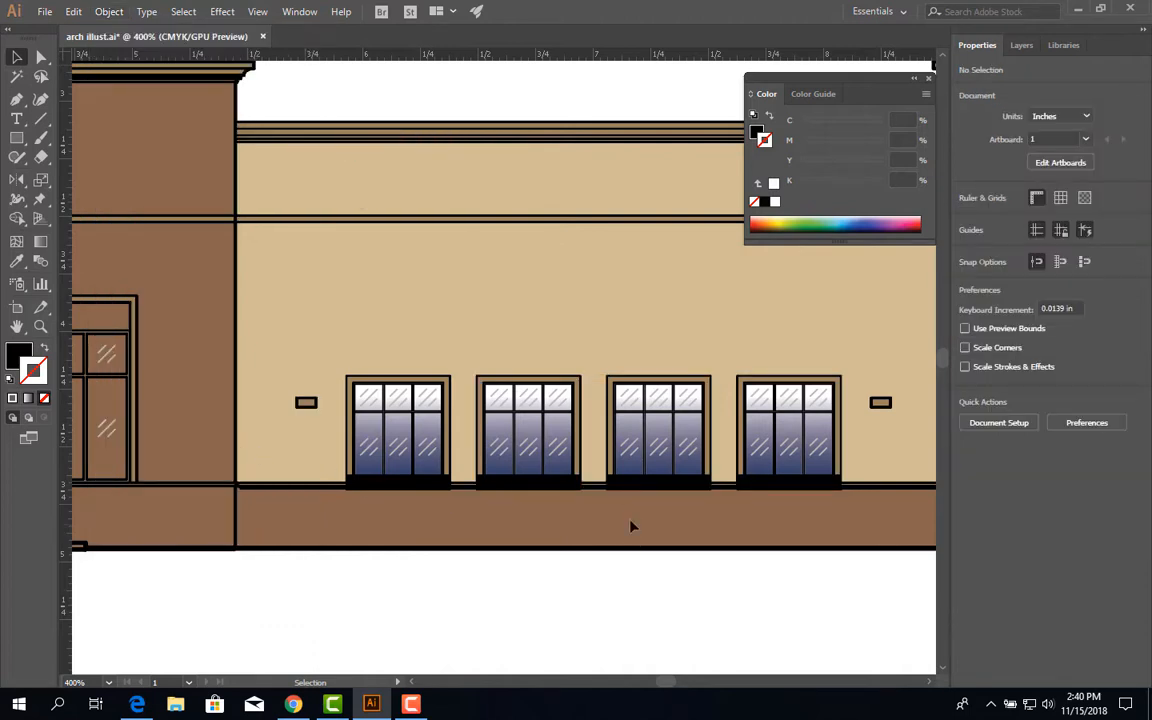
# - Subtract the four black rectangles from the long trim shadow with Minus Front and deselect the result
pyautogui.moveTo(285, 437); pyautogui.dragTo(300, 434)
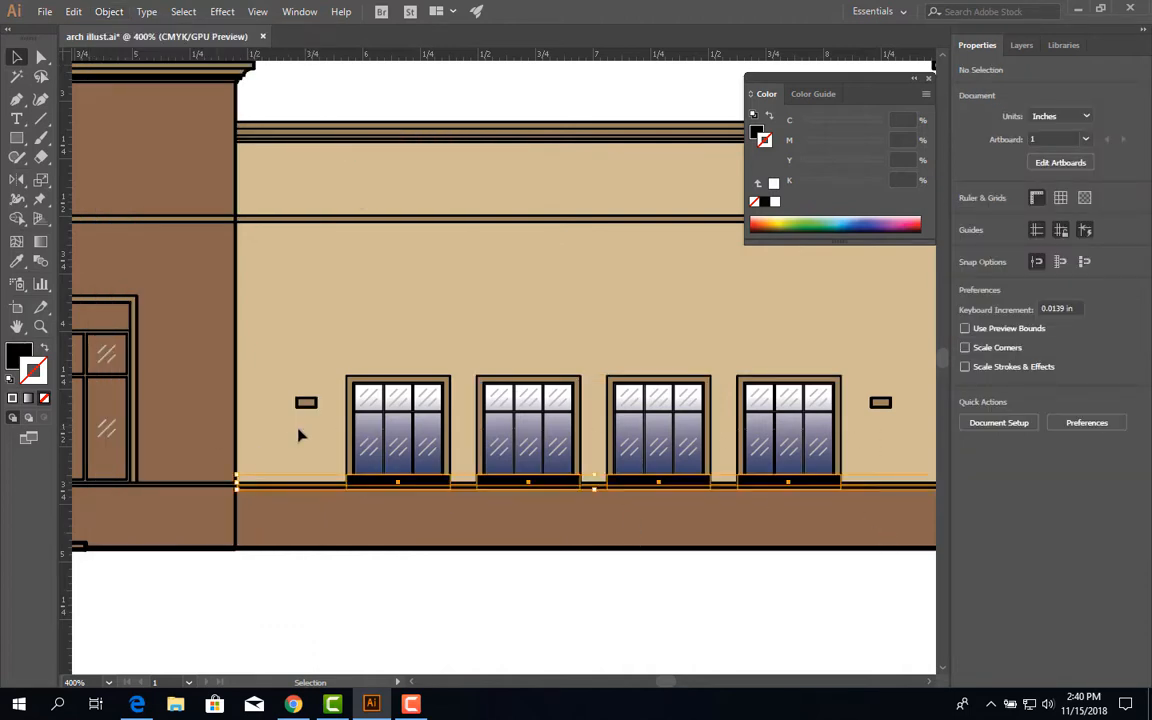
pyautogui.click(994, 426)
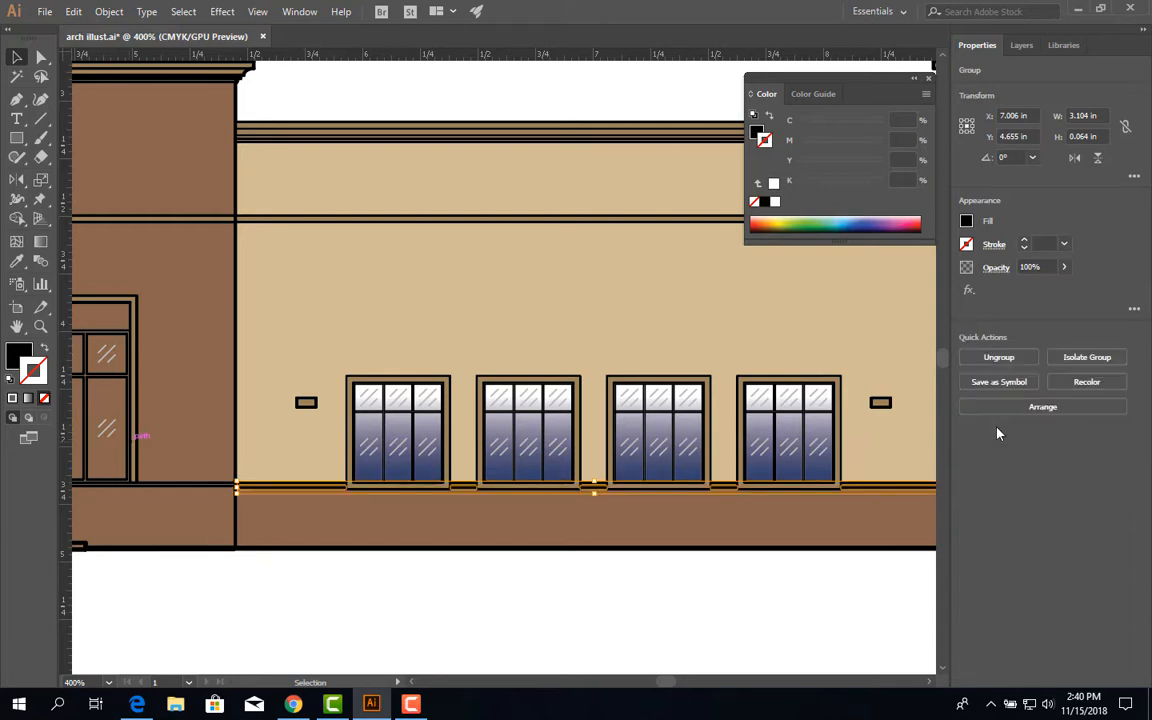
pyautogui.click(612, 570)
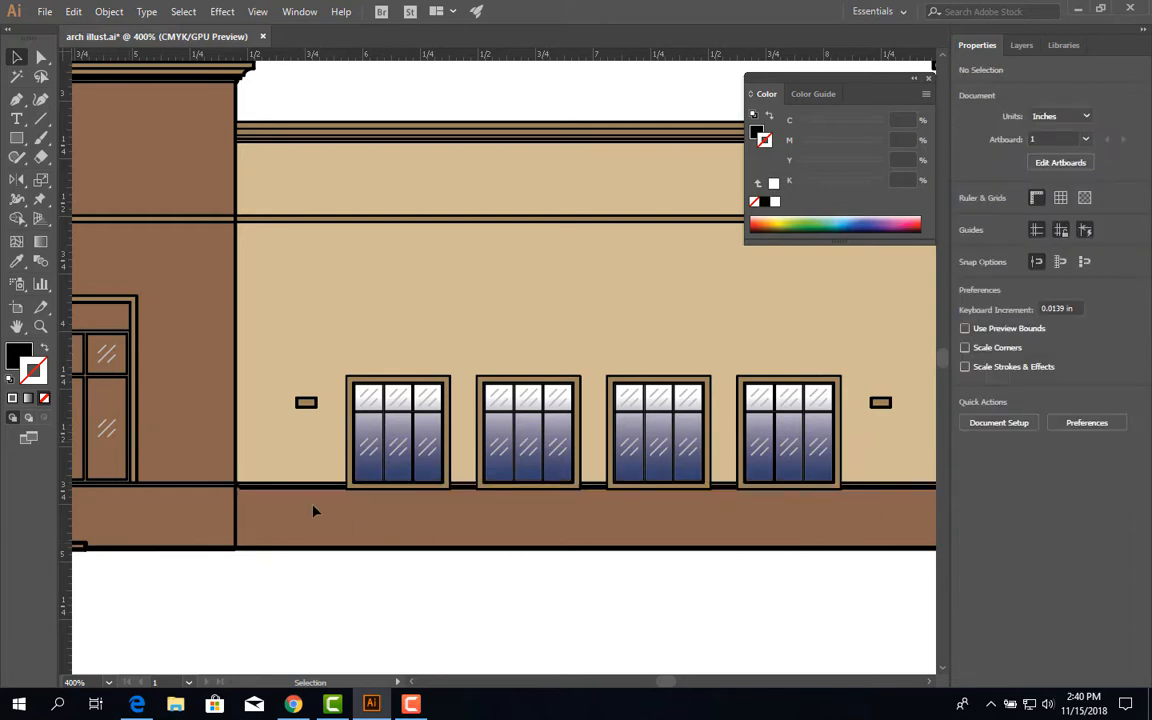
# - Examine the cut ends of the trim shadow beside the frames of the windows
pyautogui.scroll(3, 311, 510)
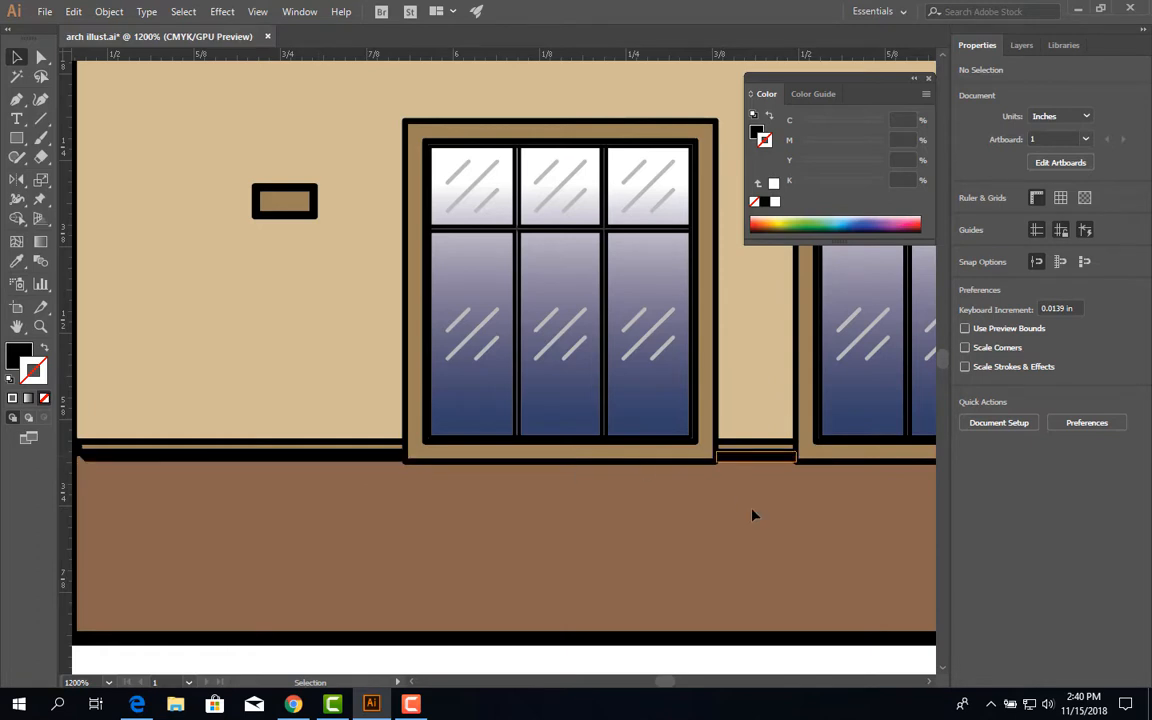
pyautogui.scroll(-2, 738, 497)
pyautogui.moveTo(769, 536); pyautogui.dragTo(622, 528)
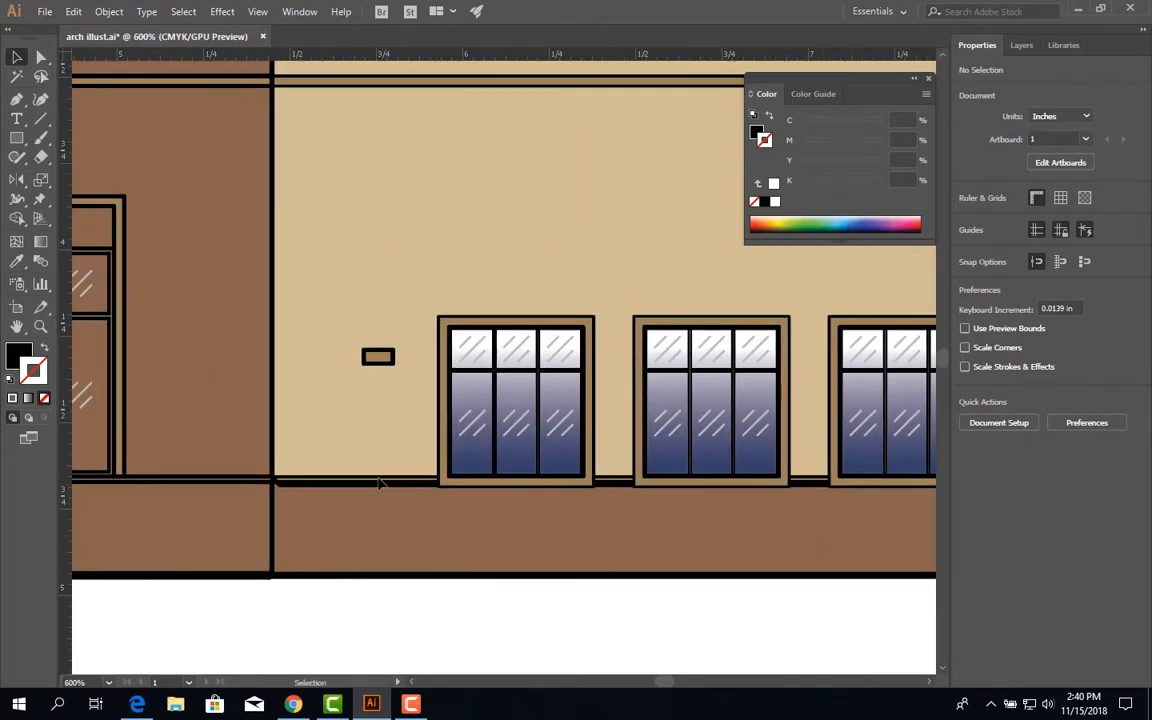
pyautogui.scroll(4, 410, 500)
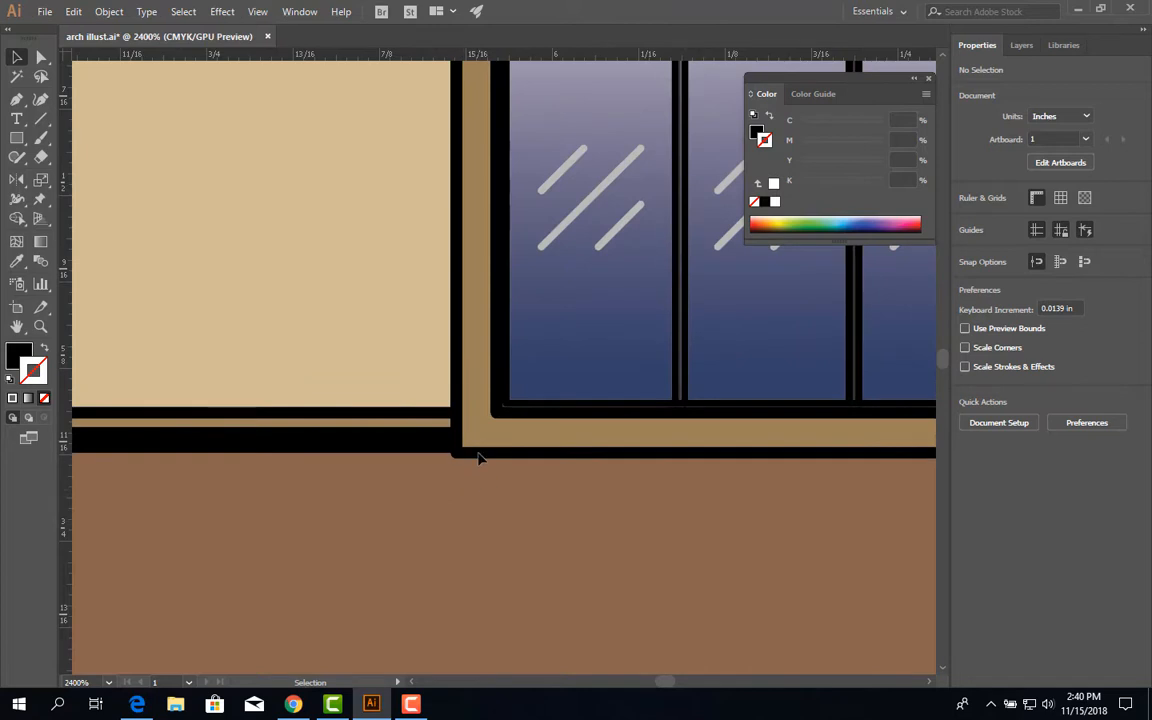
pyautogui.scroll(-2, 205, 459)
pyautogui.moveTo(343, 508); pyautogui.dragTo(569, 530)
pyautogui.moveTo(671, 524); pyautogui.dragTo(326, 523)
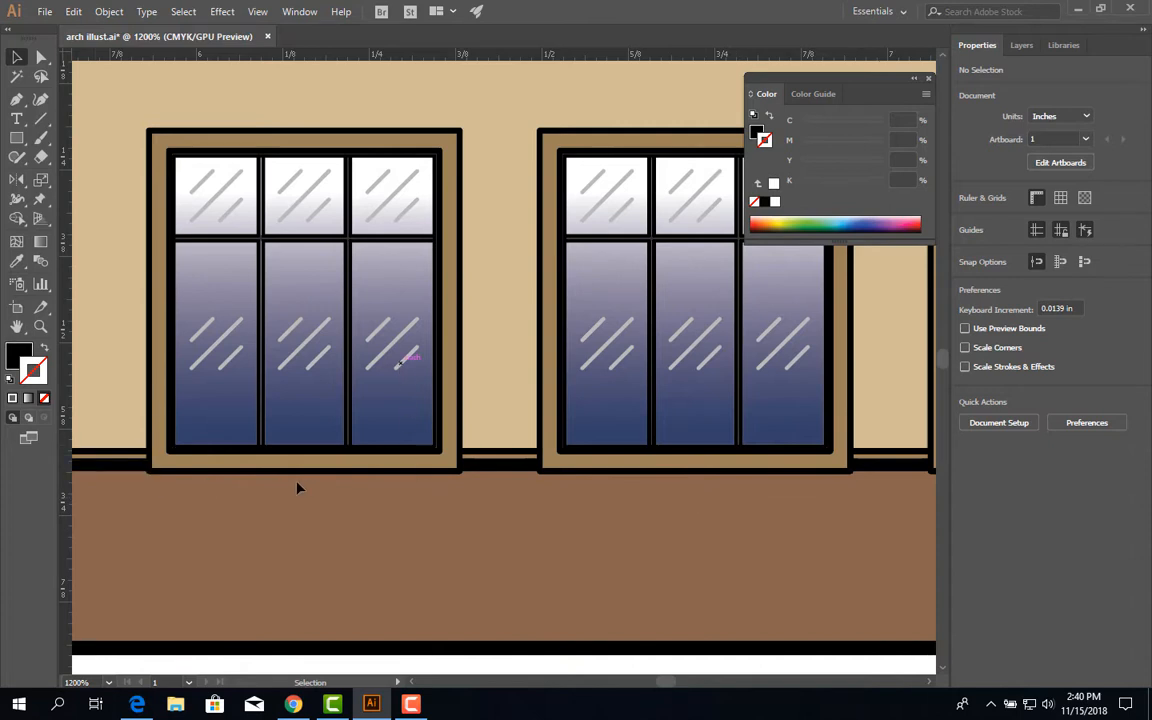
pyautogui.scroll(-5, 300, 487)
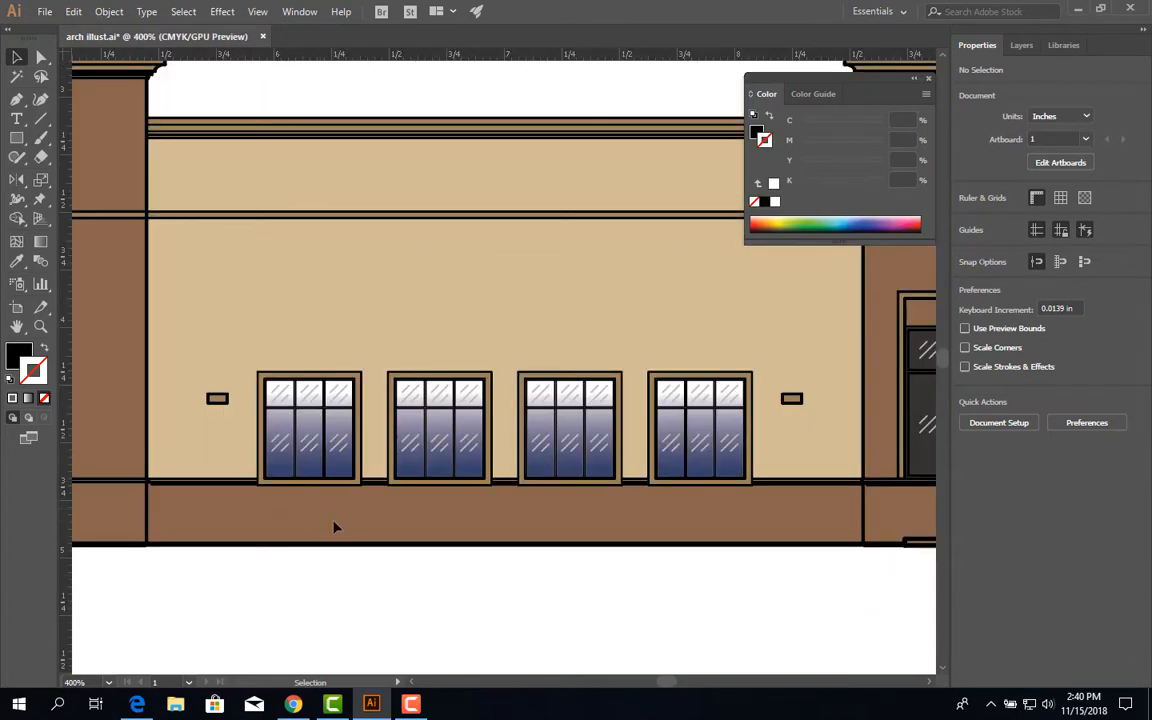
pyautogui.moveTo(313, 530); pyautogui.dragTo(341, 544)
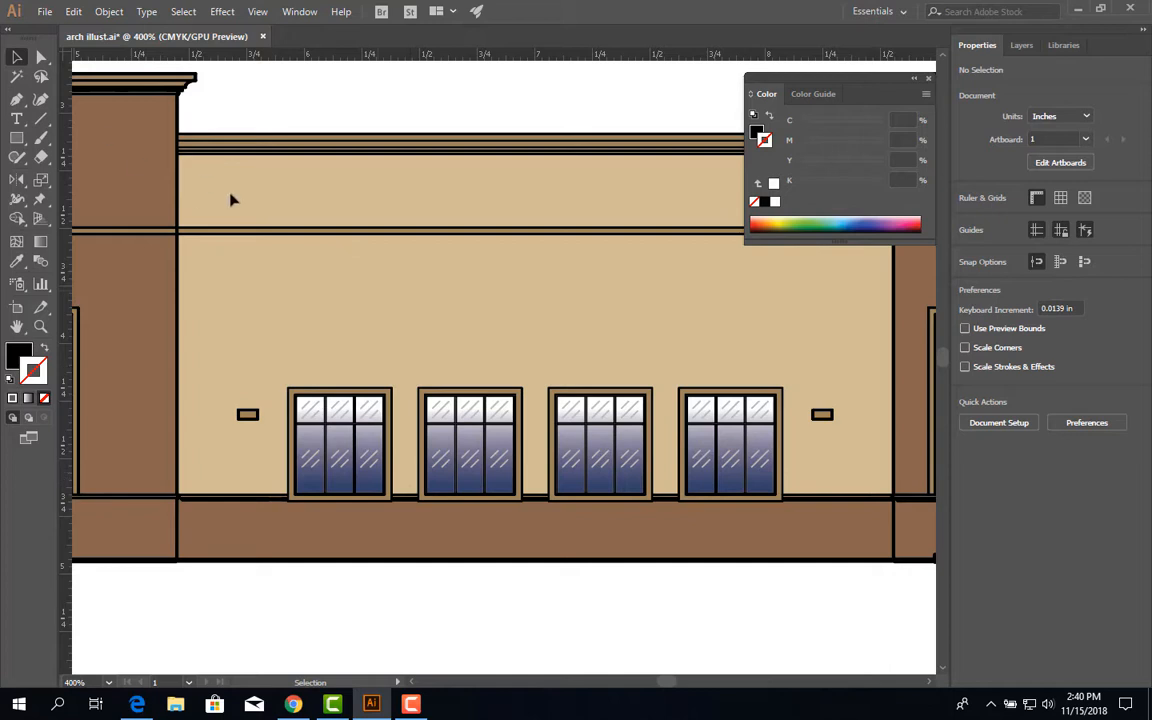
# - Show all hidden window shadows again and deselect them
pyautogui.click(110, 12)
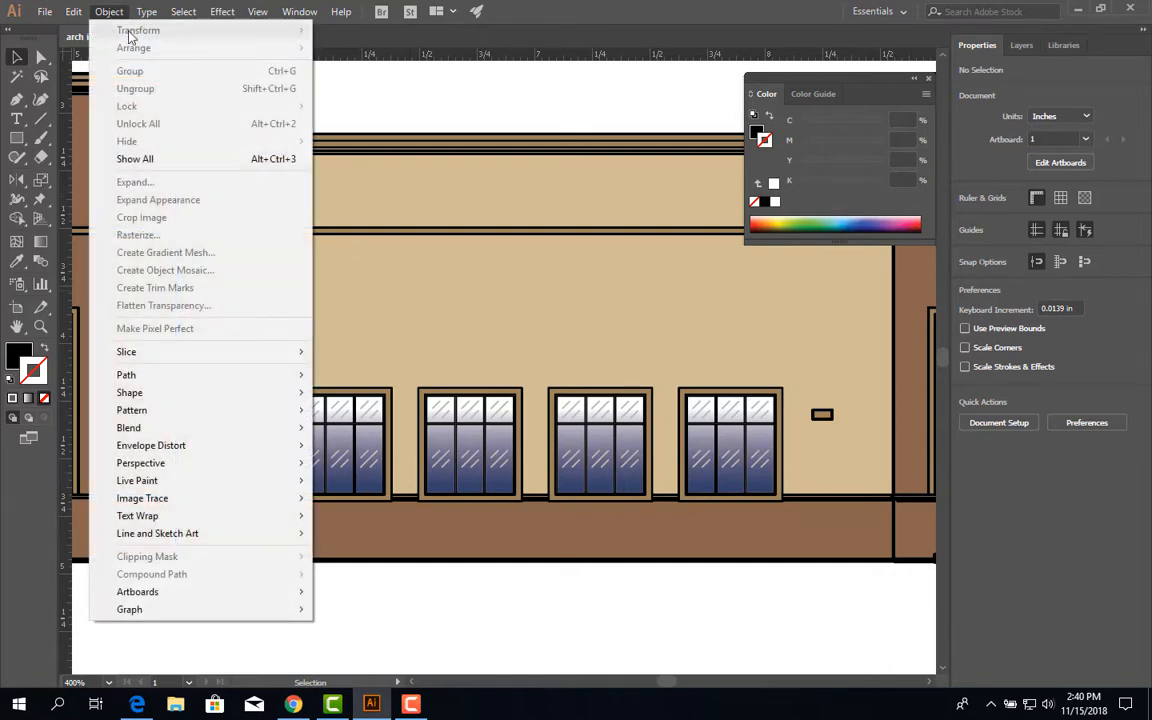
pyautogui.moveTo(140, 14)
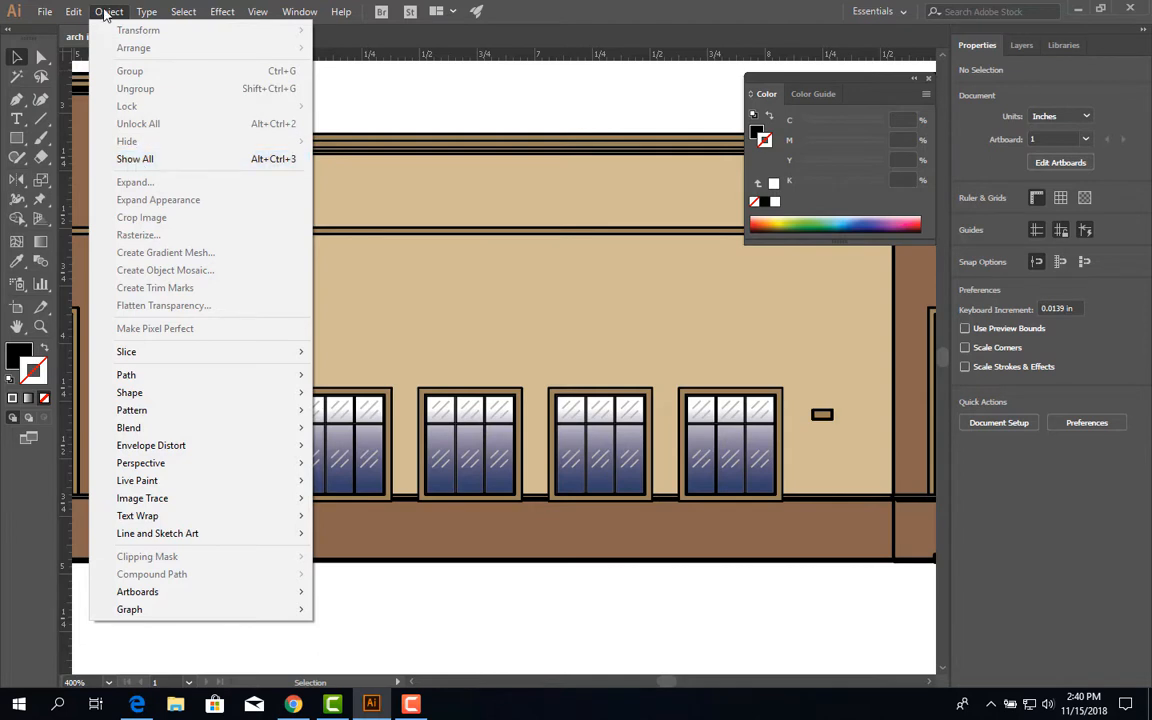
pyautogui.click(112, 159)
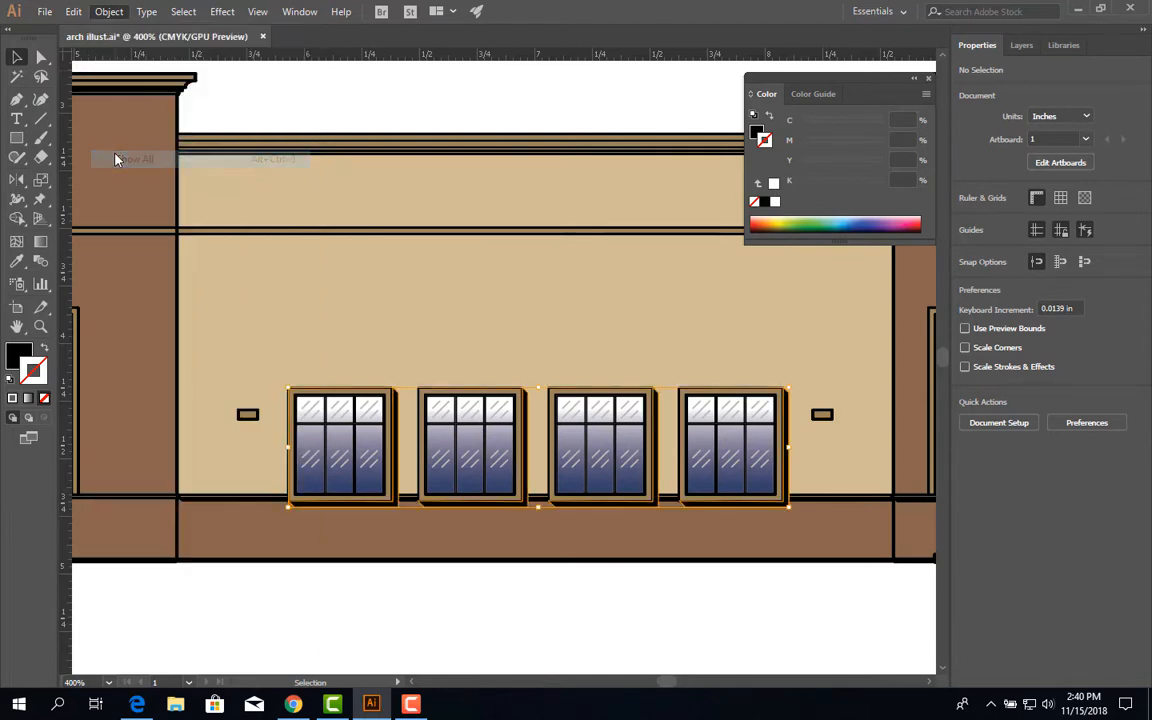
pyautogui.click(448, 596)
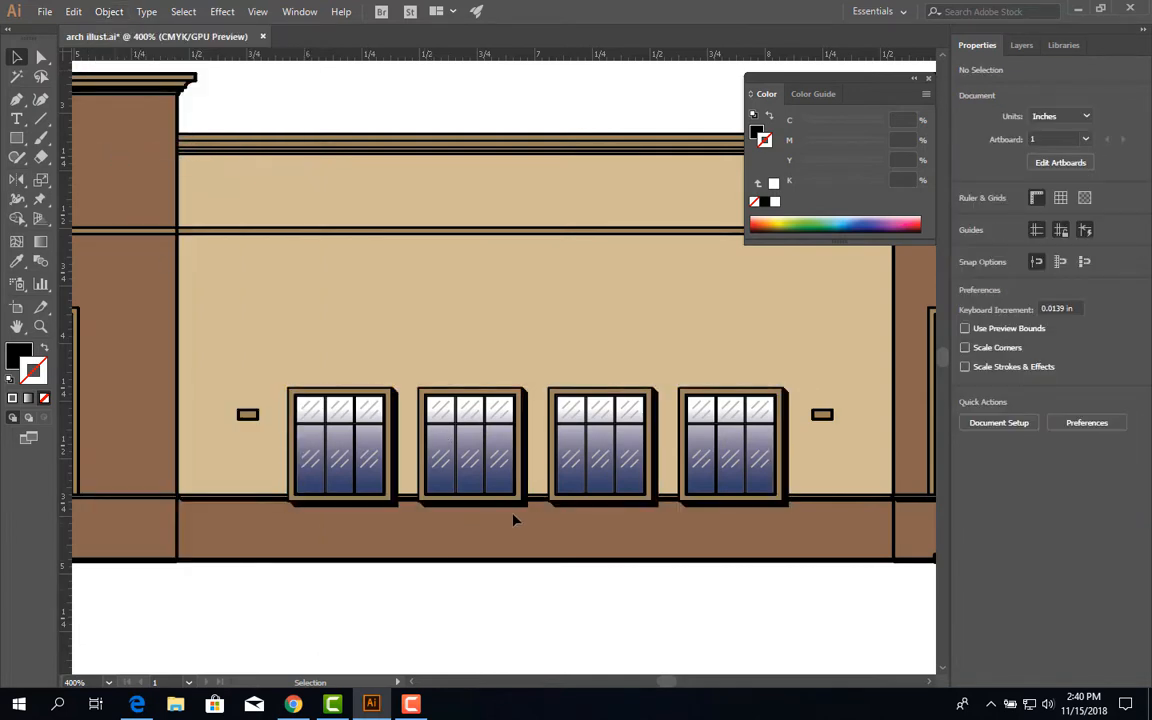
pyautogui.scroll(1, 530, 527)
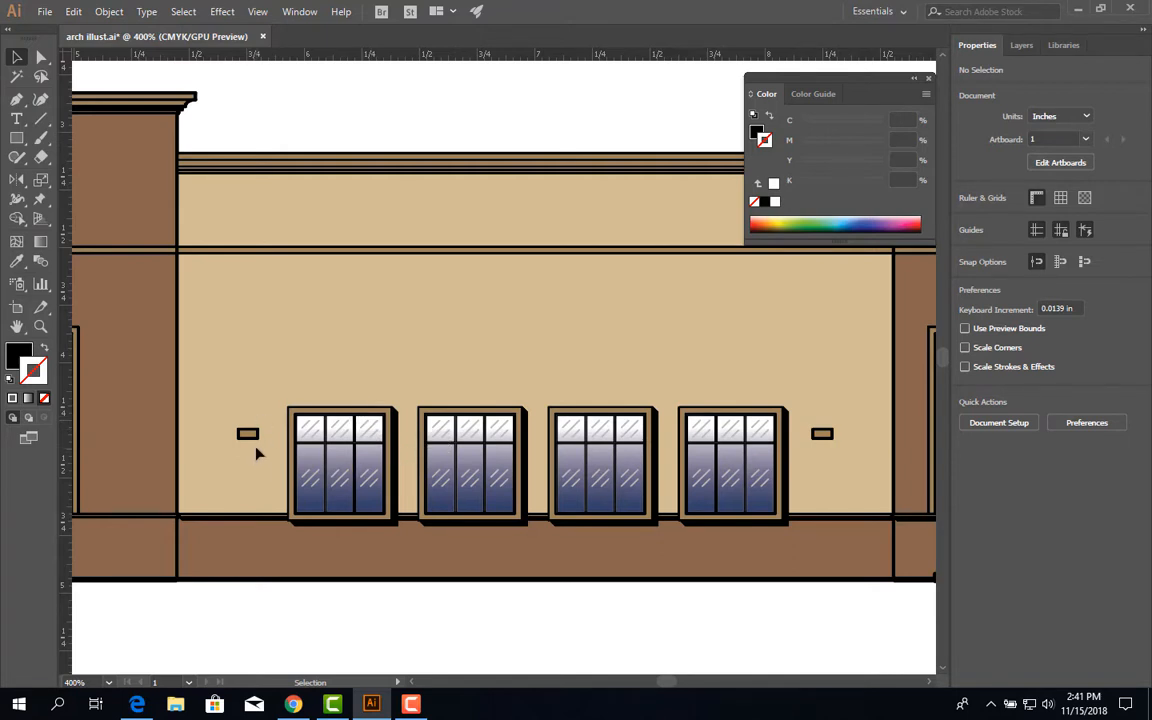
pyautogui.scroll(3, 253, 453)
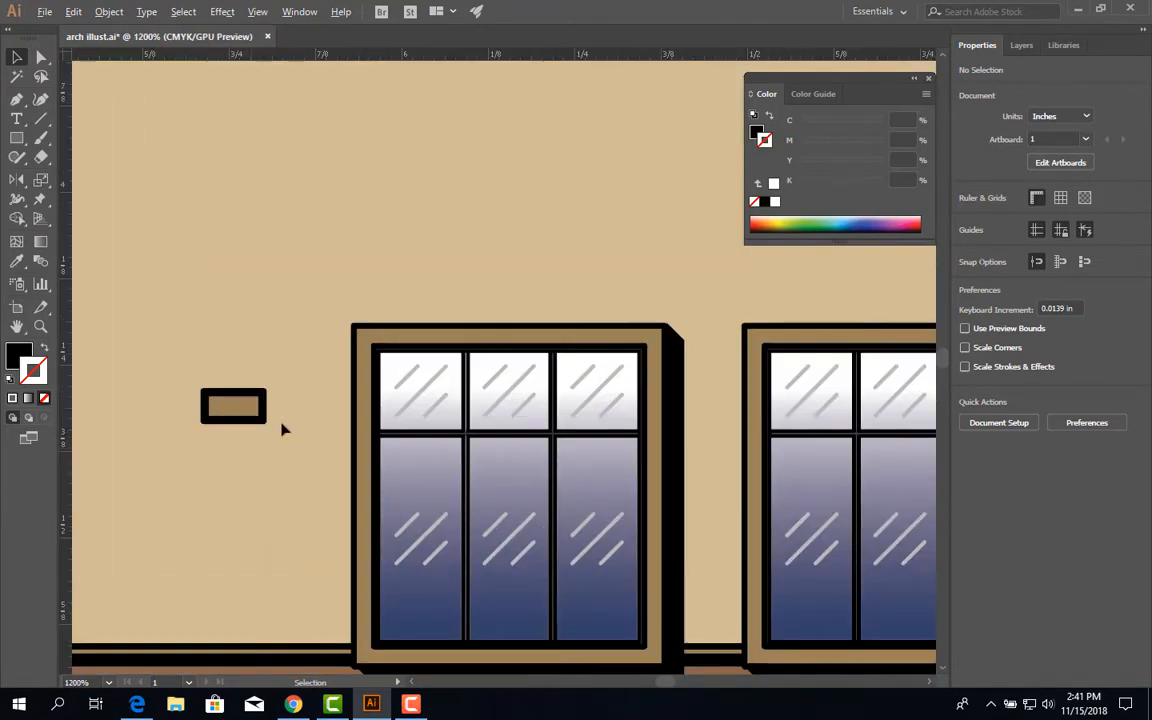
pyautogui.click(16, 99)
pyautogui.scroll(2, 213, 430)
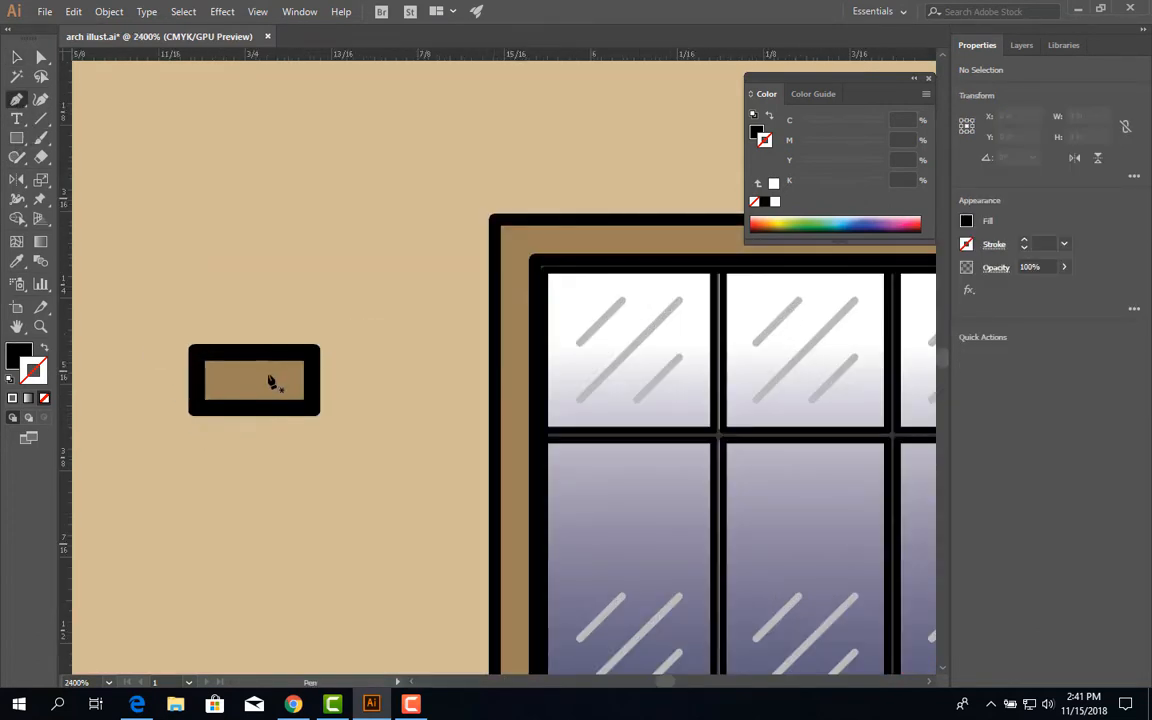
pyautogui.click(201, 413)
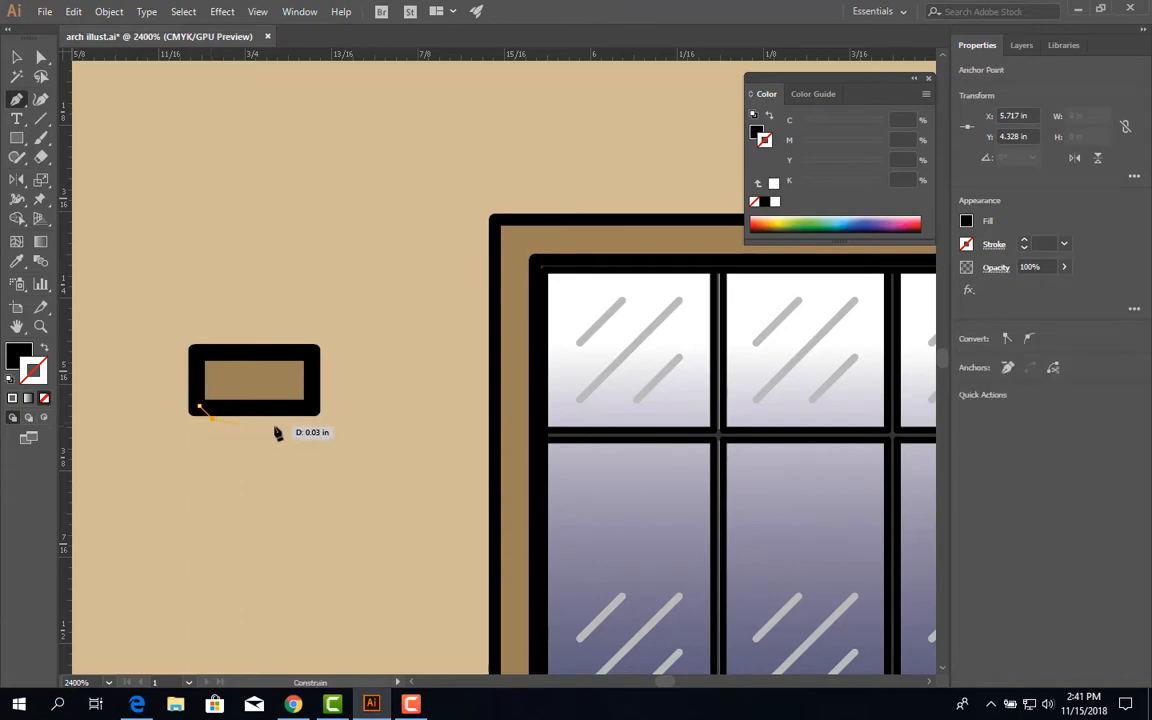
pyautogui.click(333, 419)
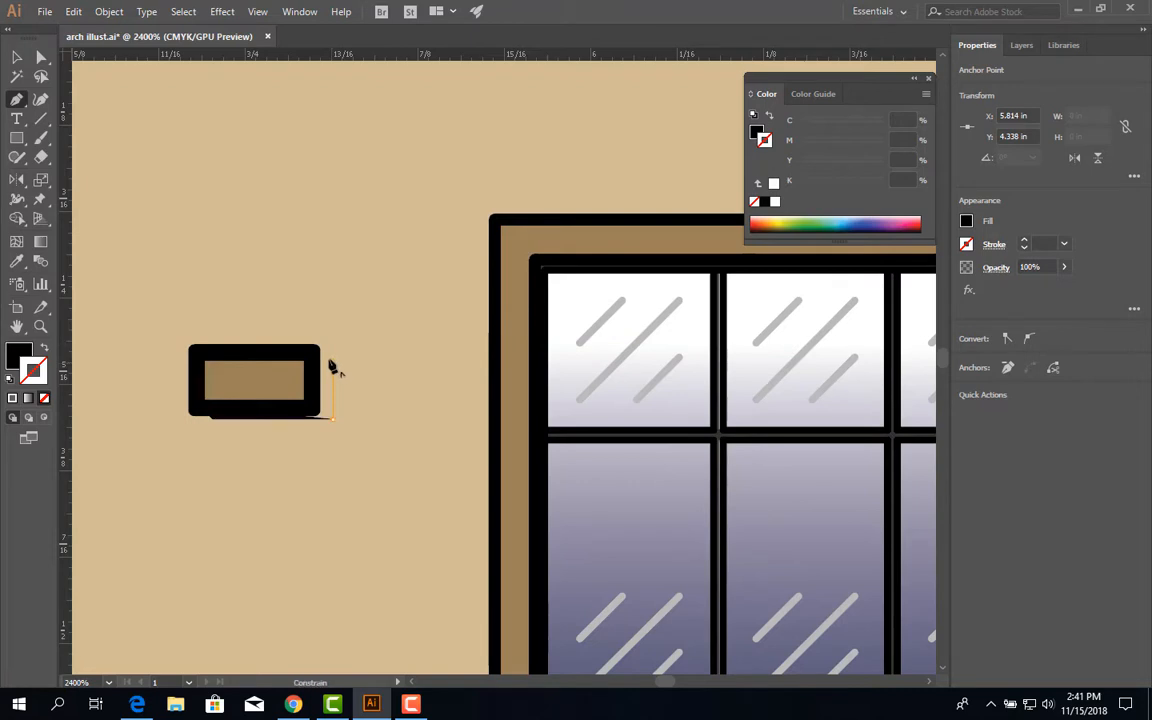
pyautogui.click(331, 362)
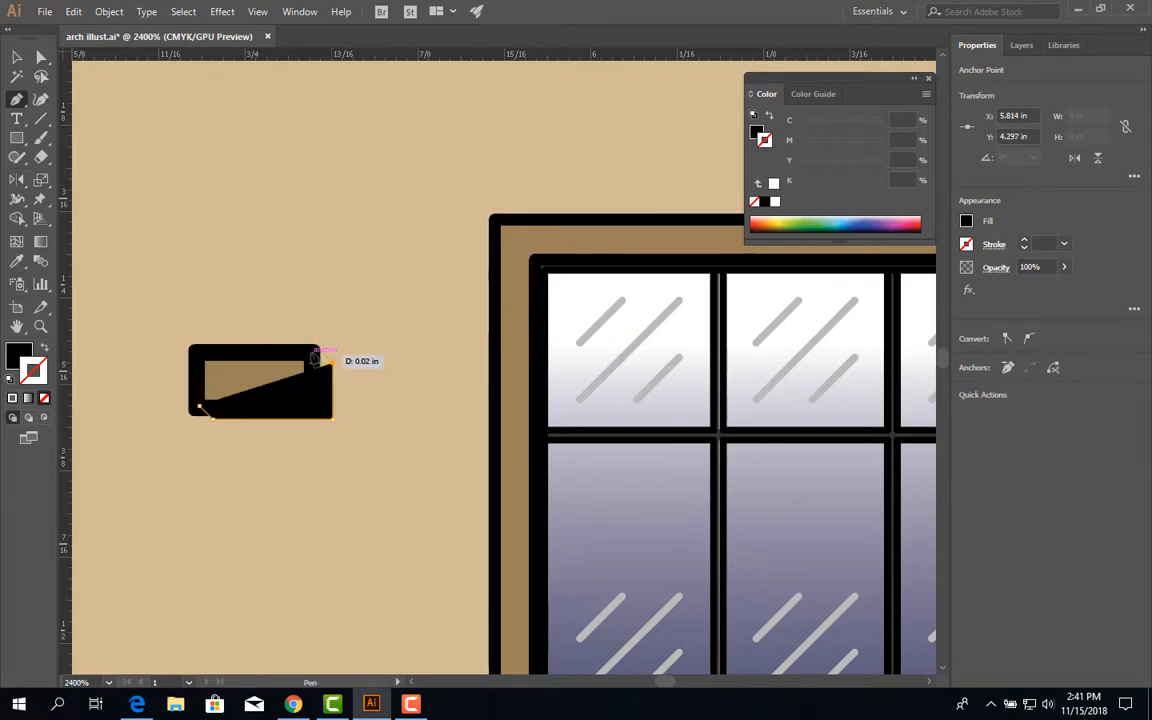
pyautogui.click(311, 361)
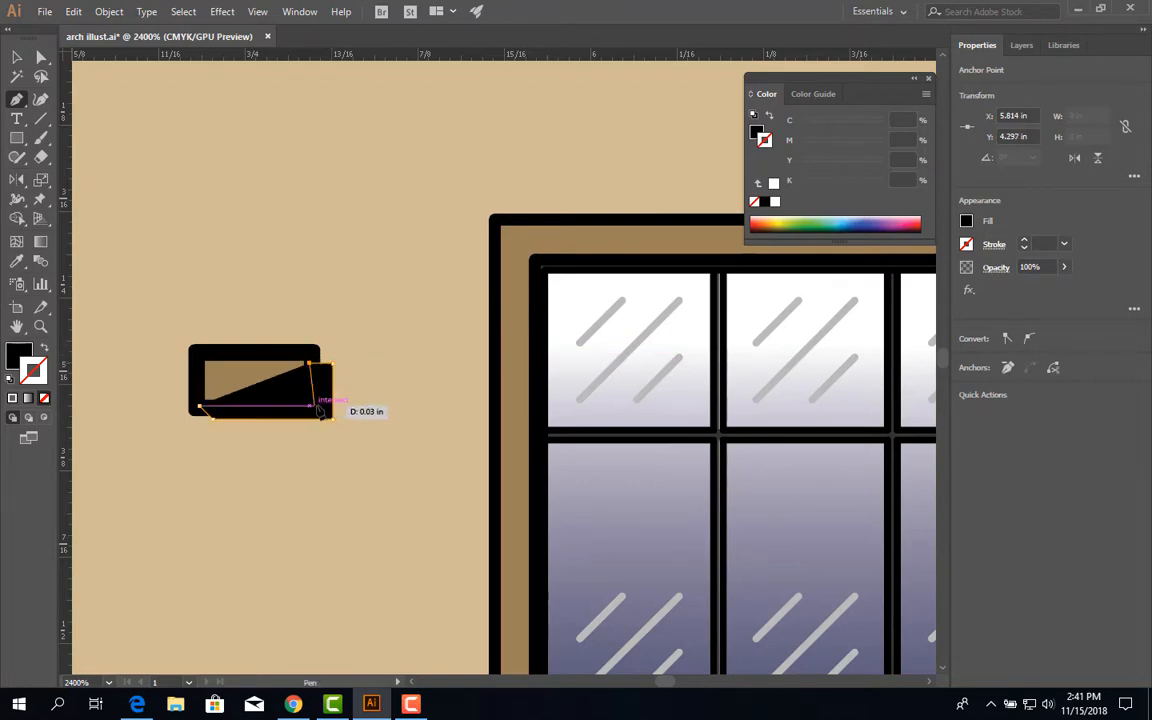
pyautogui.click(316, 406)
pyautogui.click(199, 406)
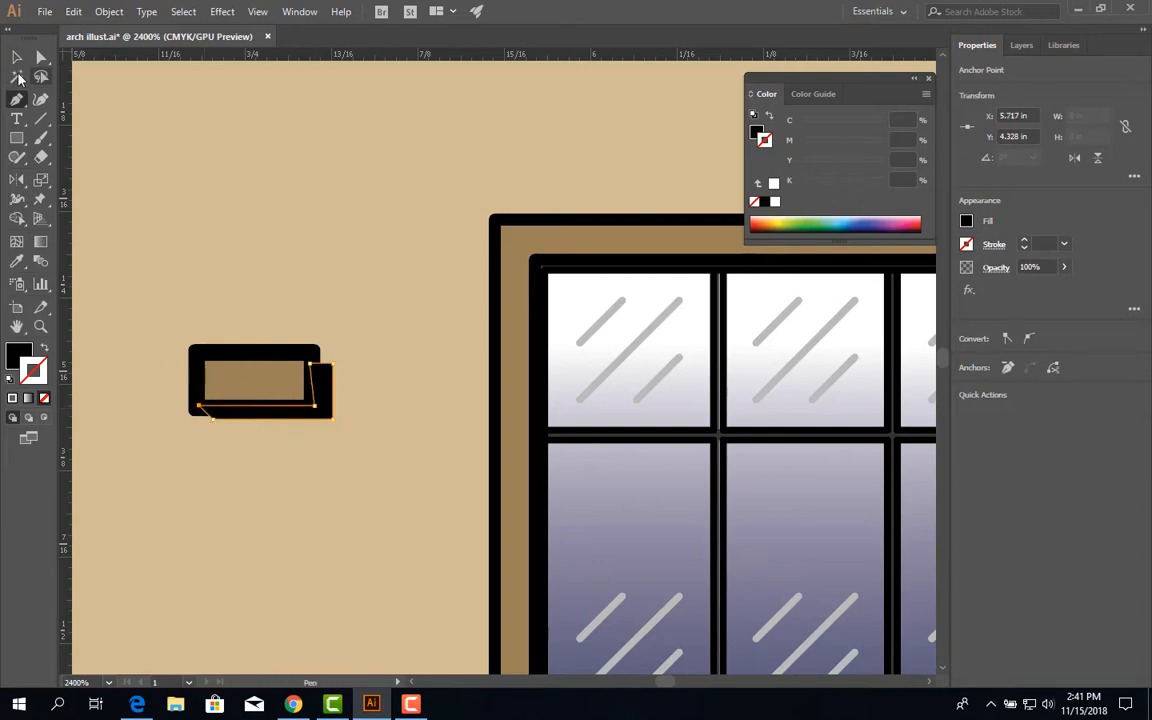
pyautogui.click(15, 58)
pyautogui.click(378, 308)
pyautogui.click(334, 410)
pyautogui.press('Left')
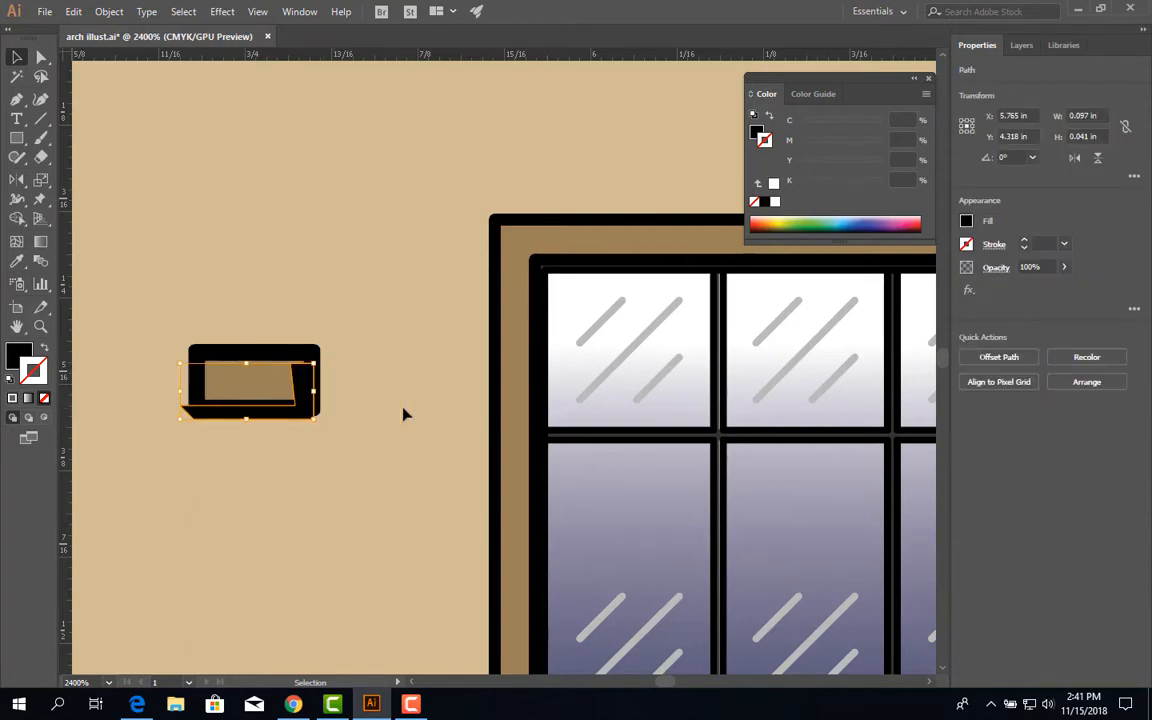
pyautogui.press('Delete')
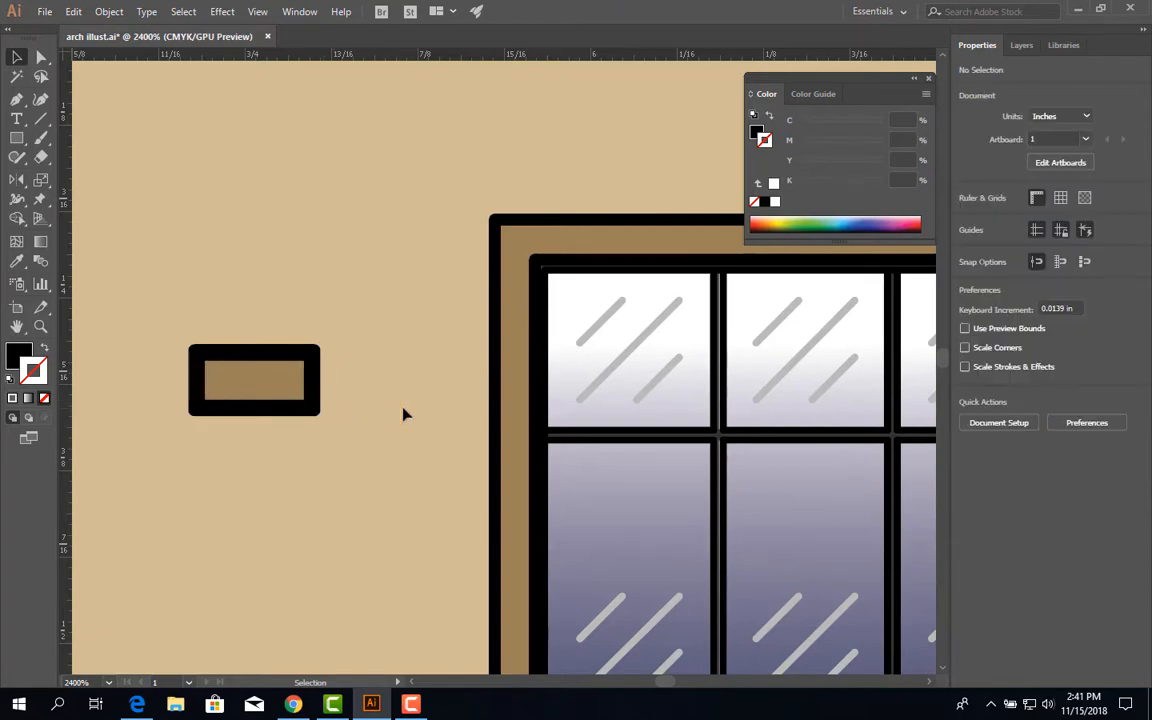
# - Draw a black L-shaped shadow with angled ends below and right of the wall fixture left of the windows, using the Pen tool
pyautogui.click(17, 99)
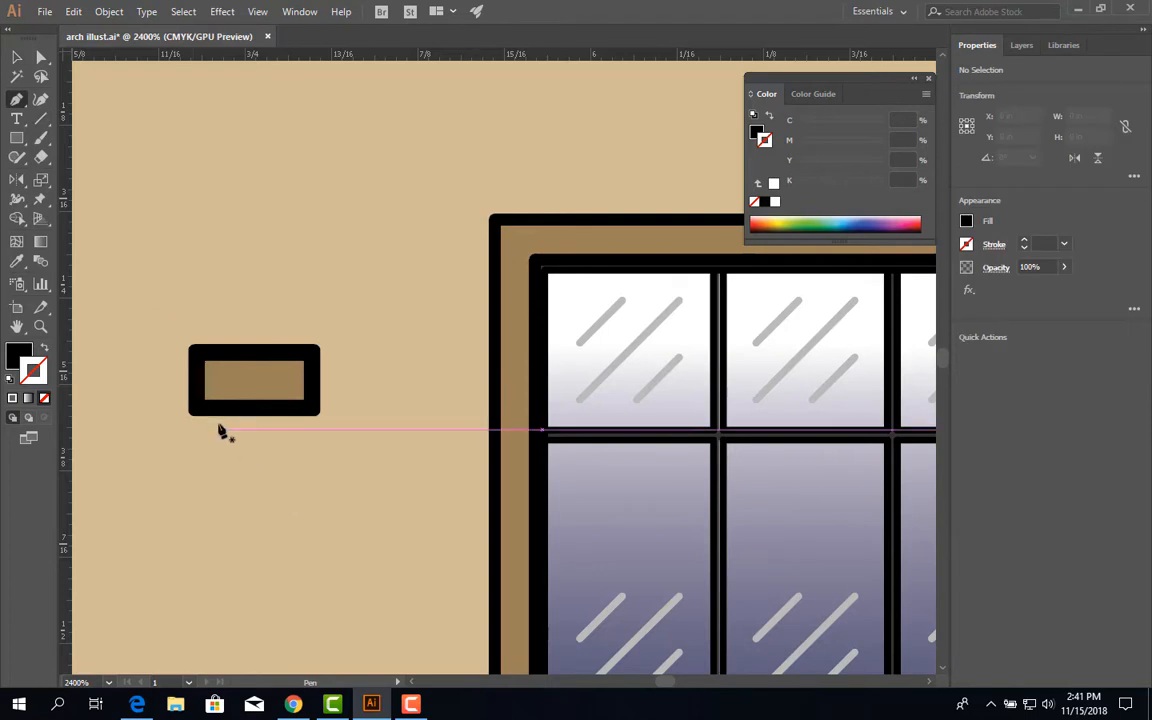
pyautogui.click(194, 406)
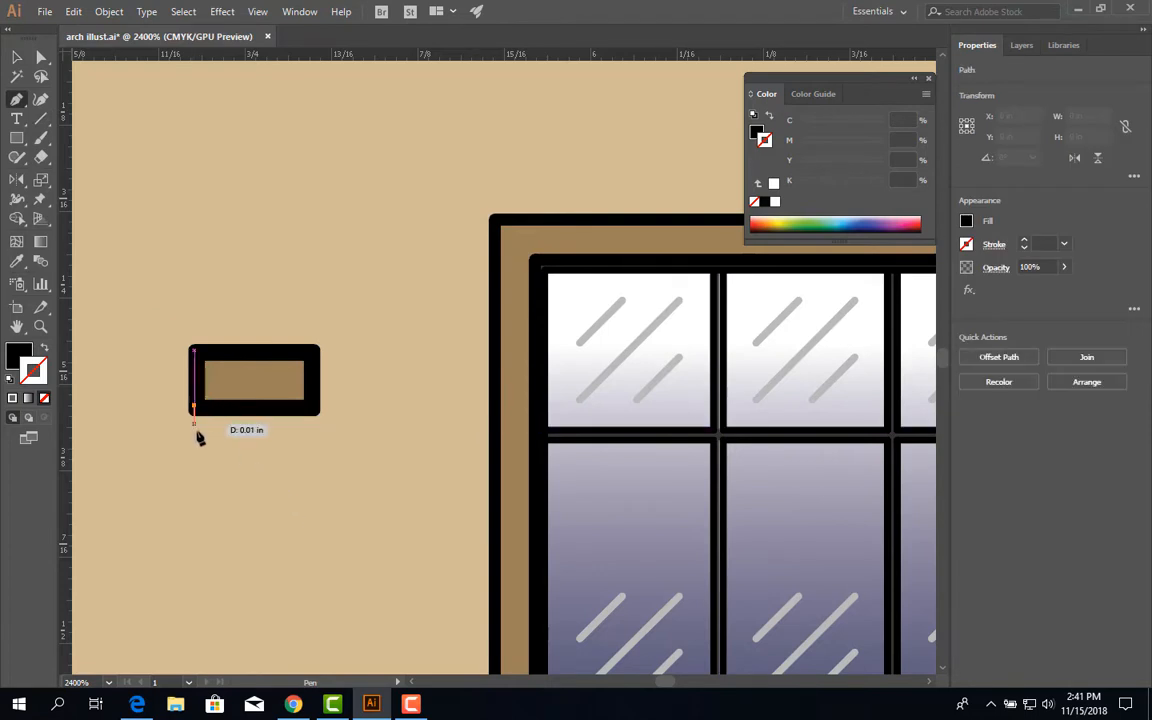
pyautogui.click(225, 437)
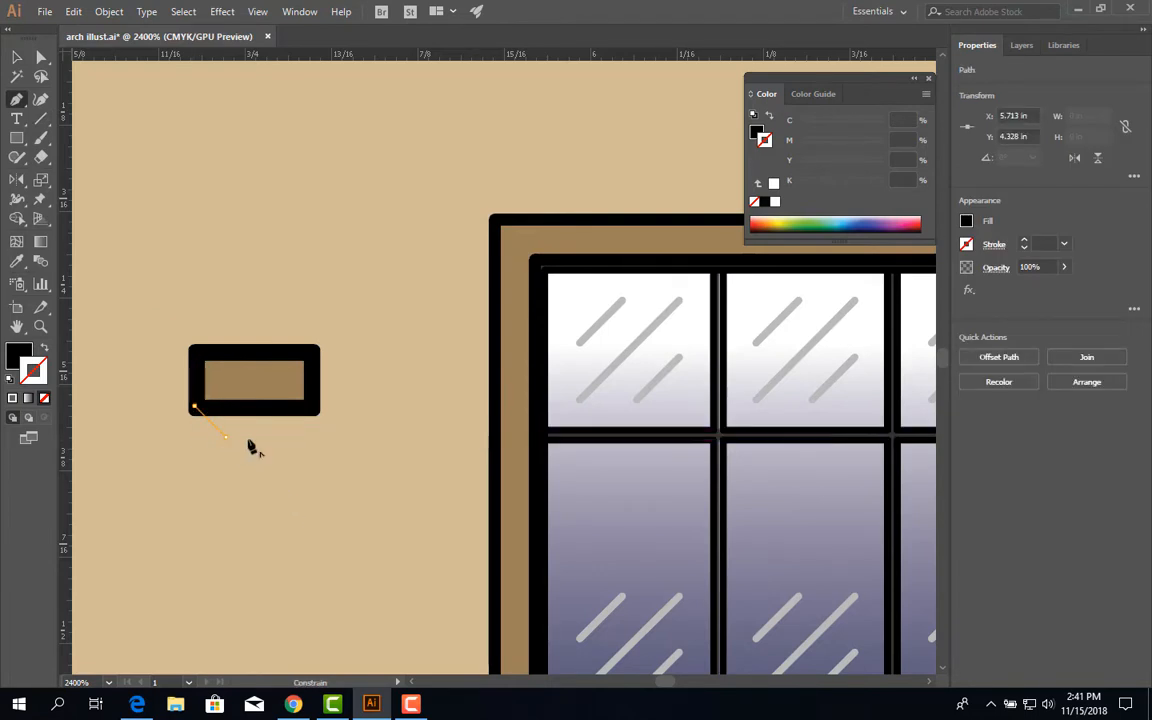
pyautogui.click(339, 437)
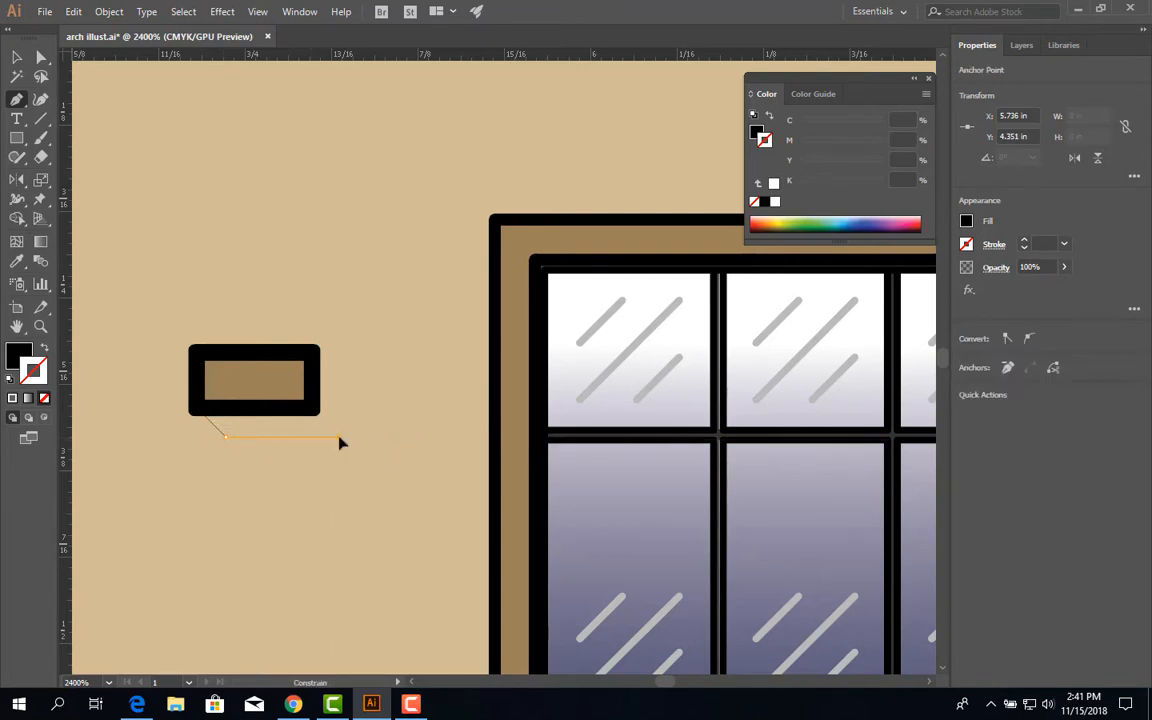
pyautogui.click(339, 367)
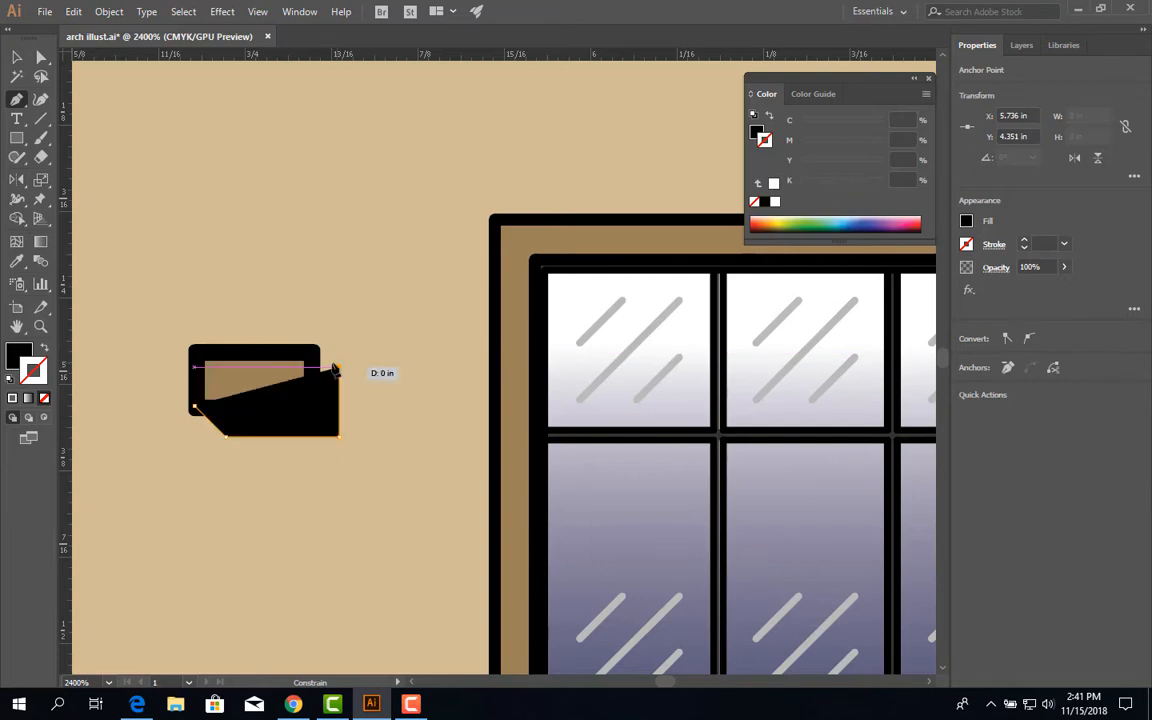
pyautogui.click(316, 346)
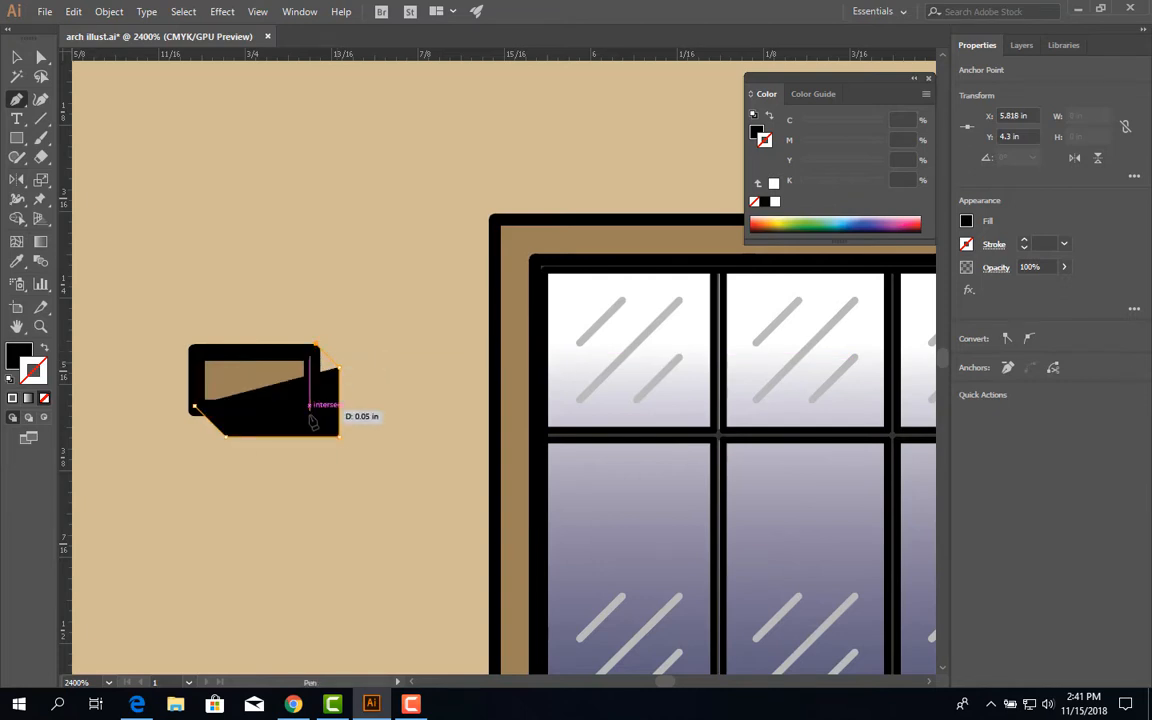
pyautogui.click(316, 409)
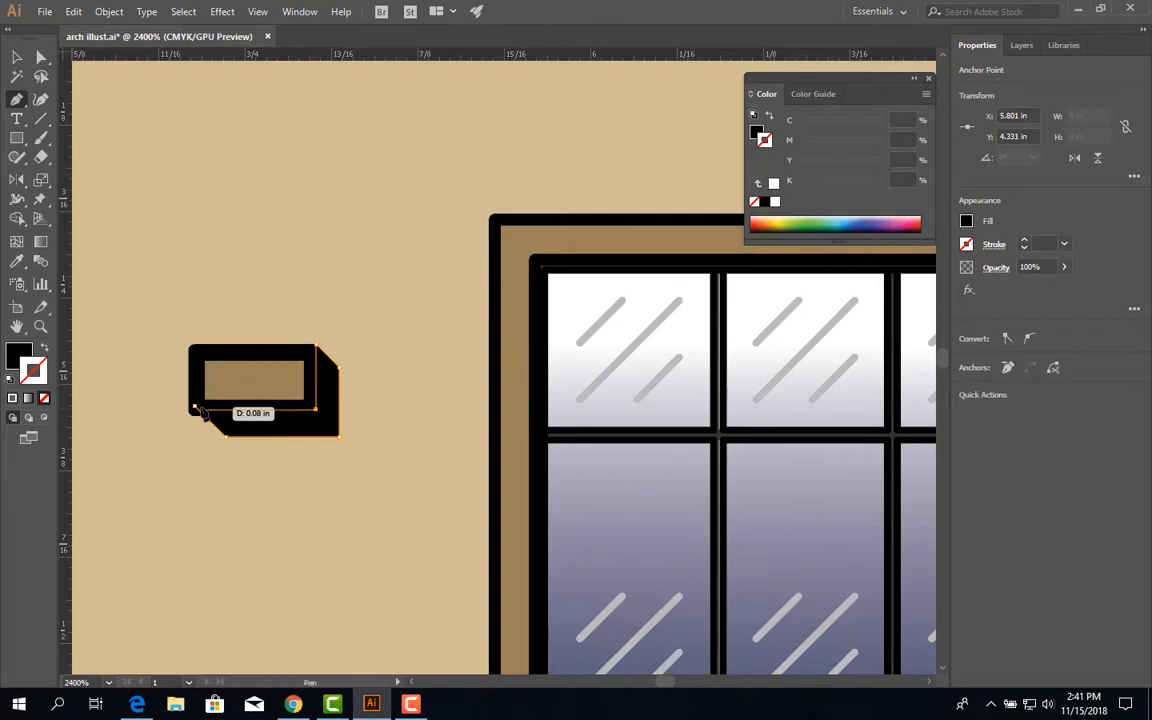
pyautogui.click(192, 409)
pyautogui.press('v')
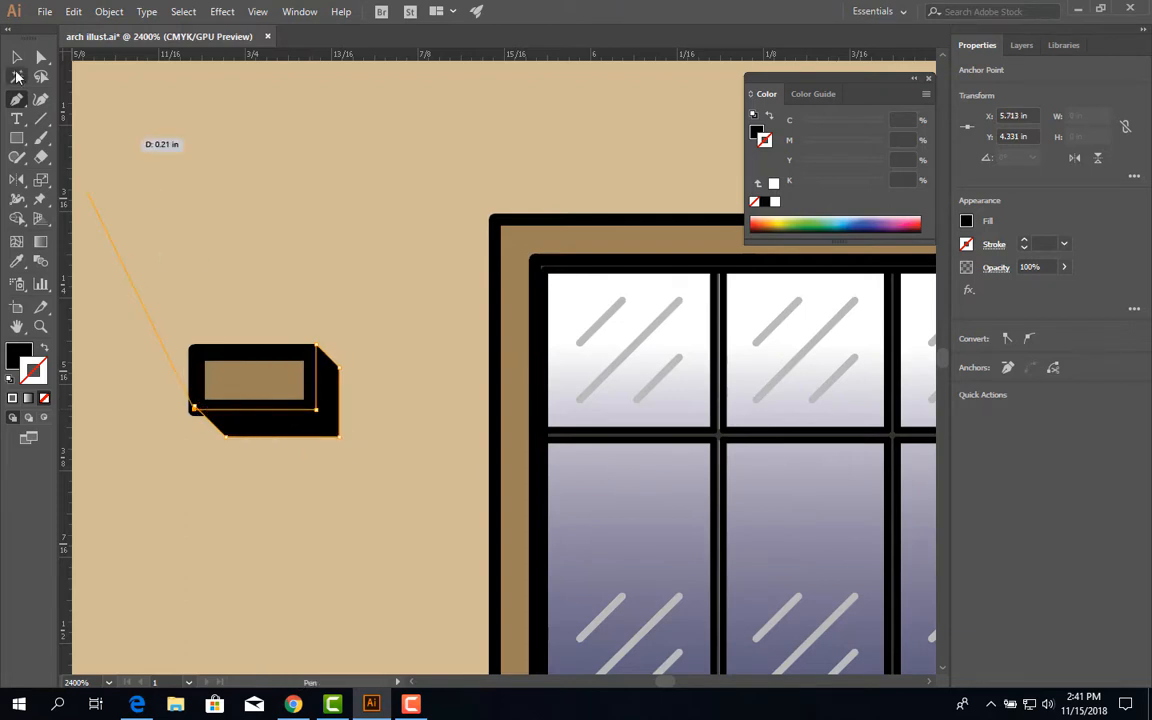
pyautogui.click(250, 284)
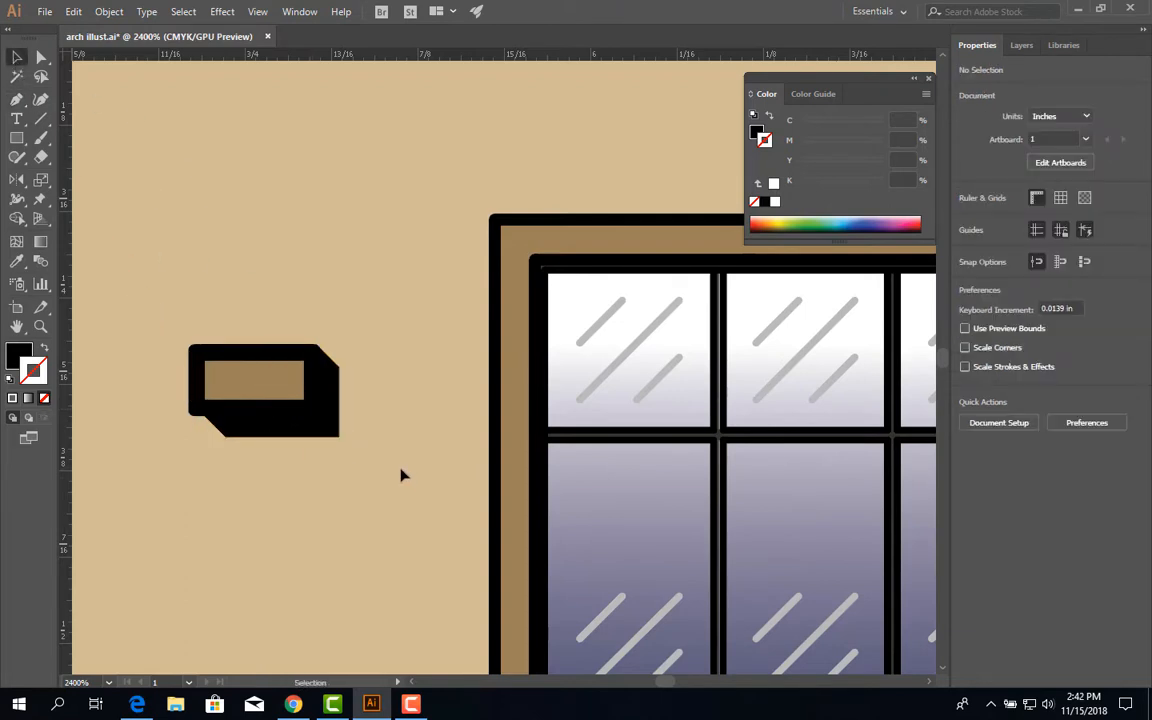
# - Copy the left wall fixture's shadow onto the matching fixture right of the fourth window
pyautogui.scroll(-4, 420, 484)
pyautogui.scroll(3, 370, 452)
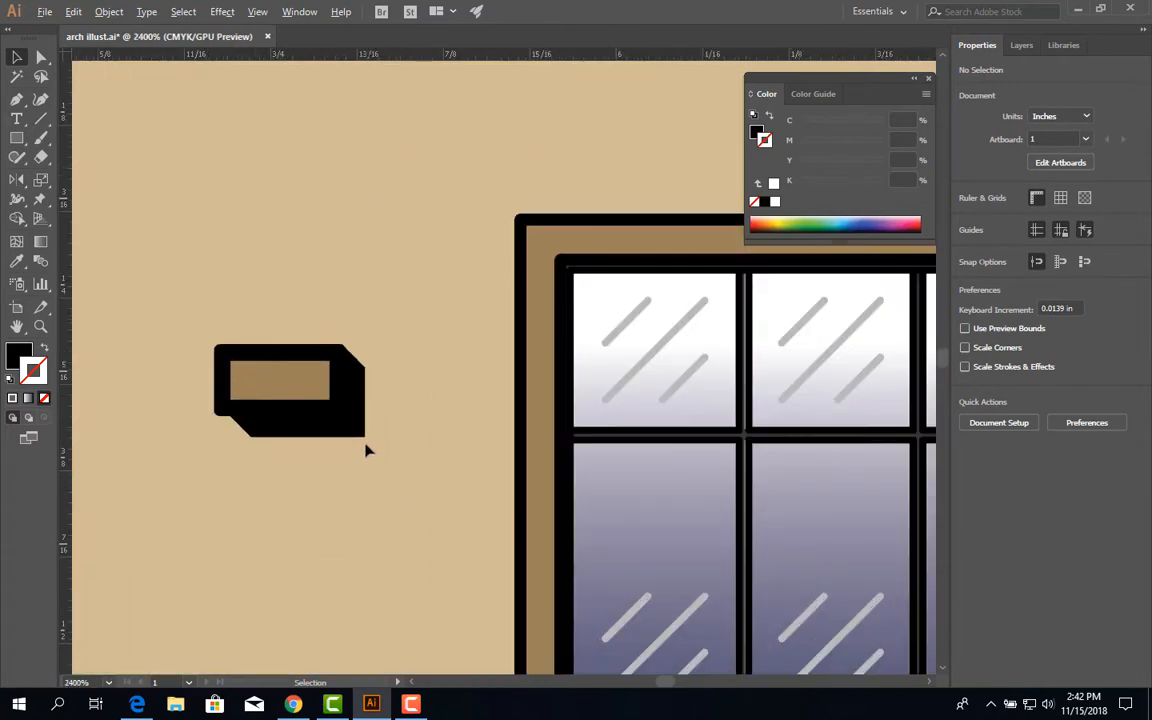
pyautogui.scroll(-2, 357, 452)
pyautogui.scroll(-1, 355, 453)
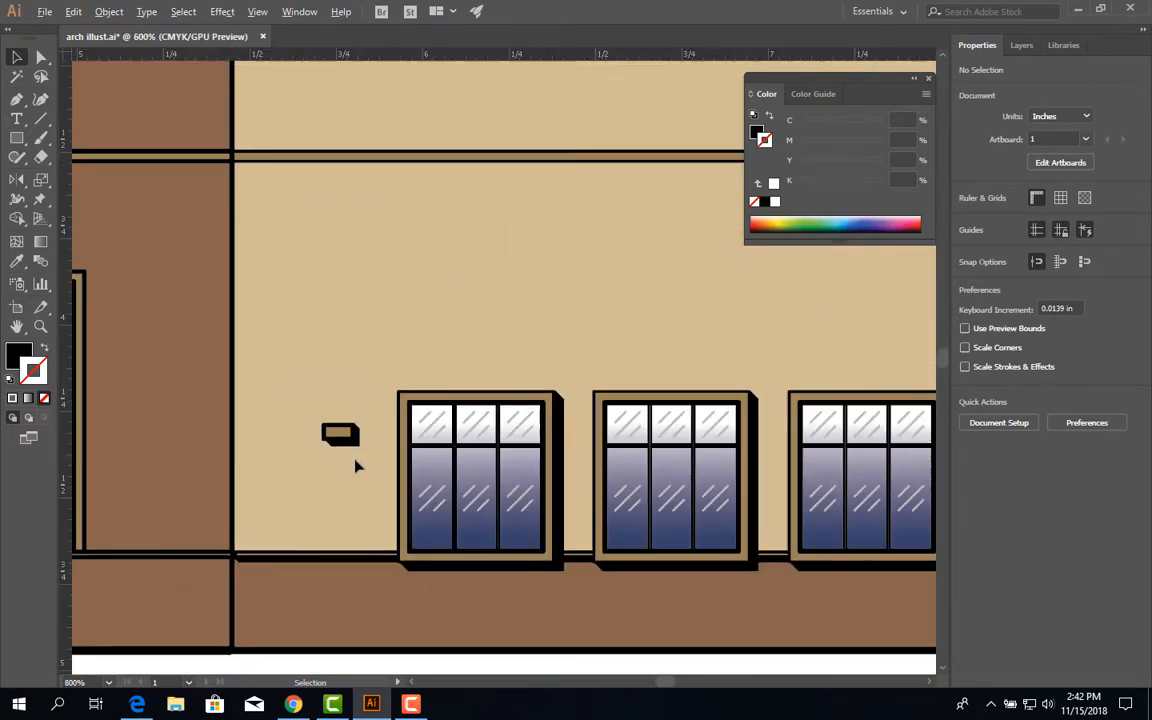
pyautogui.moveTo(424, 500); pyautogui.dragTo(371, 498)
pyautogui.scroll(-2, 258, 478)
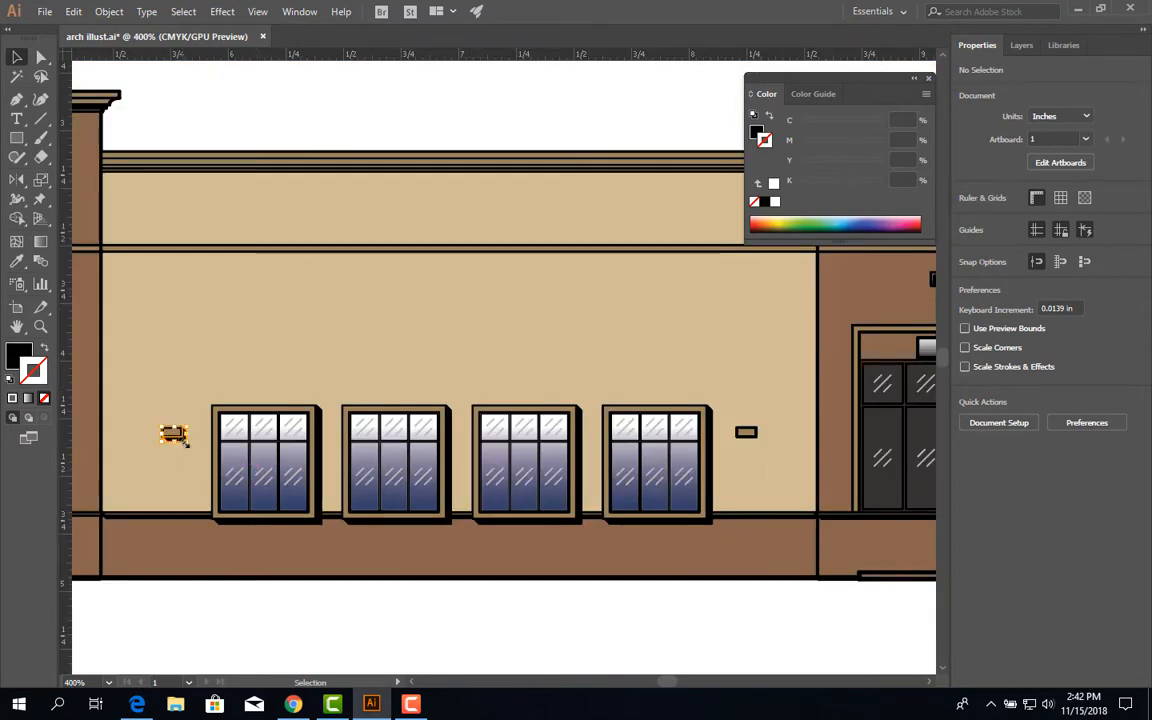
pyautogui.click(184, 440)
pyautogui.scroll(2, 176, 440)
pyautogui.moveTo(175, 432); pyautogui.dragTo(219, 435)
pyautogui.moveTo(195, 384); pyautogui.dragTo(674, 434)
pyautogui.click(690, 440)
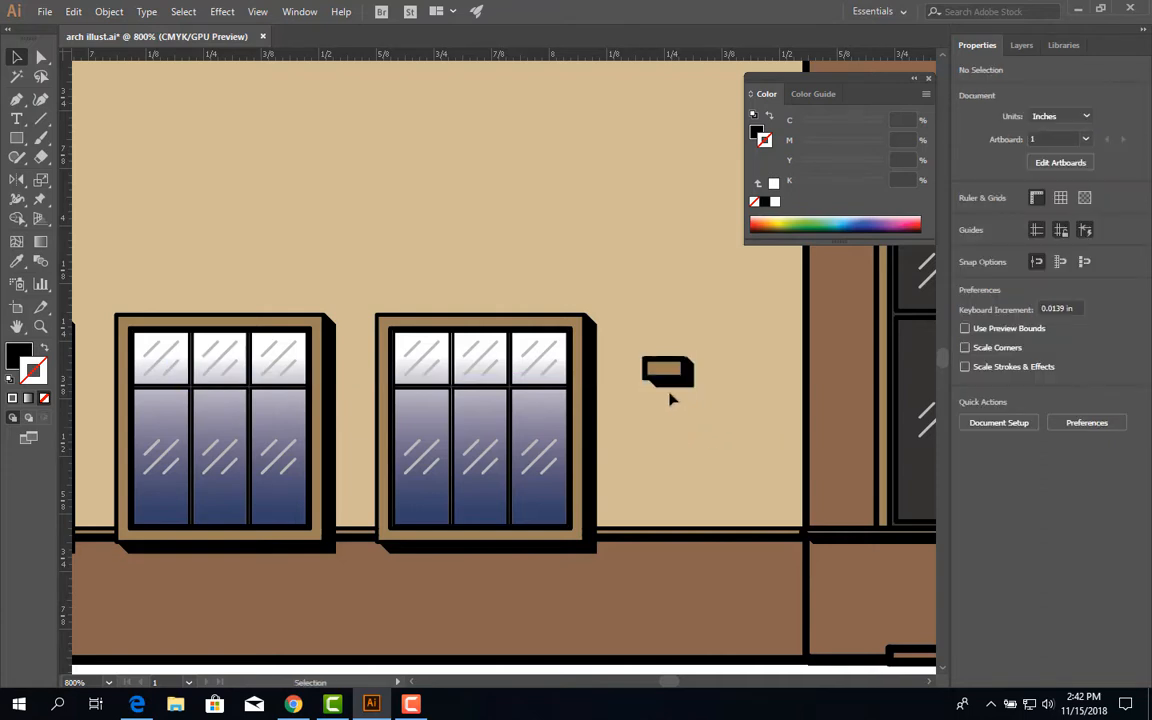
# - Fine-tune the position of the copied shadow against the right wall fixture and deselect it
pyautogui.scroll(2, 672, 404)
pyautogui.moveTo(676, 372); pyautogui.dragTo(686, 372)
pyautogui.click(684, 443)
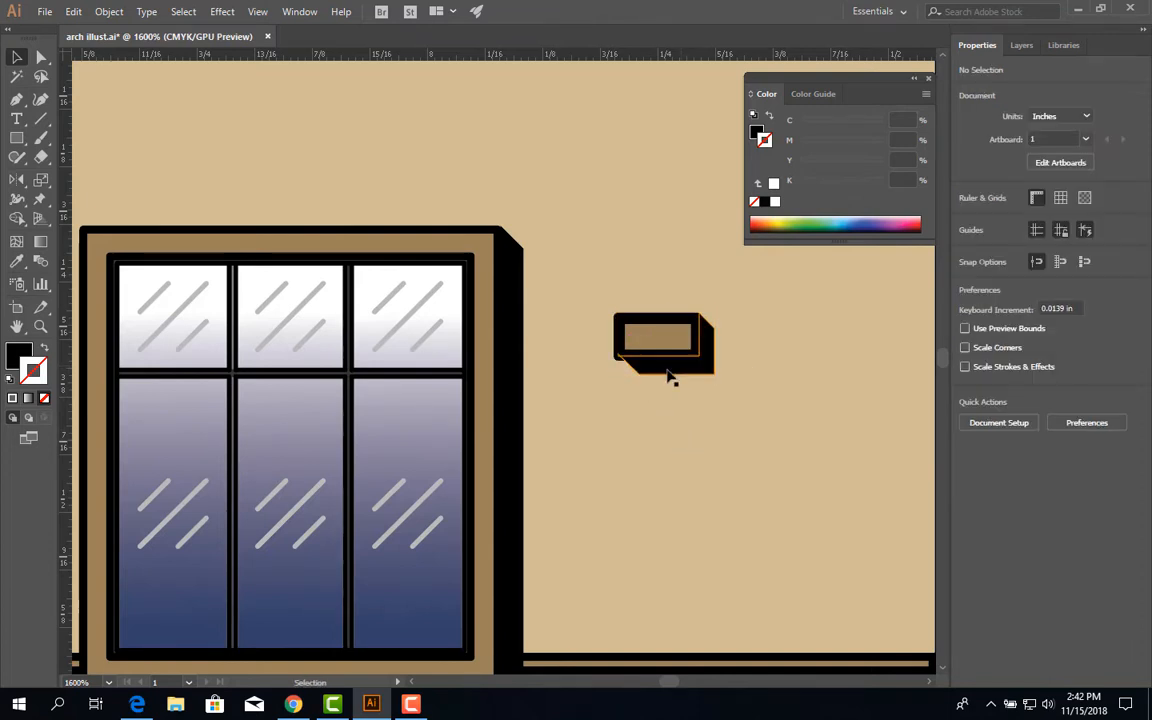
# - Trace a Pen-tool shadow below the upper wall trim, angled at the left brown pier and running along the beige wall to the right pier
pyautogui.scroll(-4, 676, 424)
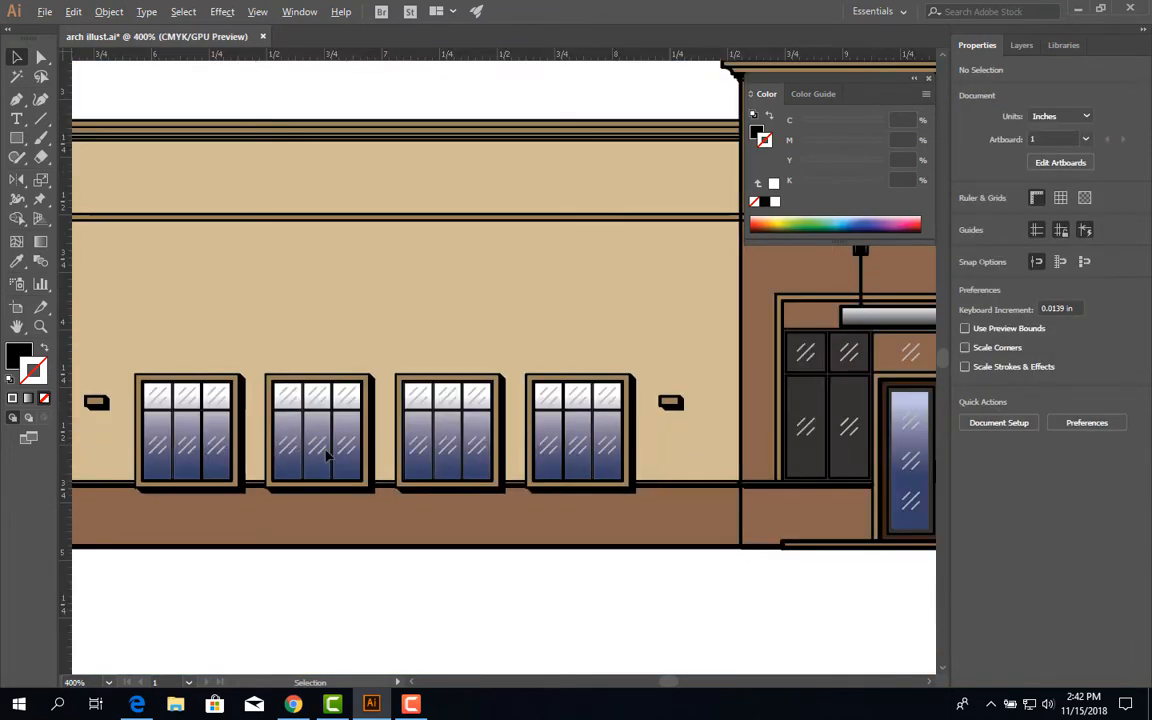
pyautogui.moveTo(189, 320); pyautogui.dragTo(419, 438)
pyautogui.scroll(3, 263, 348)
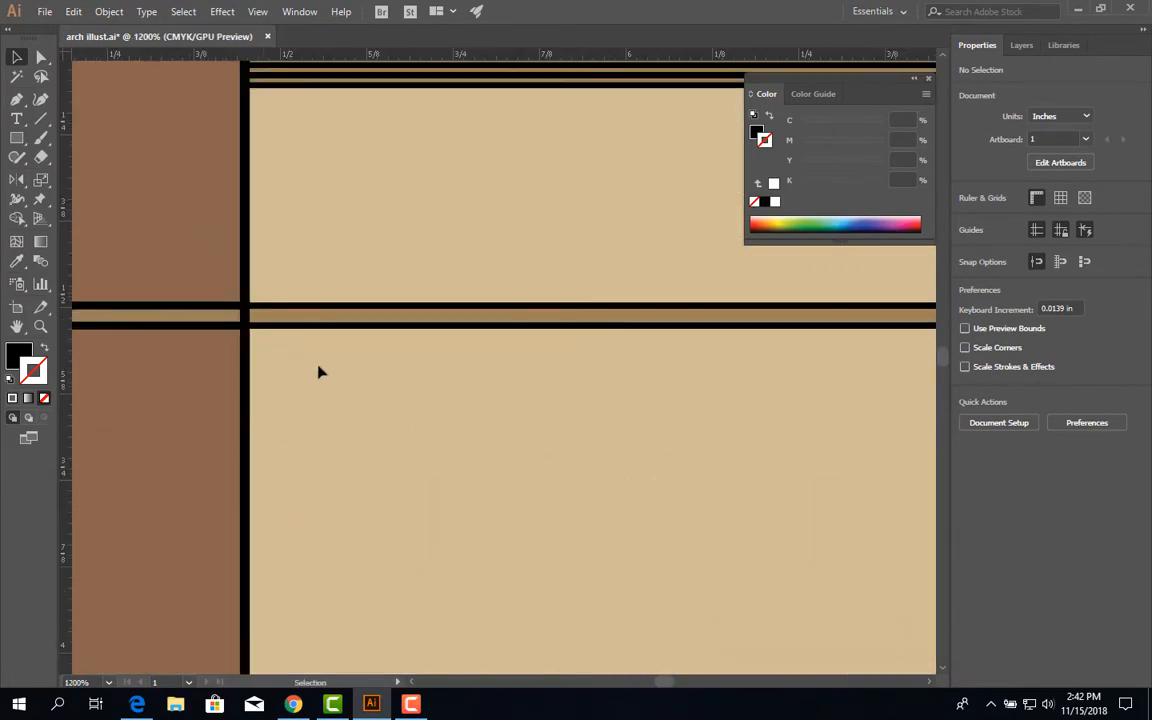
pyautogui.click(17, 99)
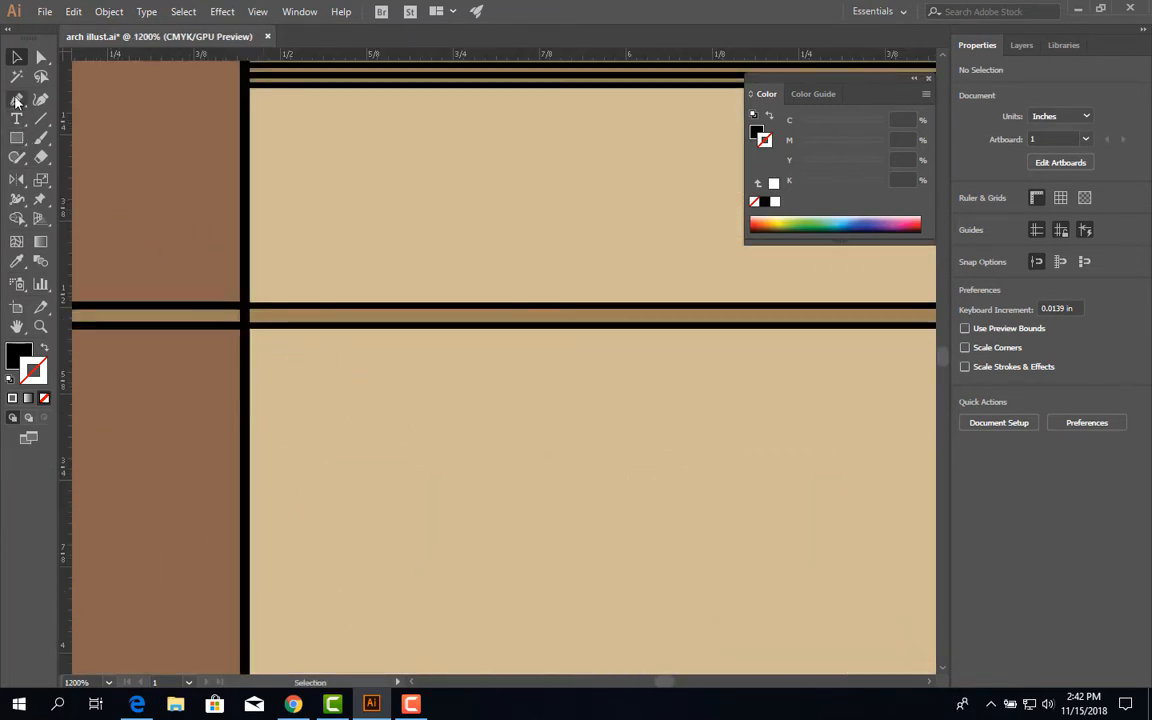
pyautogui.click(248, 328)
pyautogui.press('alt')
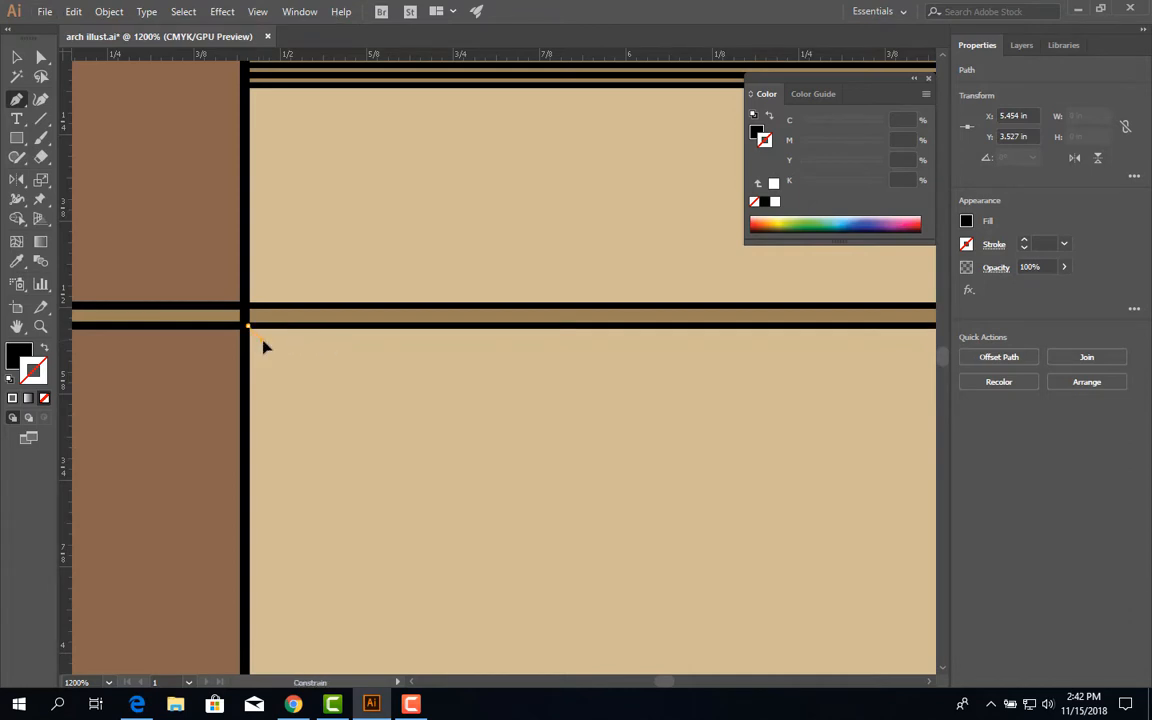
pyautogui.click(264, 344)
pyautogui.scroll(-1, 360, 355)
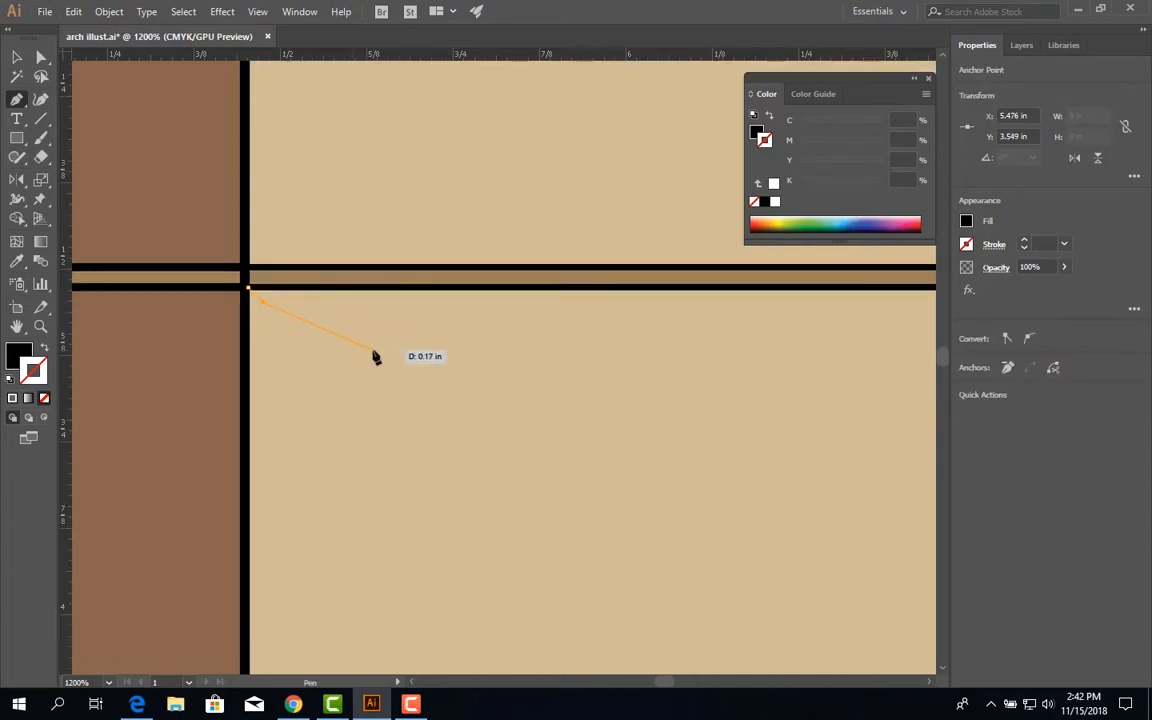
pyautogui.press('space')
pyautogui.moveTo(700, 345); pyautogui.dragTo(75, 327)
pyautogui.moveTo(689, 378); pyautogui.dragTo(75, 363)
pyautogui.moveTo(751, 391); pyautogui.dragTo(206, 423)
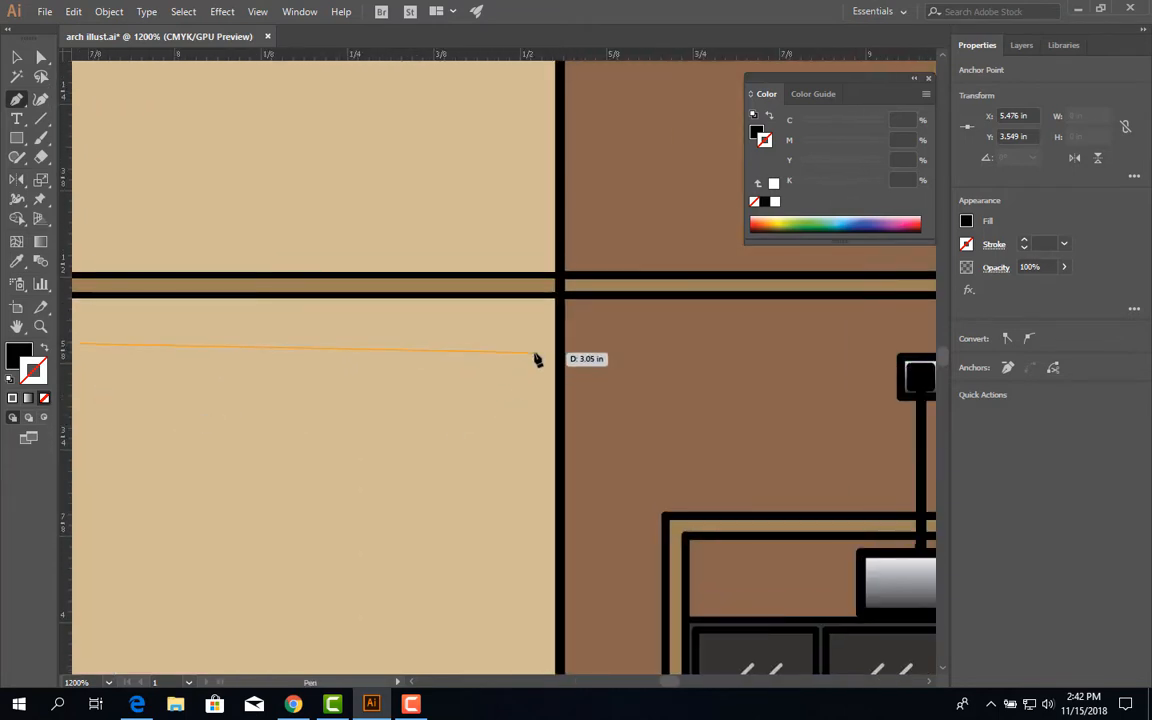
pyautogui.moveTo(560, 309); pyautogui.dragTo(561, 302)
pyautogui.click(559, 295)
# - Close the upper trim shadow at its starting point beside the left brown pier and deselect it
pyautogui.press('space')
pyautogui.moveTo(443, 330); pyautogui.dragTo(864, 369)
pyautogui.moveTo(231, 354); pyautogui.dragTo(877, 389)
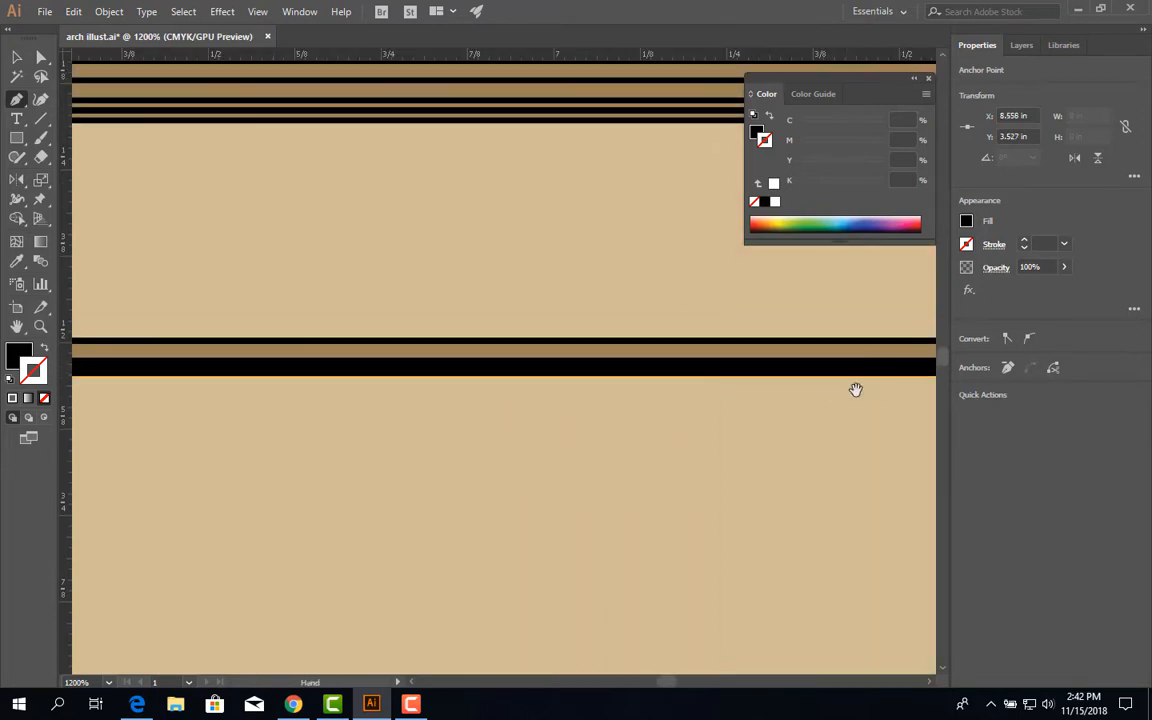
pyautogui.moveTo(132, 370); pyautogui.dragTo(665, 373)
pyautogui.moveTo(185, 376); pyautogui.dragTo(485, 405)
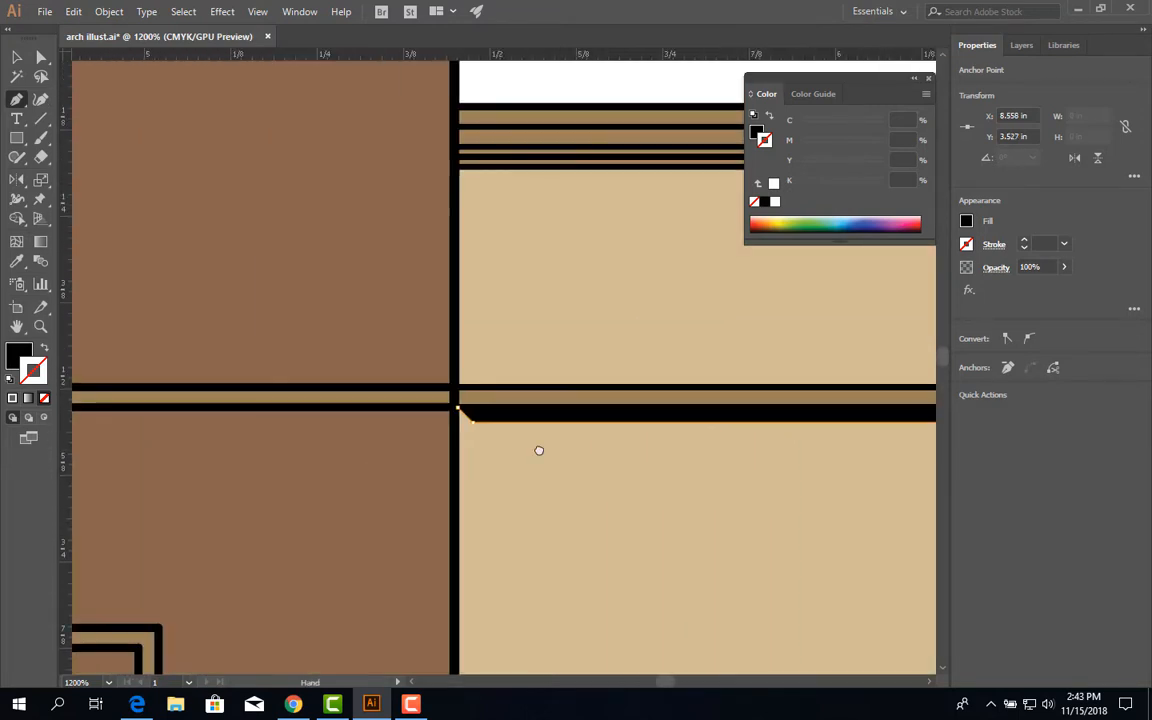
pyautogui.click(457, 407)
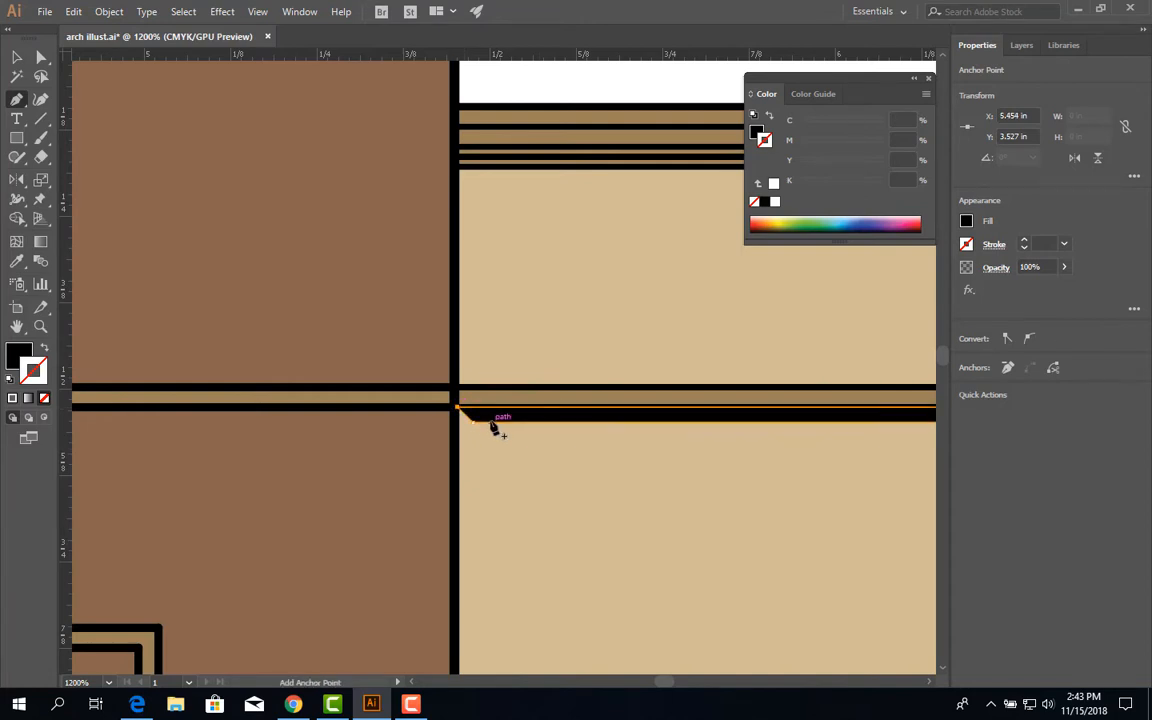
pyautogui.click(16, 57)
pyautogui.click(681, 491)
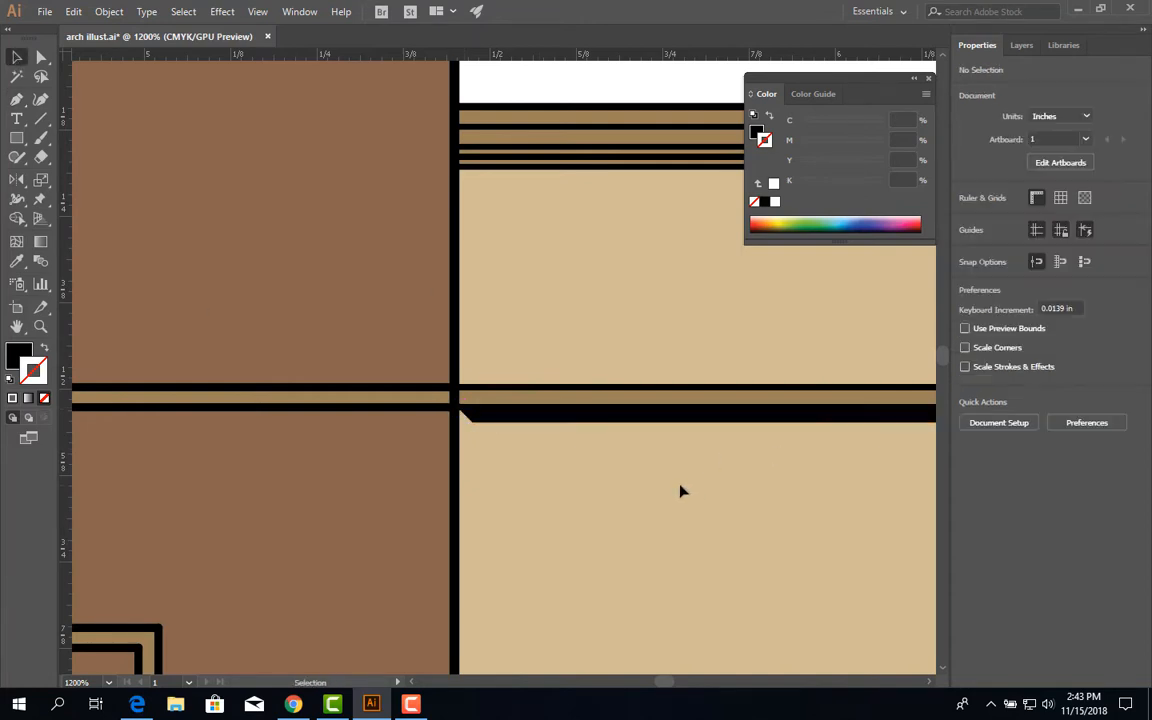
pyautogui.scroll(-3, 625, 475)
pyautogui.moveTo(627, 505); pyautogui.dragTo(437, 452)
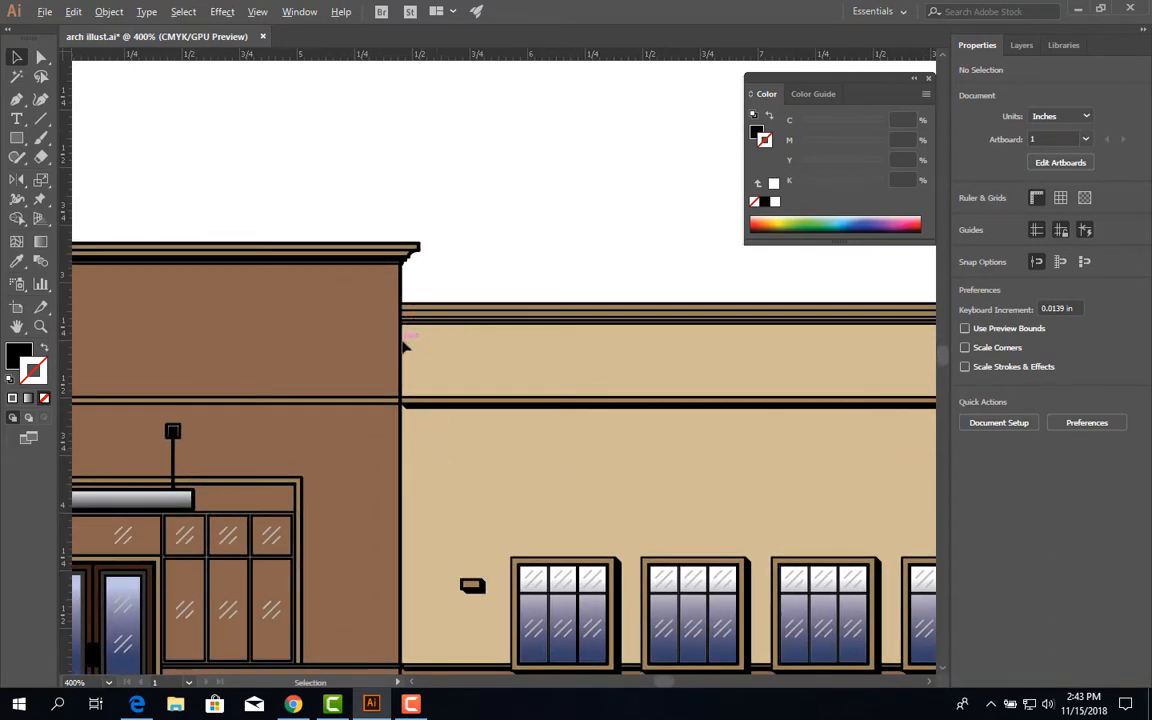
# - Start a Pen-tool shadow where the left brown pier meets the beige wall's cornice, angling down across the trim and straight down to the ground line
pyautogui.scroll(4, 405, 345)
pyautogui.press('p')
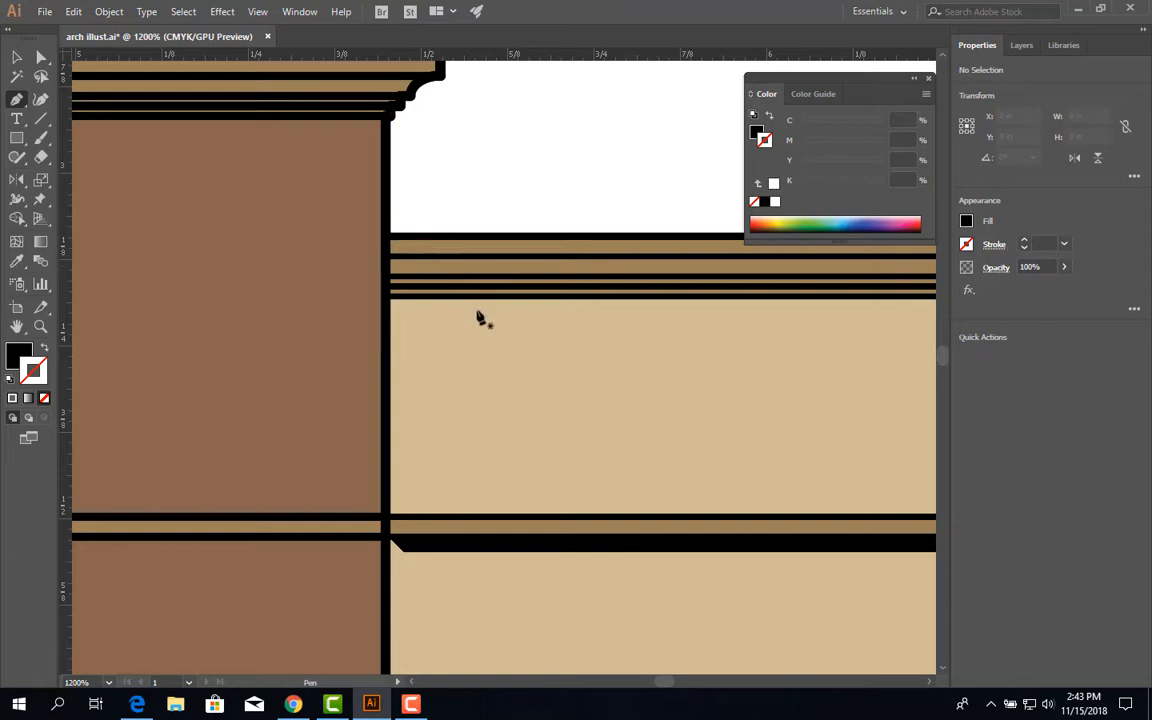
pyautogui.click(395, 104)
pyautogui.click(386, 237)
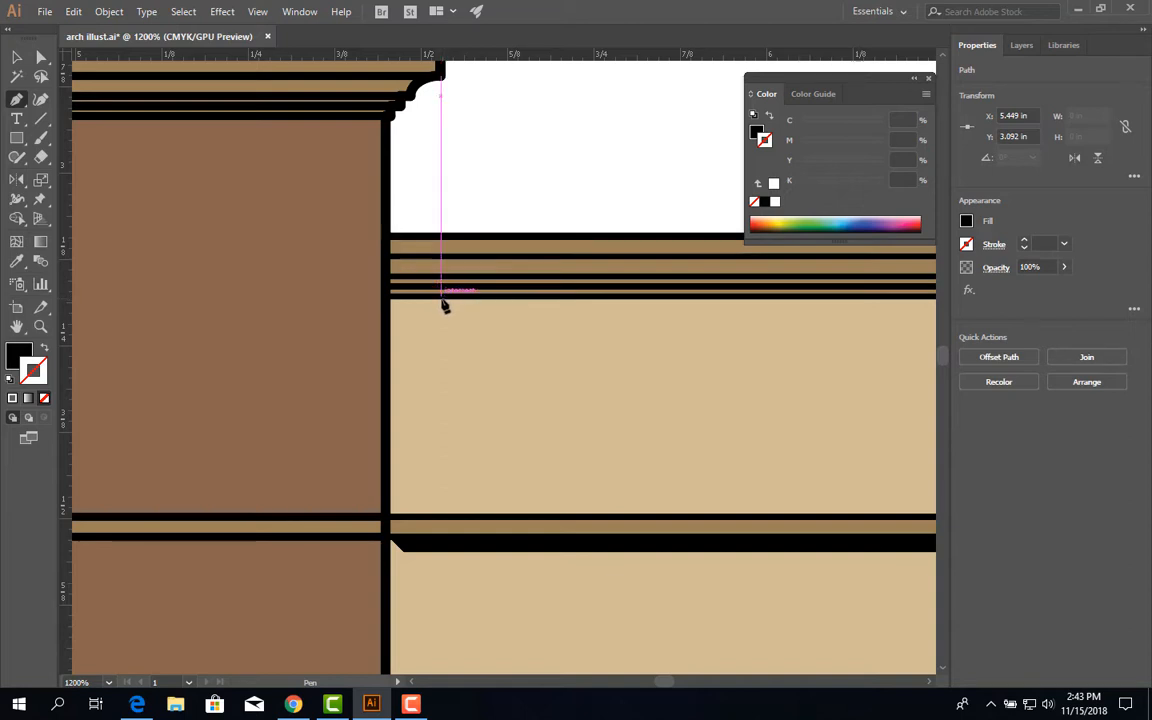
pyautogui.click(442, 294)
pyautogui.scroll(-5, 442, 336)
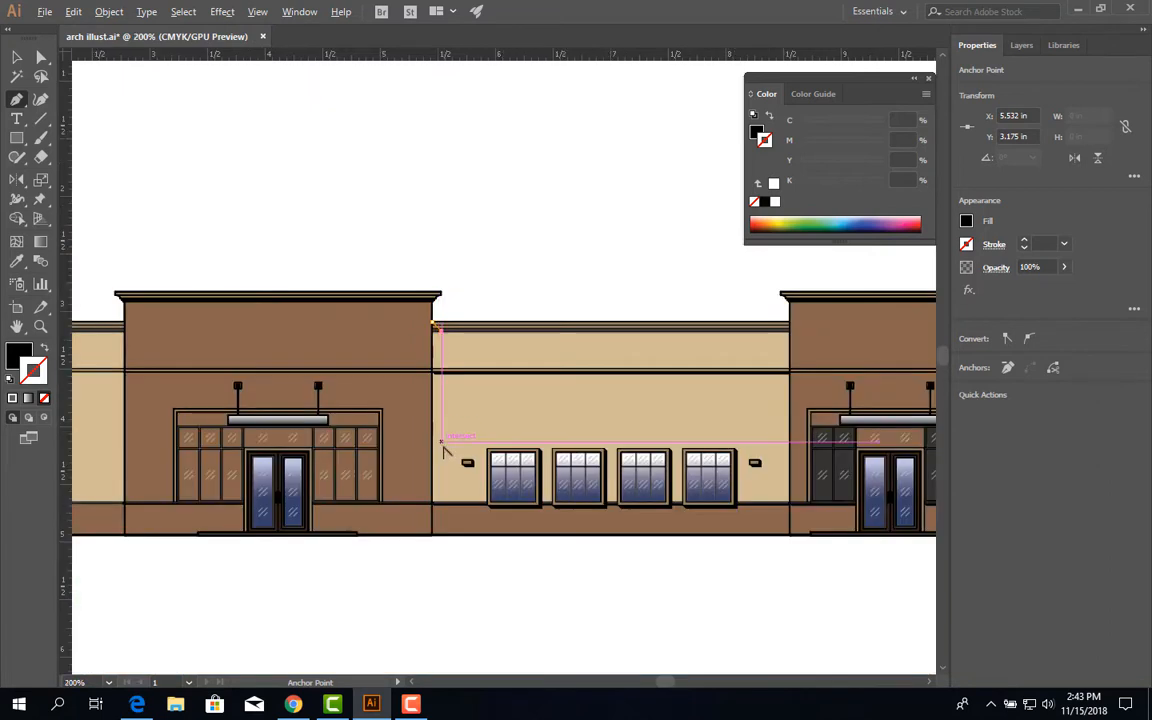
pyautogui.scroll(3, 440, 540)
pyautogui.scroll(2, 440, 535)
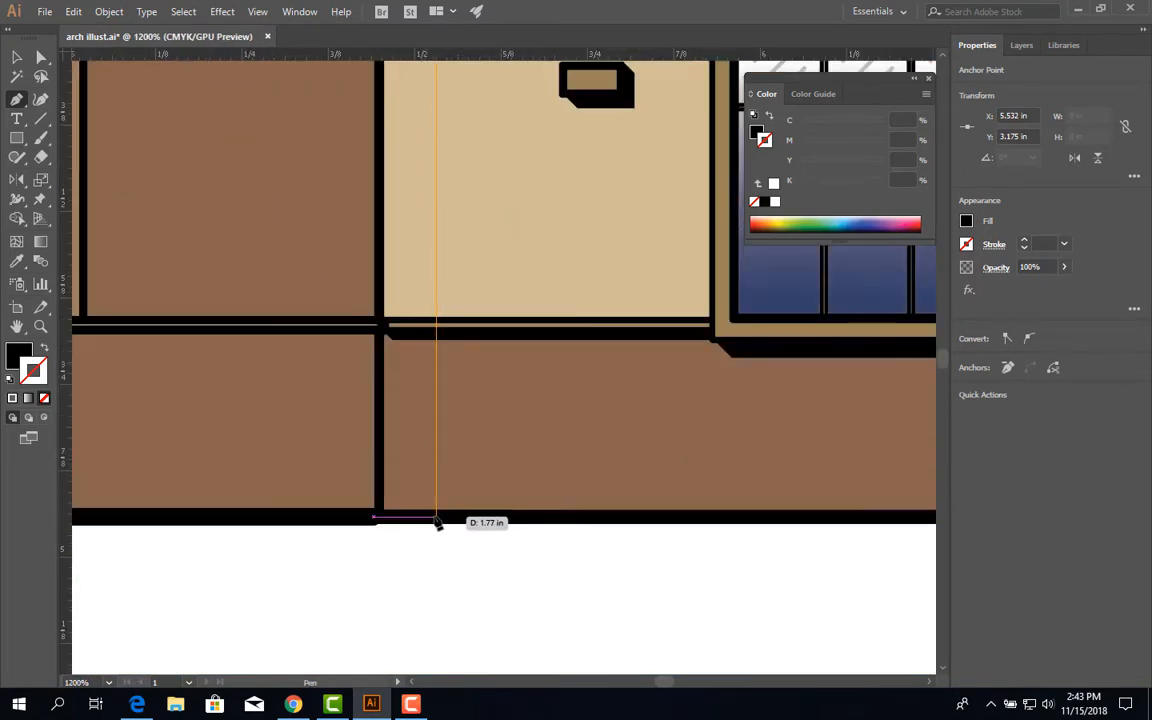
pyautogui.click(437, 522)
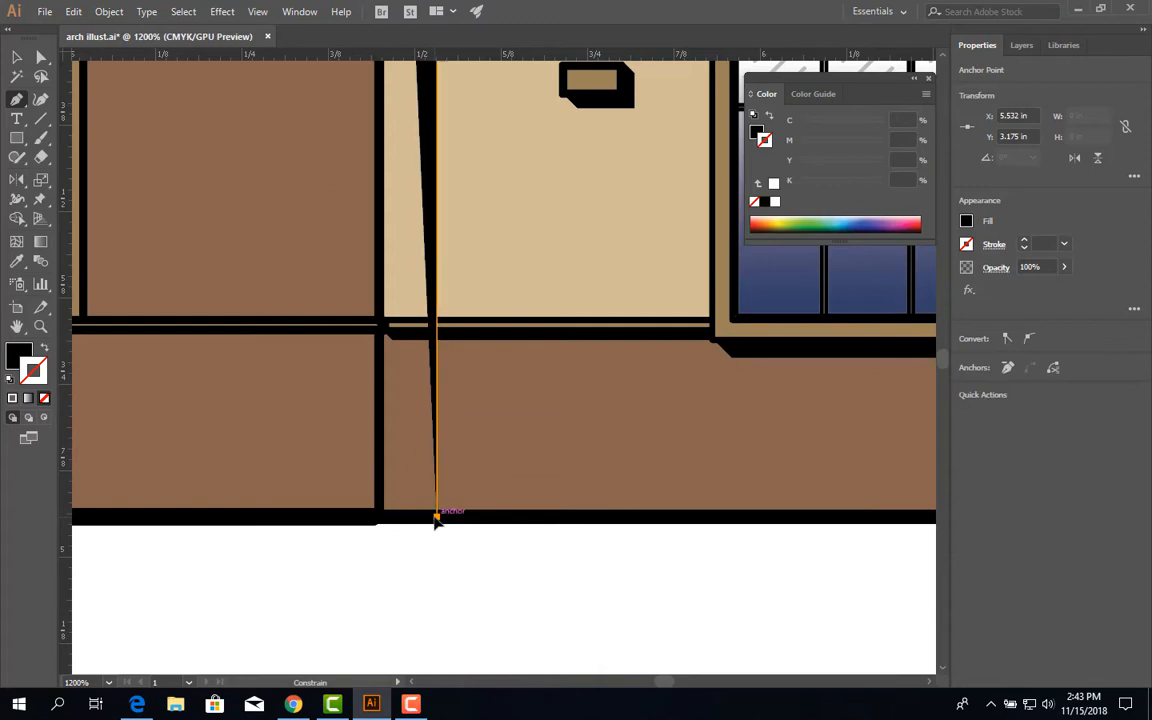
# - Close the pier shadow along the ground line and back up the pier's edge to its starting point, and deselect it
pyautogui.click(381, 520)
pyautogui.scroll(2, 378, 442)
pyautogui.scroll(-2, 383, 360)
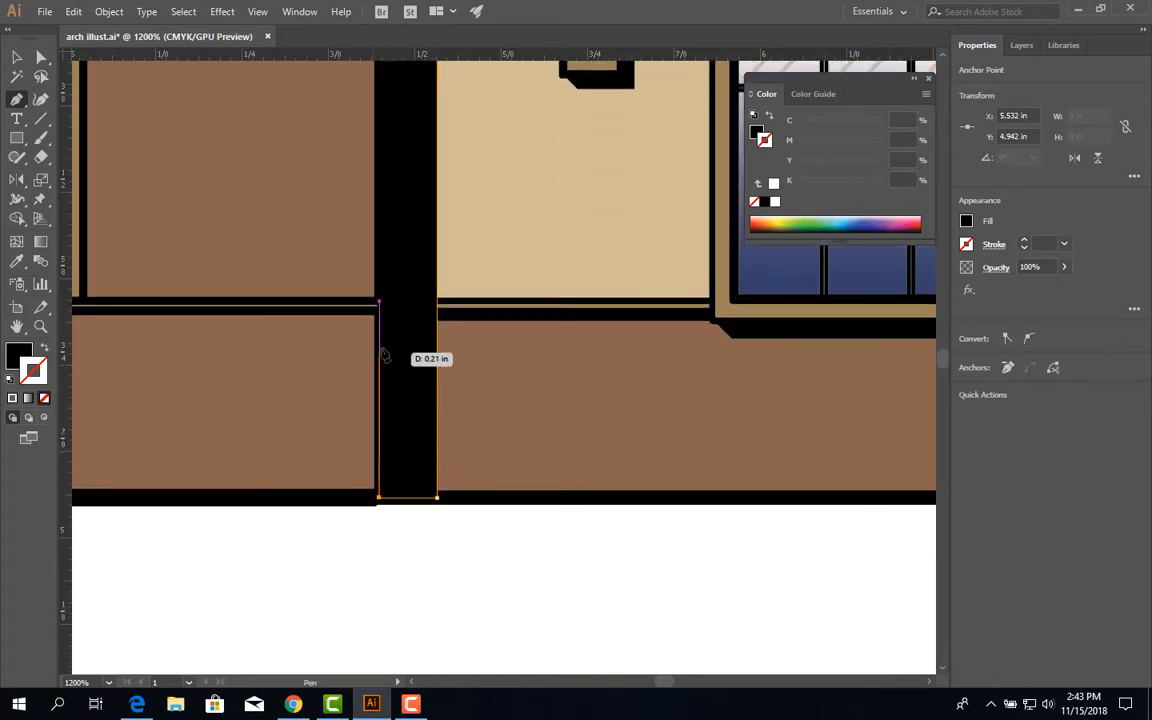
pyautogui.scroll(3, 385, 350)
pyautogui.scroll(10, 386, 348)
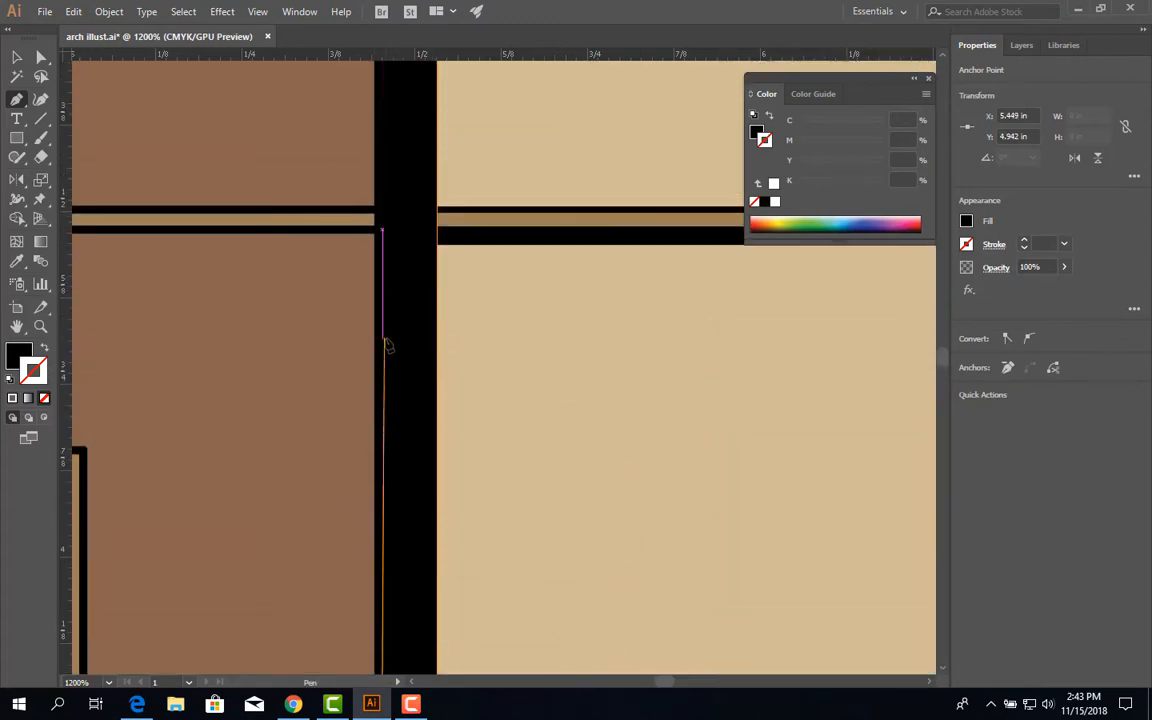
pyautogui.scroll(4, 387, 345)
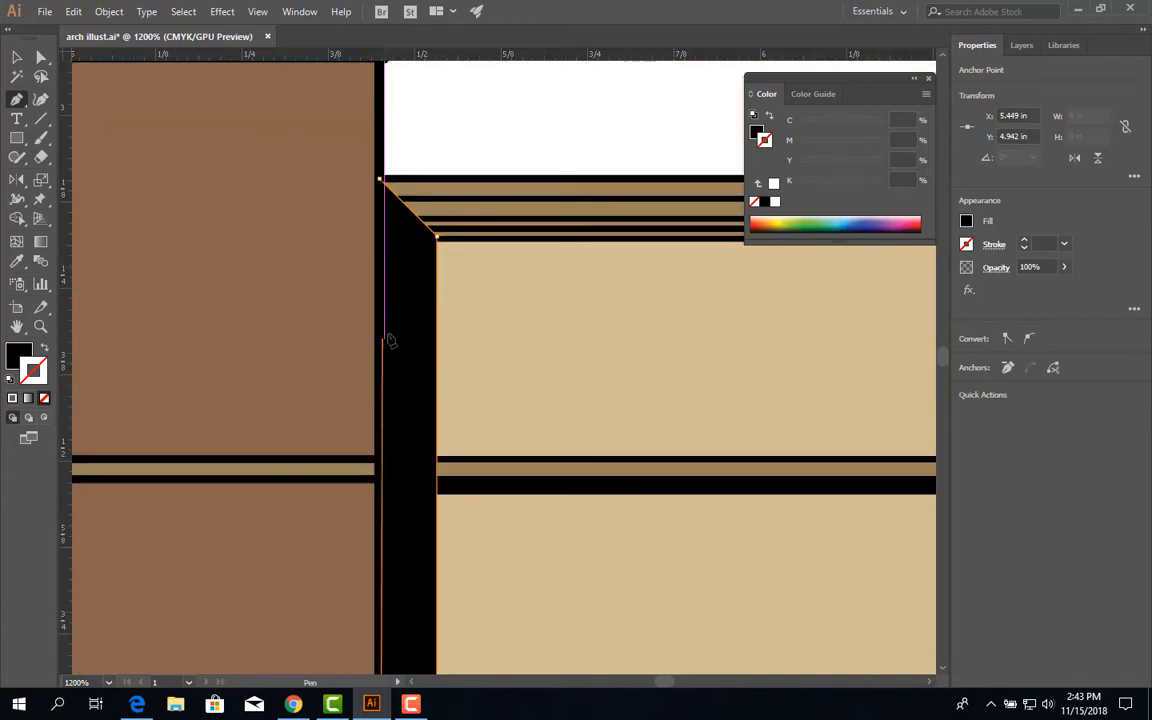
pyautogui.click(381, 181)
pyautogui.press('v')
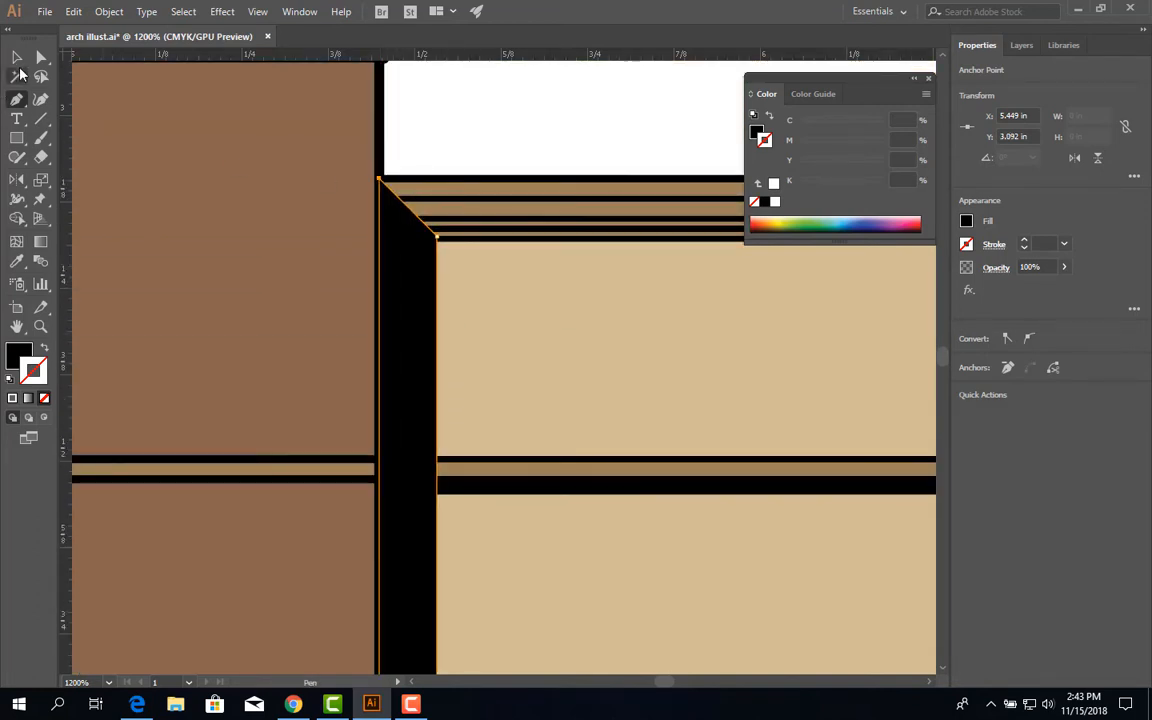
pyautogui.hotkey('ctrl', 'shift', 'a')
# - Select all shadow shapes on the beige wall between the two brown piers and unite them into one object
pyautogui.scroll(-5, 609, 411)
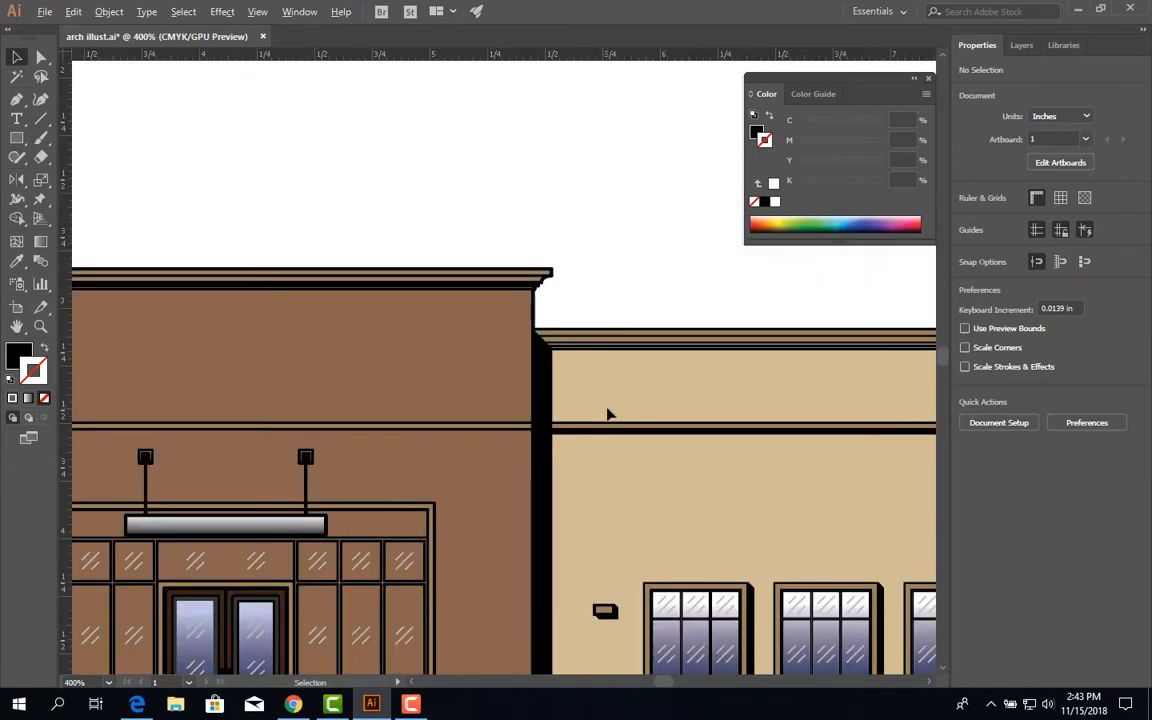
pyautogui.moveTo(679, 480); pyautogui.dragTo(429, 427)
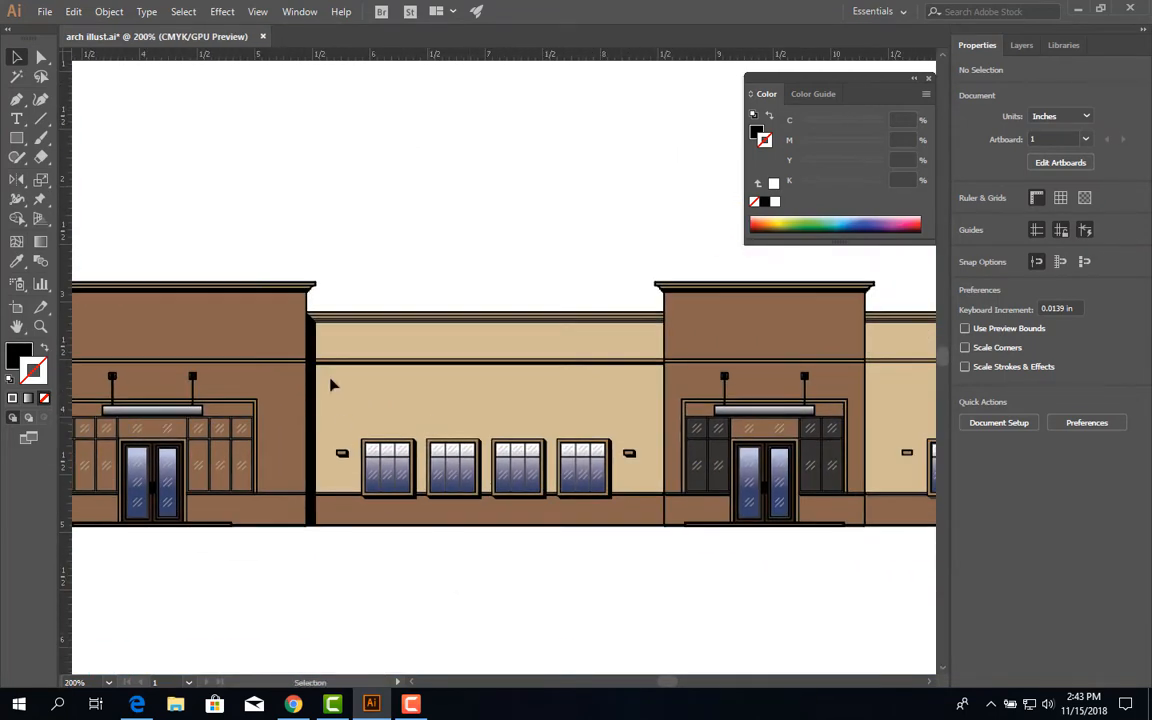
pyautogui.scroll(2, 312, 330)
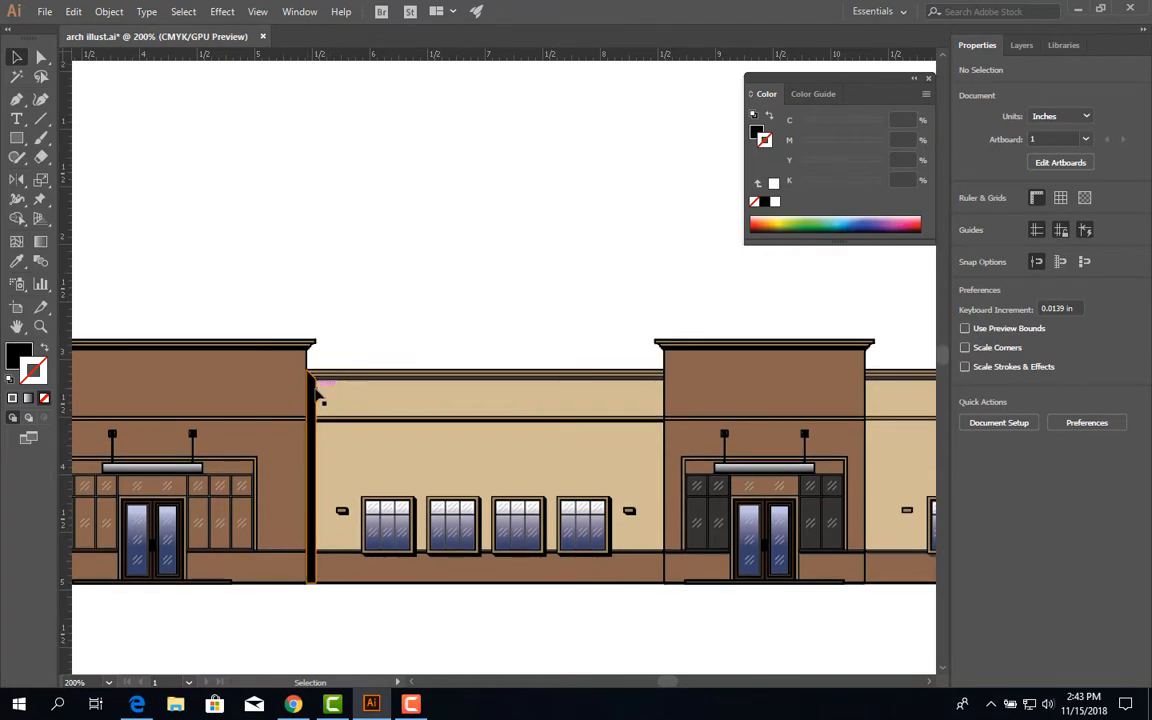
pyautogui.scroll(2, 316, 390)
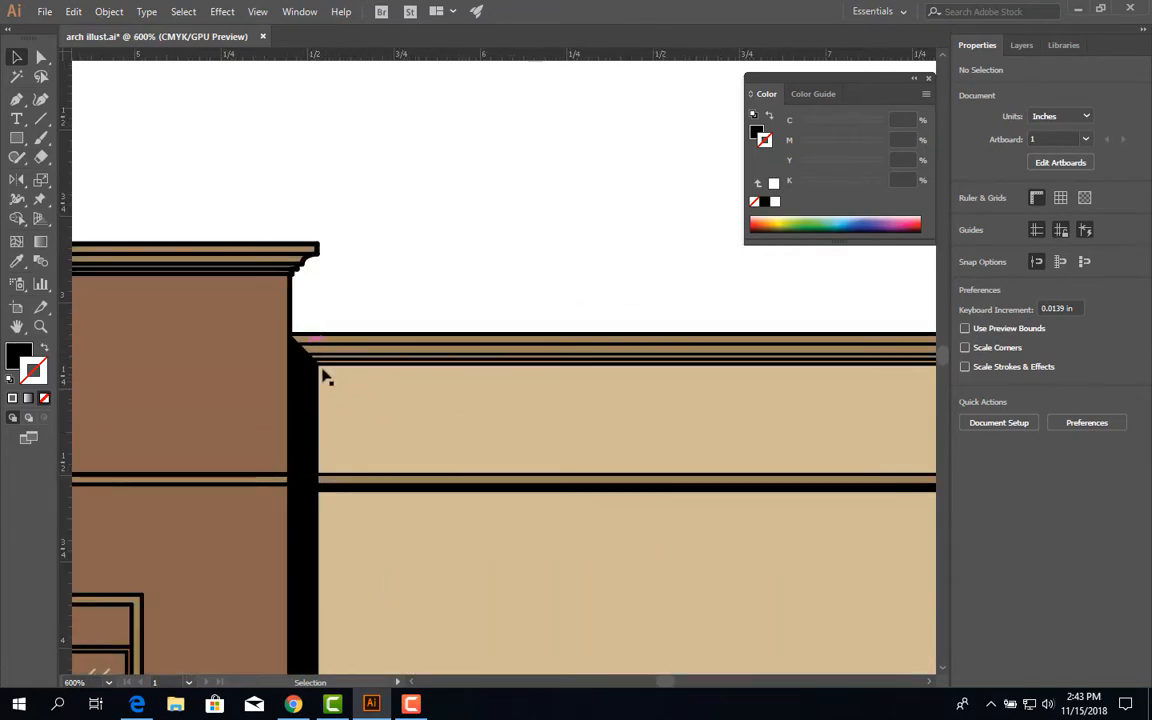
pyautogui.scroll(-3, 366, 430)
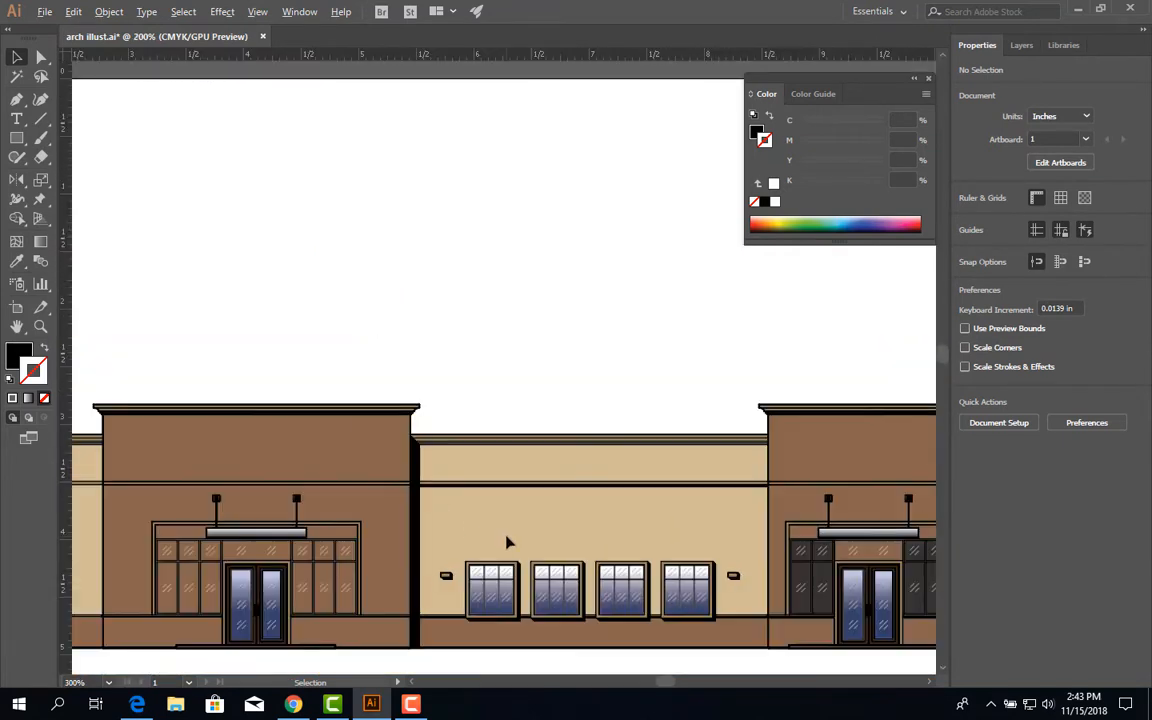
pyautogui.moveTo(522, 539); pyautogui.dragTo(350, 448)
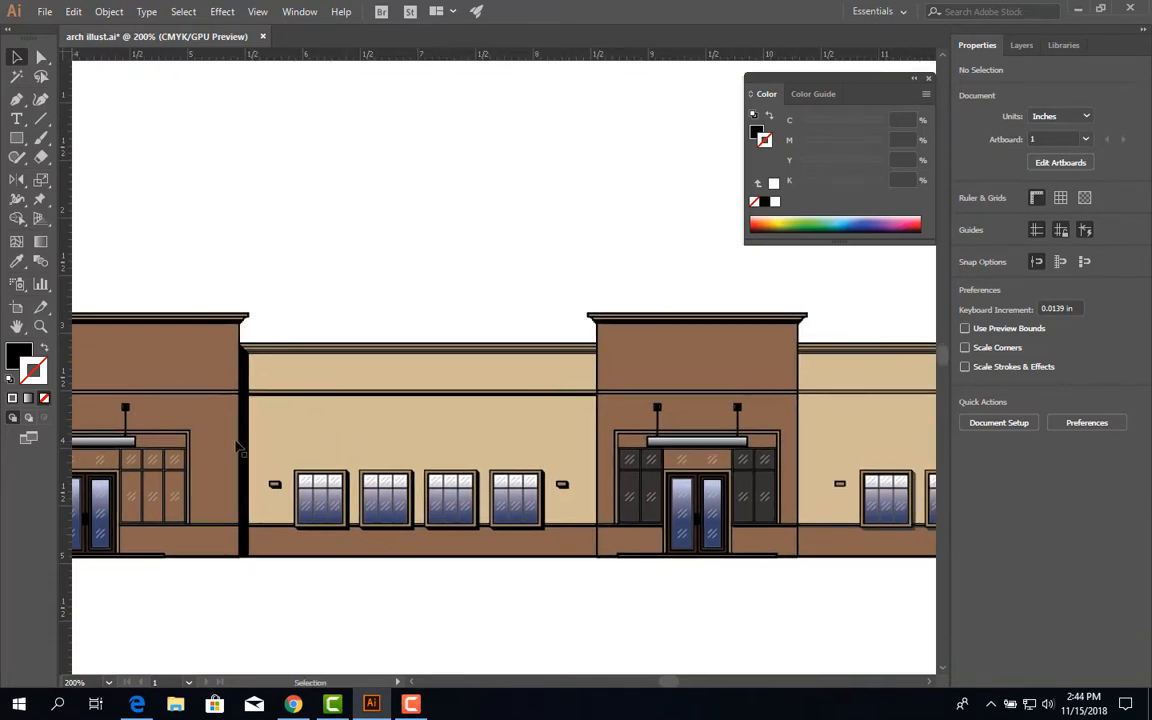
pyautogui.moveTo(212, 298); pyautogui.dragTo(612, 586)
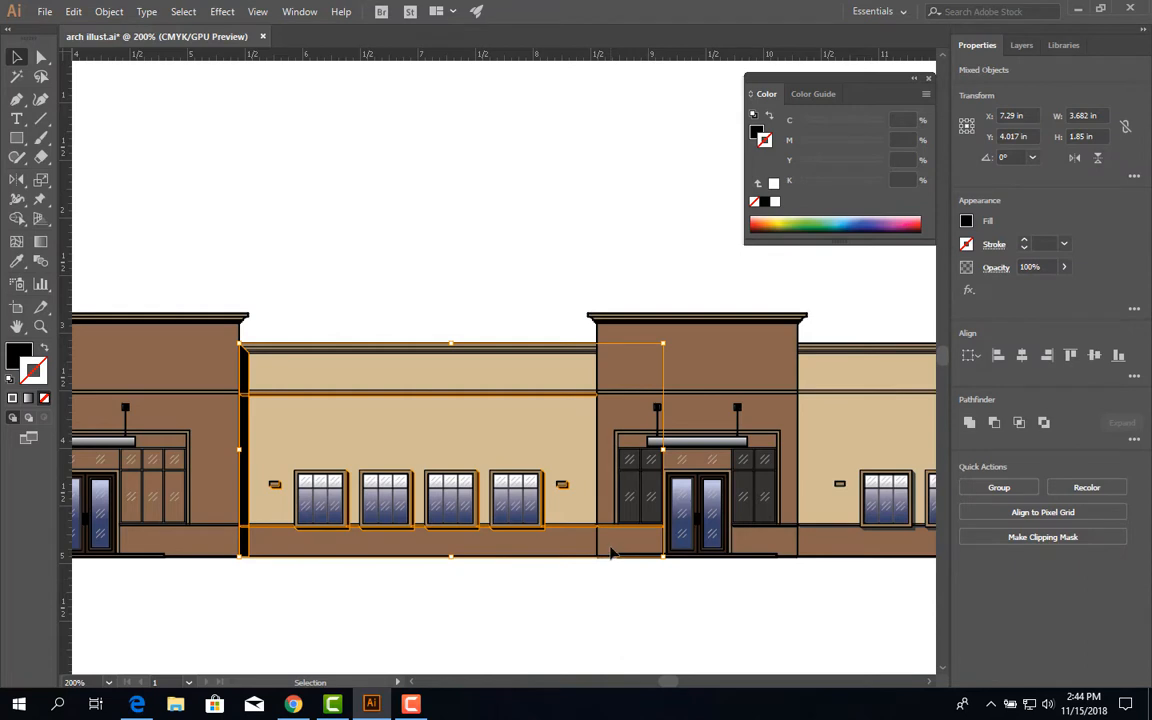
pyautogui.moveTo(199, 287); pyautogui.dragTo(582, 599)
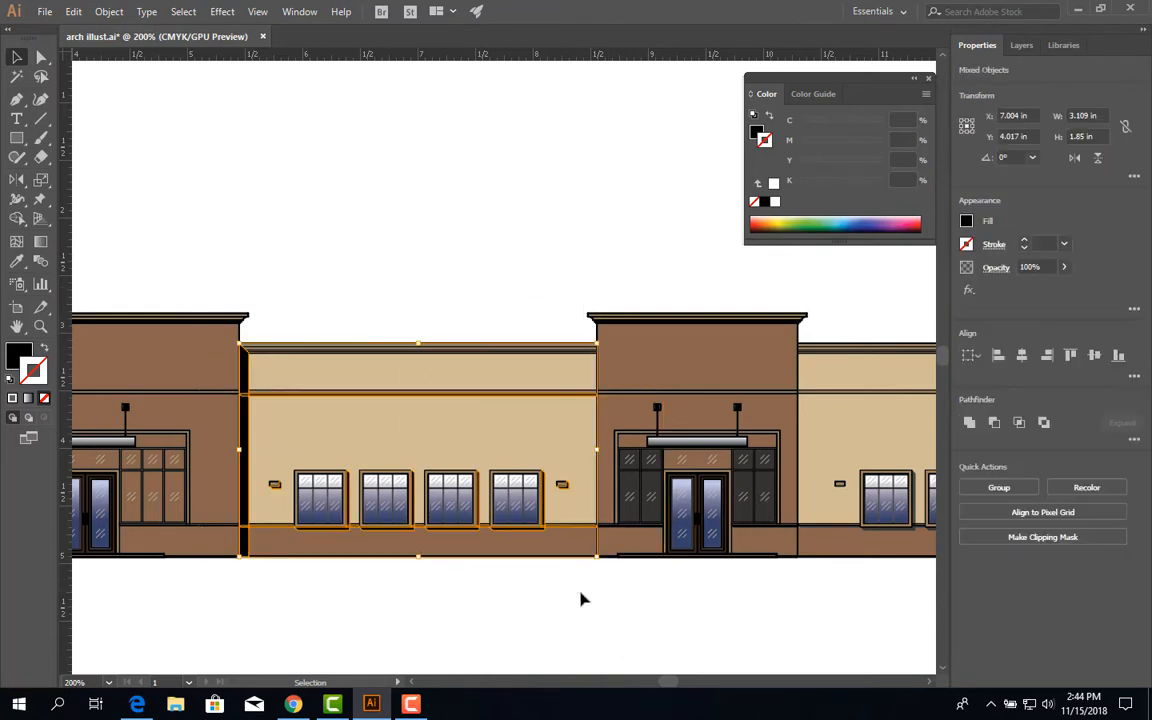
pyautogui.click(968, 425)
pyautogui.click(482, 601)
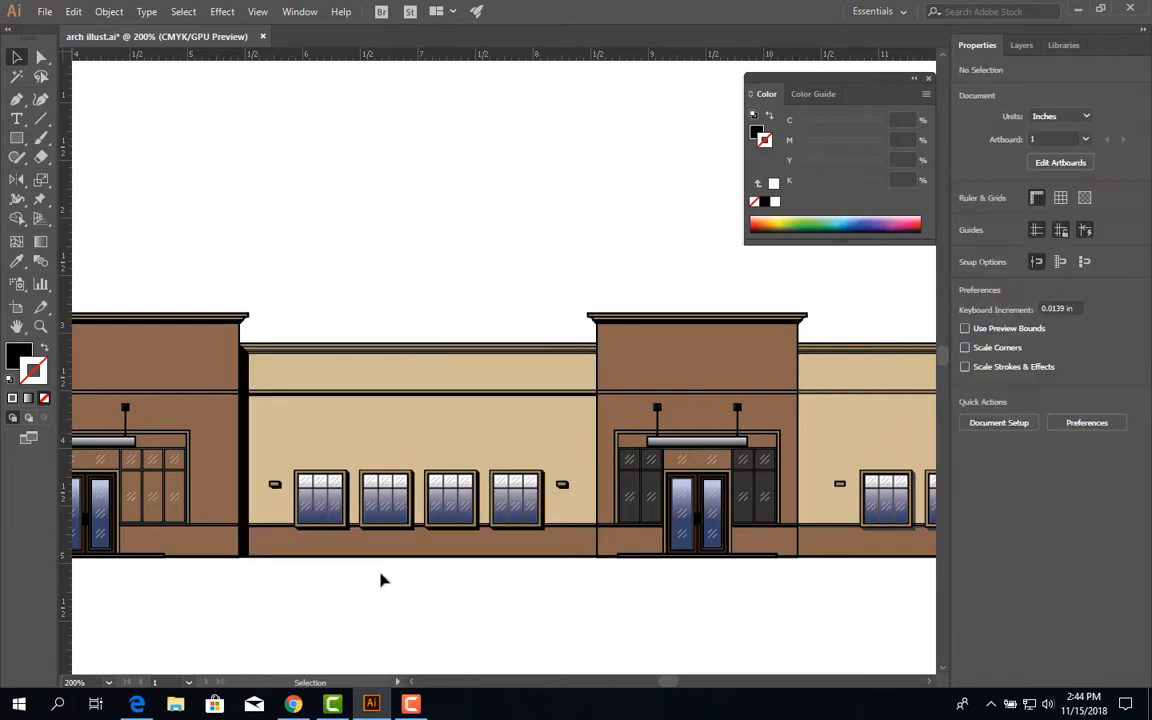
# - Set the united wall shadow's opacity to 85% and deselect it
pyautogui.click(245, 513)
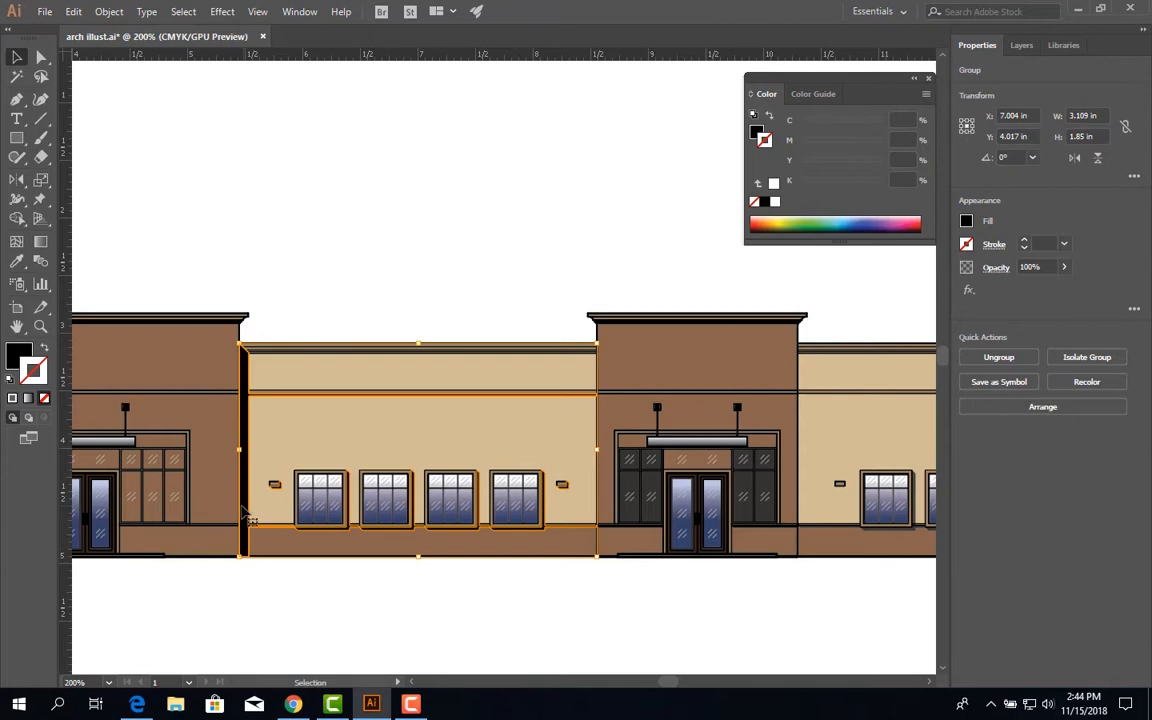
pyautogui.scroll(6, 244, 509)
pyautogui.scroll(-6, 244, 509)
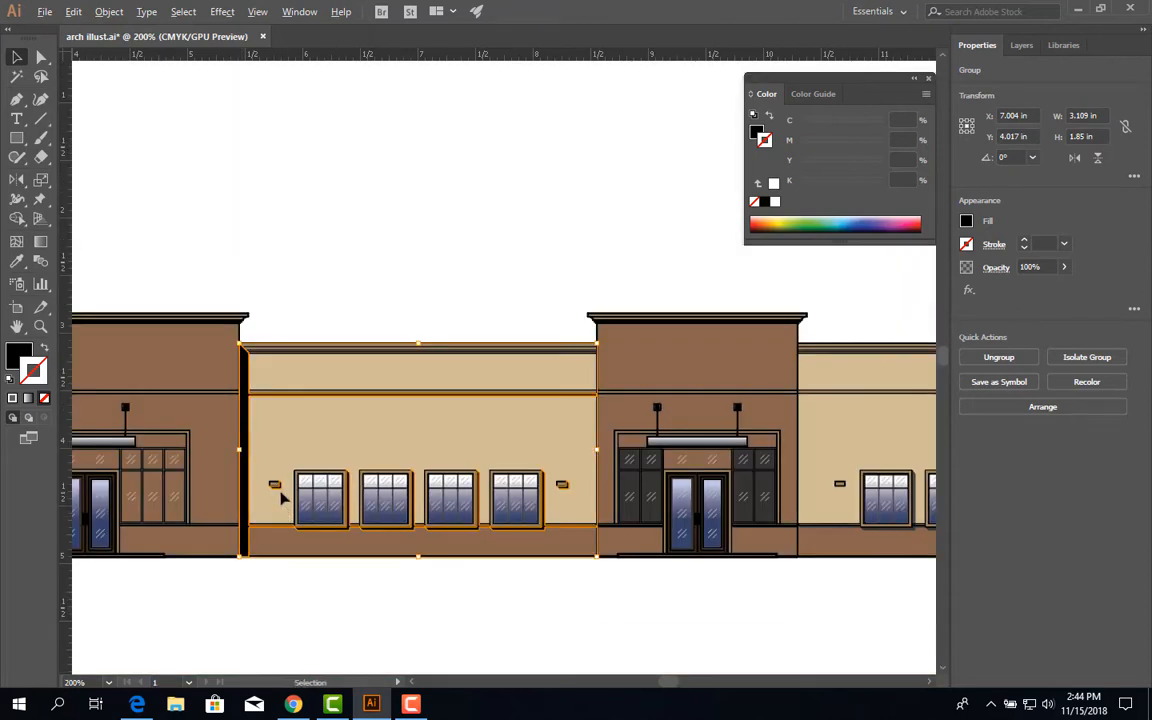
pyautogui.scroll(4, 278, 496)
pyautogui.scroll(-3, 274, 490)
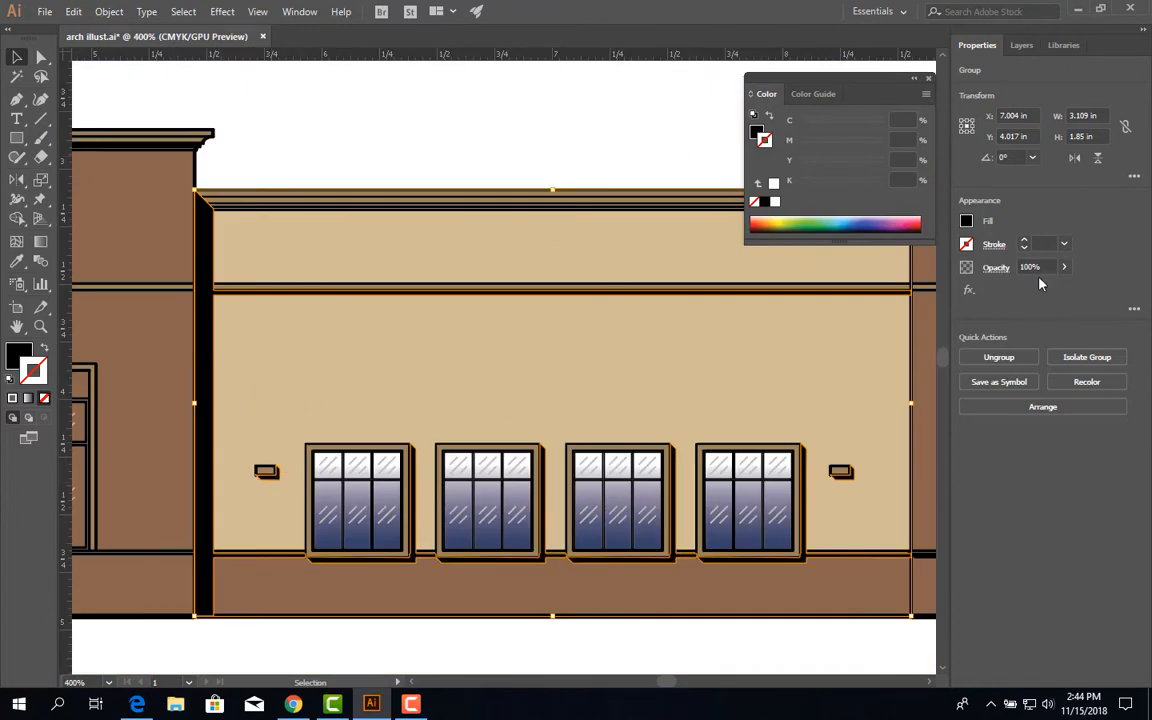
pyautogui.click(1064, 267)
pyautogui.moveTo(1066, 290); pyautogui.dragTo(1041, 290)
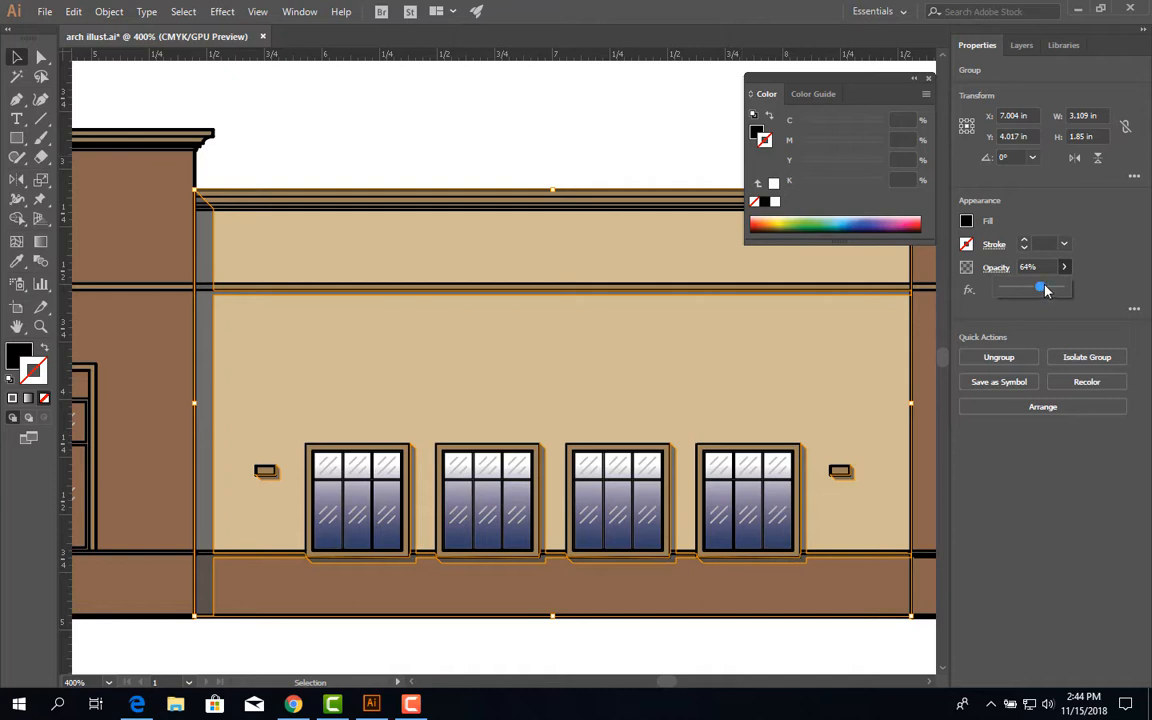
pyautogui.click(1049, 267)
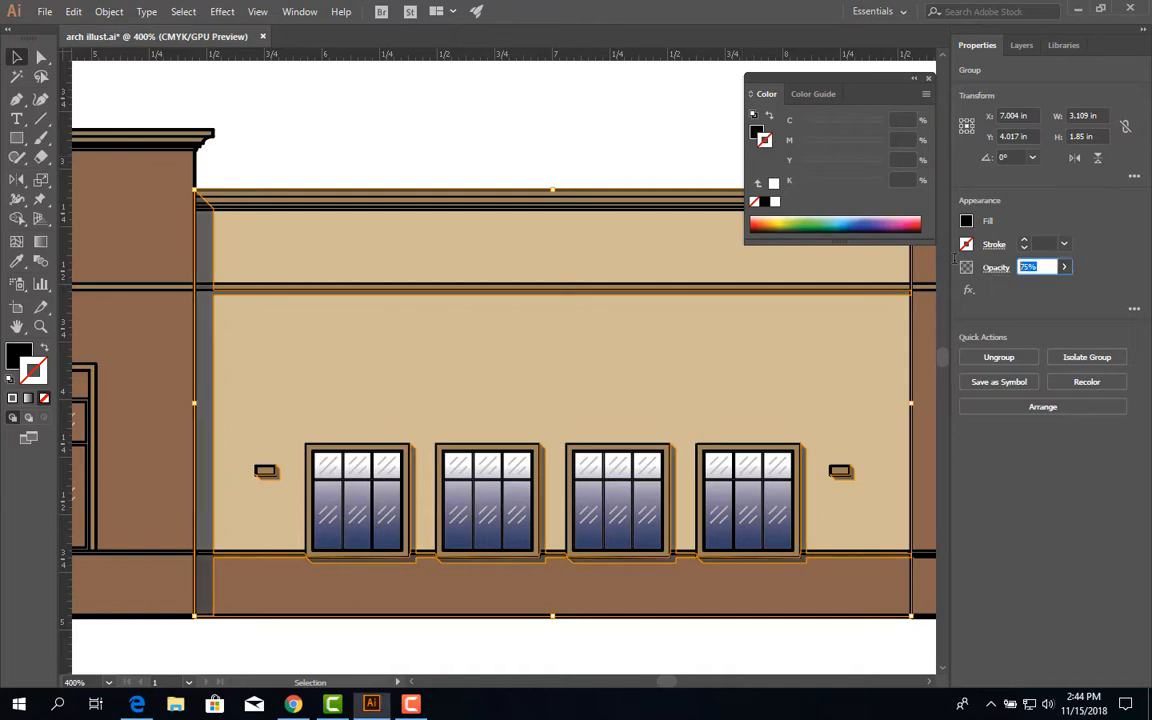
pyautogui.press('Return')
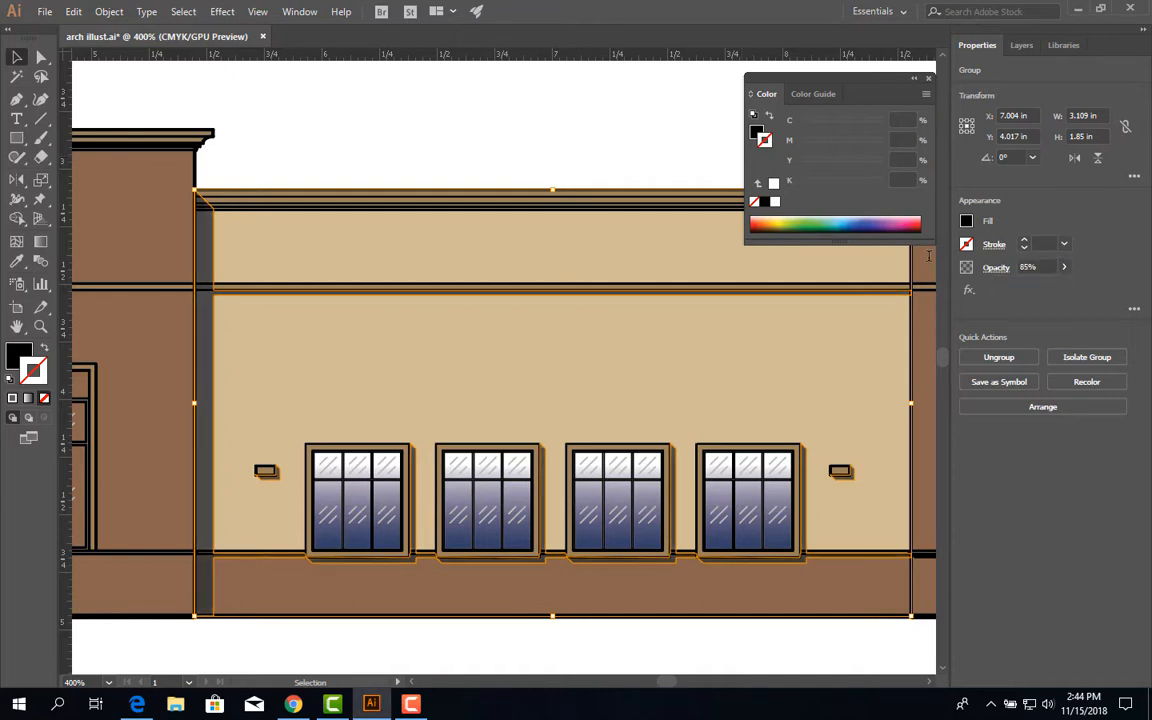
pyautogui.click(519, 138)
# - Examine the semi-transparent shadows around the windows, wall fixtures, trim and left pier of the beige wall
pyautogui.scroll(-1, 527, 543)
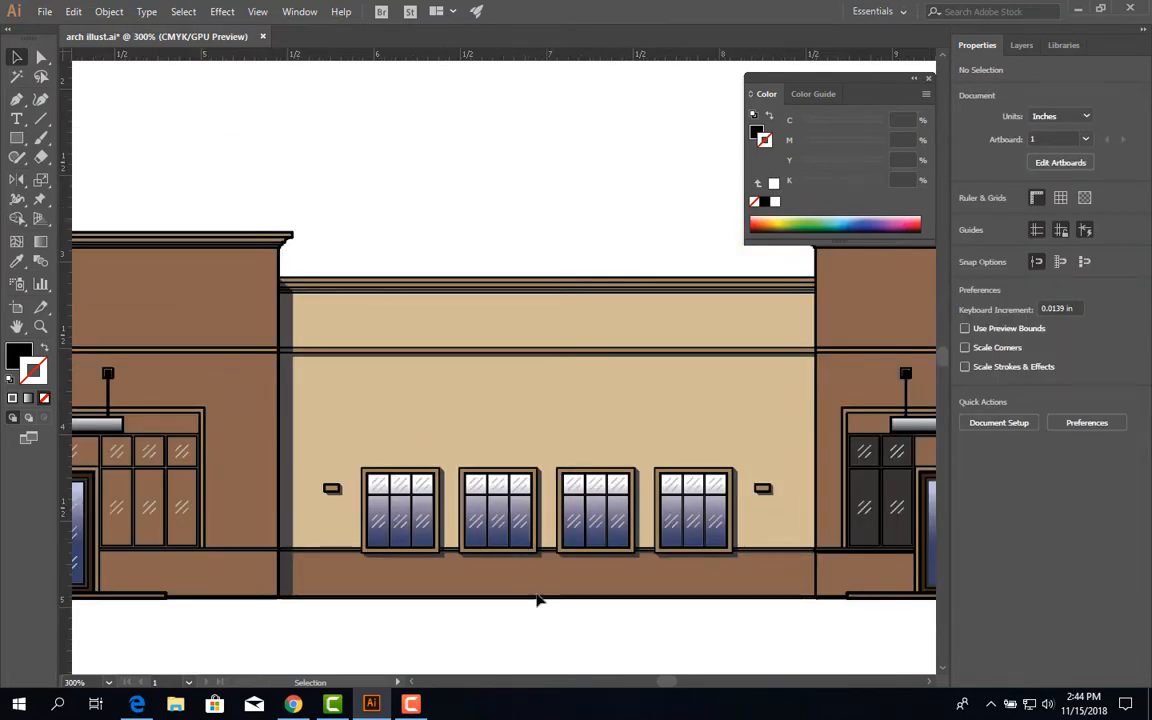
pyautogui.moveTo(506, 449); pyautogui.dragTo(418, 330)
pyautogui.scroll(3, 250, 507)
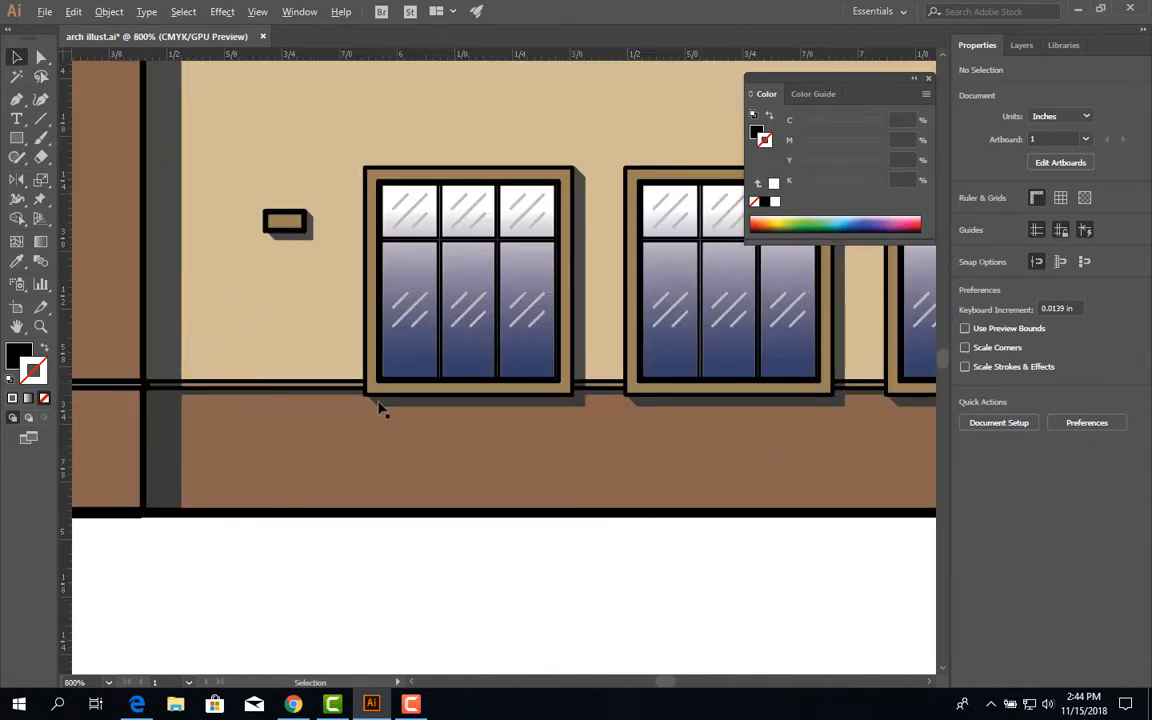
pyautogui.scroll(-2, 617, 406)
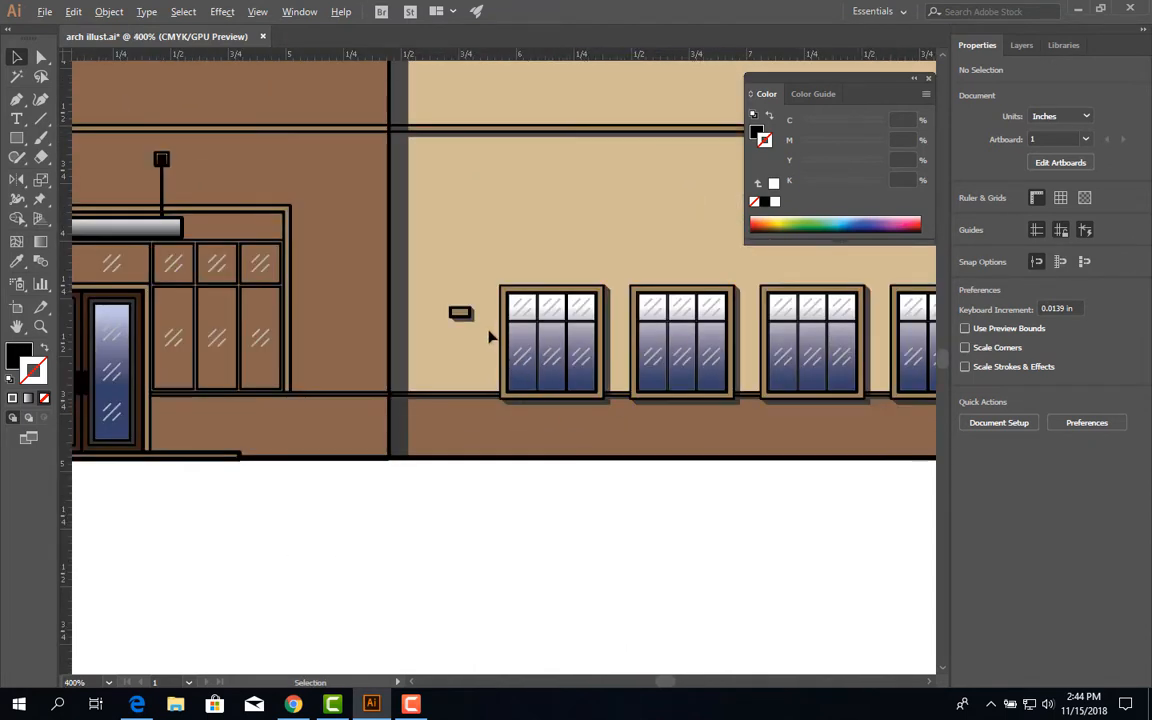
pyautogui.moveTo(491, 254); pyautogui.dragTo(366, 381)
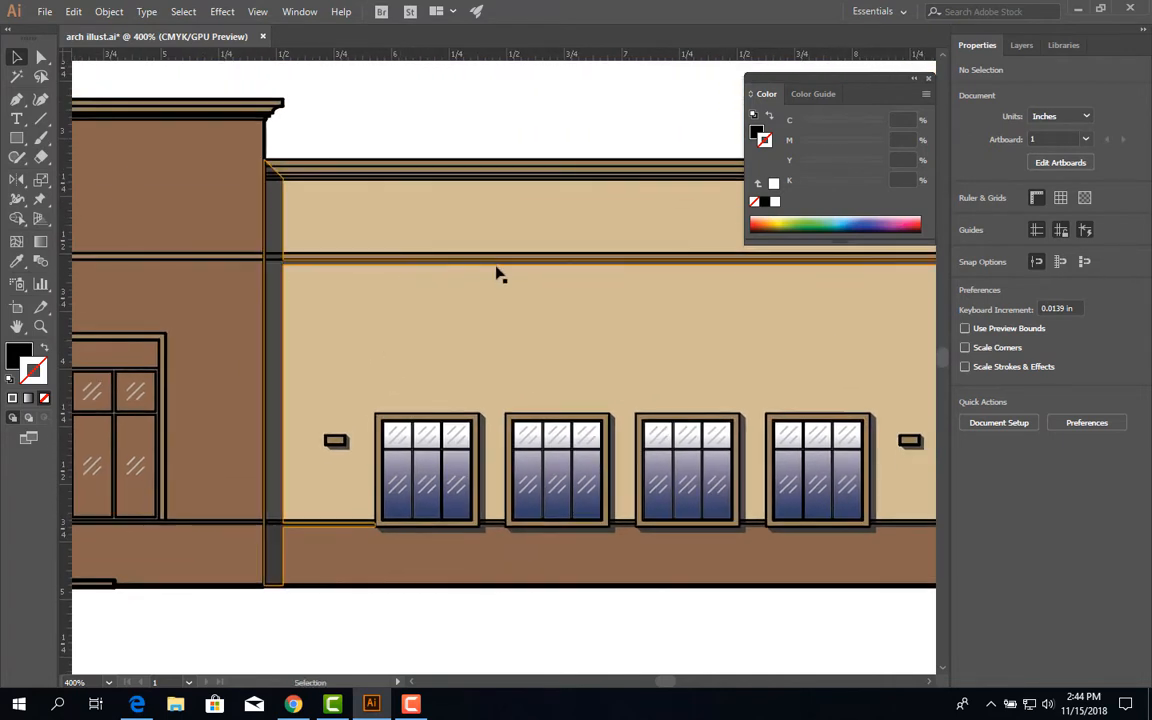
pyautogui.scroll(-2, 485, 332)
pyautogui.scroll(1, 512, 500)
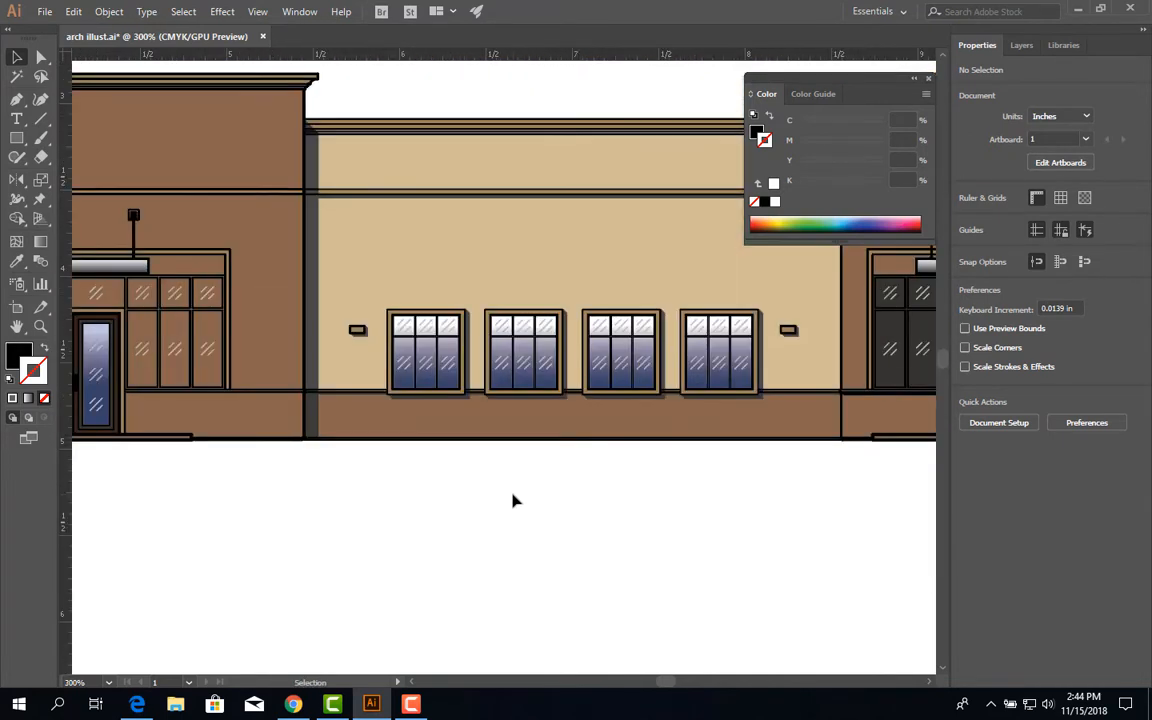
pyautogui.moveTo(489, 458); pyautogui.dragTo(460, 579)
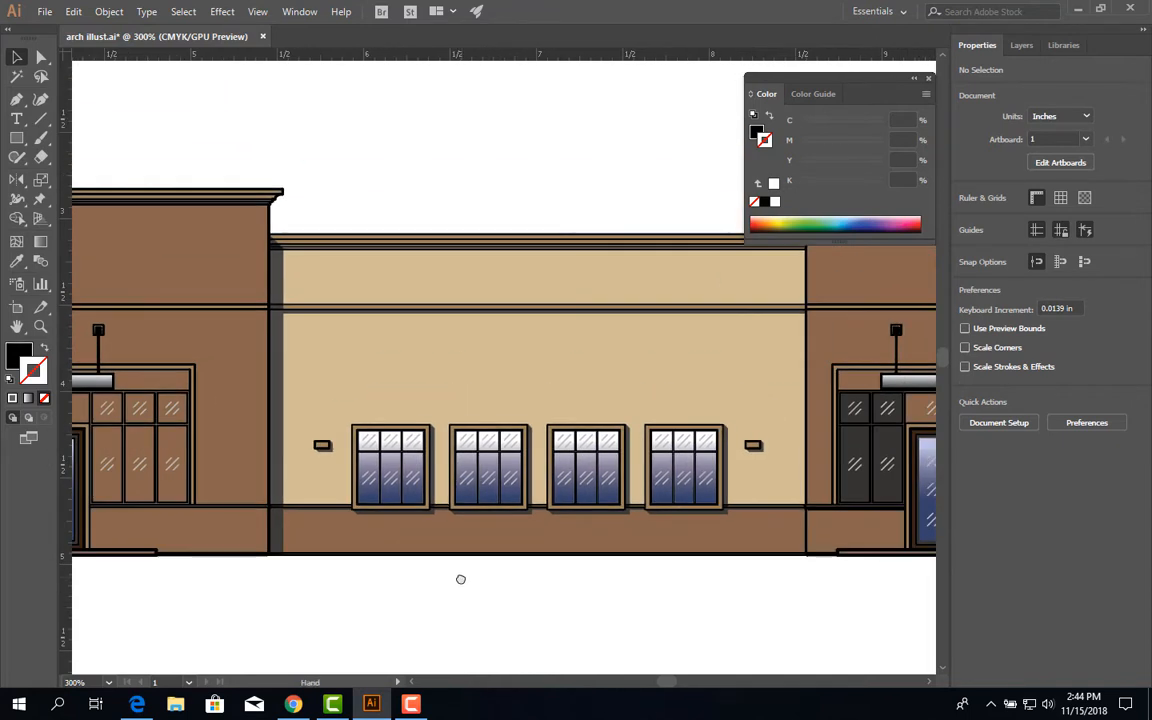
pyautogui.scroll(-2, 440, 563)
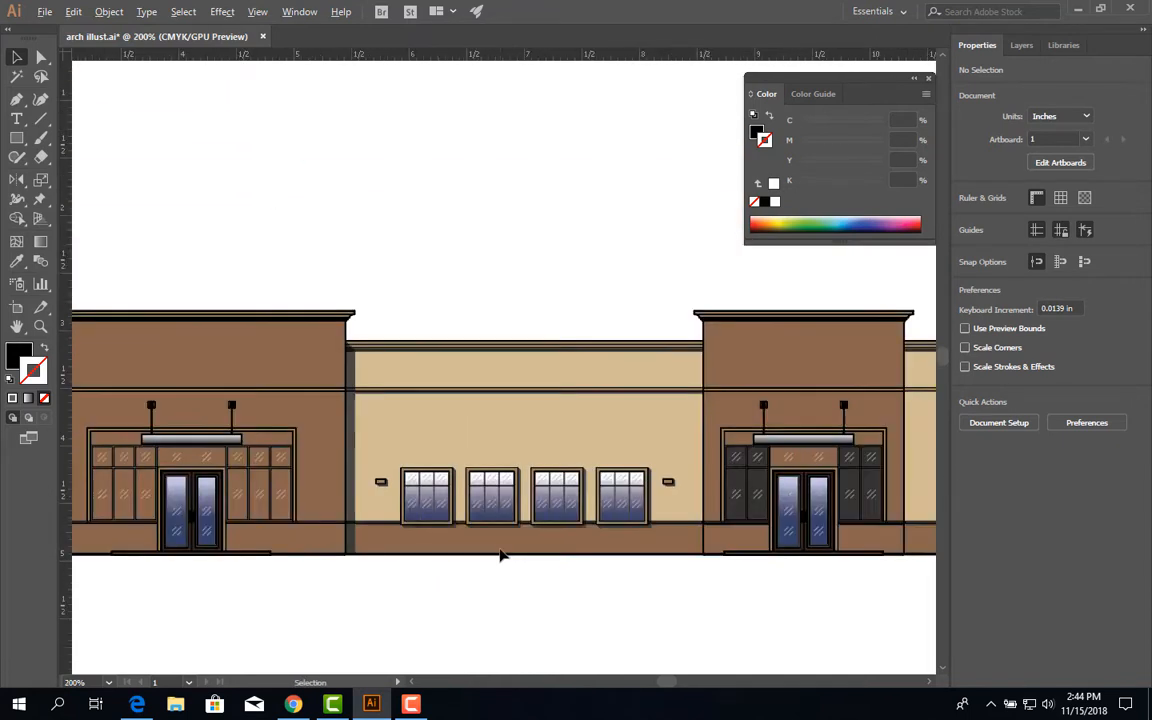
# - Compare the shadowed window bay with the unshadowed bays and entrances farther along the elevation
pyautogui.moveTo(442, 486); pyautogui.dragTo(369, 449)
pyautogui.moveTo(726, 432); pyautogui.dragTo(385, 423)
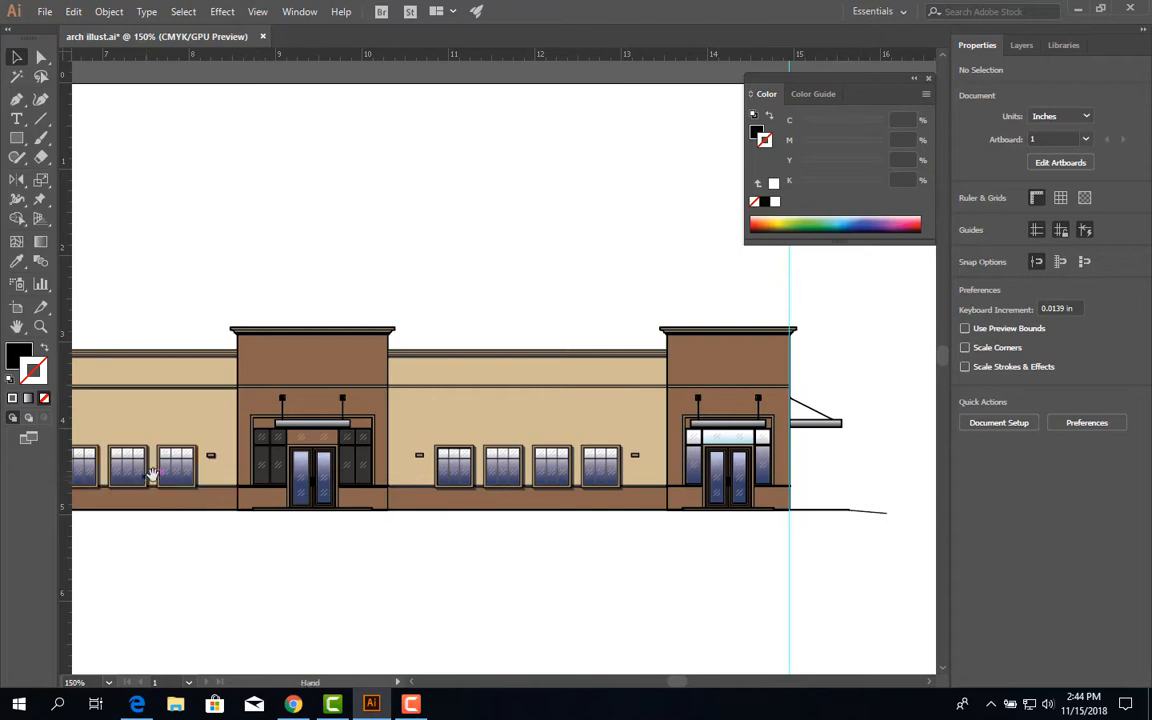
pyautogui.moveTo(147, 473); pyautogui.dragTo(315, 470)
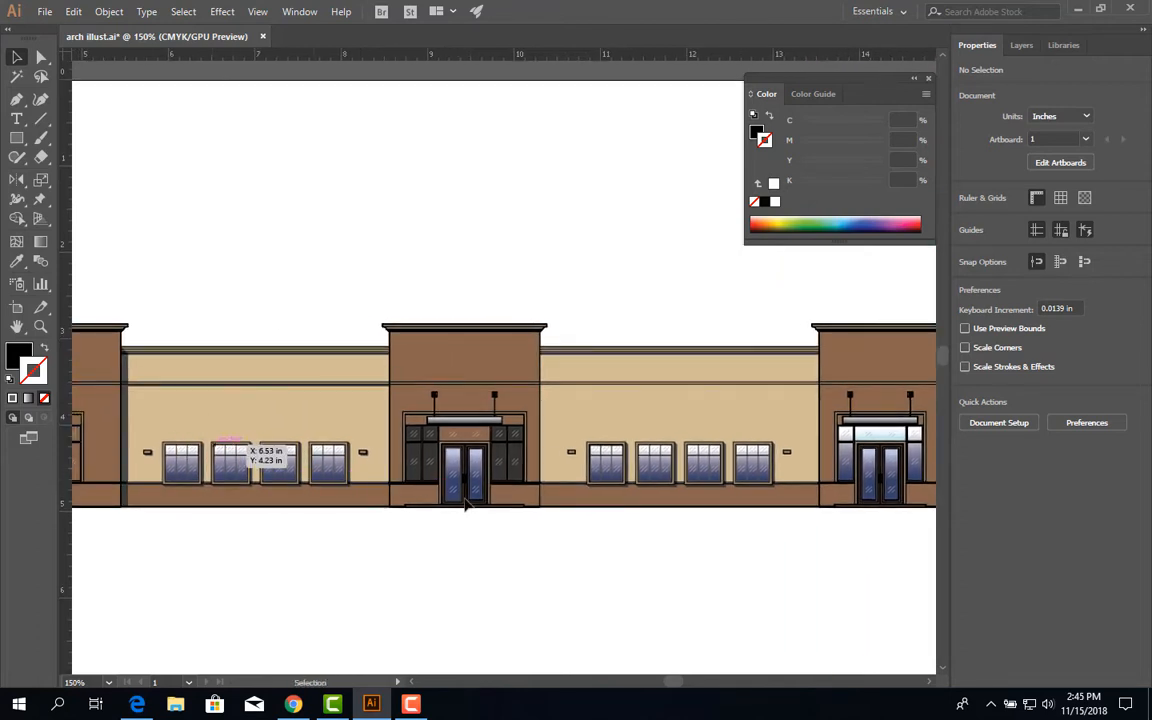
pyautogui.scroll(2, 185, 453)
pyautogui.moveTo(167, 414); pyautogui.dragTo(383, 372)
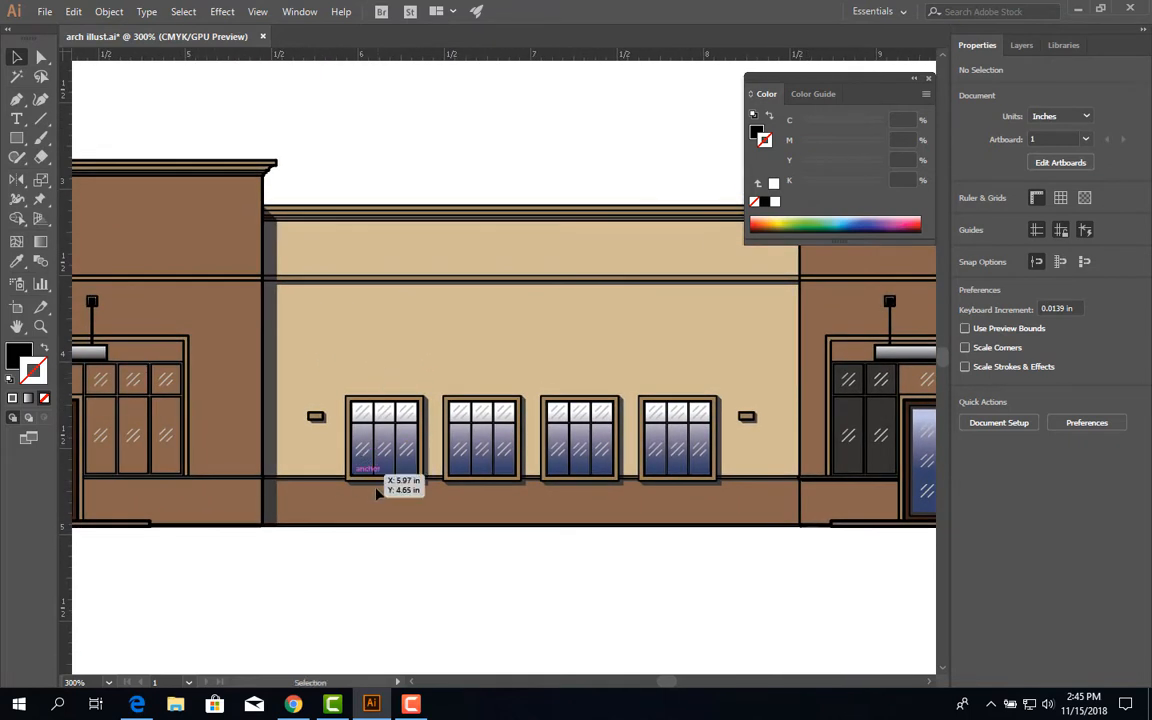
pyautogui.scroll(1, 360, 492)
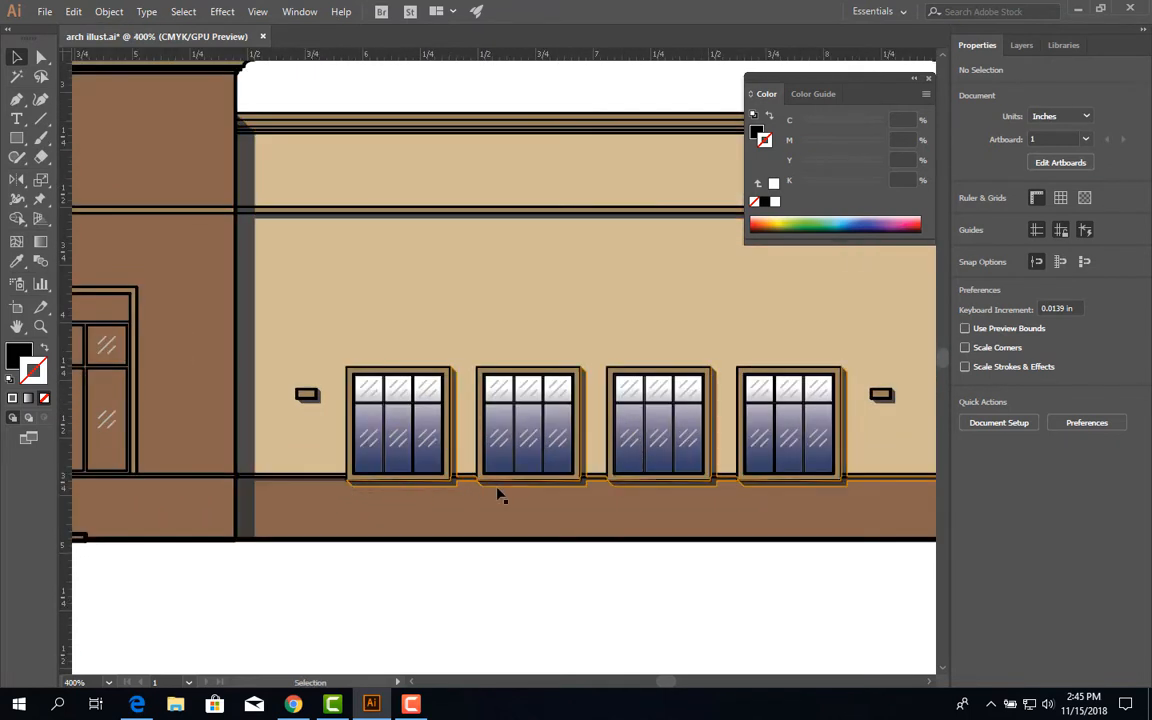
# - Review the window bays and entrances along the elevation for areas that still lack shadows
pyautogui.scroll(-2, 540, 490)
pyautogui.moveTo(649, 489); pyautogui.dragTo(200, 500)
pyautogui.moveTo(760, 495); pyautogui.dragTo(232, 516)
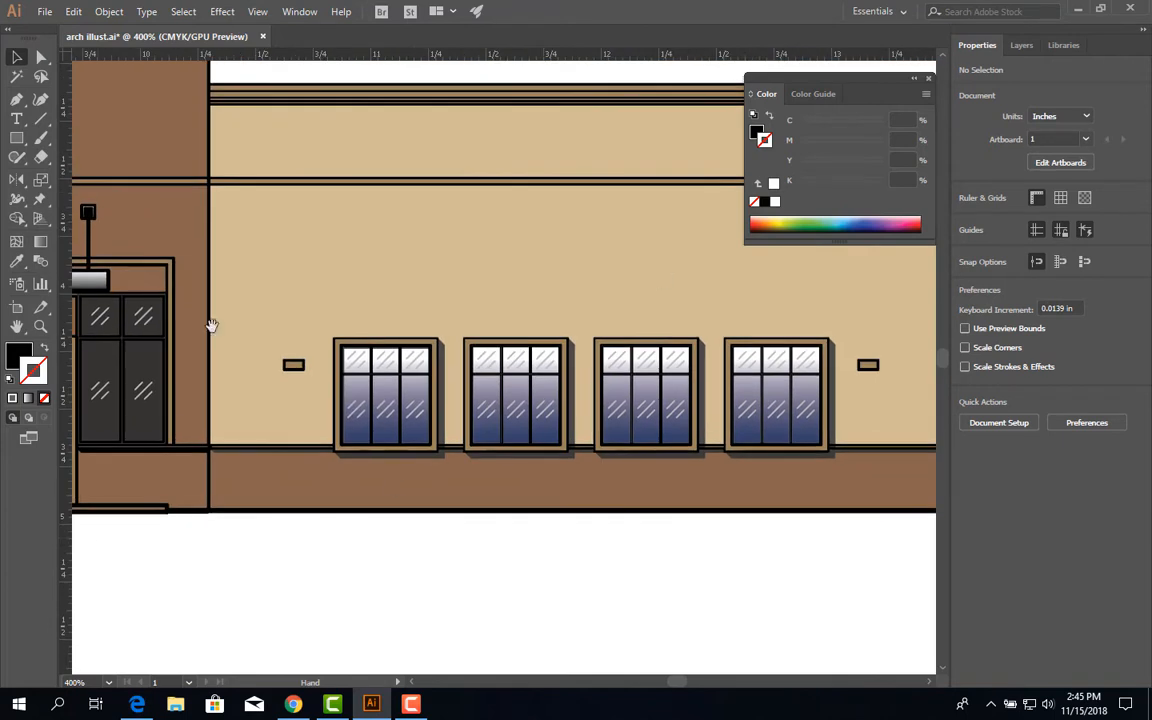
pyautogui.scroll(-2, 273, 436)
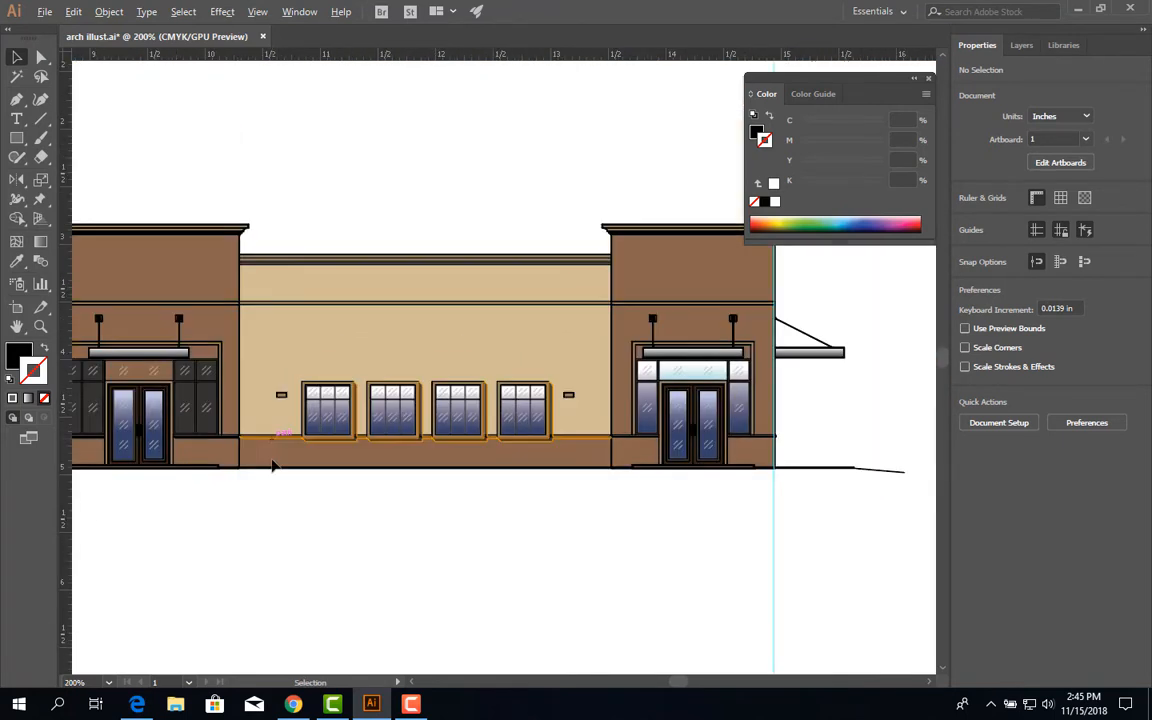
pyautogui.moveTo(335, 494); pyautogui.dragTo(690, 511)
pyautogui.moveTo(128, 389); pyautogui.dragTo(306, 409)
pyautogui.moveTo(556, 445); pyautogui.dragTo(259, 463)
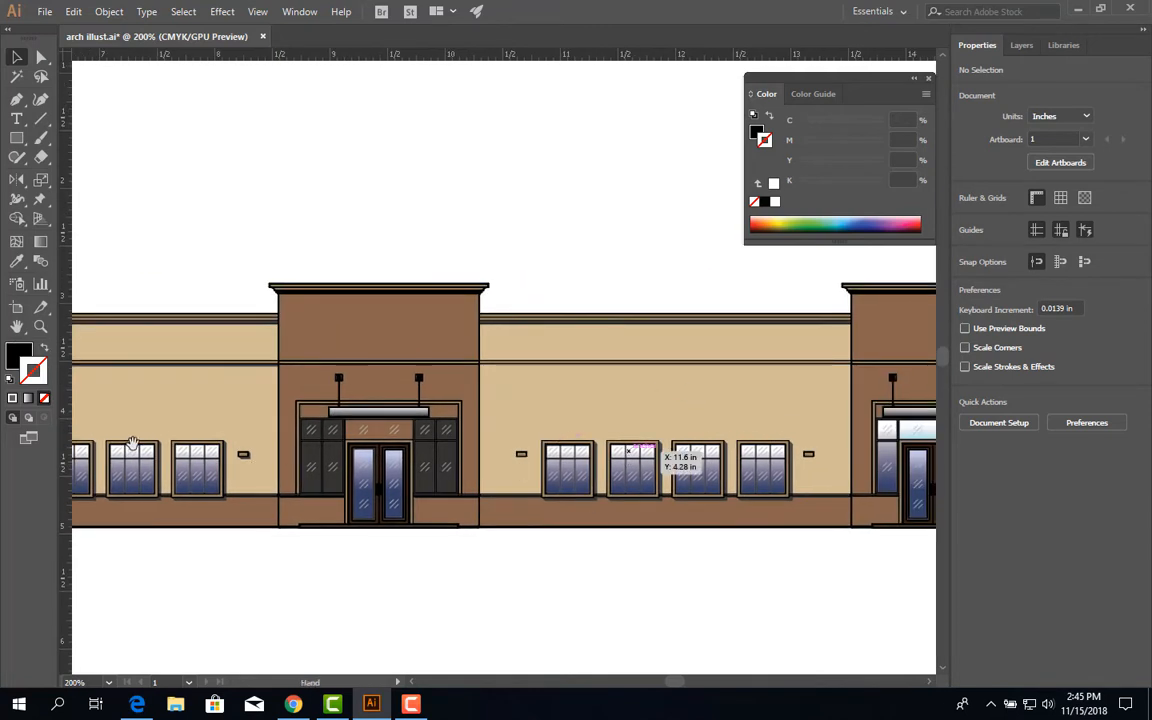
pyautogui.moveTo(132, 446); pyautogui.dragTo(557, 448)
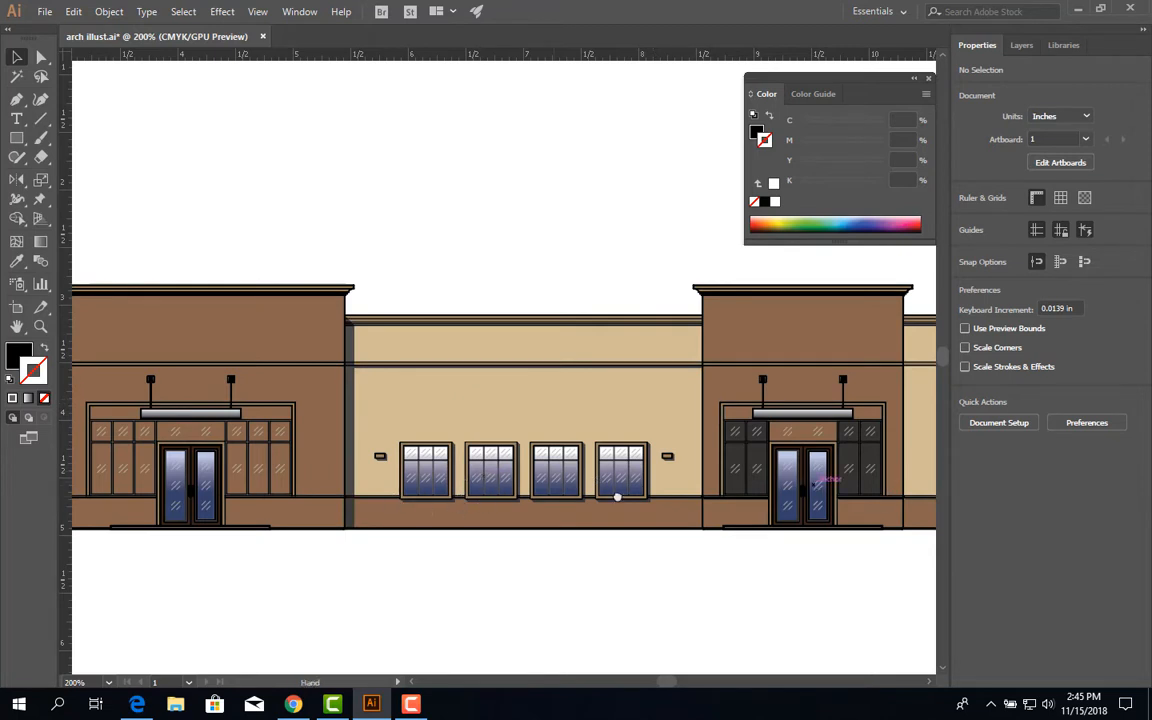
pyautogui.moveTo(733, 483); pyautogui.dragTo(264, 503)
pyautogui.moveTo(432, 522); pyautogui.dragTo(566, 521)
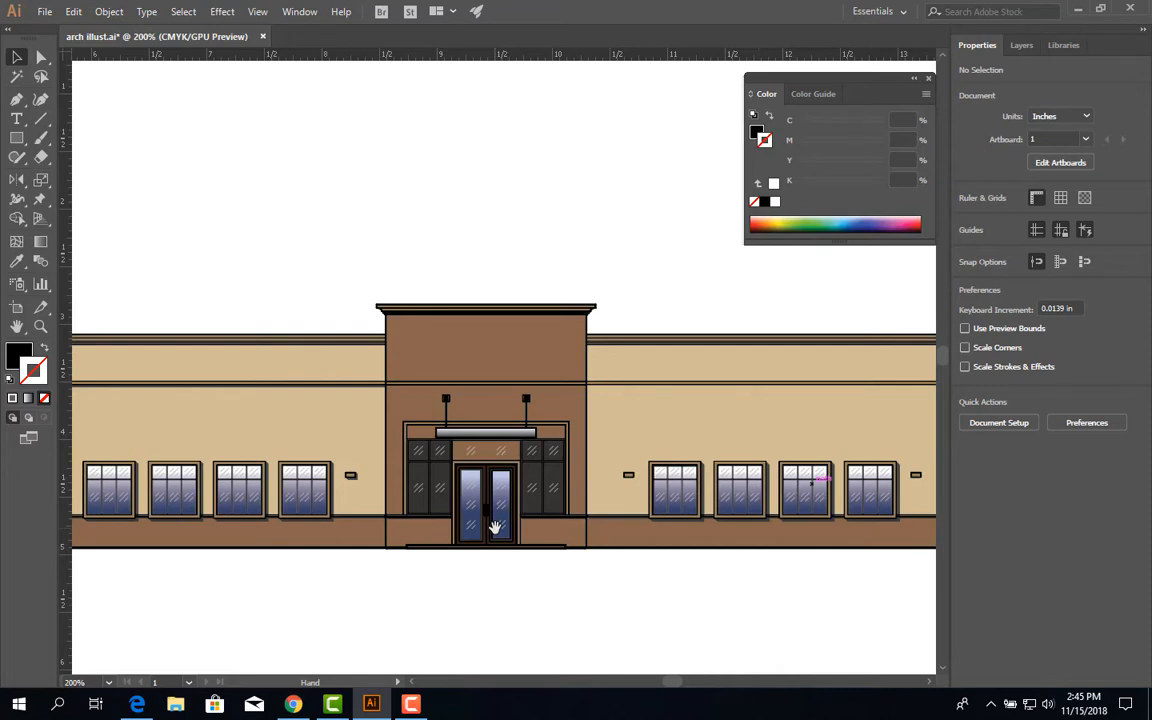
# - Draw a narrow black rectangle, about 0.018 by 0.428 in, down the inner left side of the first window's frame
pyautogui.scroll(5, 118, 491)
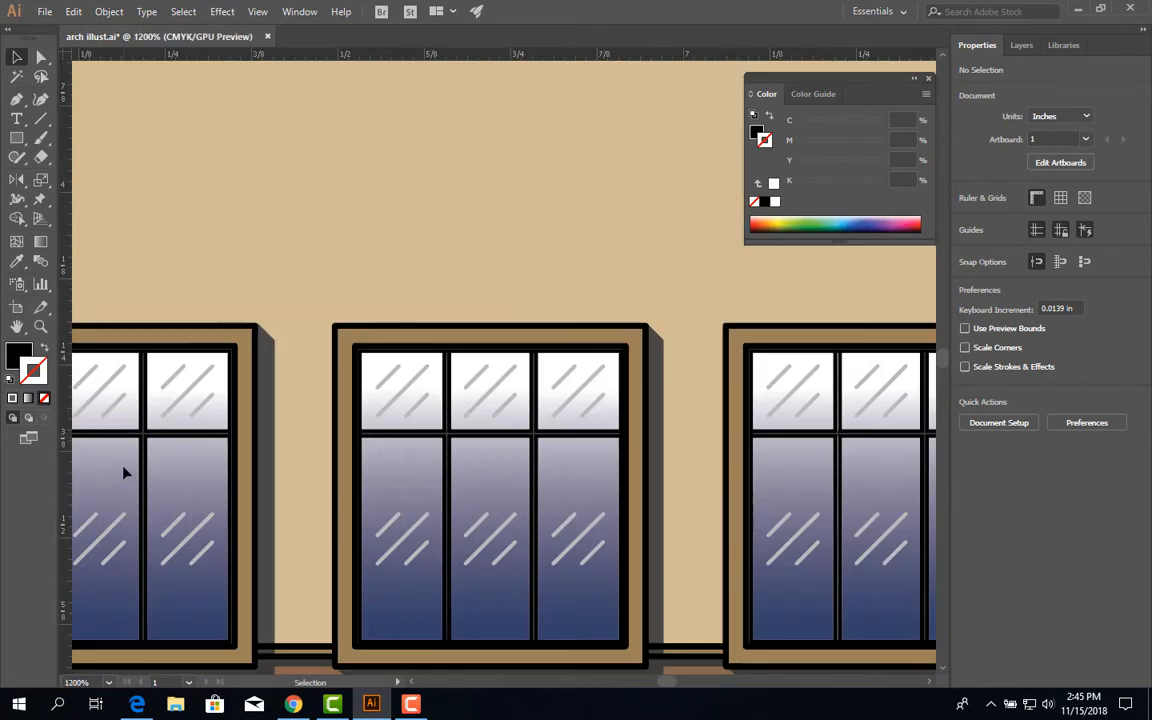
pyautogui.moveTo(185, 470); pyautogui.dragTo(508, 515)
pyautogui.scroll(1, 365, 450)
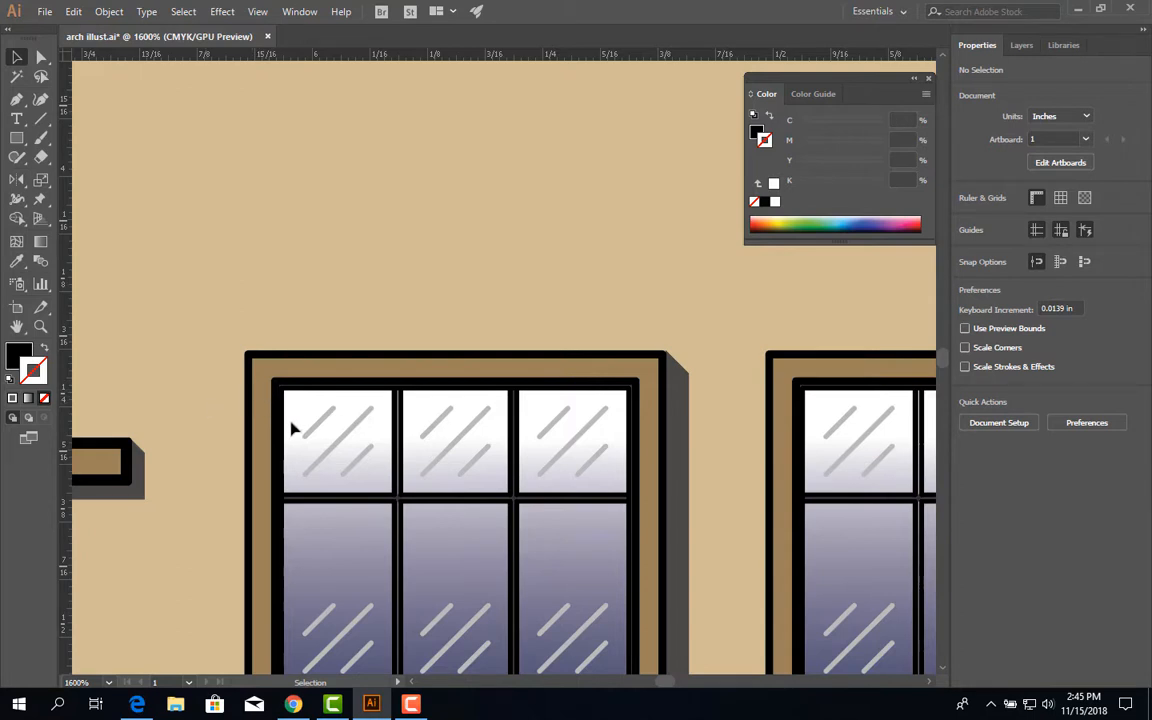
pyautogui.scroll(-2, 314, 473)
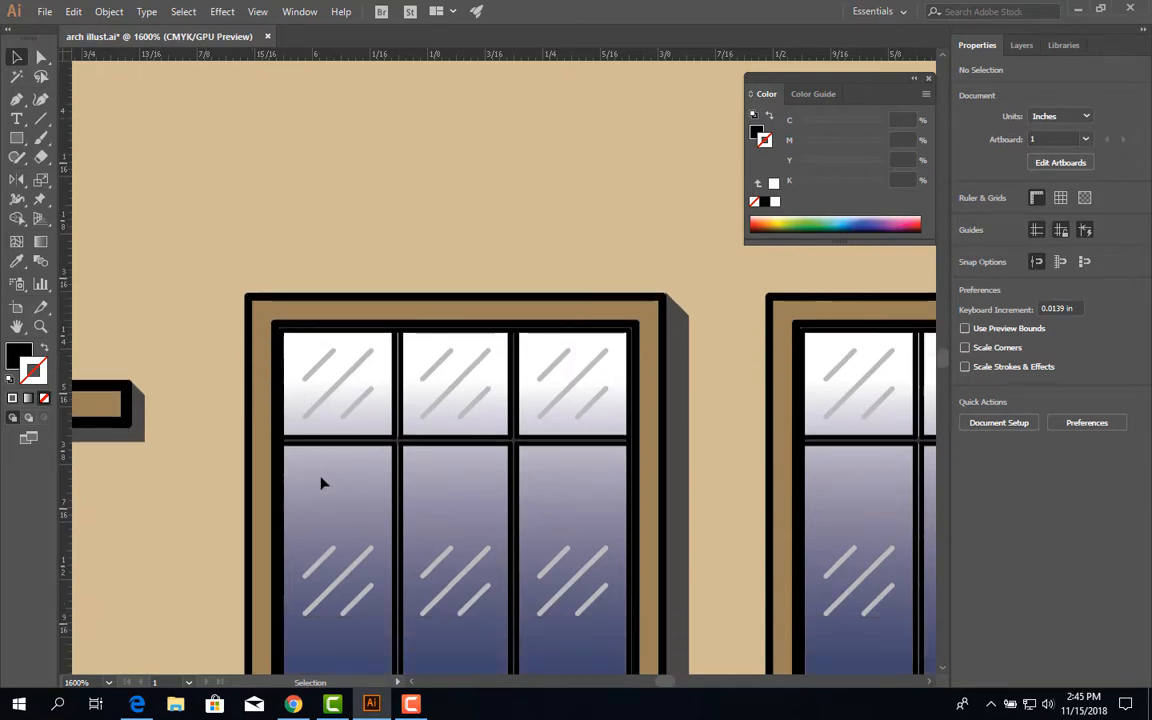
pyautogui.scroll(-1, 321, 485)
pyautogui.scroll(-2, 321, 485)
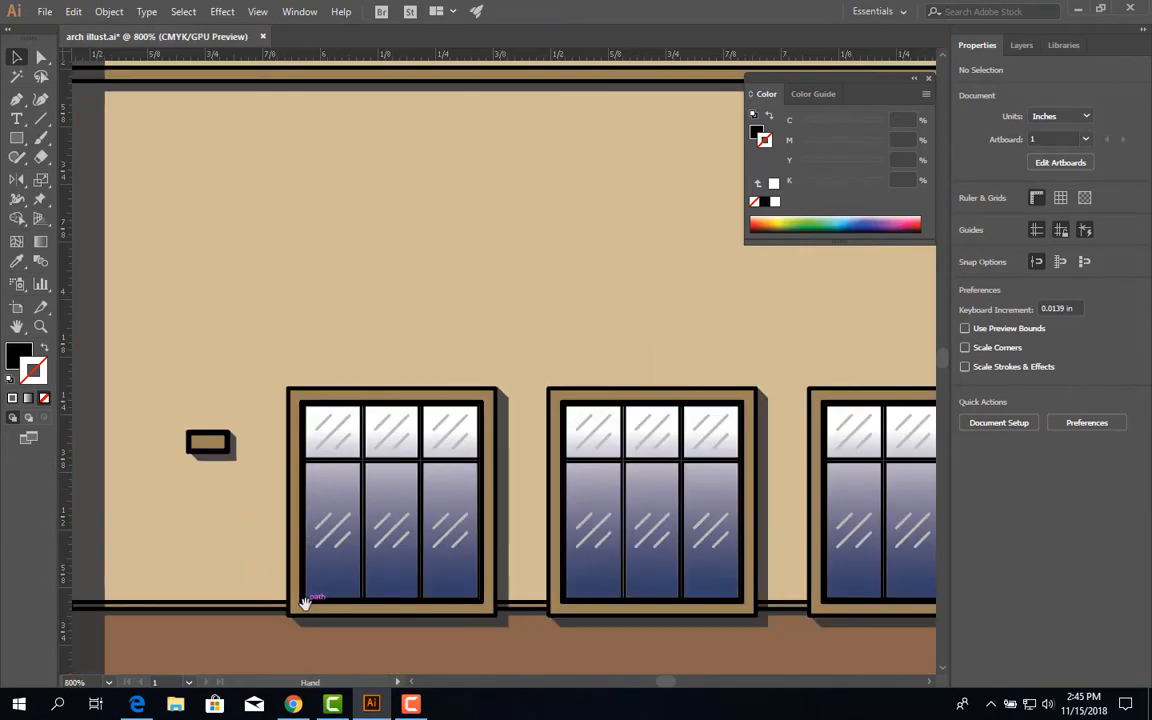
pyautogui.scroll(1, 305, 603)
pyautogui.scroll(2, 305, 603)
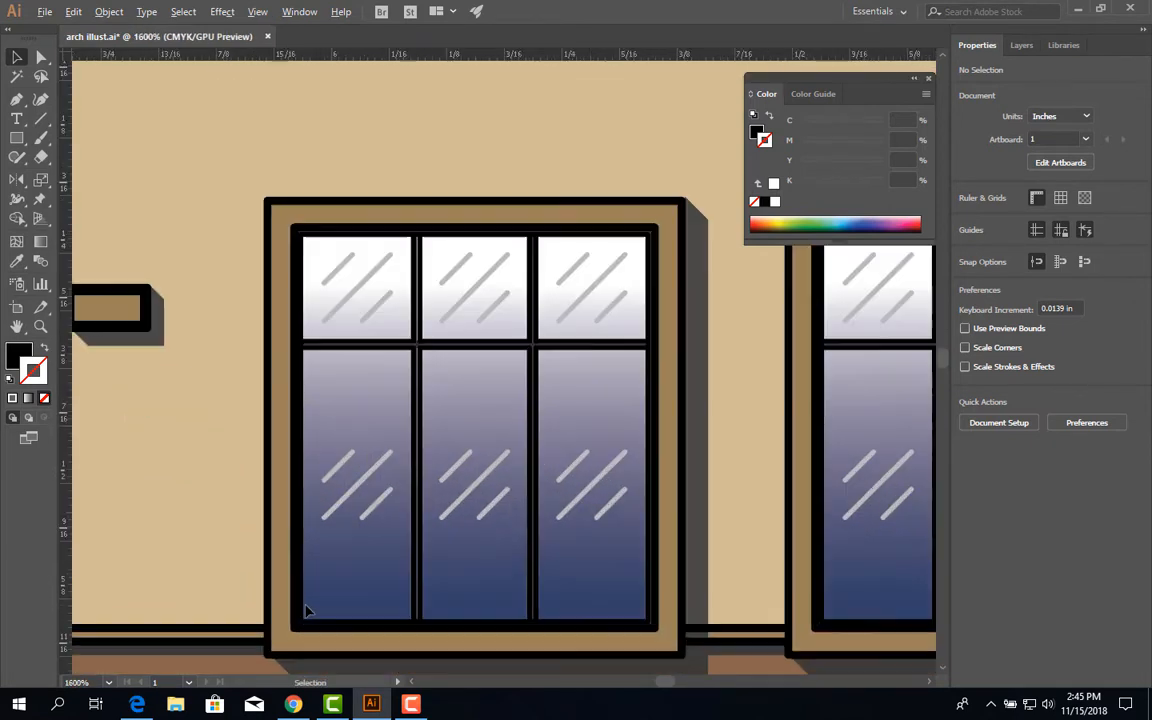
pyautogui.press('m')
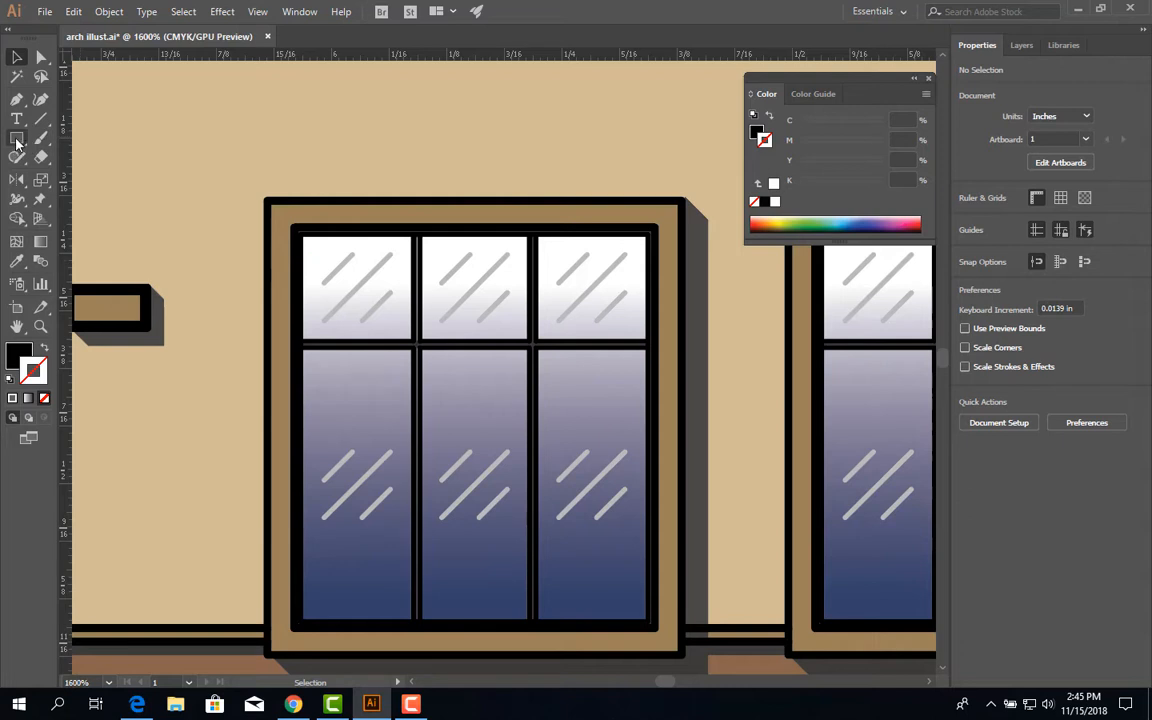
pyautogui.moveTo(294, 229); pyautogui.dragTo(310, 621)
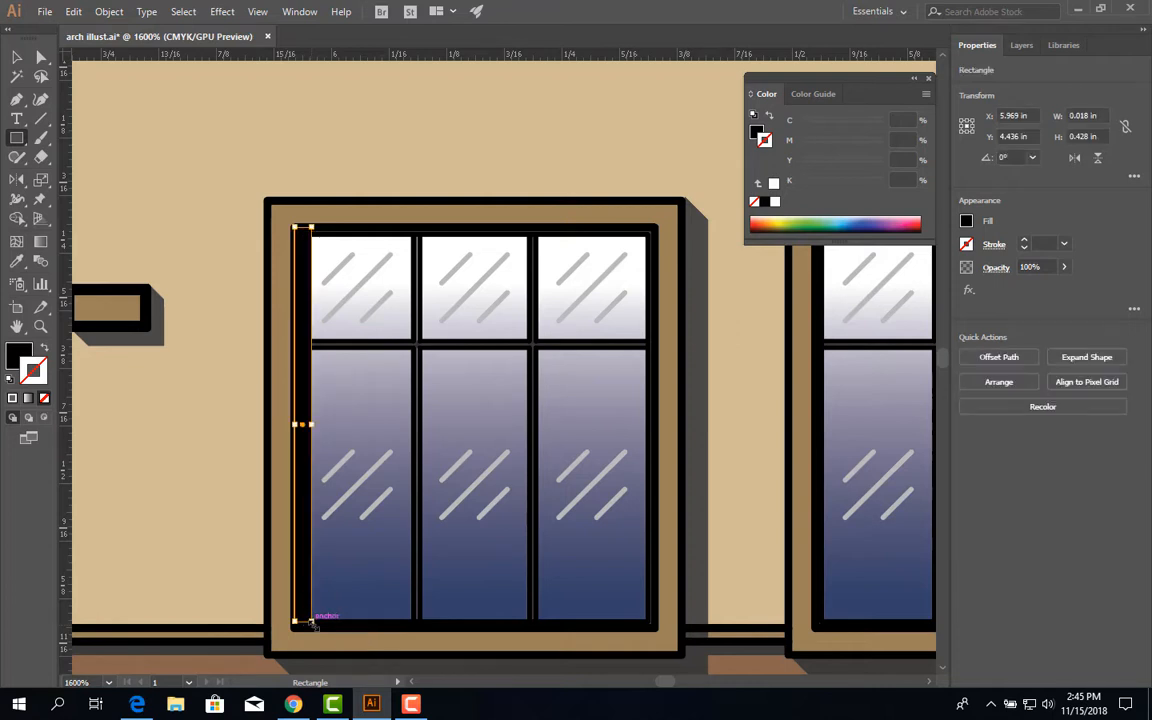
pyautogui.click(18, 60)
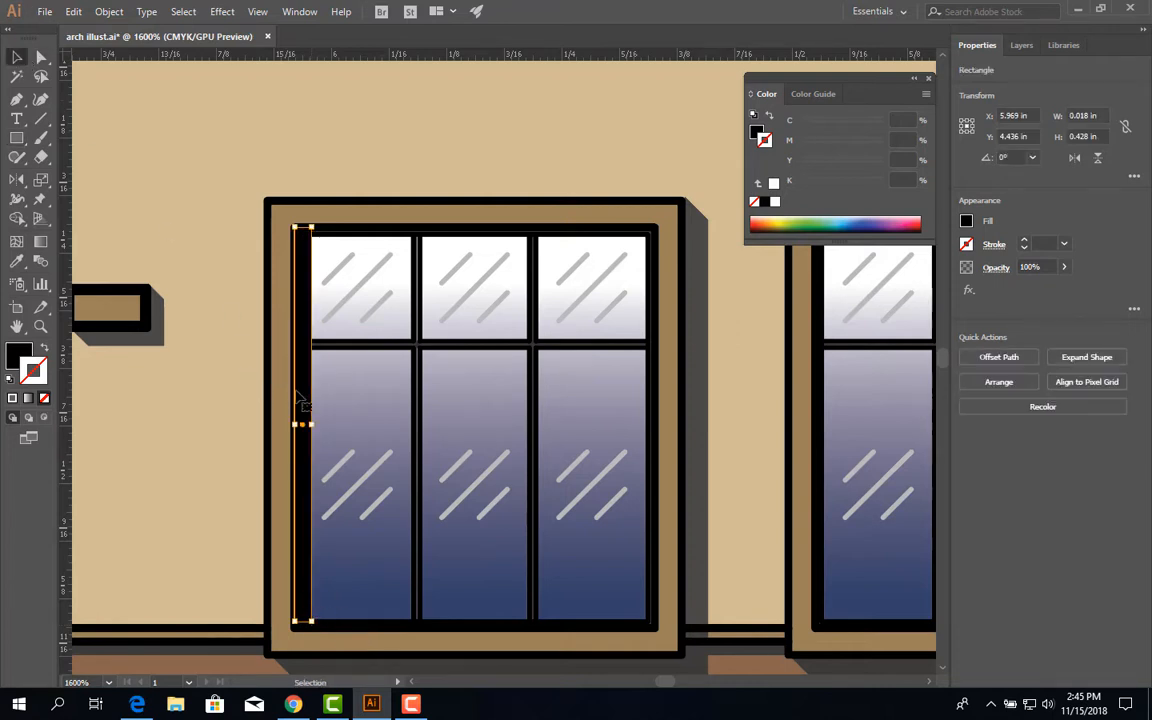
# - Duplicate the black strip, rotate it to horizontal, place it along the window's inner top edge and shorten it to about 0.386 in
pyautogui.moveTo(304, 396); pyautogui.dragTo(421, 414)
pyautogui.moveTo(431, 220); pyautogui.dragTo(528, 420)
pyautogui.moveTo(365, 430); pyautogui.dragTo(436, 243)
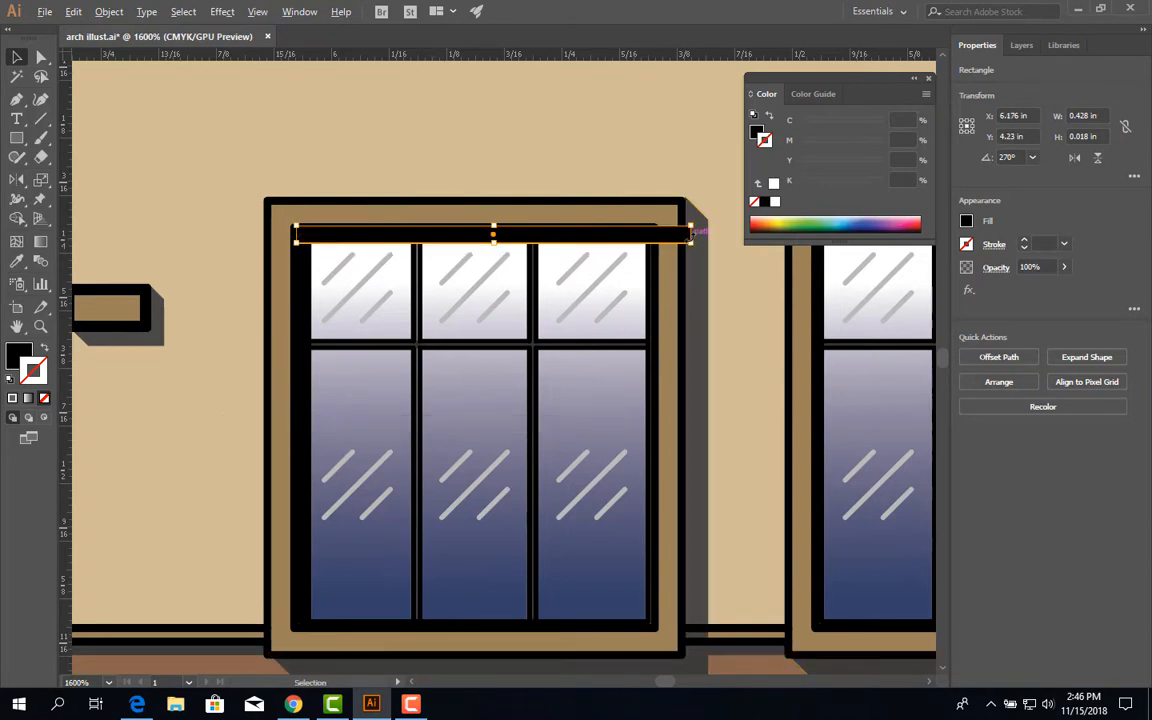
pyautogui.scroll(2, 697, 232)
pyautogui.moveTo(707, 245); pyautogui.dragTo(630, 246)
pyautogui.scroll(-3, 540, 318)
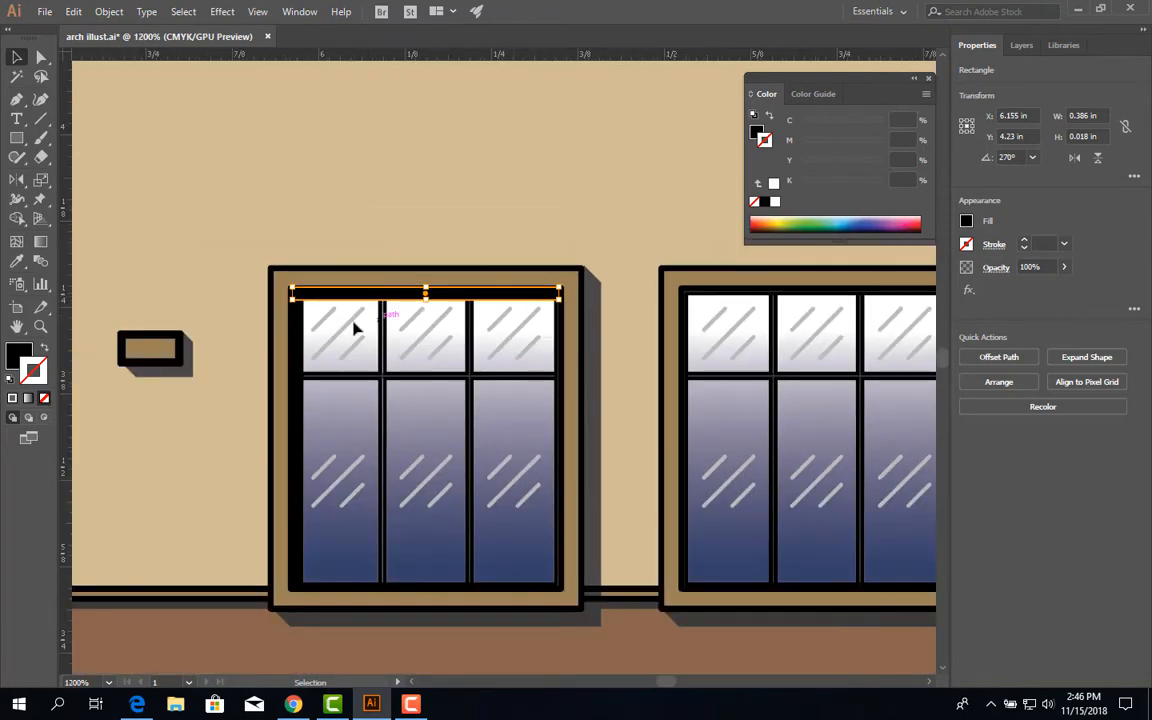
# - Unite the vertical and horizontal strips into one inset window shadow and set its opacity to 85%
pyautogui.keyDown('shift'); pyautogui.click(296, 352); pyautogui.keyUp('shift')
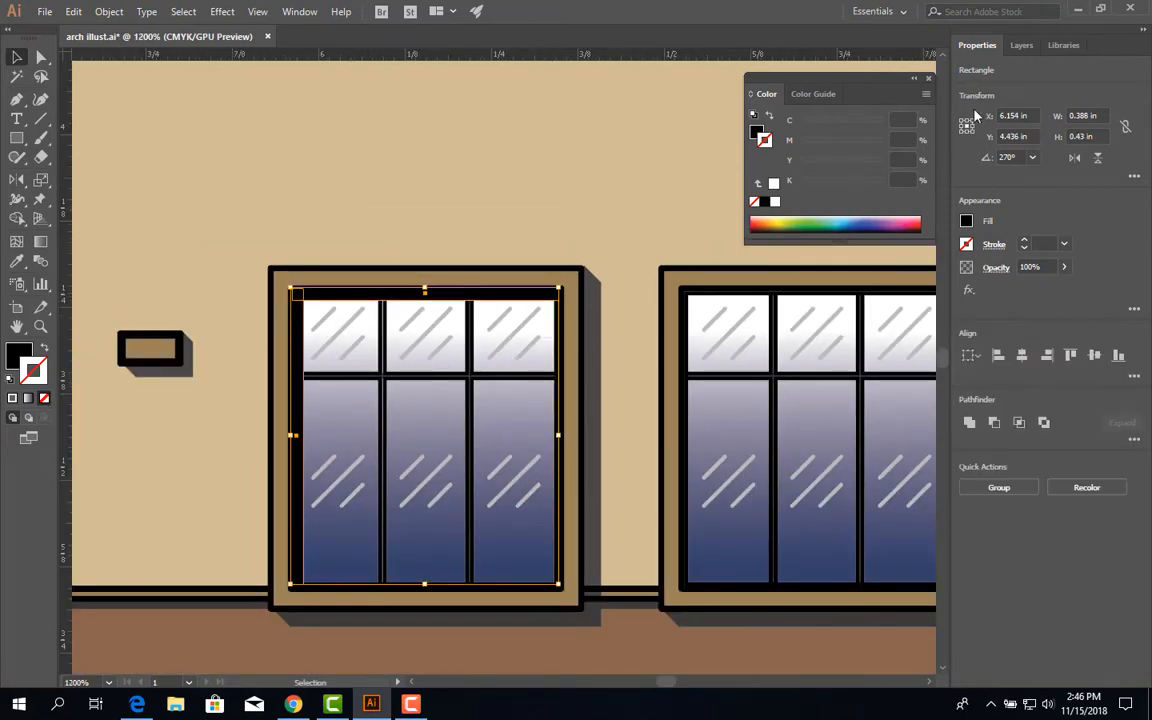
pyautogui.click(969, 423)
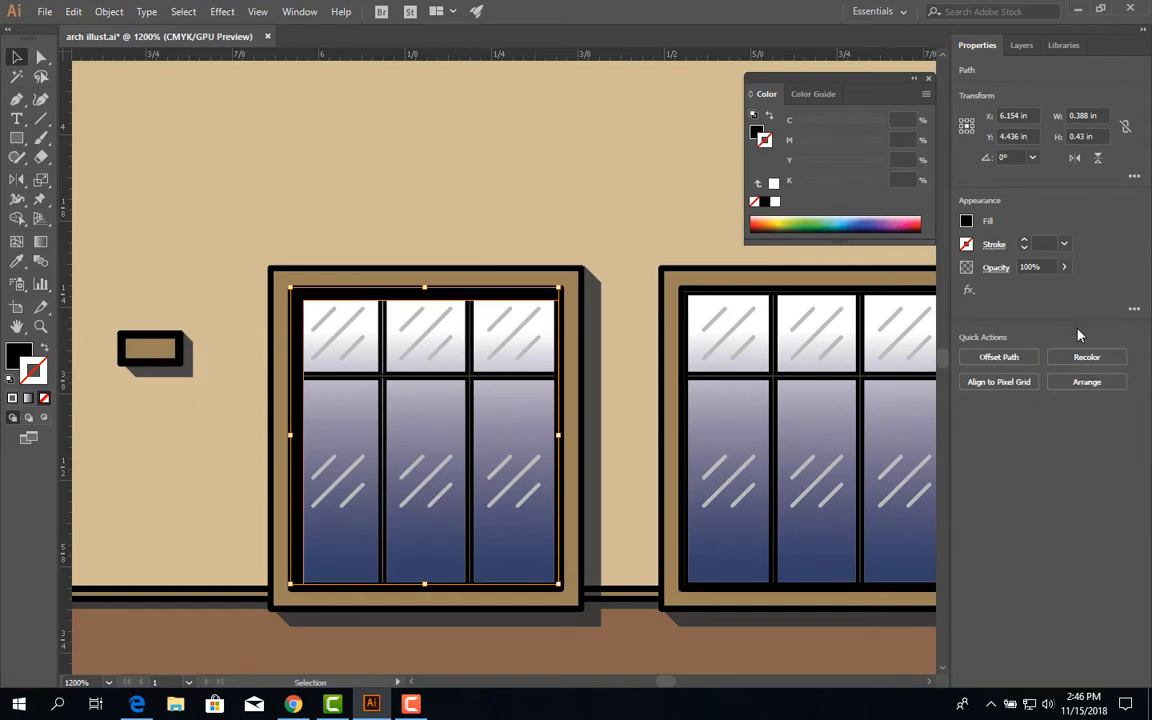
pyautogui.click(1035, 267)
pyautogui.press('Return')
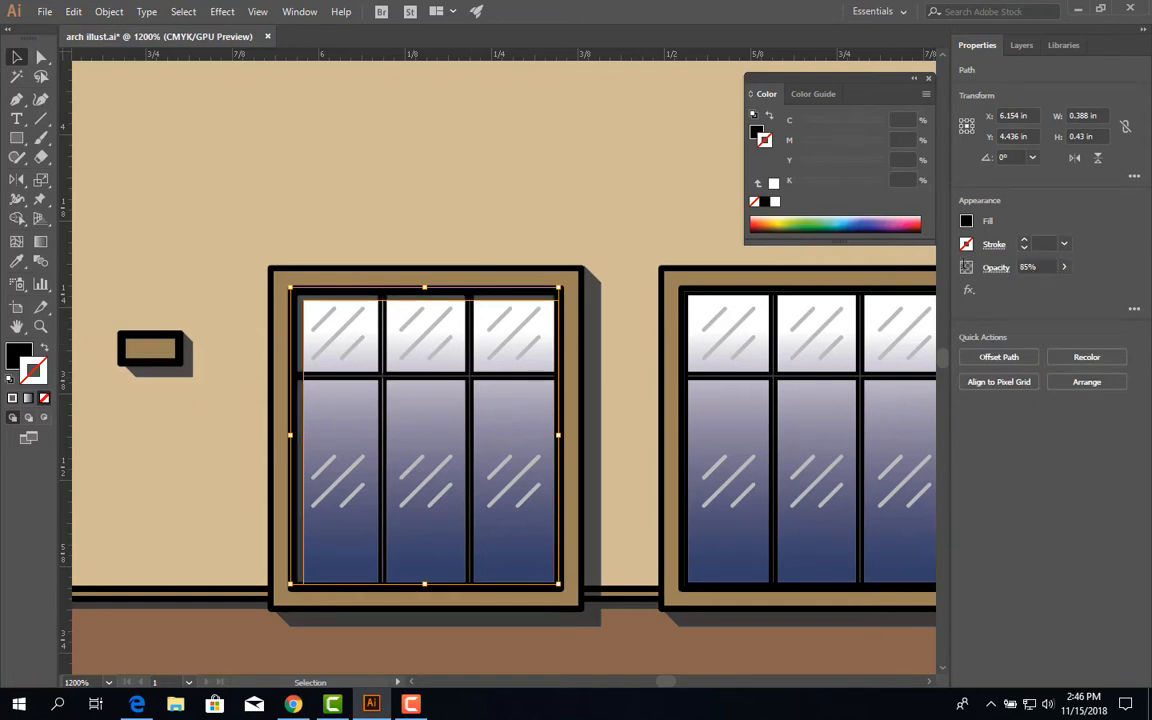
pyautogui.click(350, 244)
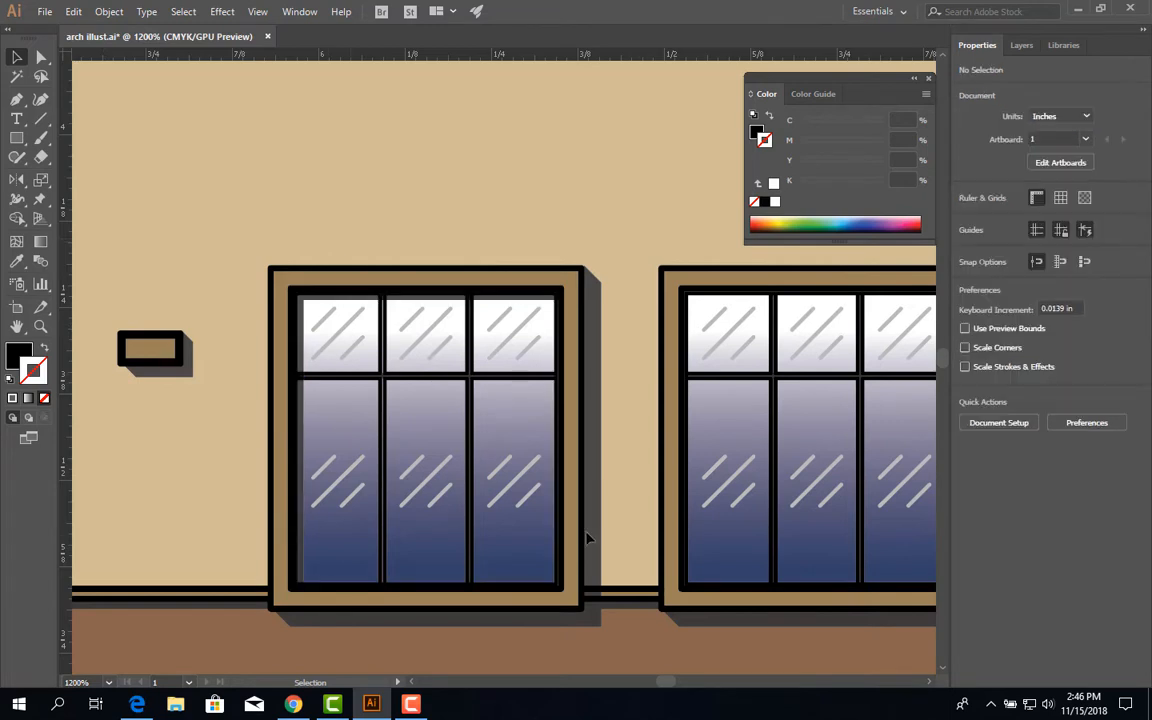
# - Examine the window, cornice, trim and pier shadows across the shaded beige bay and its neighbouring entrance
pyautogui.scroll(-1, 552, 574)
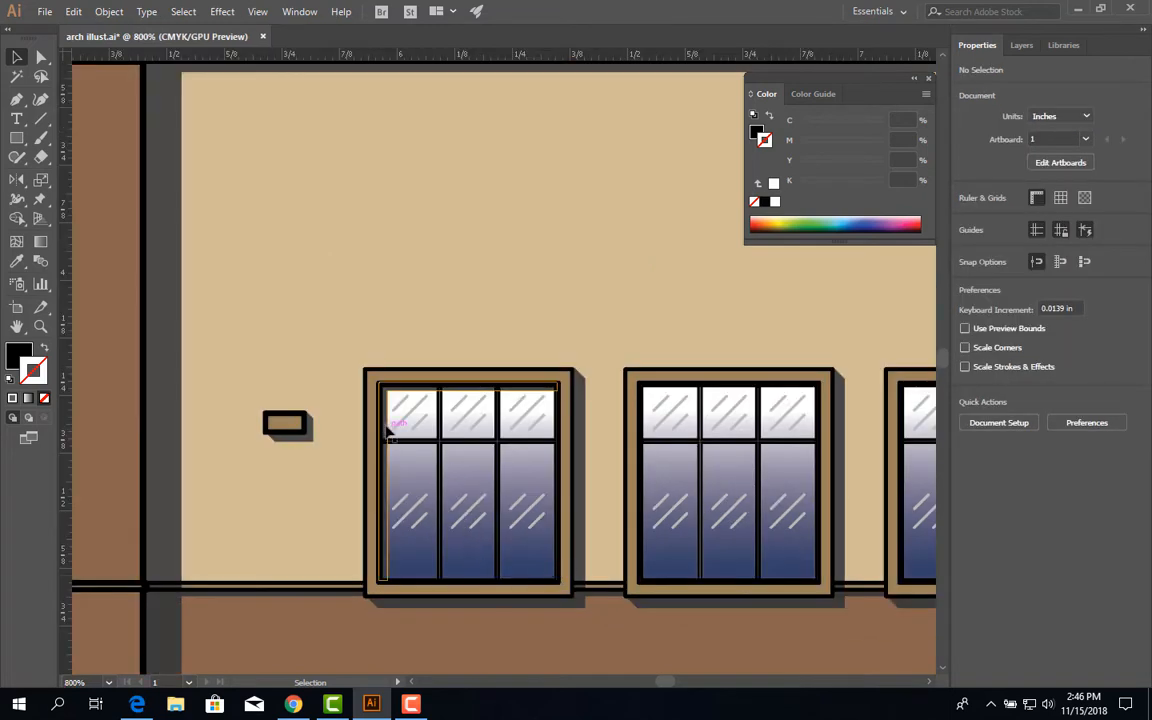
pyautogui.scroll(-1, 581, 607)
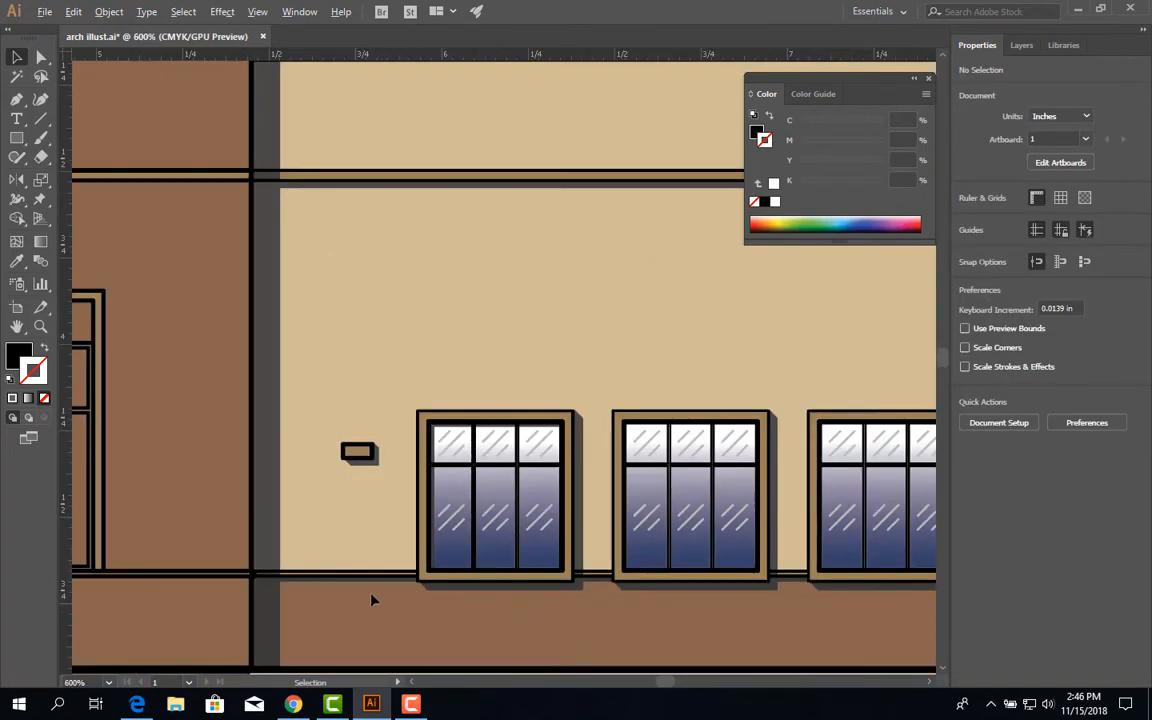
pyautogui.scroll(-1, 379, 601)
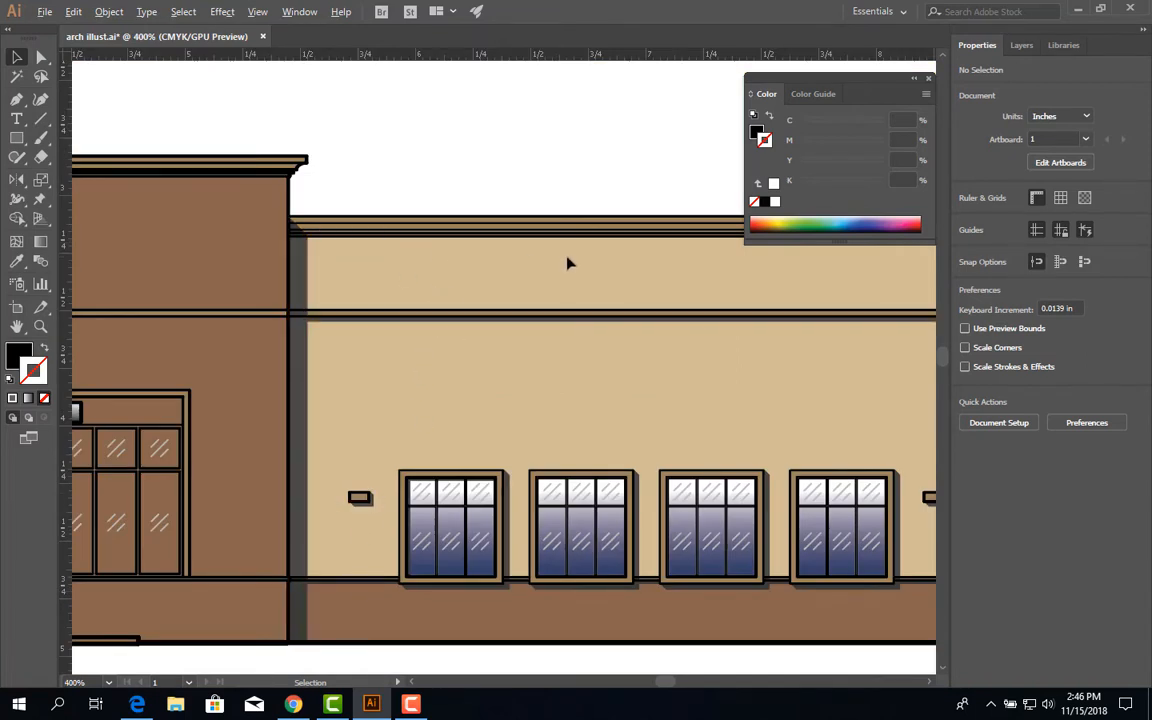
pyautogui.moveTo(581, 270); pyautogui.dragTo(360, 368)
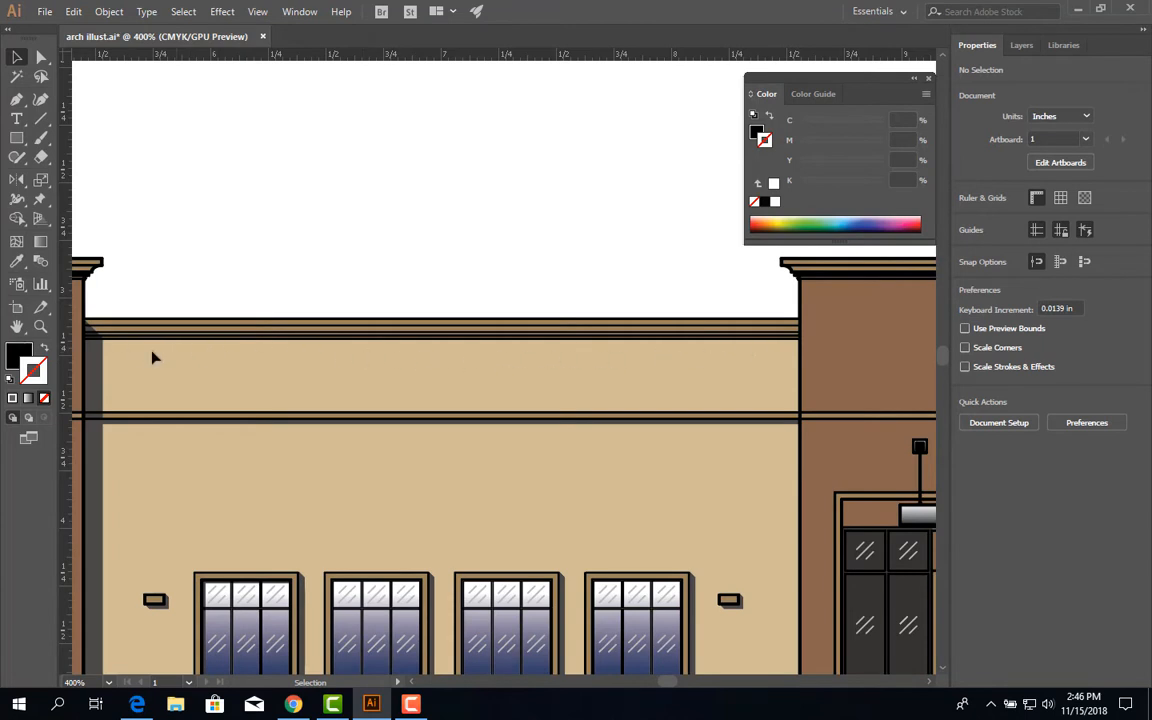
pyautogui.scroll(-2, 150, 350)
pyautogui.scroll(-1, 195, 367)
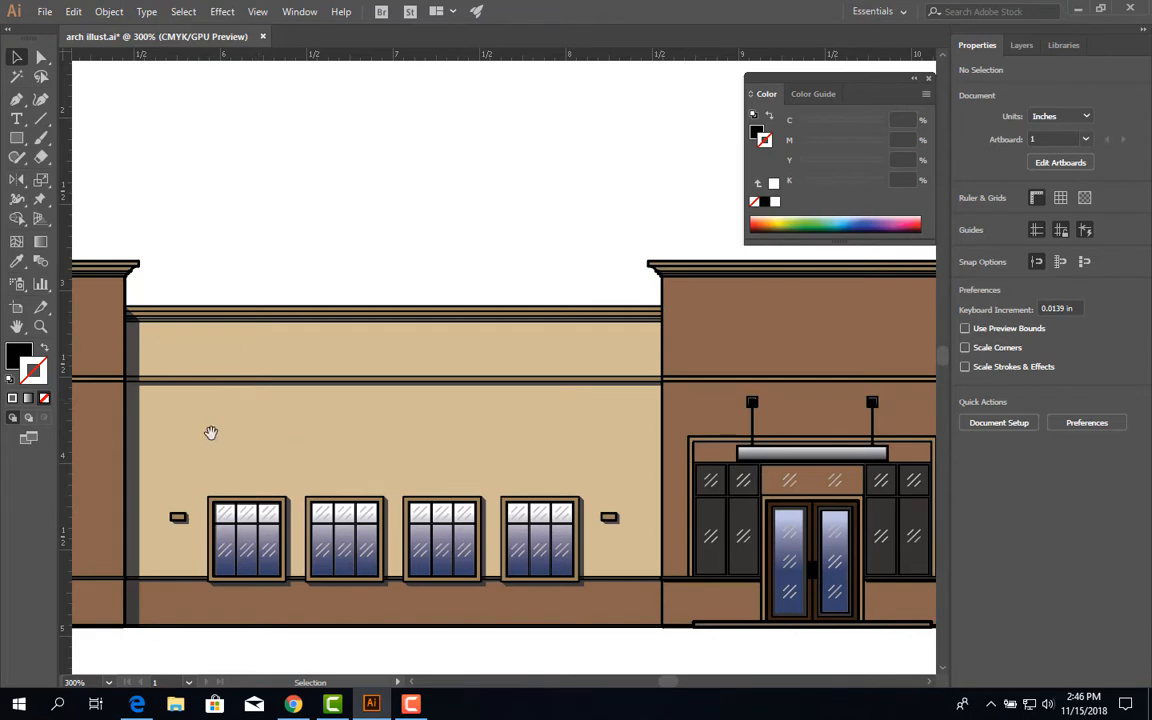
pyautogui.hscroll(-2, 211, 440)
pyautogui.scroll(-1, 468, 470)
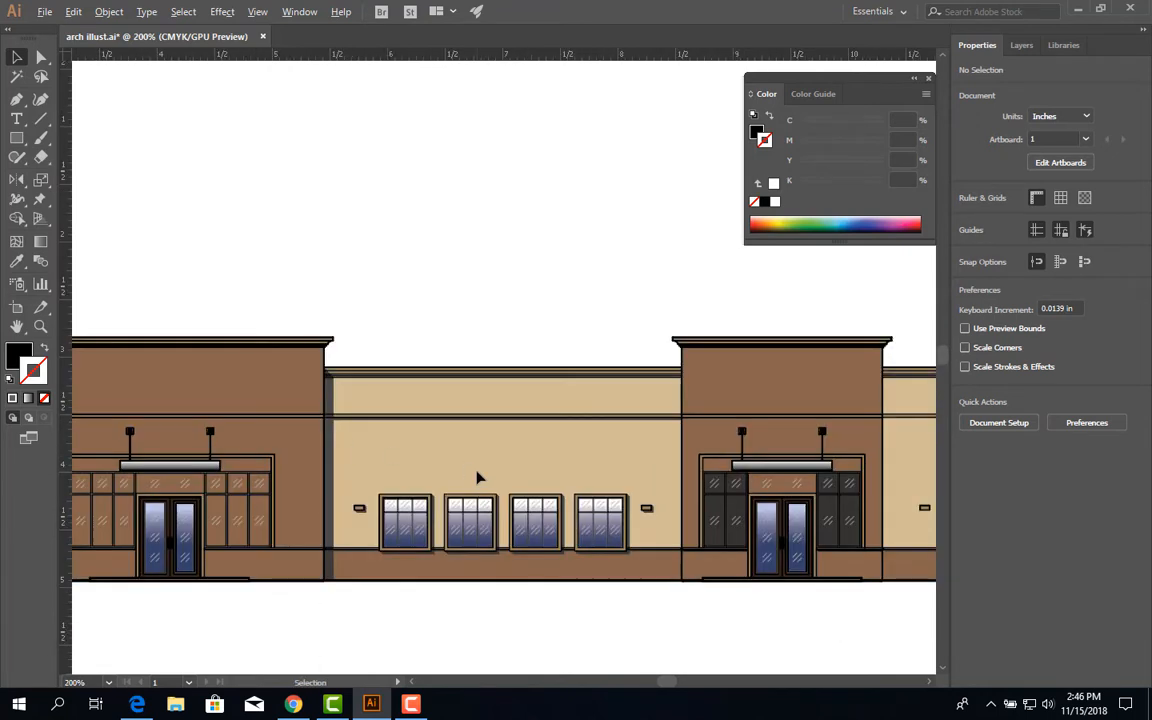
# - Select the existing shadow shapes on the next beige window bay and delete them
pyautogui.scroll(-1, 478, 478)
pyautogui.hscroll(2, 832, 528)
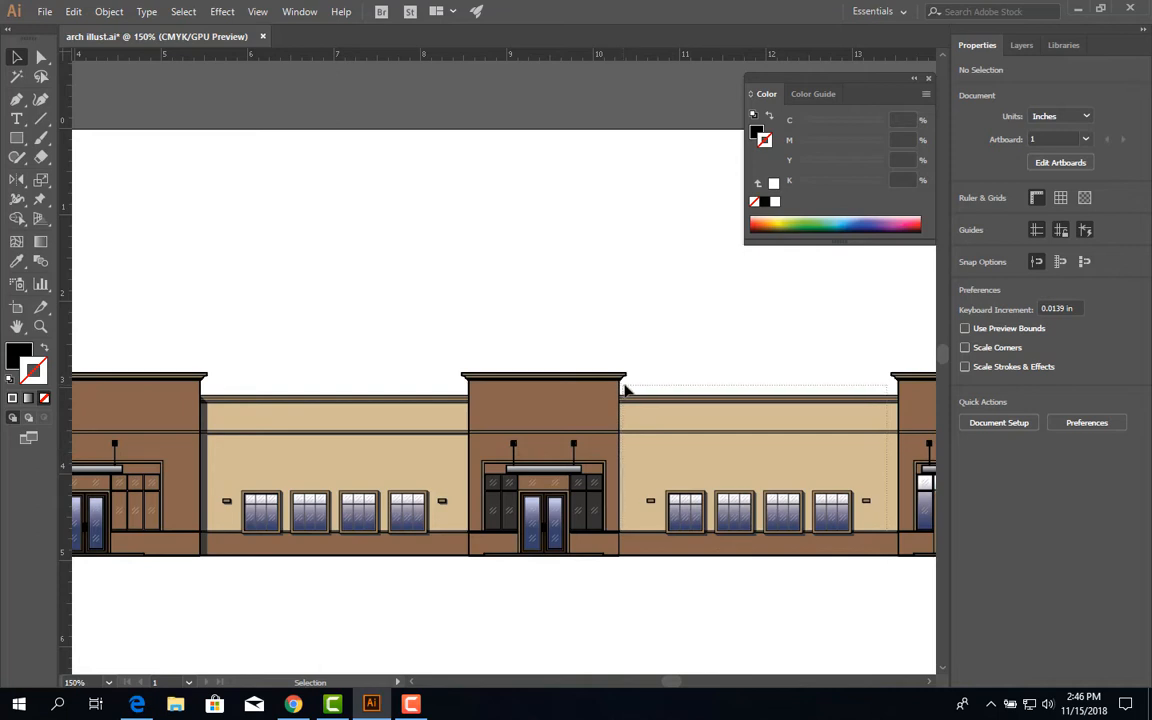
pyautogui.click(643, 412)
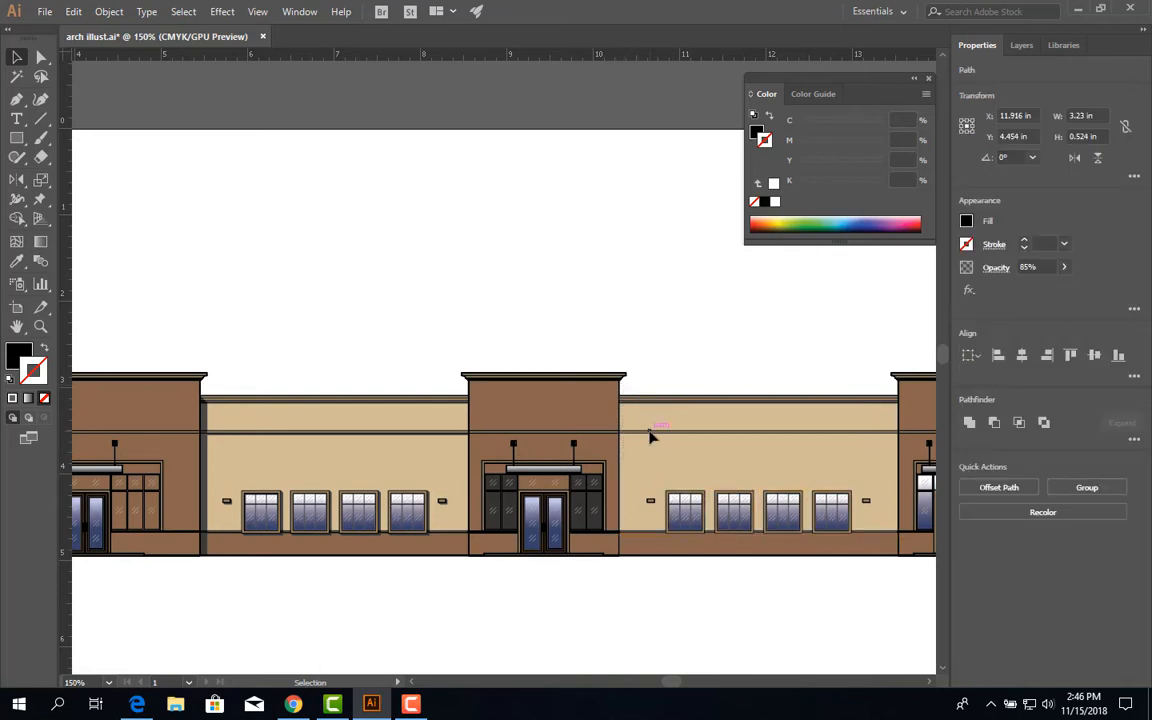
pyautogui.hotkey('ctrl', 'shift', 'a')
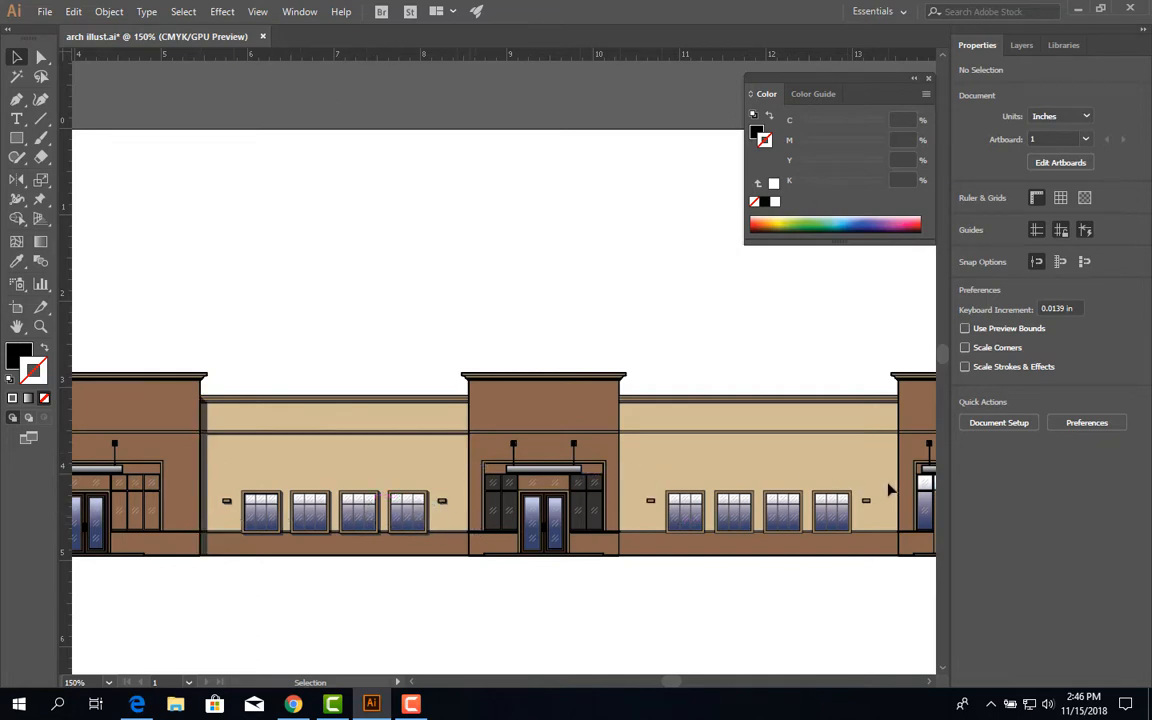
# - Try duplicating the first beige bay's shadow group onto the next window bay, check its fit and remove the copy
pyautogui.click(207, 468)
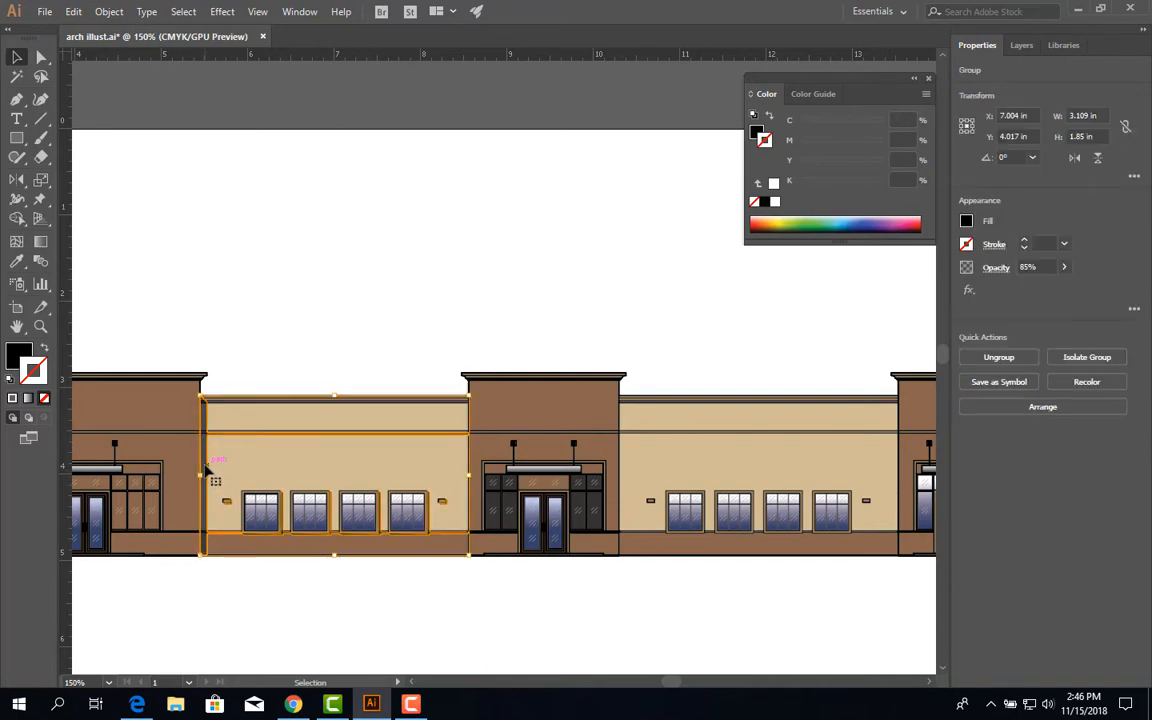
pyautogui.moveTo(207, 468); pyautogui.dragTo(632, 484)
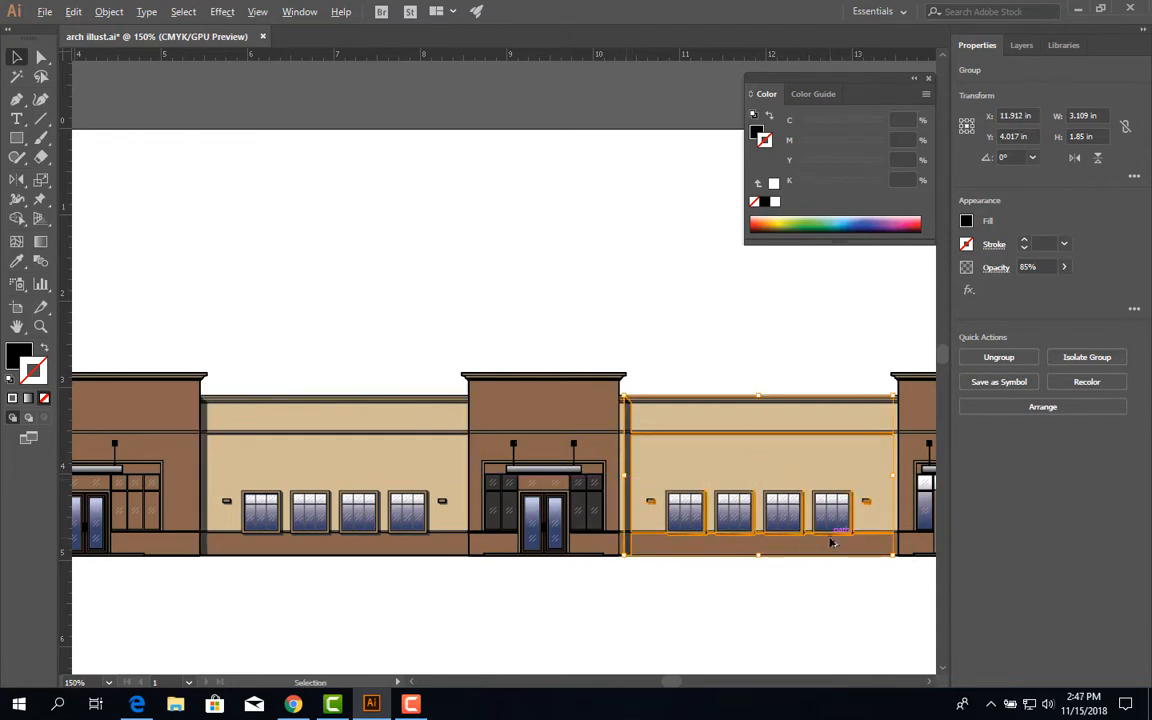
pyautogui.scroll(4, 830, 542)
pyautogui.scroll(-4, 750, 540)
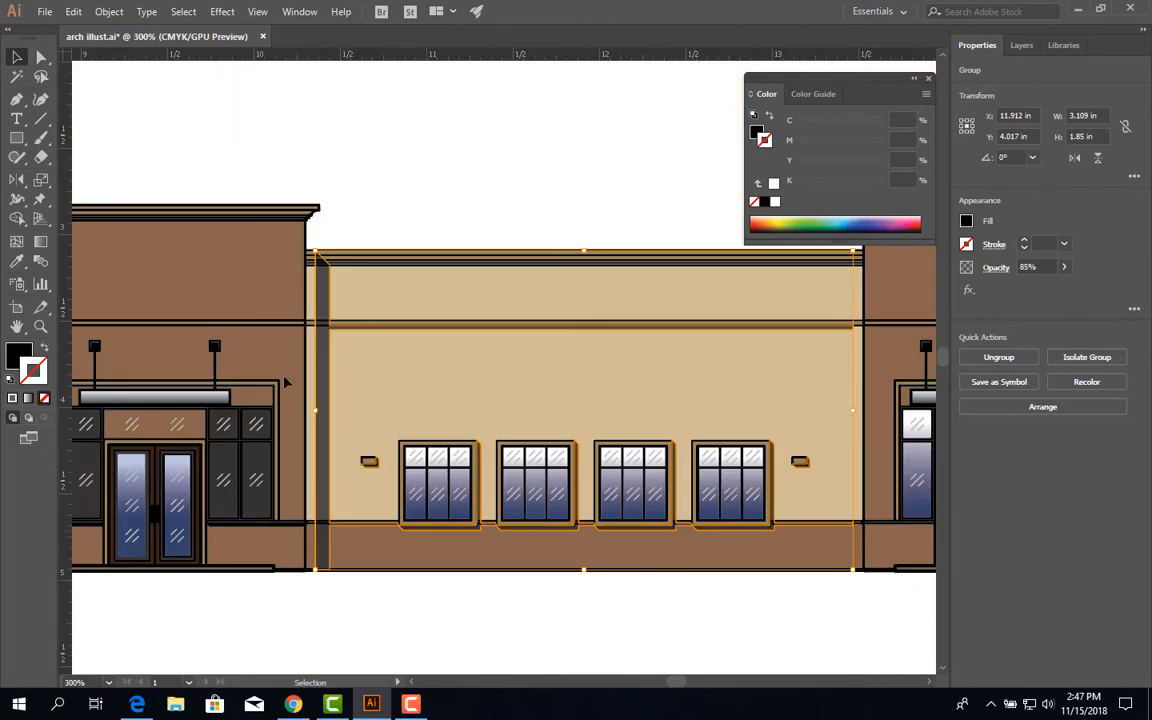
pyautogui.scroll(2, 365, 410)
pyautogui.hotkey('ctrl', 'shift', 'a')
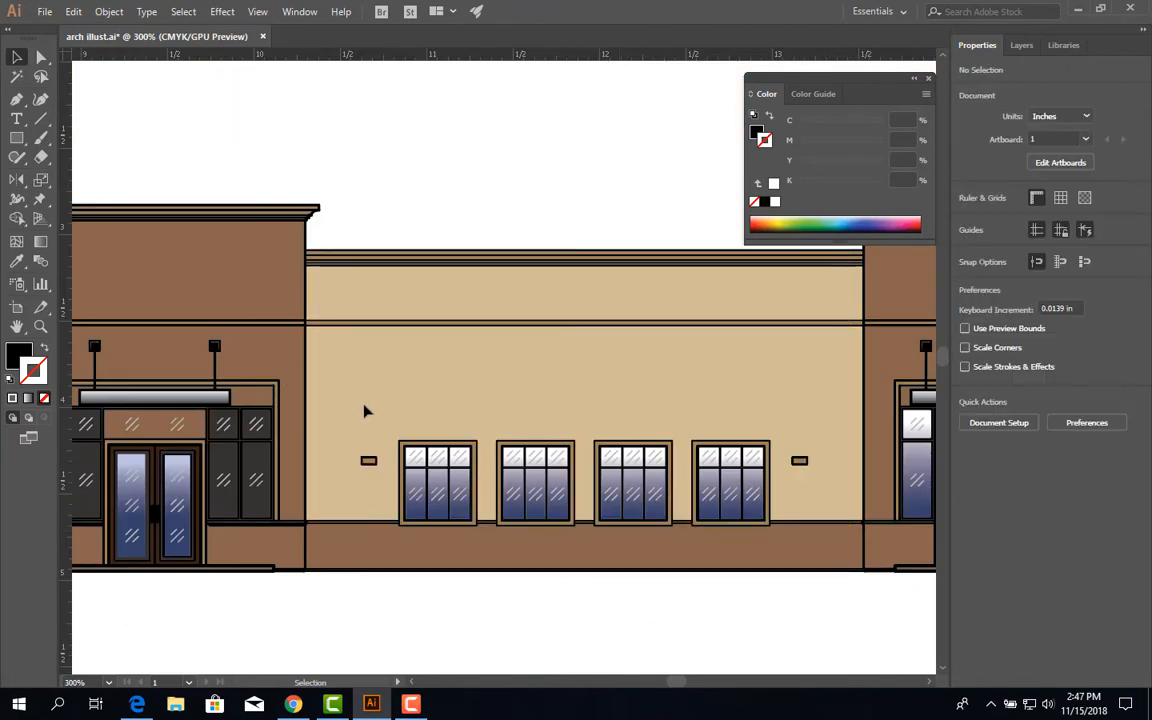
# - Undo the recent shadow duplication, window inset, opacity and grouping changes back to separate opaque shadow shapes on the first beige bay
pyautogui.scroll(-3, 330, 475)
pyautogui.scroll(3, 370, 474)
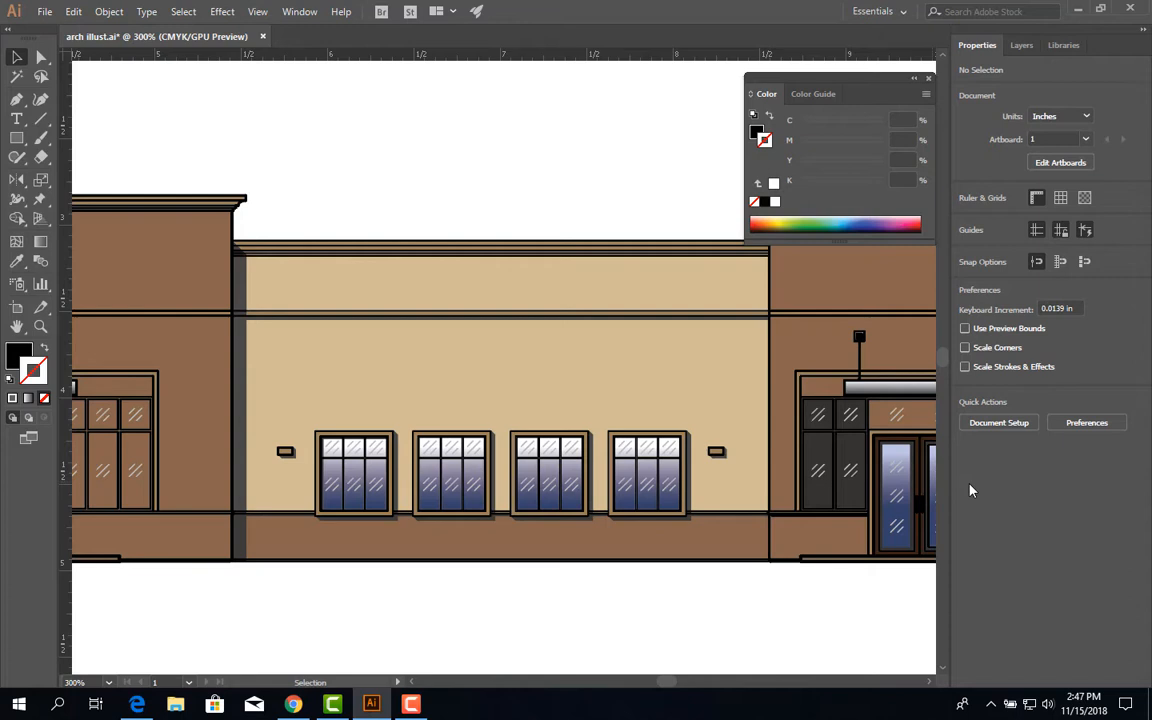
pyautogui.hotkey('ctrl', 'z')
pyautogui.hotkey('ctrl', 'z')
pyautogui.hotkey('ctrl', 'z')
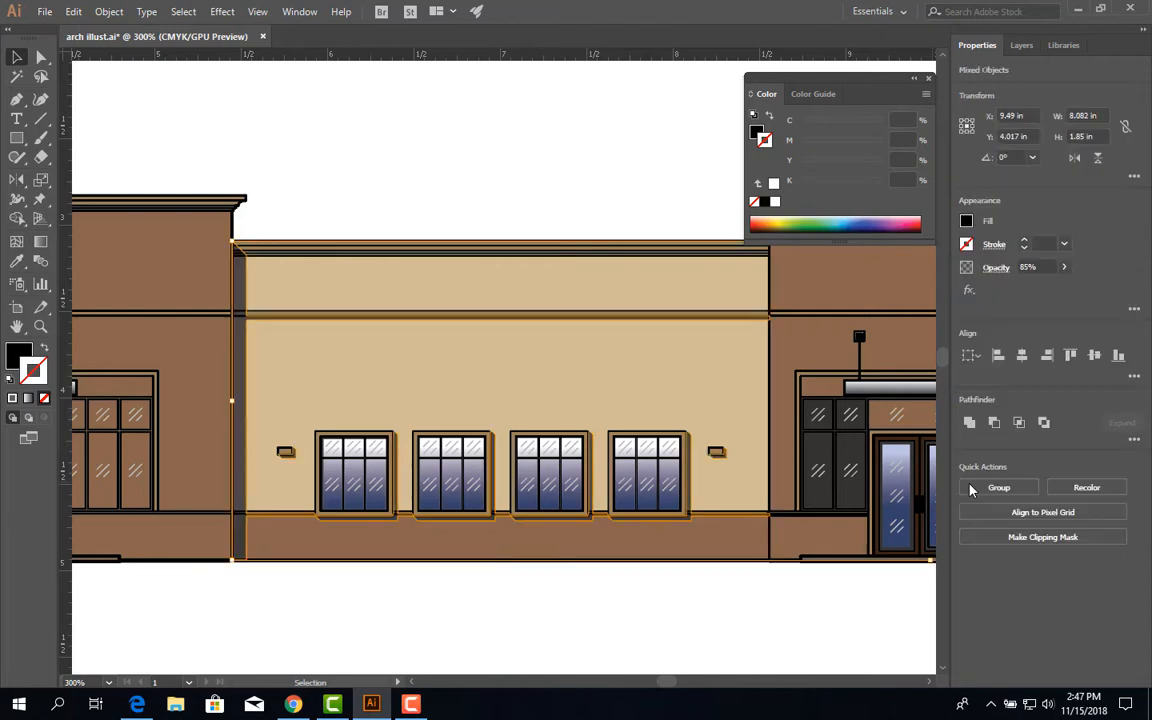
pyautogui.hotkey('ctrl', 'z')
pyautogui.hotkey('ctrl', 'z')
pyautogui.hotkey('ctrl', 'z')
pyautogui.hotkey('ctrl', 'z')
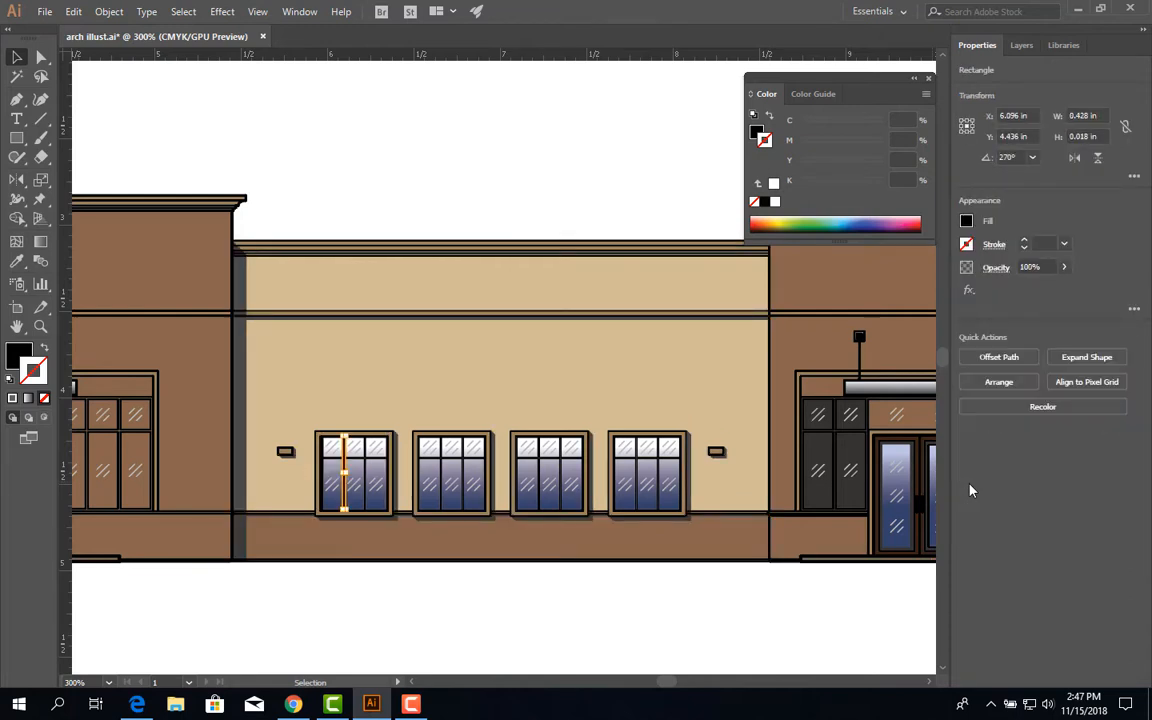
pyautogui.hotkey('ctrl', 'z')
pyautogui.hotkey('ctrl', 'z')
pyautogui.hotkey('ctrl', 'z')
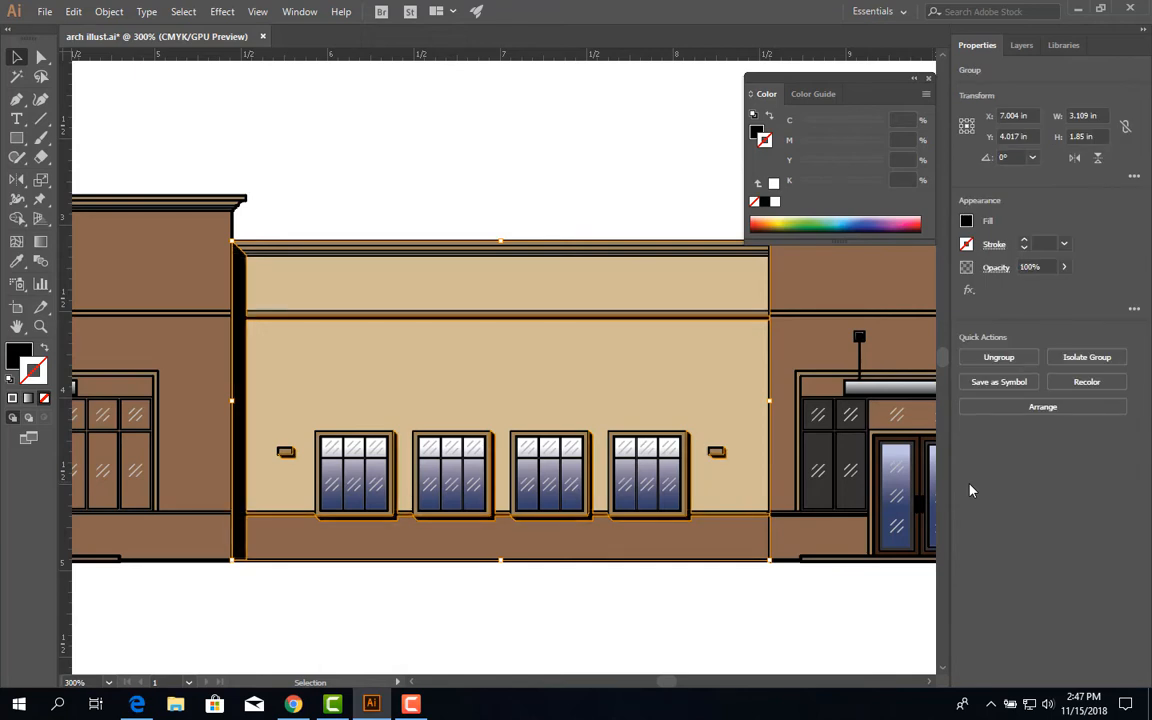
pyautogui.hotkey('ctrl', 'z')
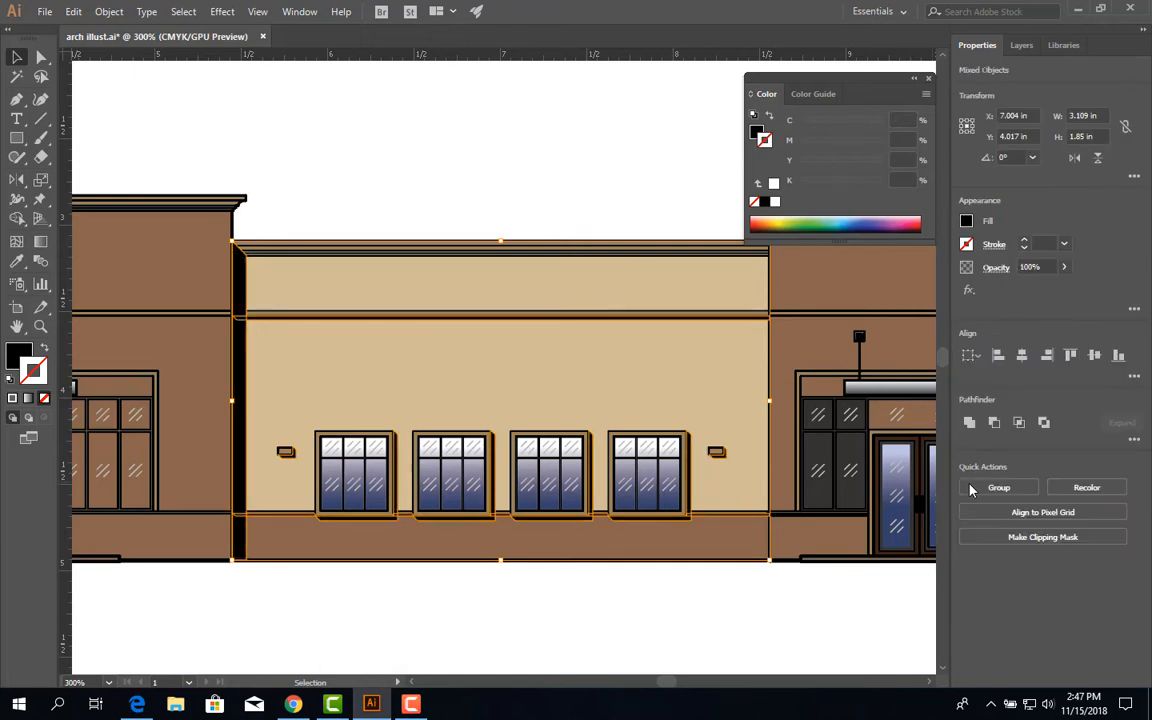
pyautogui.click(505, 197)
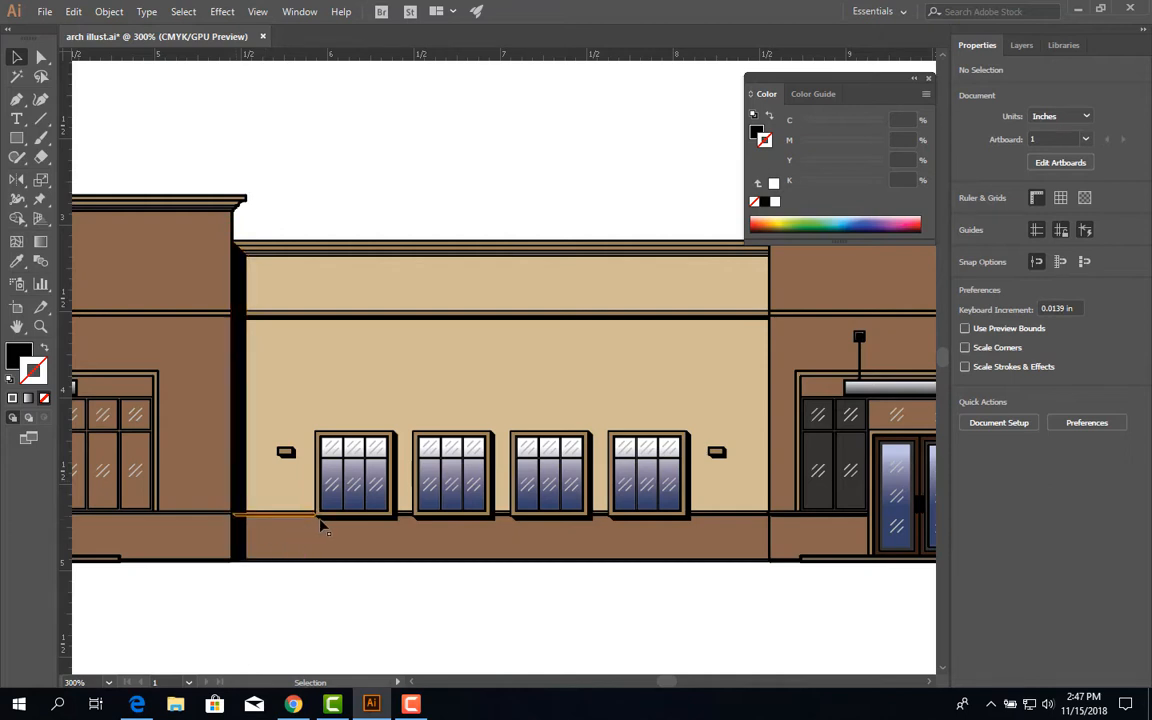
# - Duplicate the first beige bay's vertical pier shadow and align the copy with the left edge of the next beige bay
pyautogui.click(245, 399)
pyautogui.moveTo(240, 388); pyautogui.dragTo(378, 370)
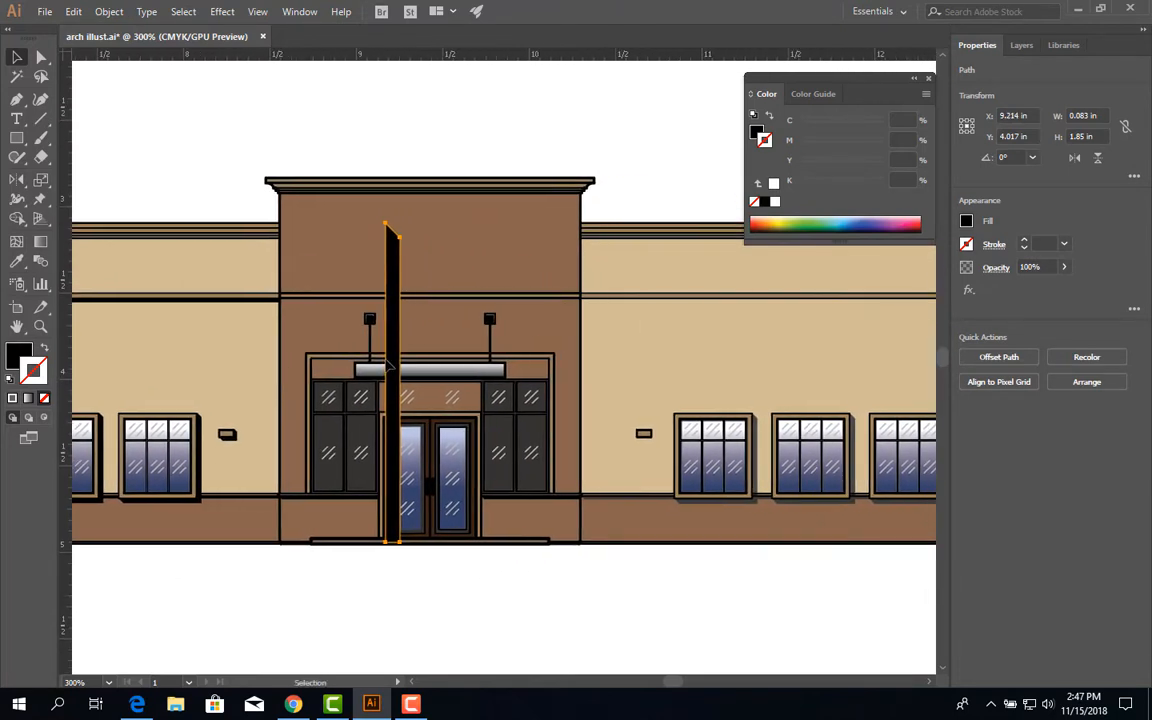
pyautogui.scroll(2, 442, 340)
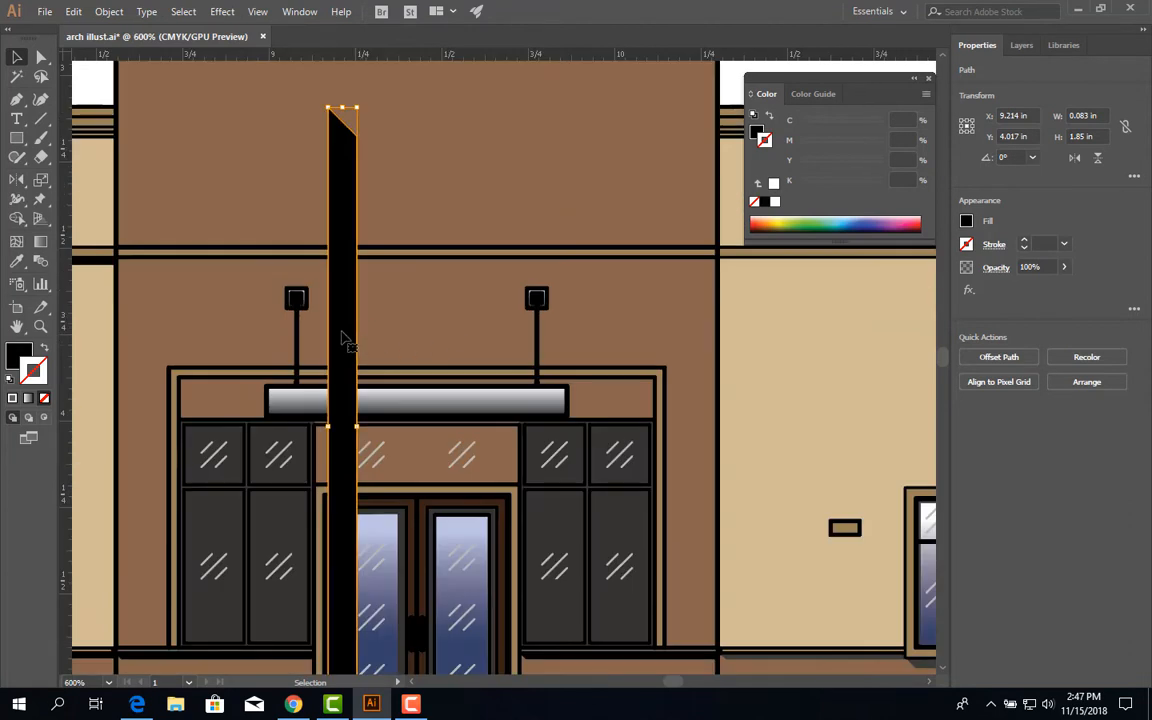
pyautogui.moveTo(639, 334); pyautogui.dragTo(522, 390)
pyautogui.moveTo(235, 356); pyautogui.dragTo(614, 378)
pyautogui.scroll(1, 620, 370)
pyautogui.scroll(2, 620, 370)
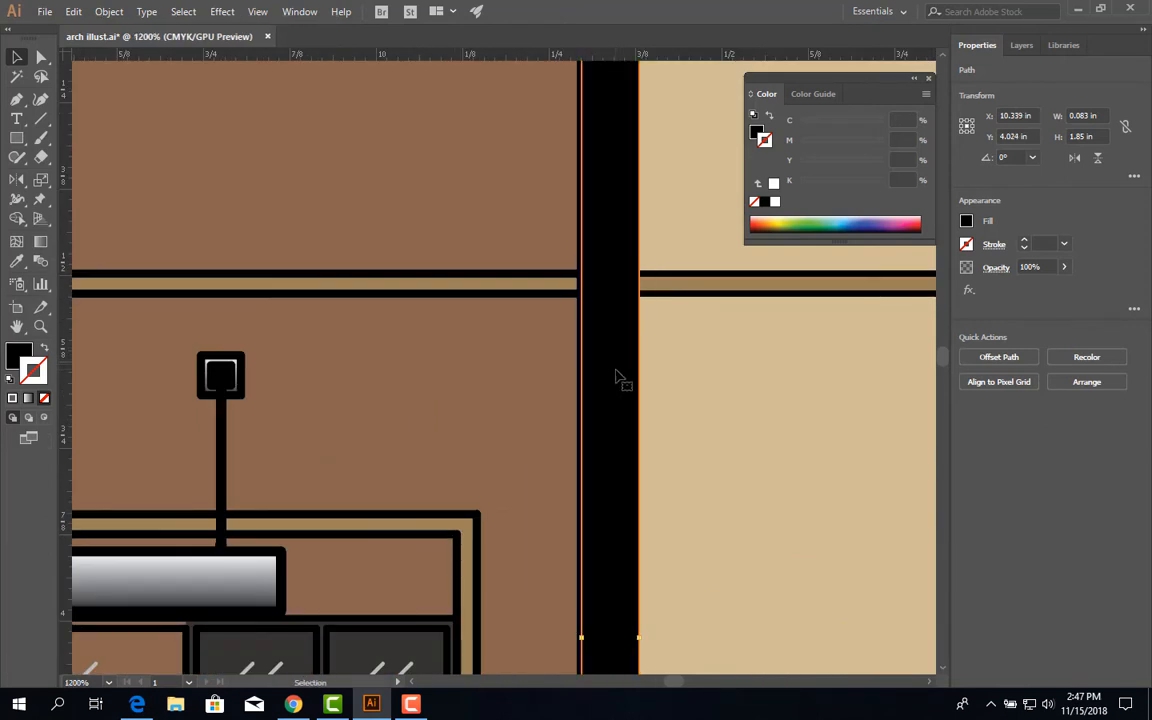
pyautogui.scroll(-5, 615, 375)
# - Duplicate the first bay's horizontal trim shadow and place the copy under the next beige bay's trim, starting at its pier shadow
pyautogui.moveTo(422, 427); pyautogui.dragTo(604, 439)
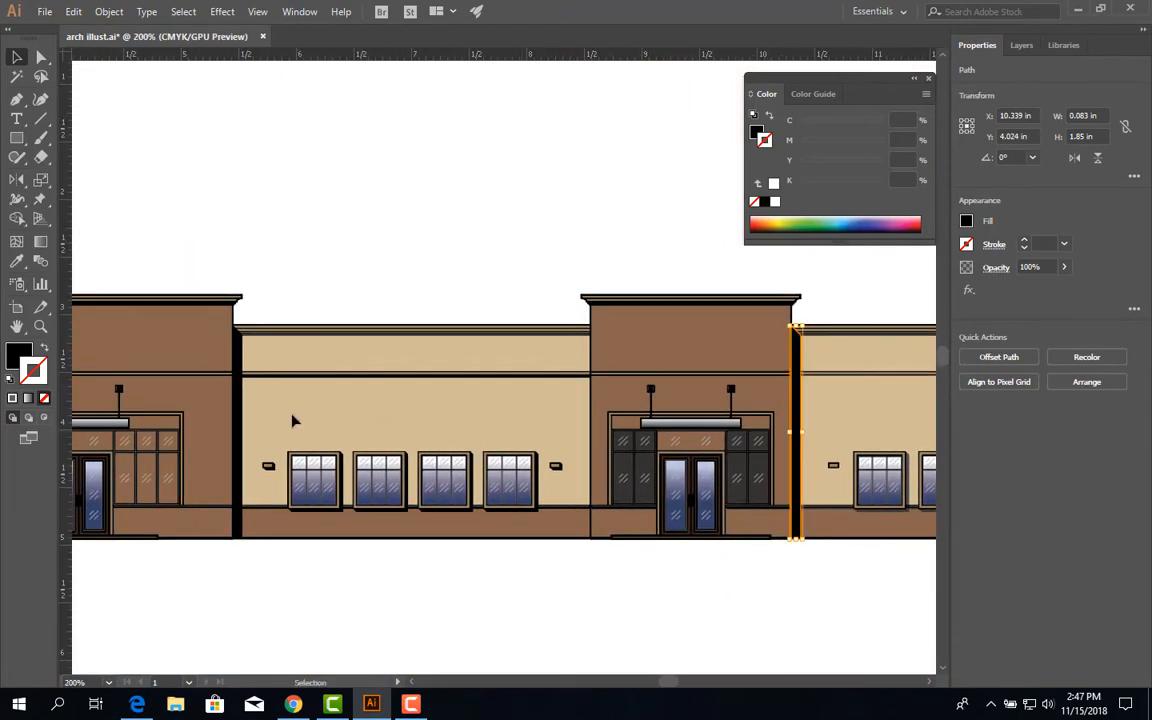
pyautogui.scroll(3, 298, 394)
pyautogui.click(286, 349)
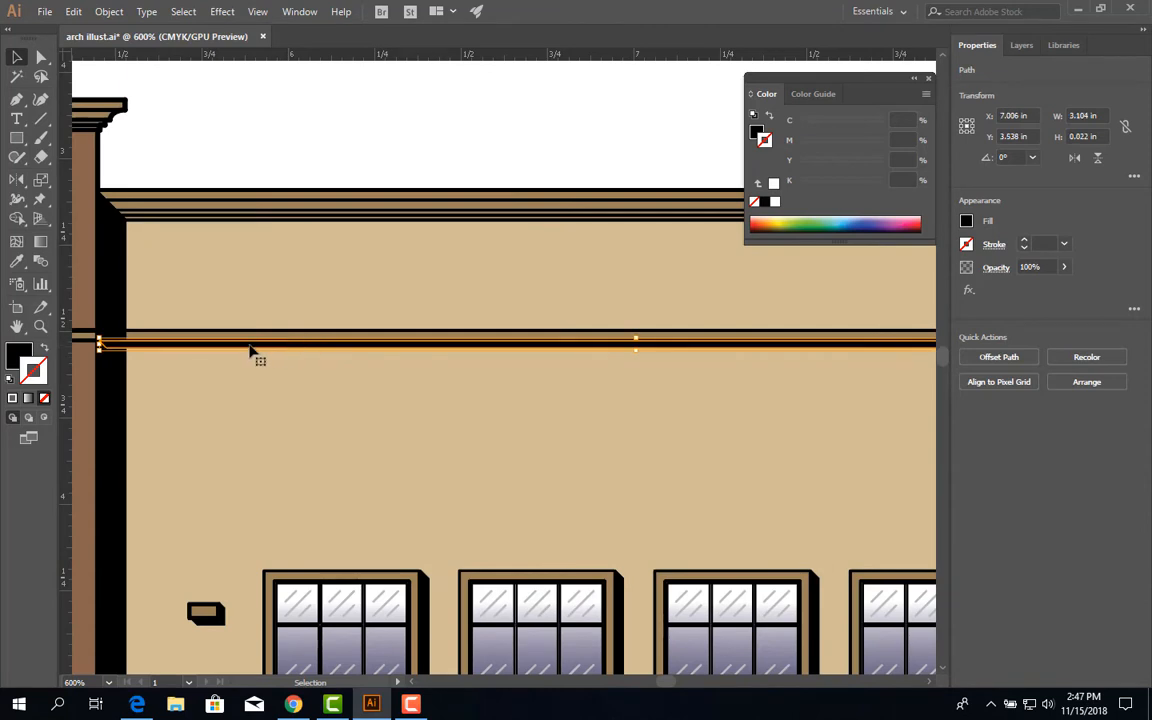
pyautogui.moveTo(236, 350); pyautogui.dragTo(842, 367)
pyautogui.moveTo(814, 408); pyautogui.dragTo(10, 410)
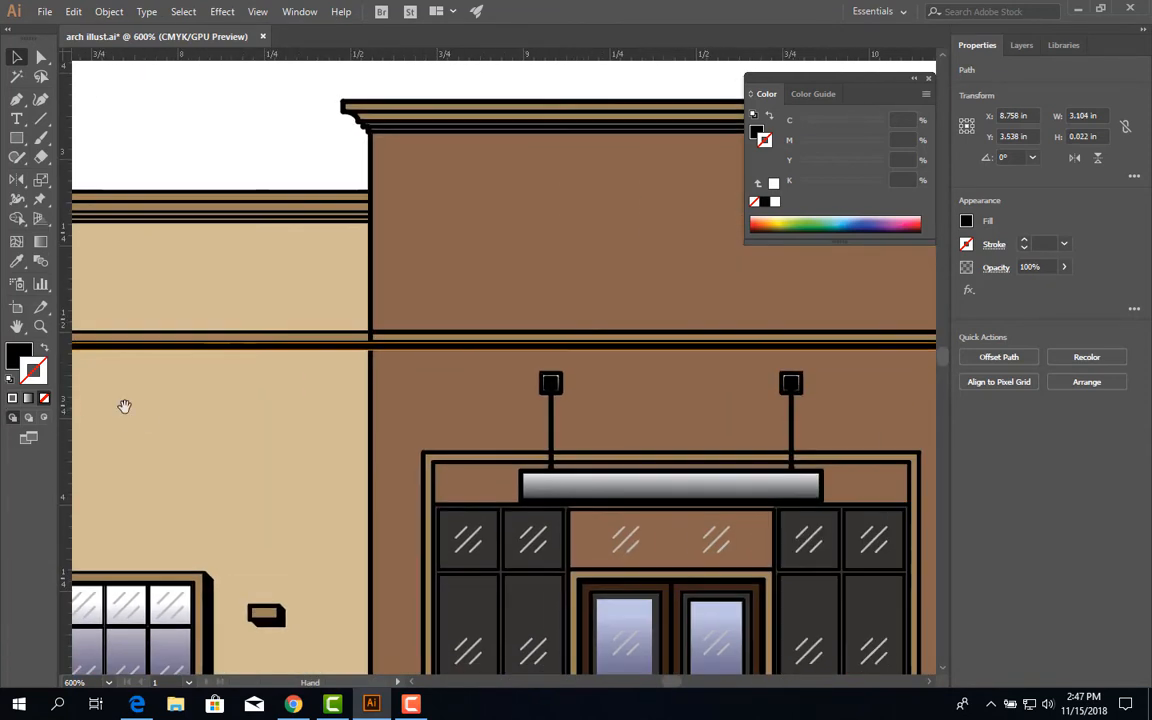
pyautogui.moveTo(436, 352); pyautogui.dragTo(767, 360)
pyautogui.moveTo(757, 405); pyautogui.dragTo(139, 429)
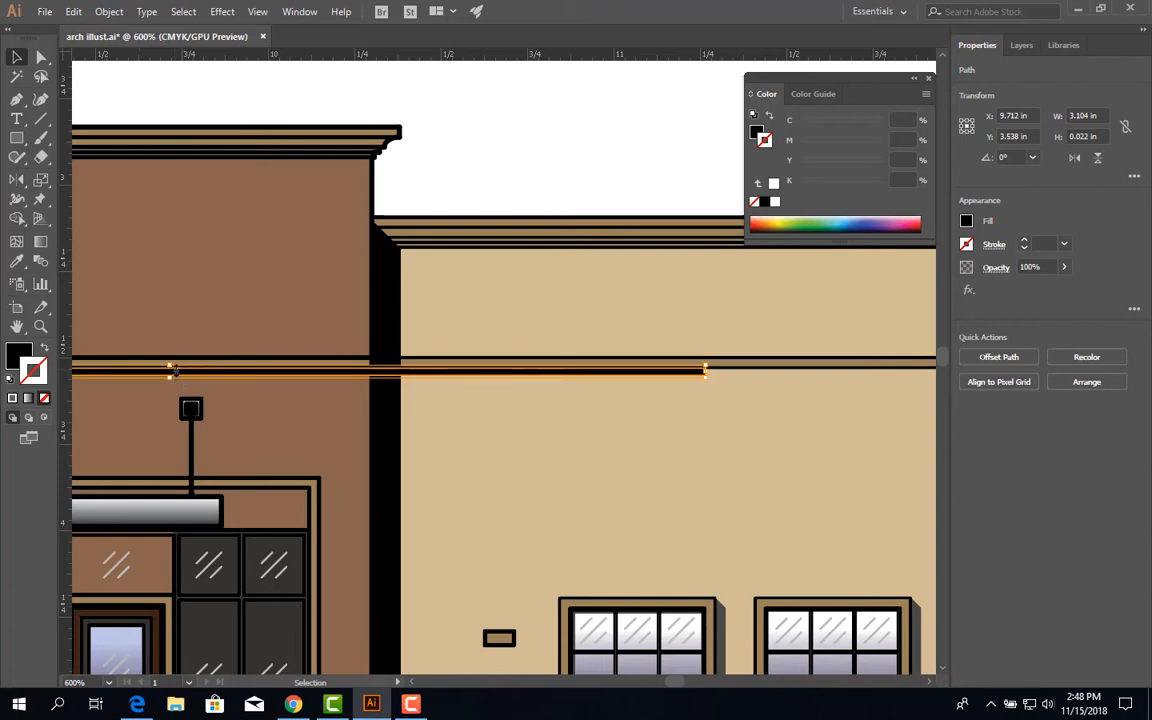
pyautogui.moveTo(183, 374); pyautogui.dragTo(830, 386)
pyautogui.moveTo(509, 422); pyautogui.dragTo(400, 466)
pyautogui.moveTo(309, 424); pyautogui.dragTo(265, 422)
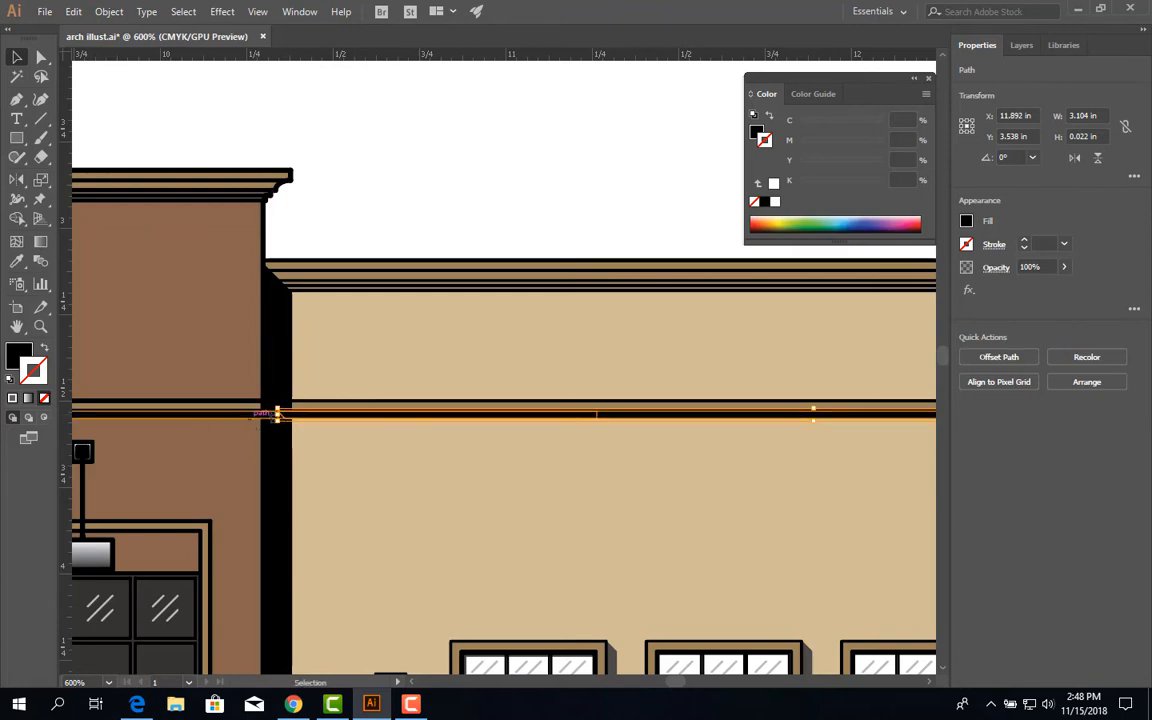
# - Stretch the copied trim shadow's right end to the far brown pier, making it about 3.19 in wide
pyautogui.hscroll(2, 555, 478)
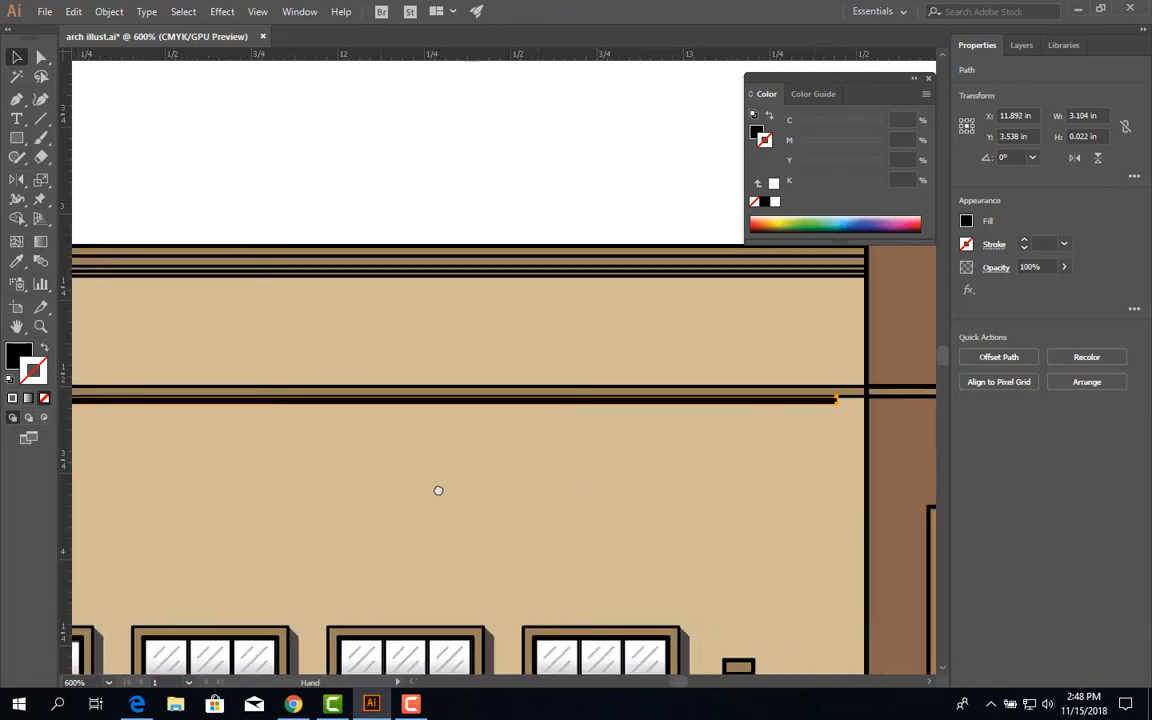
pyautogui.scroll(5, 689, 424)
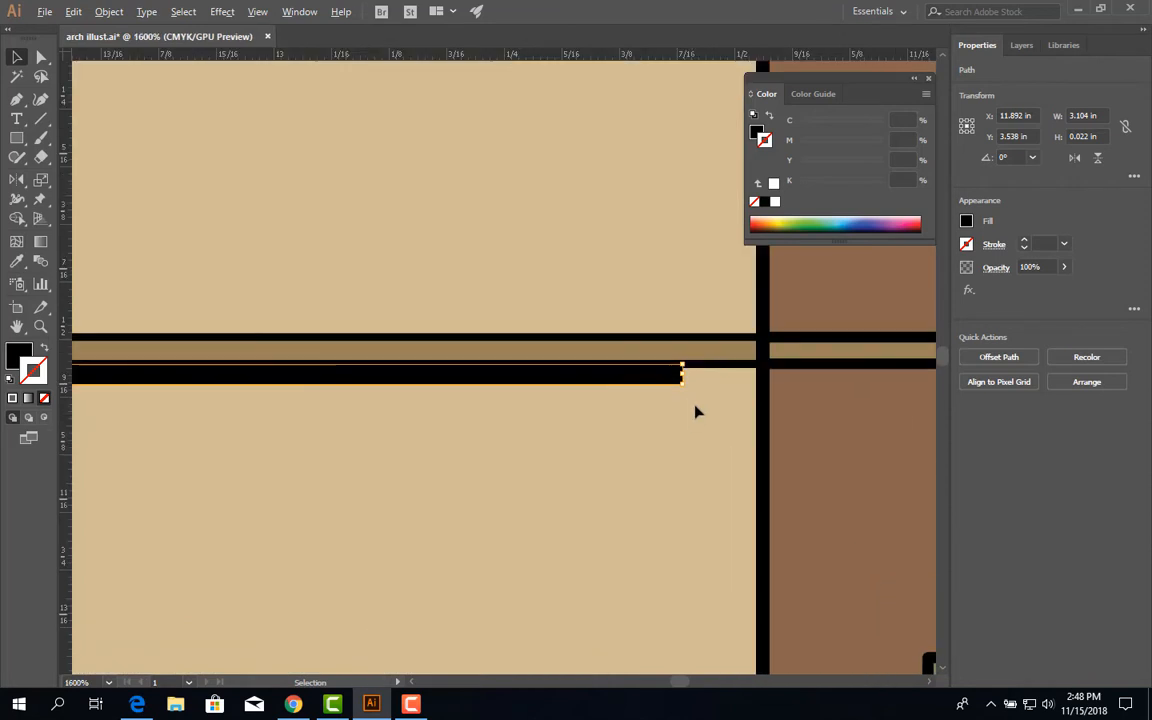
pyautogui.moveTo(656, 317); pyautogui.dragTo(813, 317)
pyautogui.scroll(-6, 612, 420)
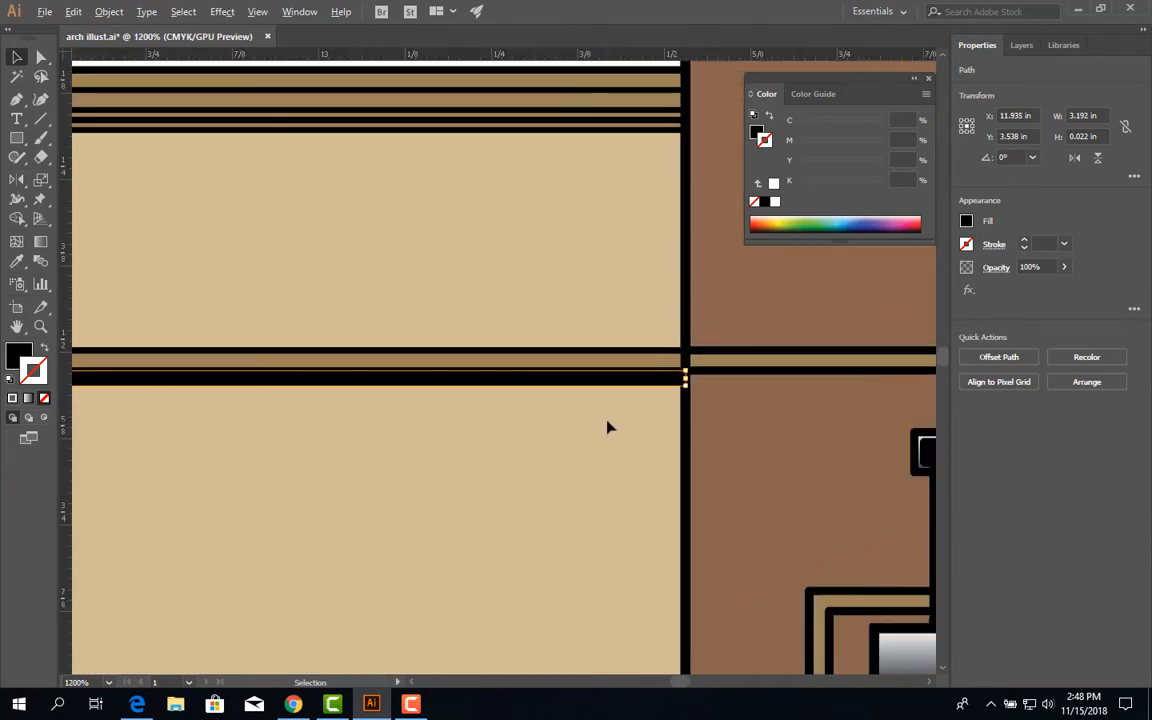
pyautogui.click(427, 437)
pyautogui.moveTo(410, 516); pyautogui.dragTo(410, 458)
pyautogui.scroll(-2, 352, 455)
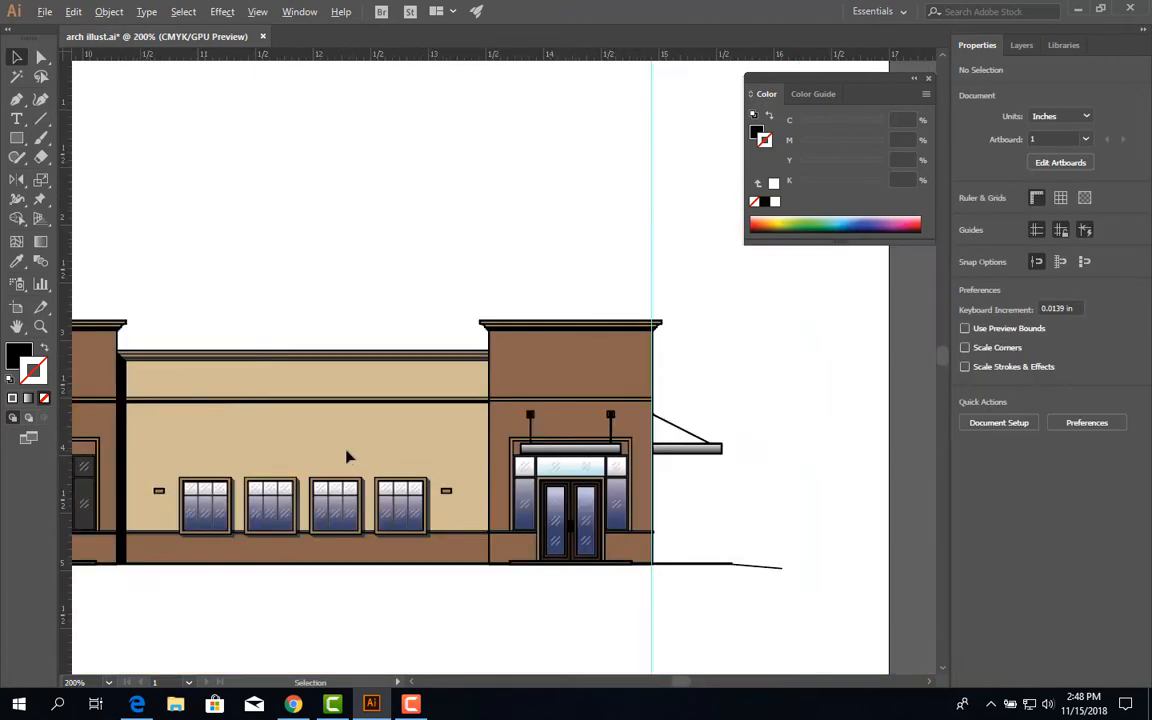
# - Hide the first beige bay's vertical pier shadow to expose the cornice corner behind it
pyautogui.moveTo(212, 438); pyautogui.dragTo(661, 445)
pyautogui.moveTo(309, 442); pyautogui.dragTo(504, 438)
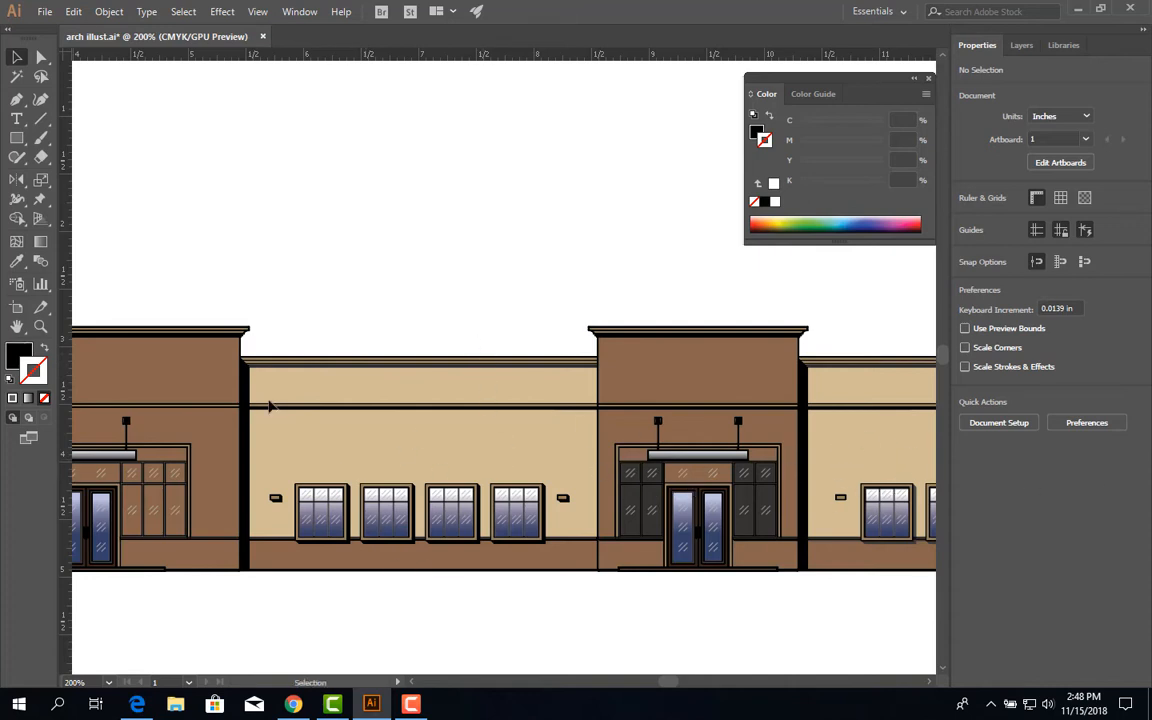
pyautogui.scroll(8, 270, 407)
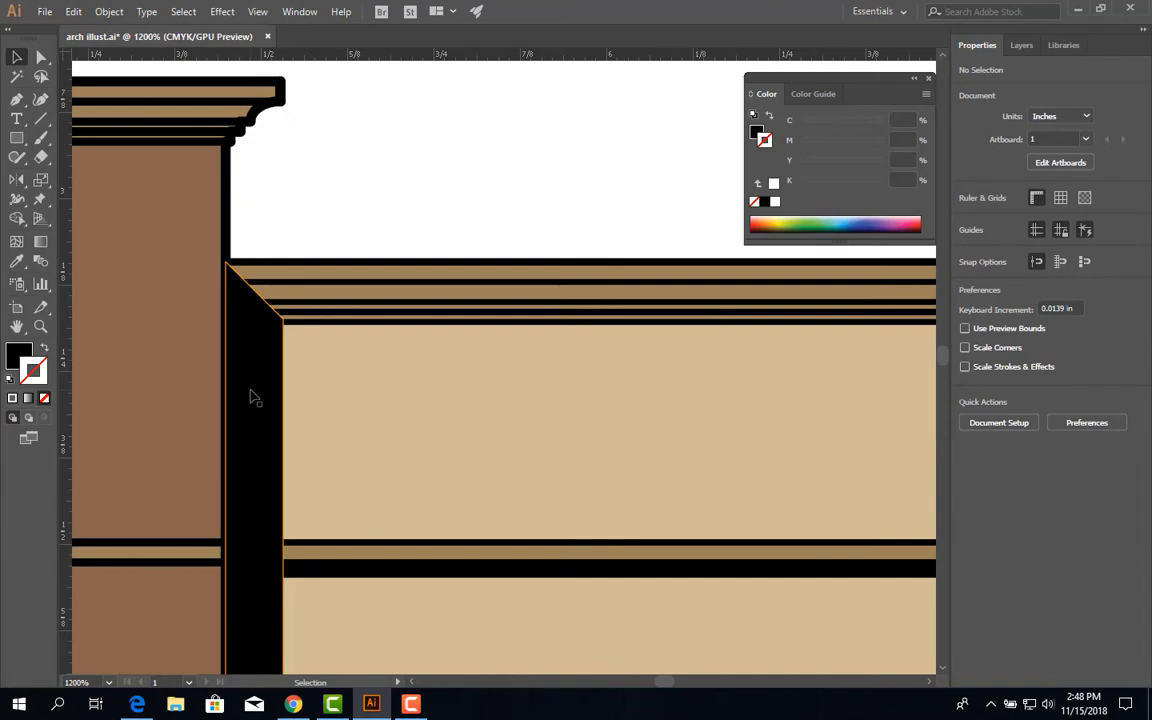
pyautogui.click(252, 393)
pyautogui.click(74, 11)
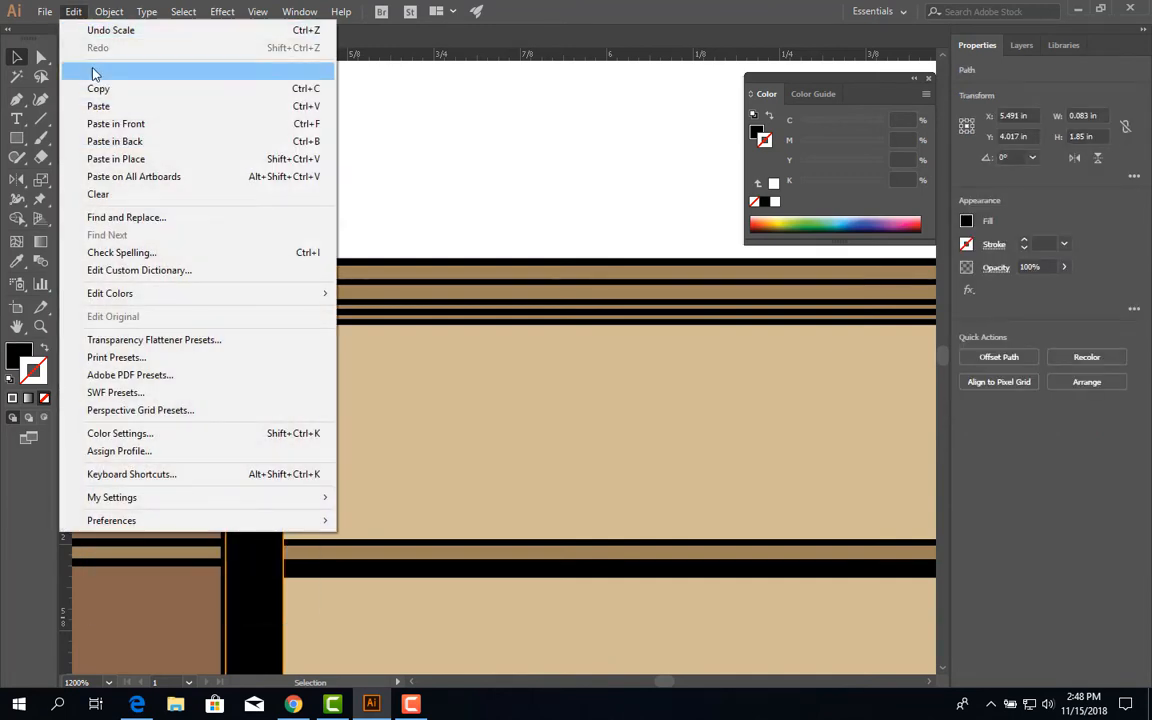
pyautogui.moveTo(110, 18)
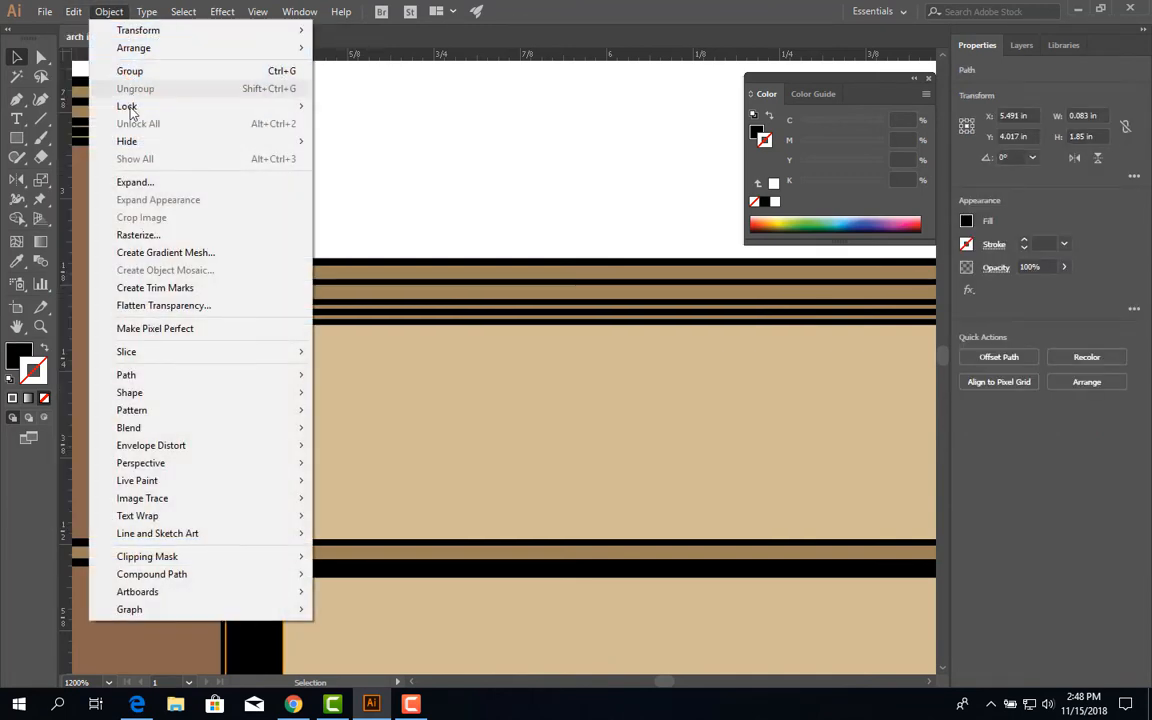
pyautogui.moveTo(140, 144)
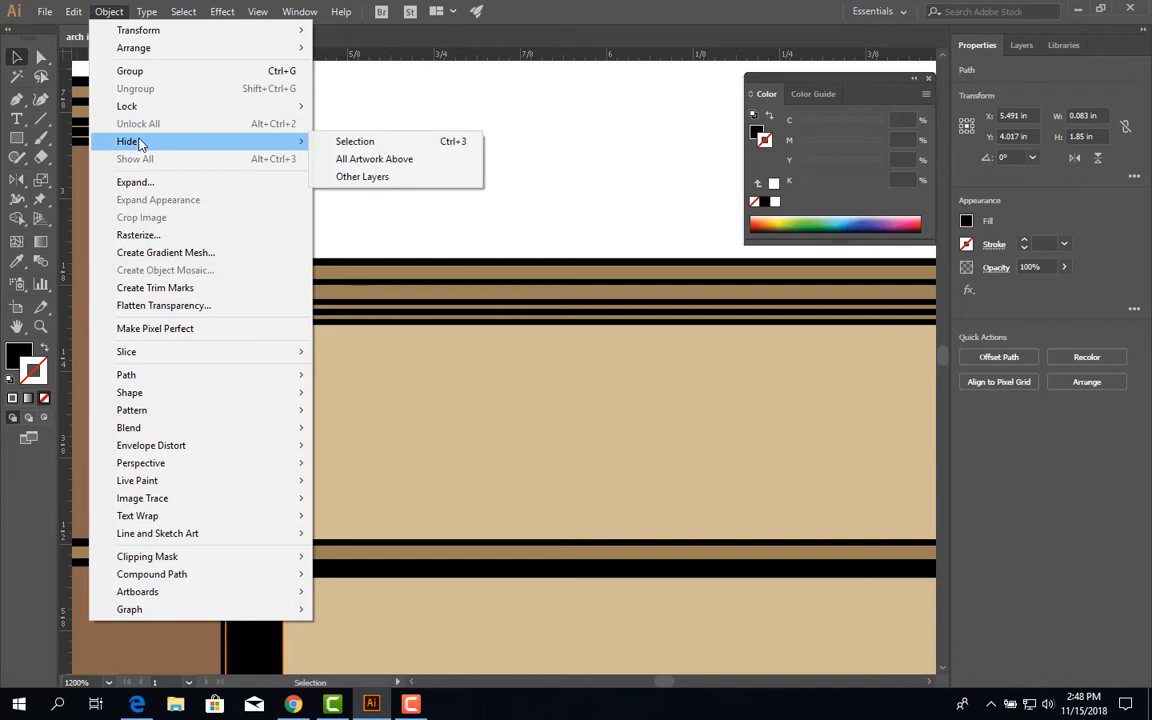
pyautogui.click(358, 141)
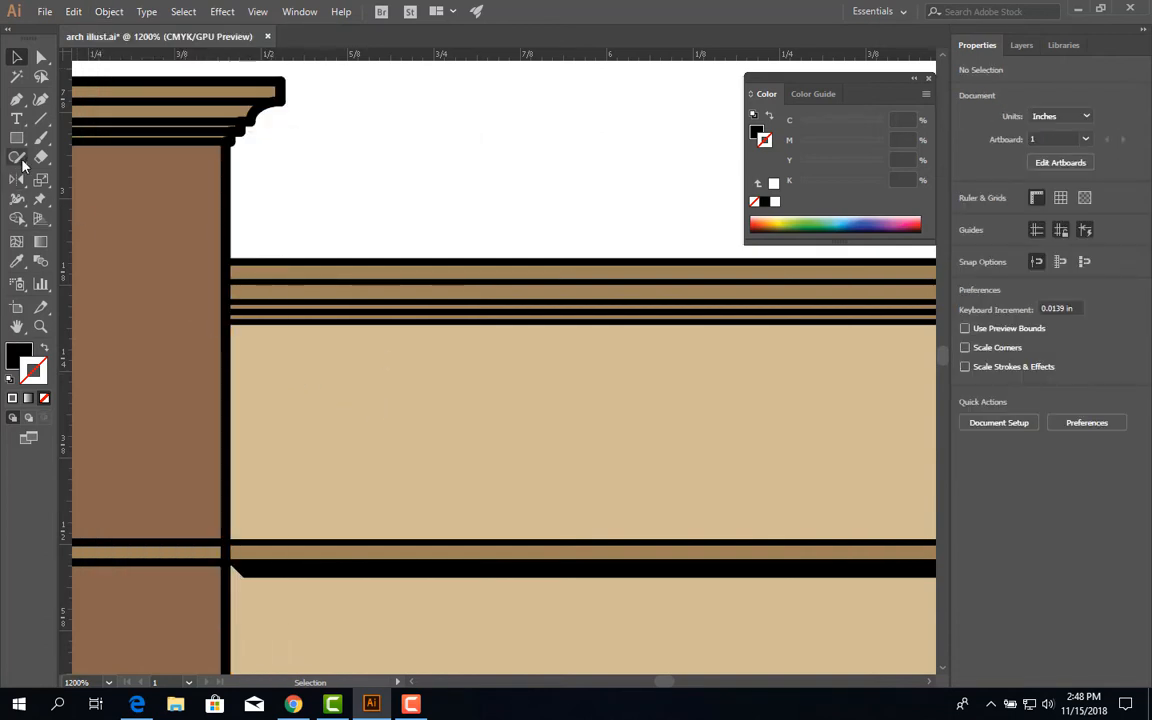
# - Draw a closed black shadow about 0.05 in tall under the first bay's cornice, with an angled left end, spanning pier to pier
pyautogui.click(16, 99)
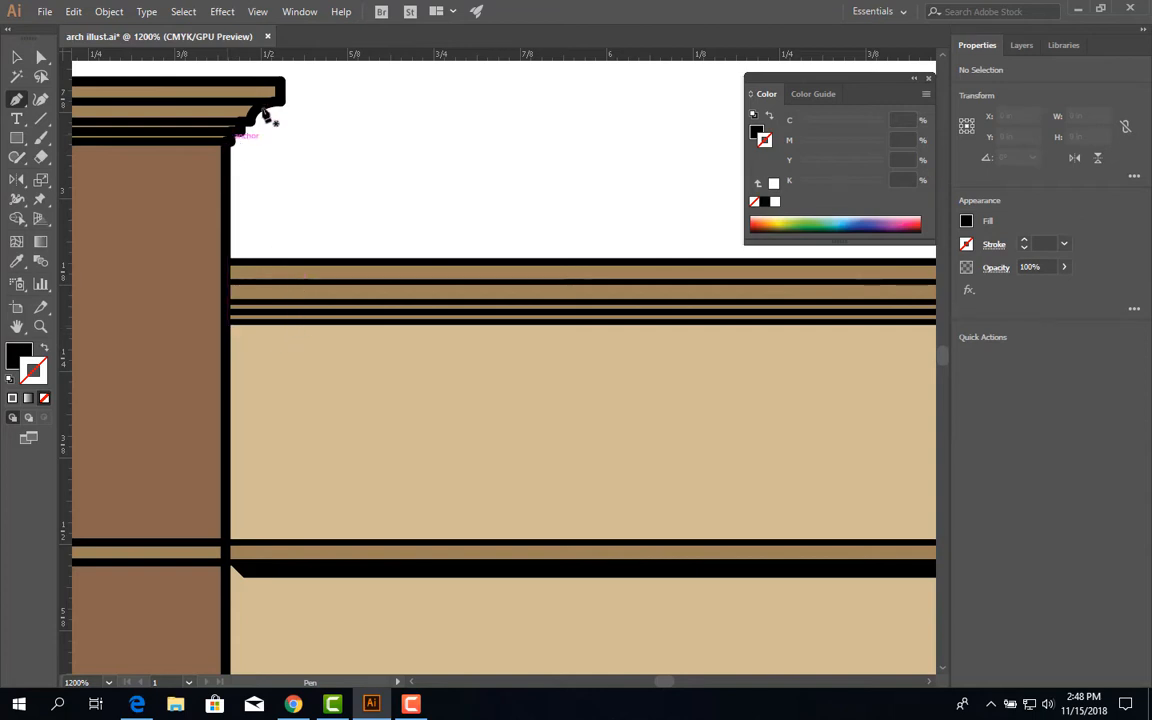
pyautogui.click(226, 324)
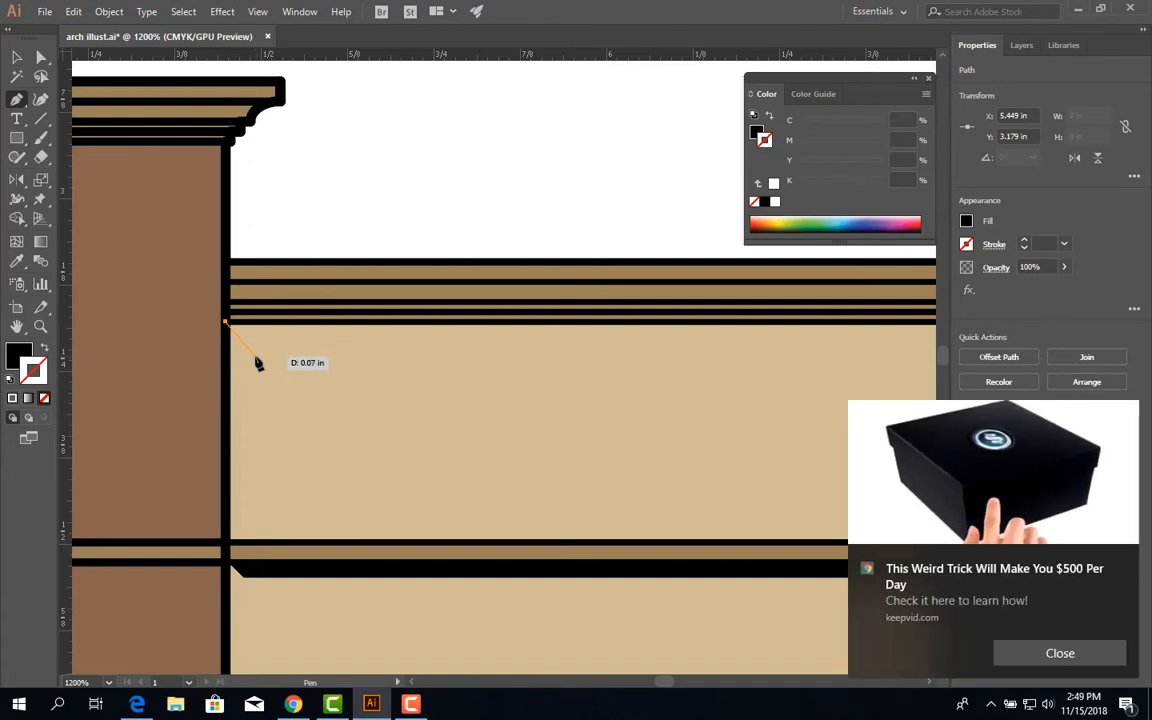
pyautogui.click(1045, 653)
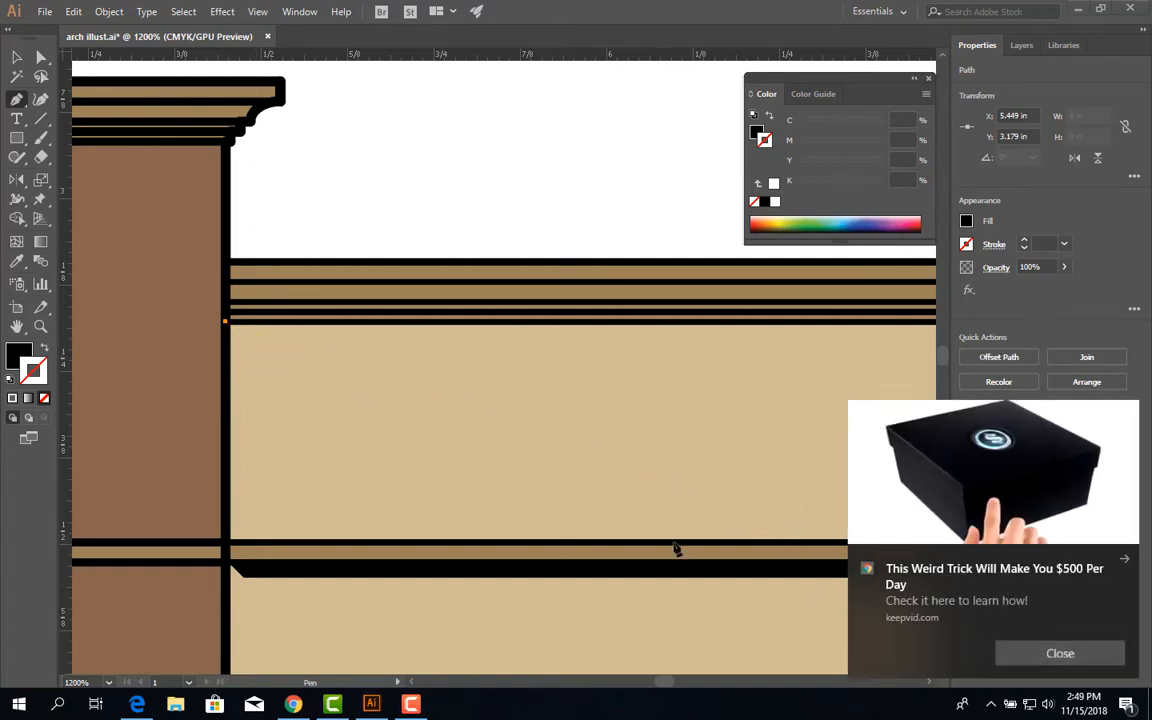
pyautogui.click(262, 364)
pyautogui.scroll(-4, 306, 370)
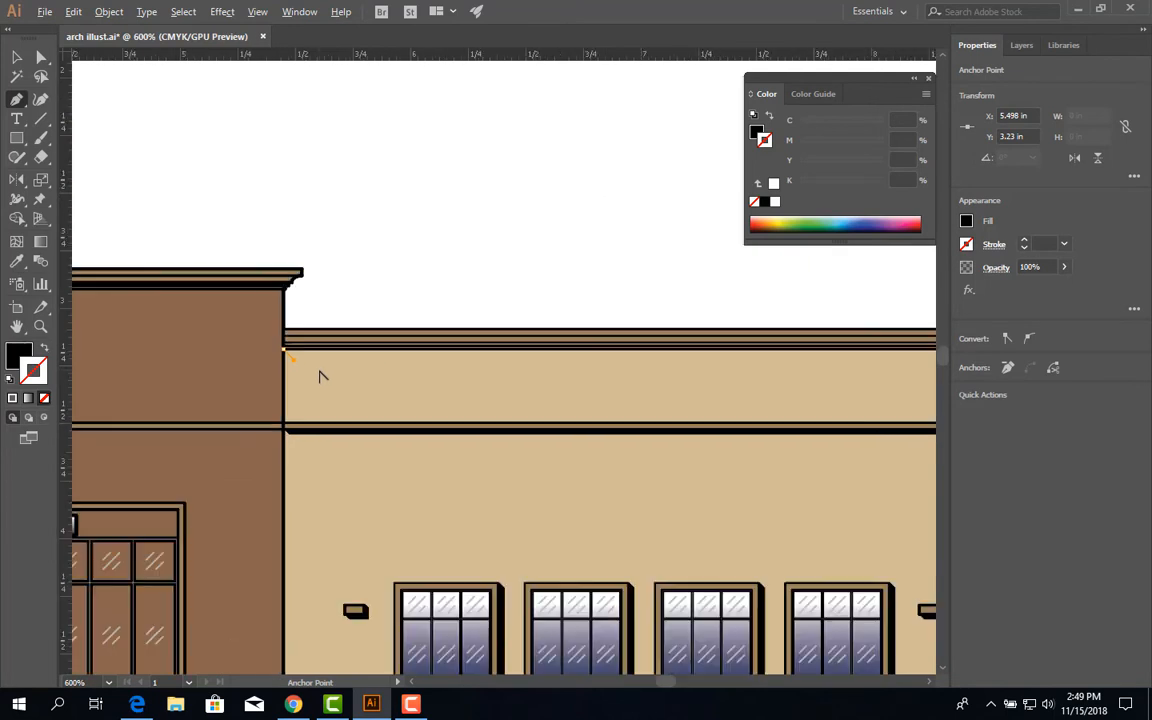
pyautogui.hscroll(6, 400, 390)
pyautogui.scroll(4, 527, 390)
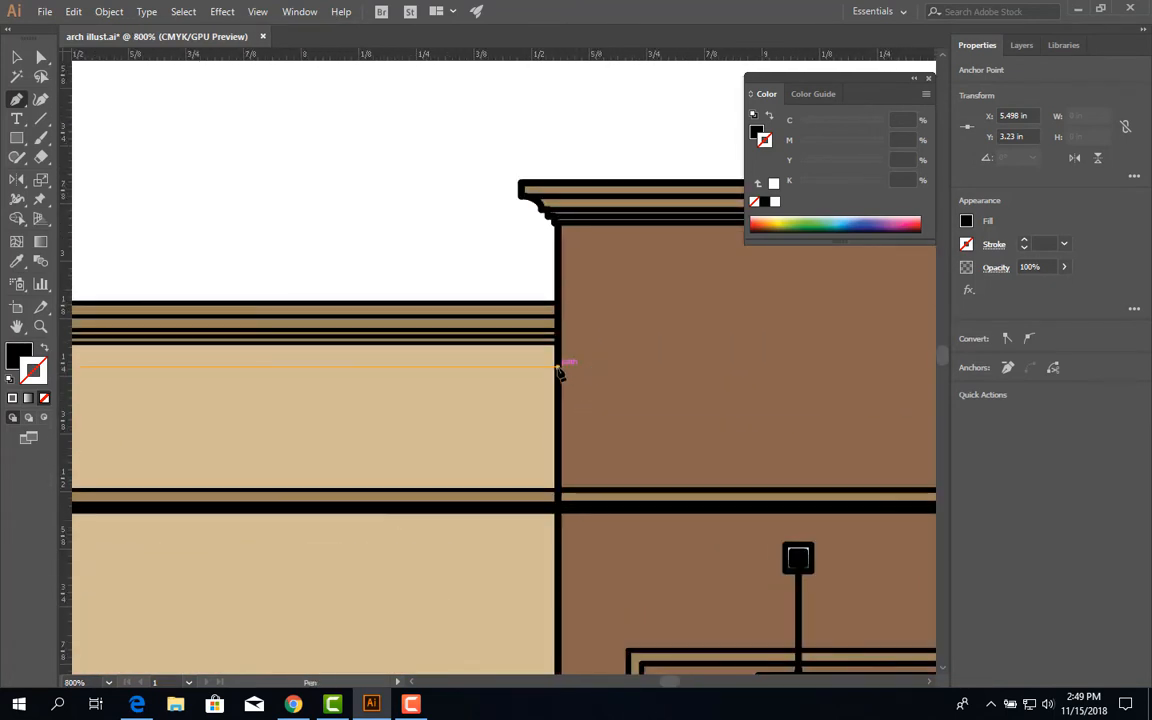
pyautogui.click(558, 366)
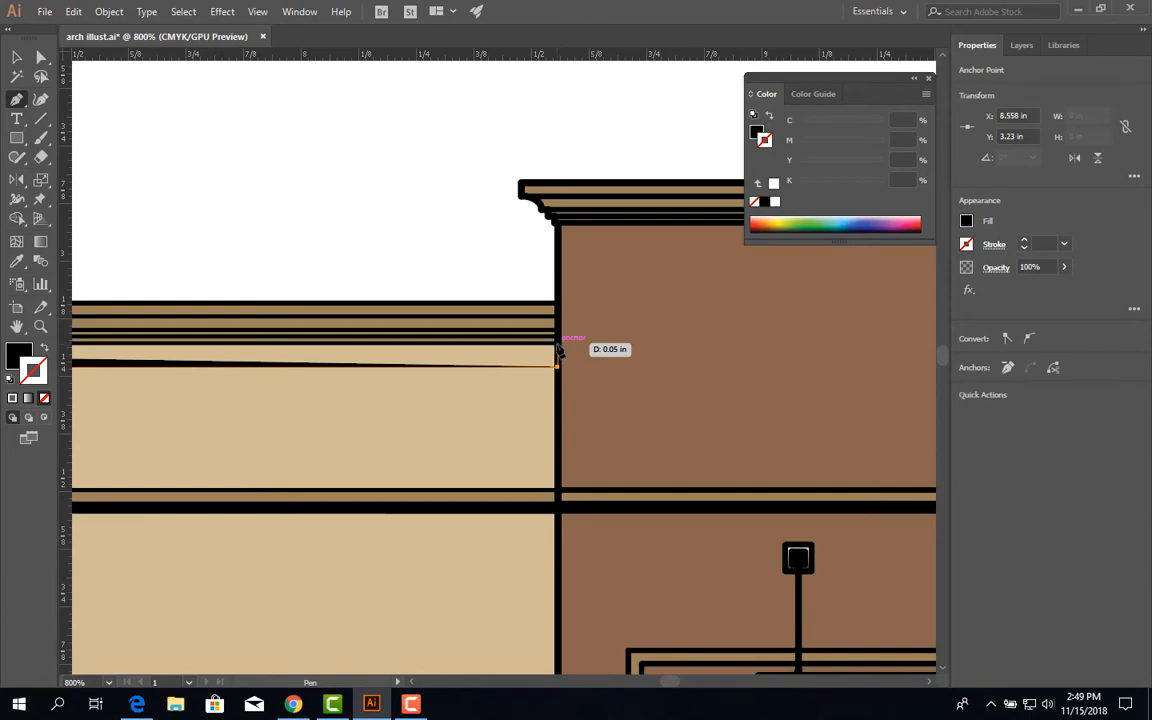
pyautogui.scroll(1, 558, 350)
pyautogui.scroll(2, 558, 350)
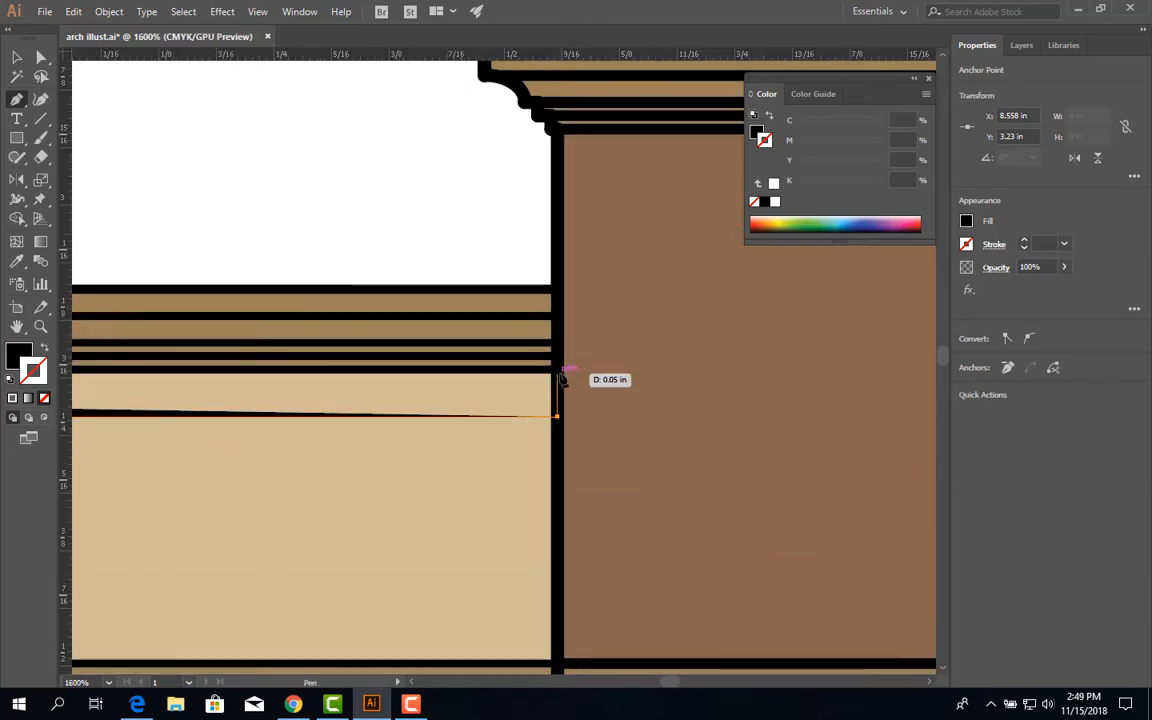
pyautogui.click(557, 371)
pyautogui.scroll(-3, 545, 380)
pyautogui.moveTo(368, 399); pyautogui.dragTo(753, 414)
pyautogui.moveTo(392, 430); pyautogui.dragTo(746, 462)
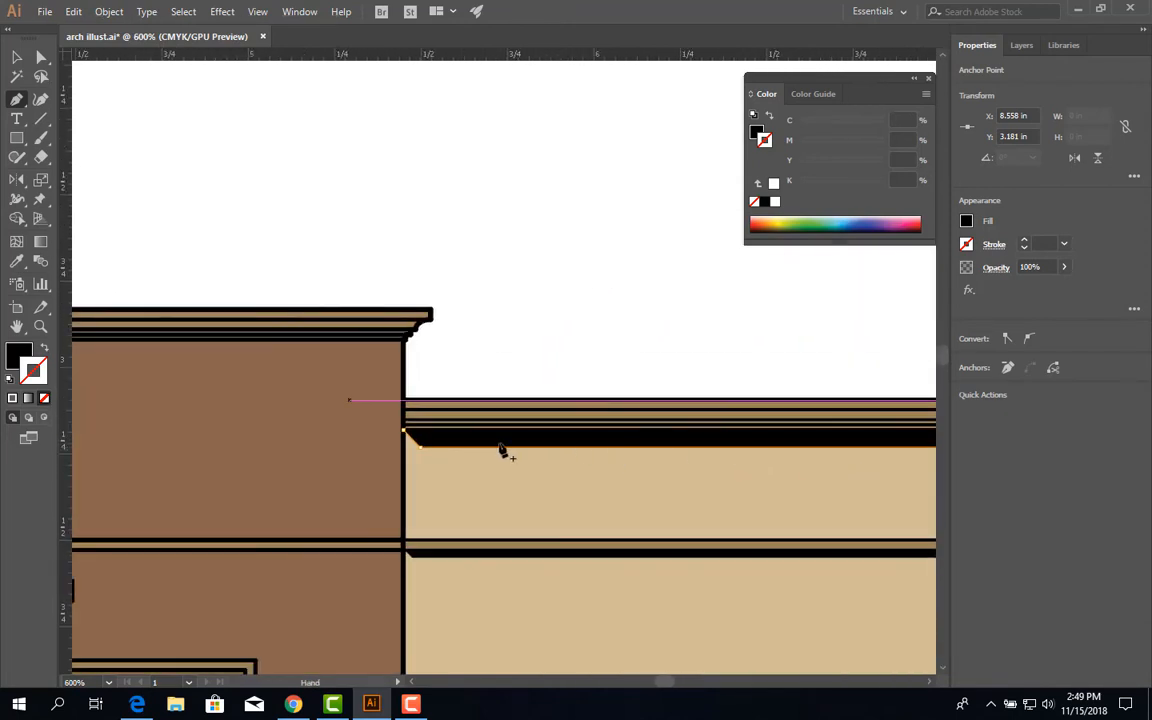
pyautogui.scroll(2, 410, 444)
pyautogui.click(400, 422)
# - Show the hidden vertical pier shadow again
pyautogui.click(15, 58)
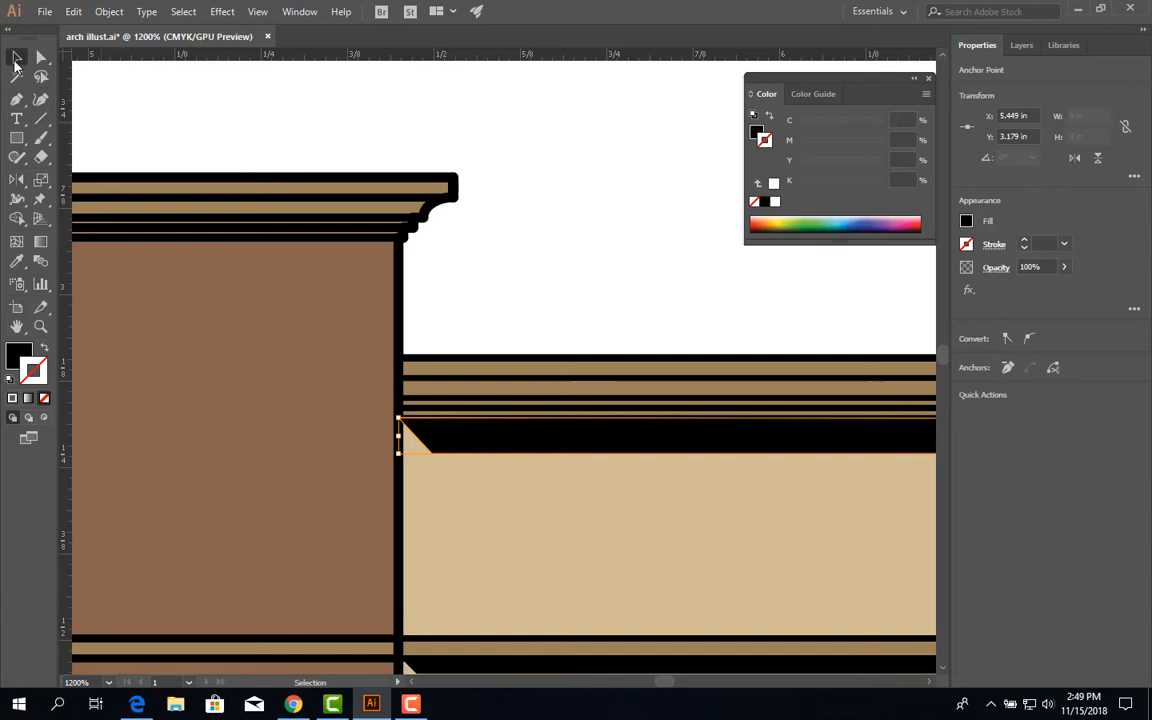
pyautogui.click(74, 12)
pyautogui.moveTo(102, 14)
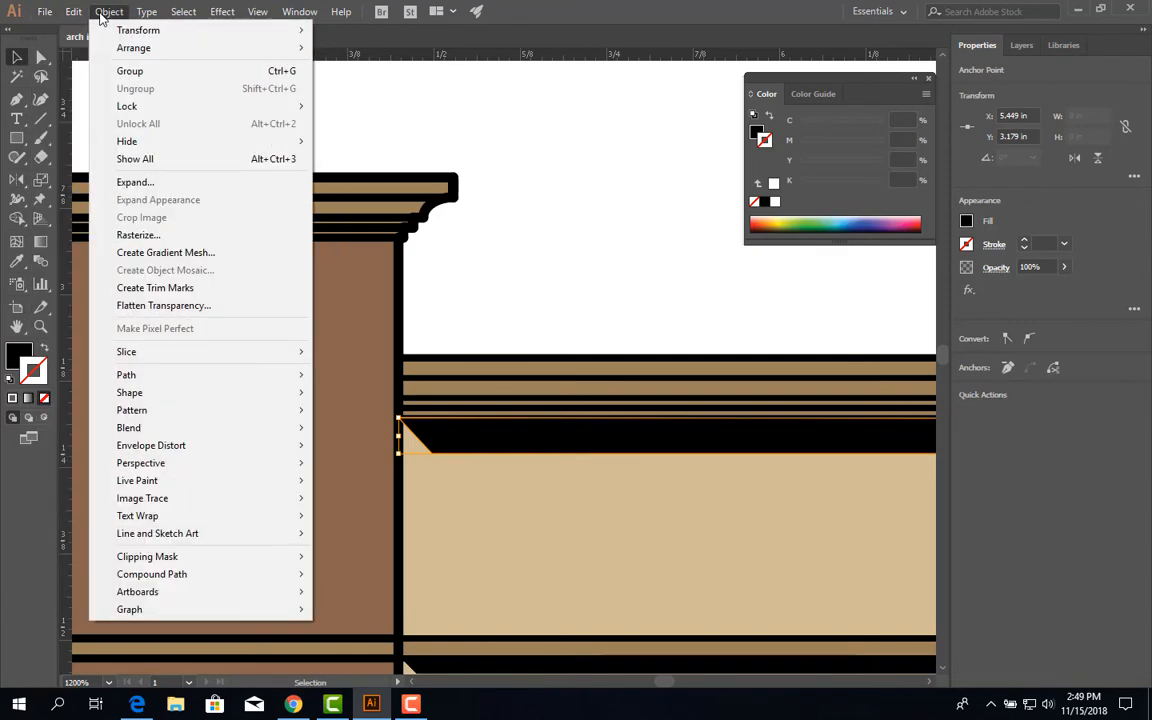
pyautogui.click(151, 165)
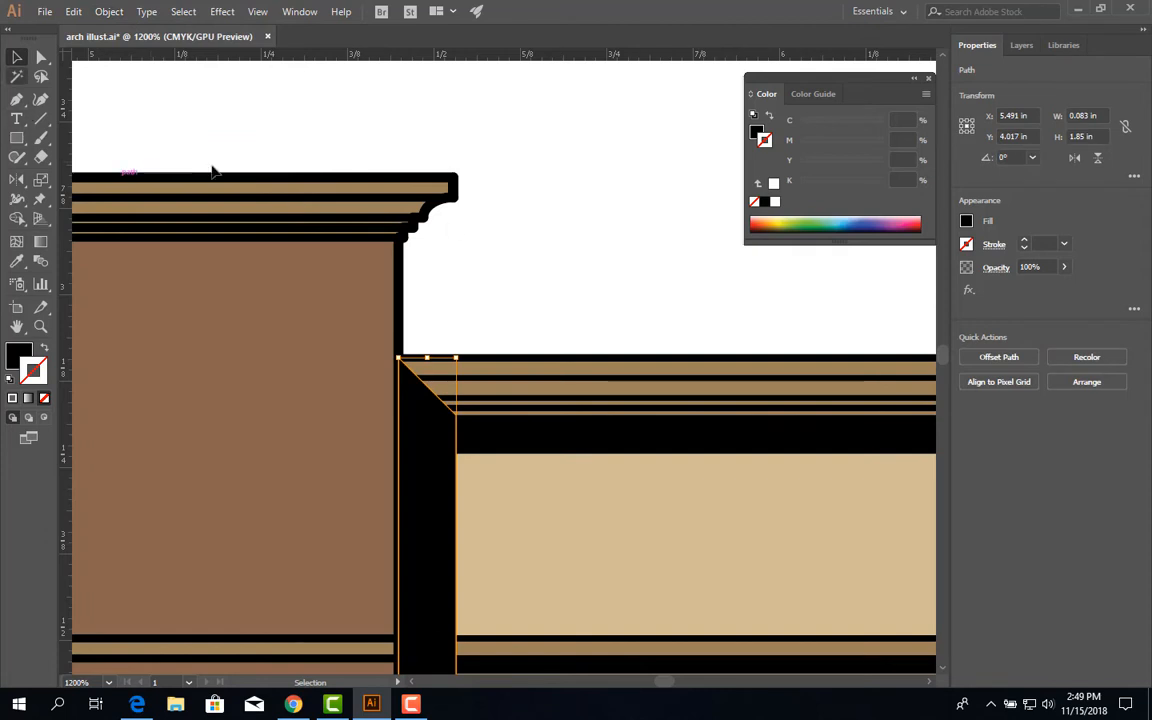
# - Copy the first bay's cornice shadow under the second beige bay's cornice and stretch its right end to the far brown pier
pyautogui.click(524, 262)
pyautogui.moveTo(589, 442); pyautogui.dragTo(588, 433)
pyautogui.scroll(-2, 589, 435)
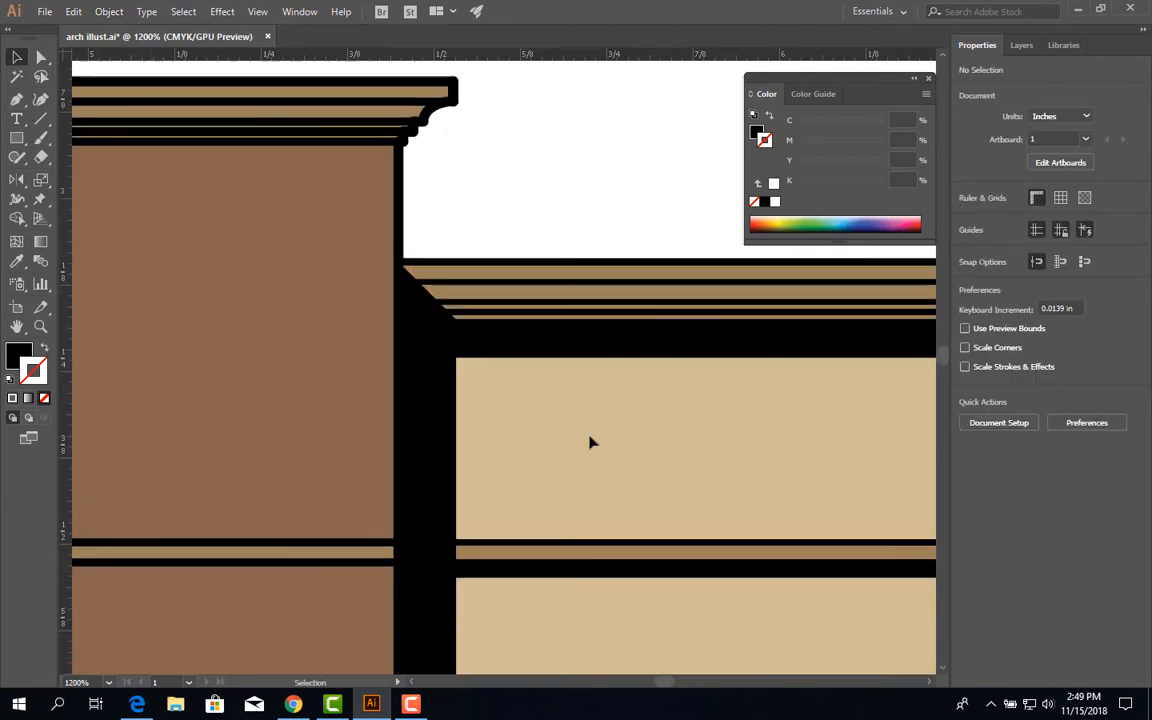
pyautogui.scroll(-5, 590, 438)
pyautogui.moveTo(697, 504); pyautogui.dragTo(399, 497)
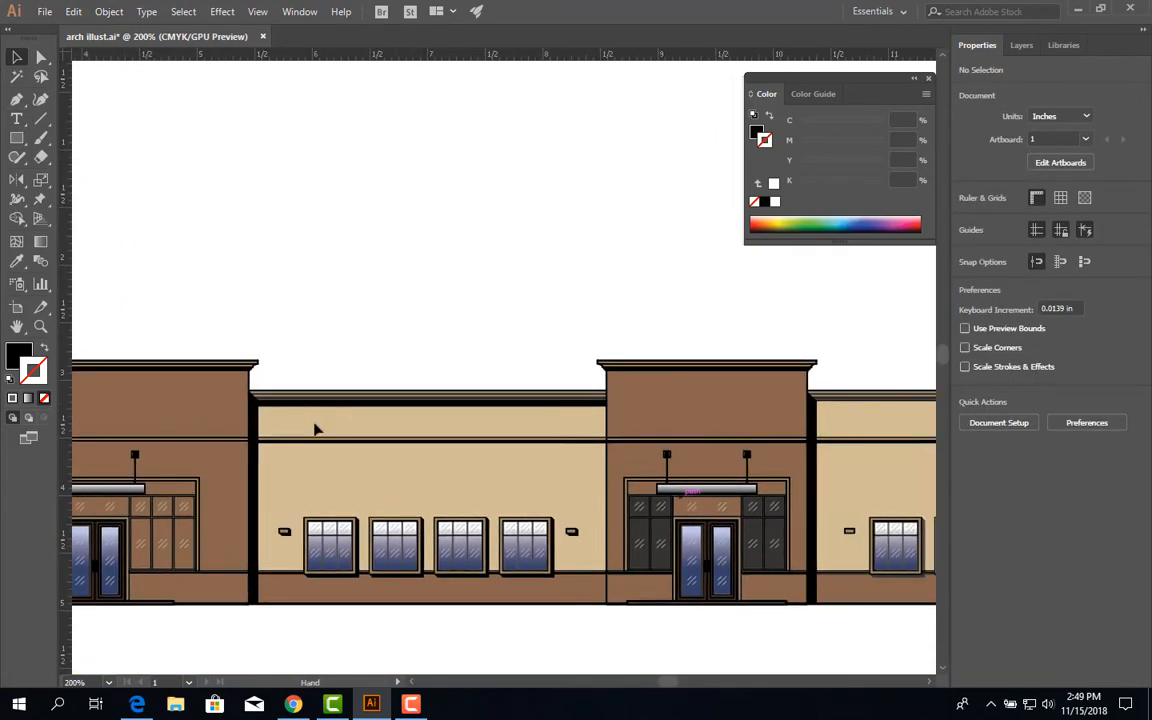
pyautogui.click(309, 411)
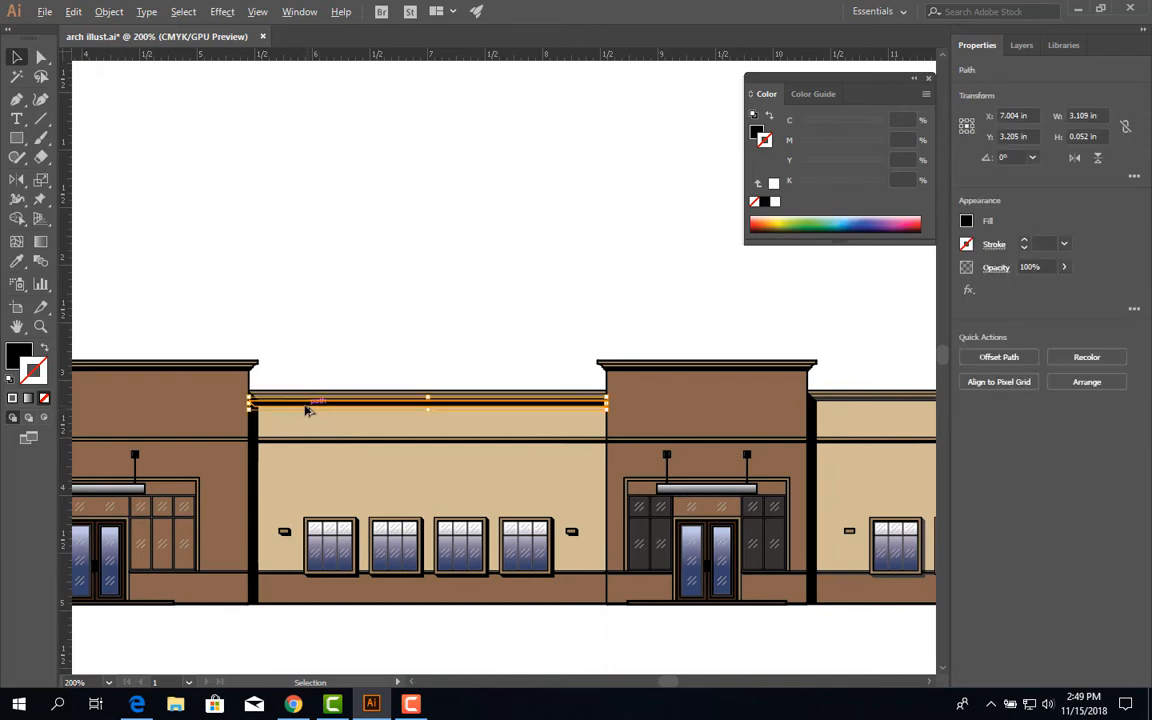
pyautogui.moveTo(305, 410); pyautogui.dragTo(851, 429)
pyautogui.moveTo(744, 414); pyautogui.dragTo(581, 406)
pyautogui.scroll(4, 708, 387)
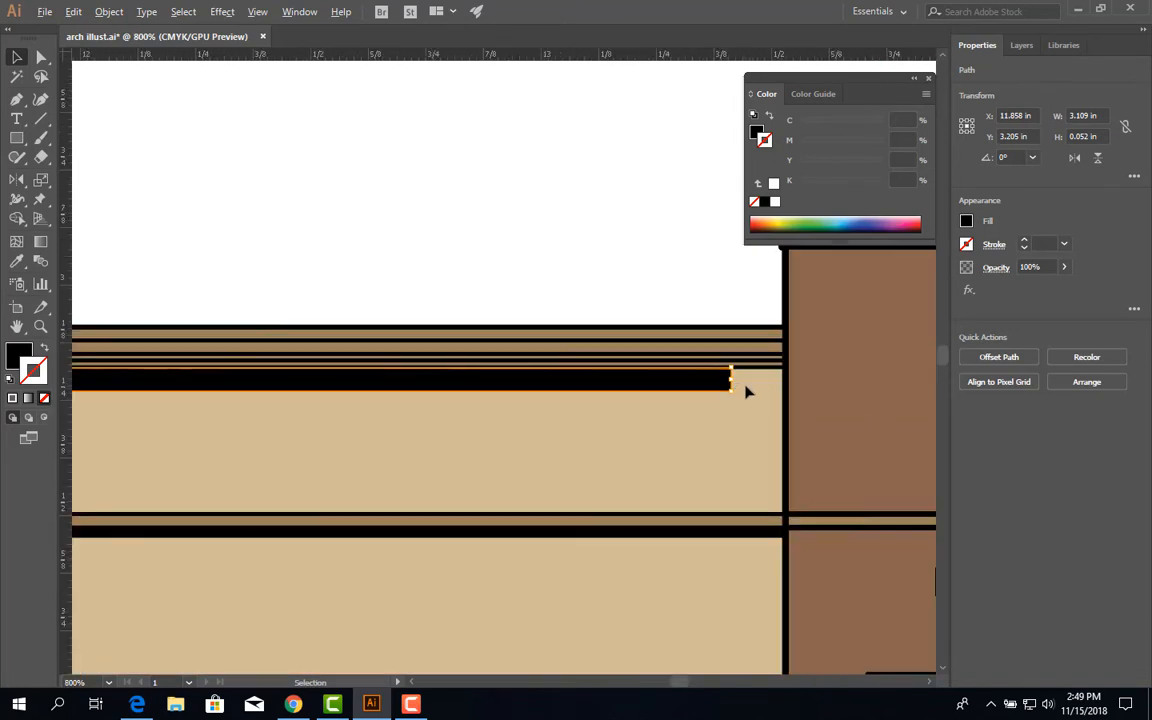
pyautogui.moveTo(731, 382); pyautogui.dragTo(788, 382)
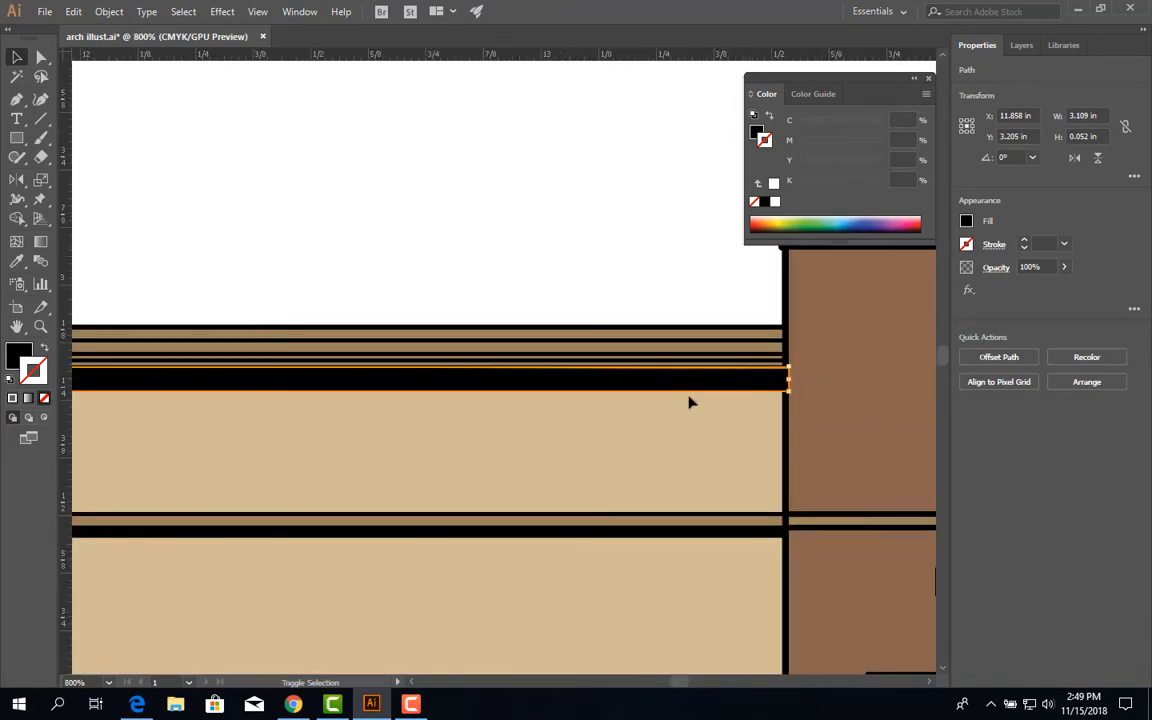
pyautogui.click(595, 412)
# - Review the shadows along the whole elevation, from the beige end bay to the far brown pier
pyautogui.scroll(-5, 475, 453)
pyautogui.moveTo(437, 485); pyautogui.dragTo(780, 437)
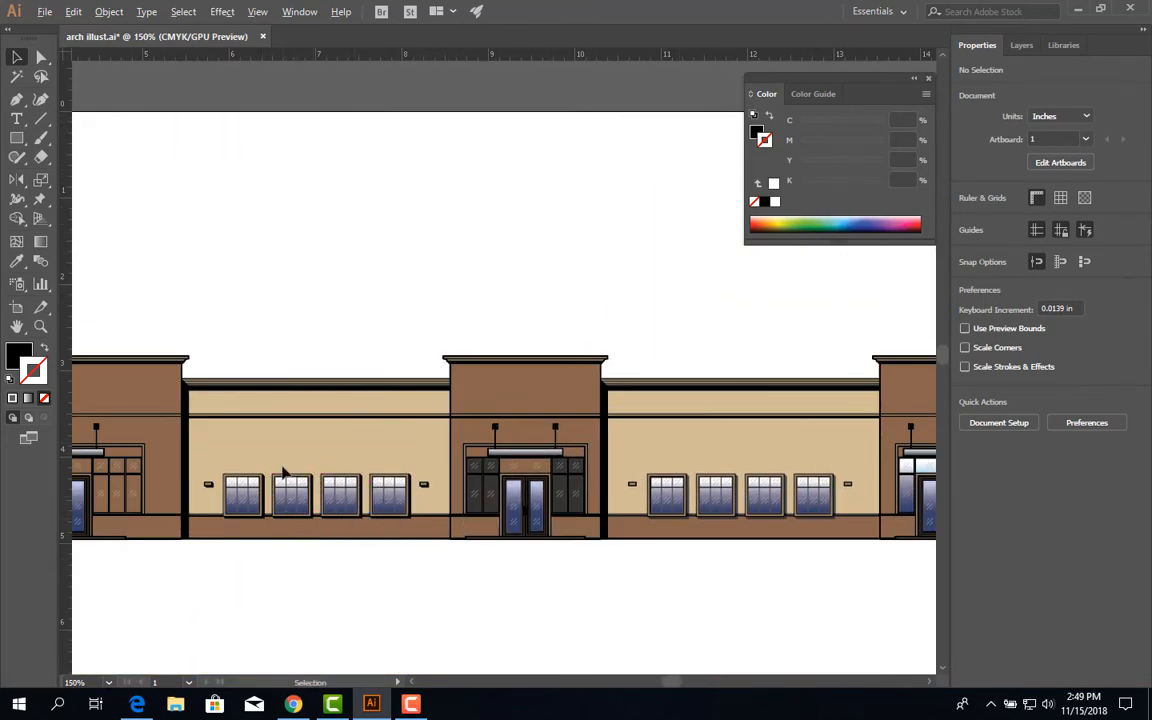
pyautogui.scroll(2, 283, 473)
pyautogui.scroll(-2, 660, 447)
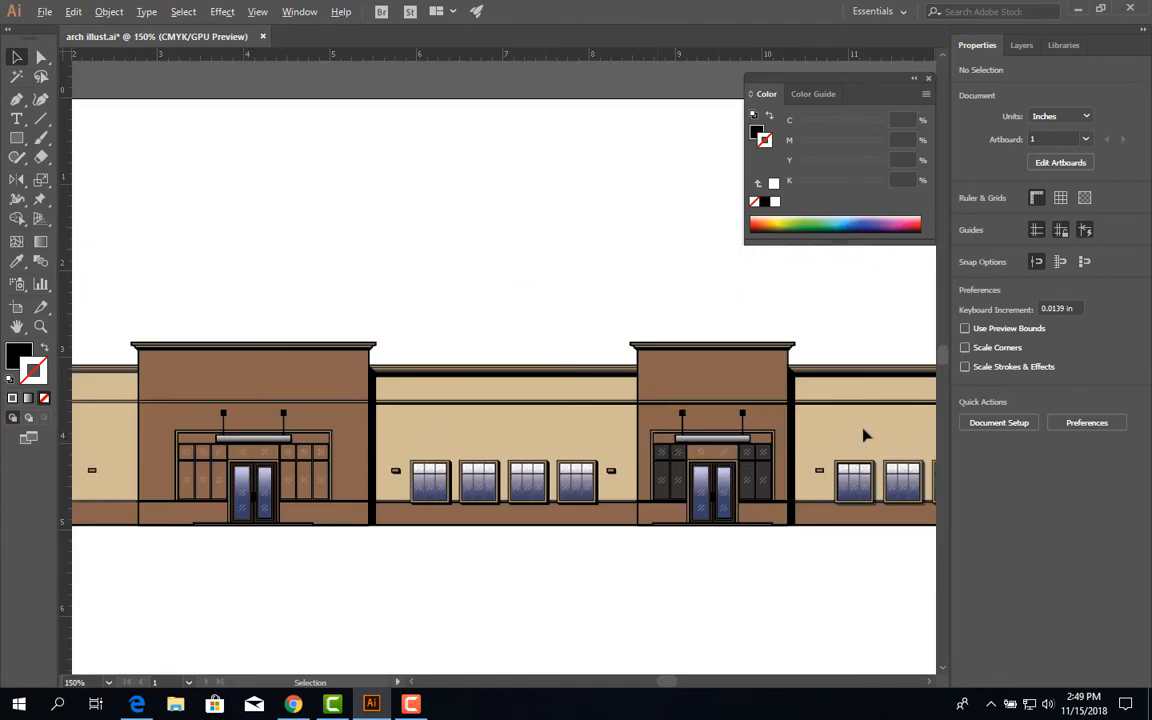
pyautogui.moveTo(435, 446); pyautogui.dragTo(208, 443)
pyautogui.moveTo(825, 465); pyautogui.dragTo(652, 475)
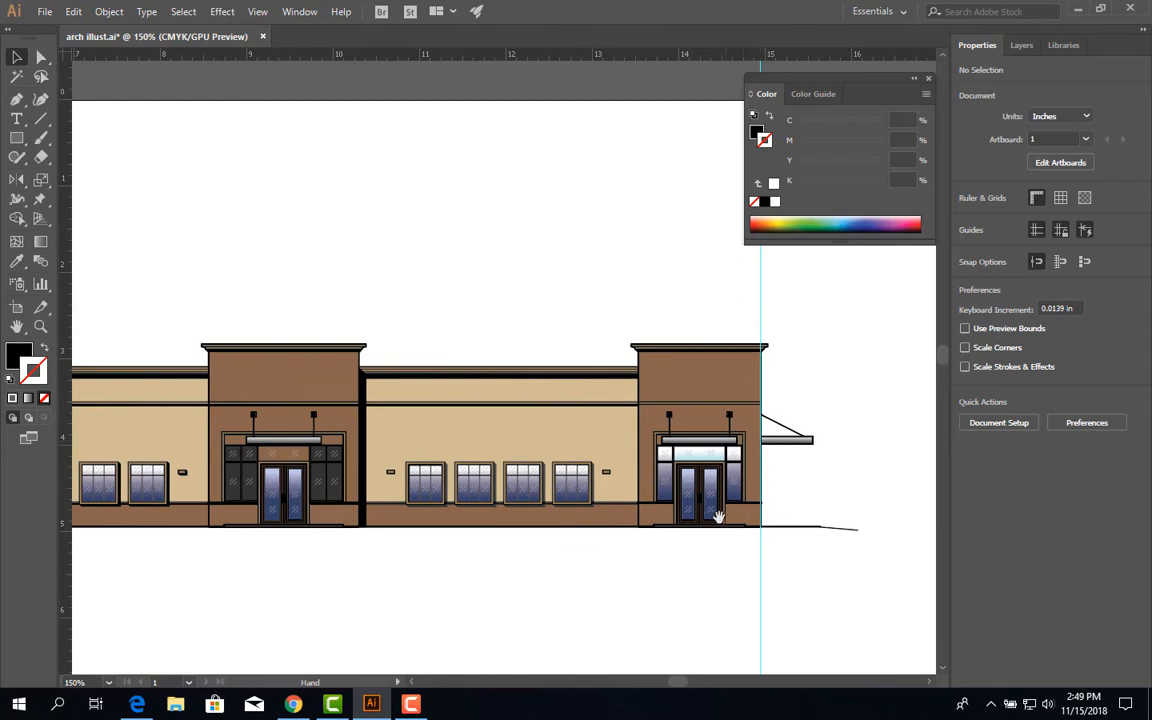
pyautogui.moveTo(207, 456); pyautogui.dragTo(715, 470)
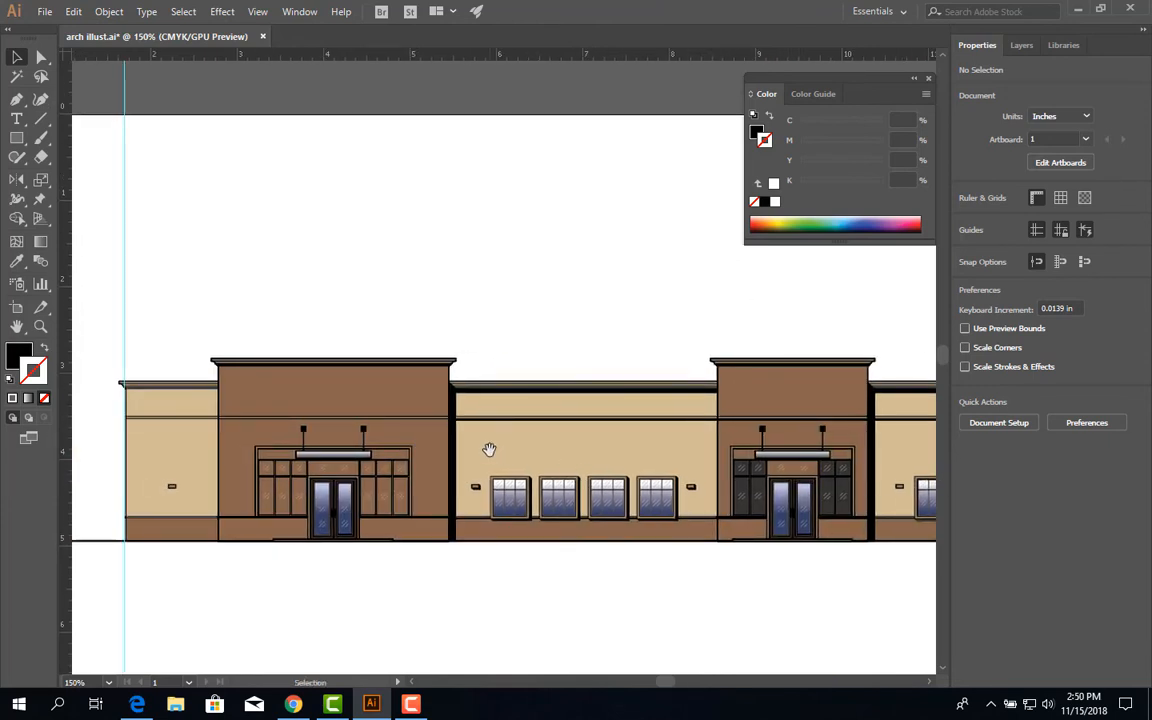
pyautogui.scroll(2, 489, 449)
pyautogui.moveTo(466, 403); pyautogui.dragTo(316, 334)
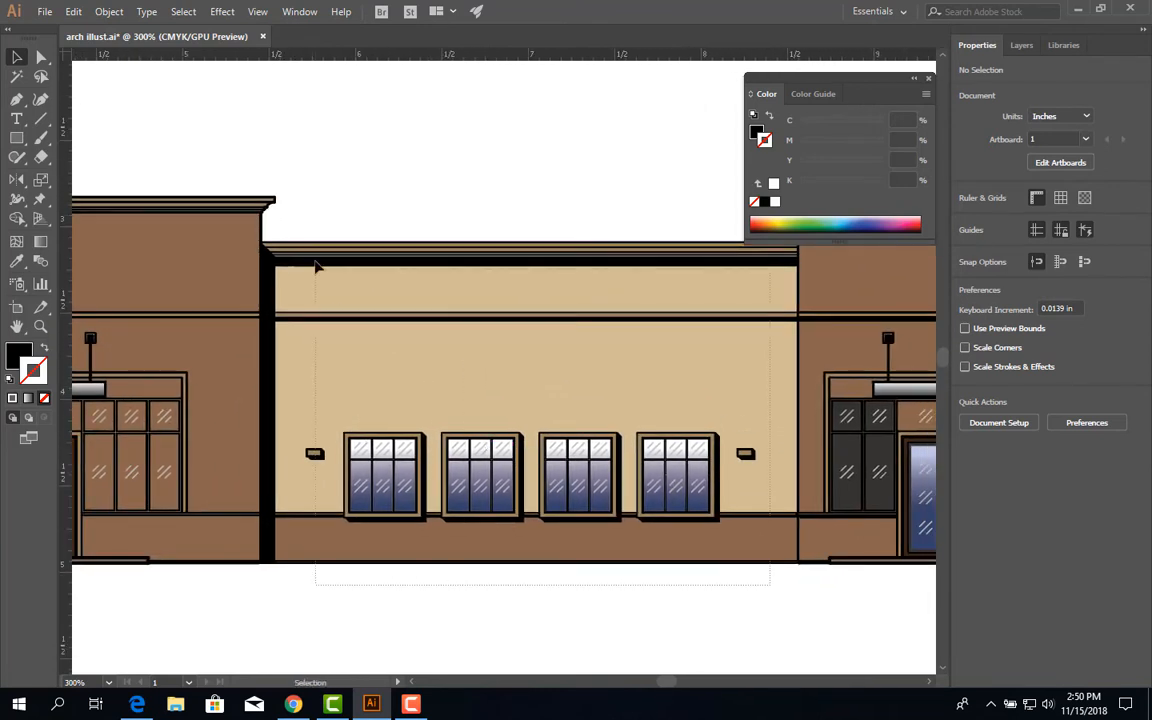
pyautogui.click(268, 228)
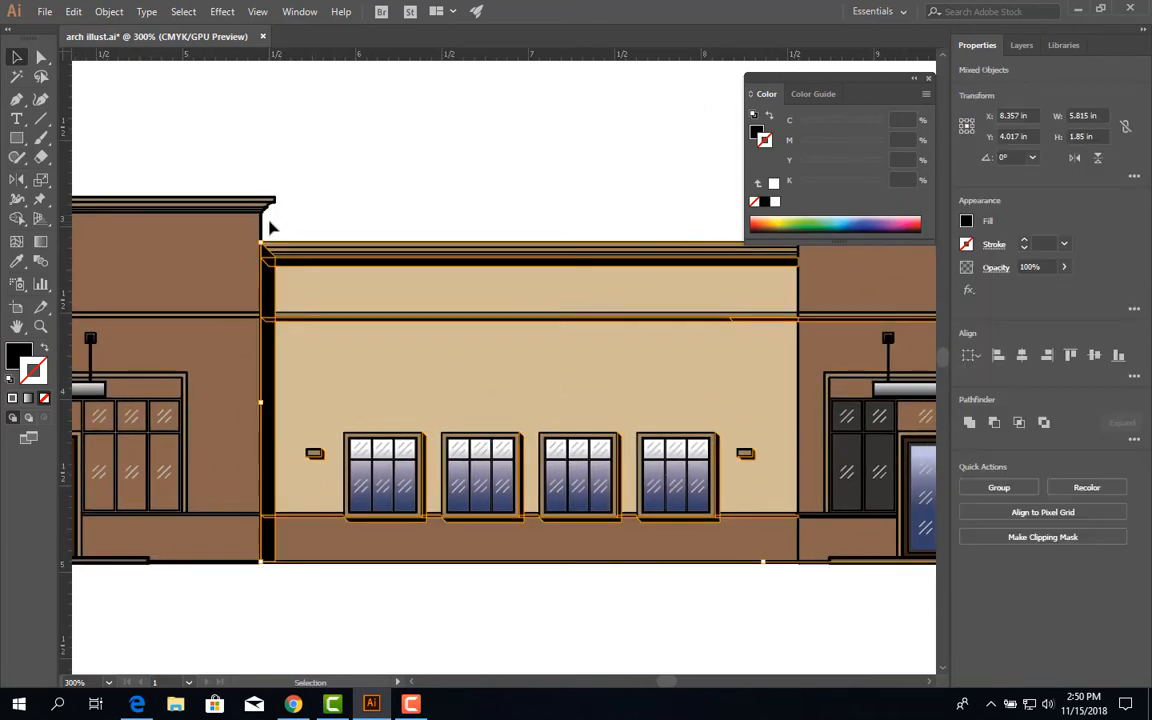
pyautogui.press('space')
pyautogui.moveTo(860, 343); pyautogui.dragTo(550, 356)
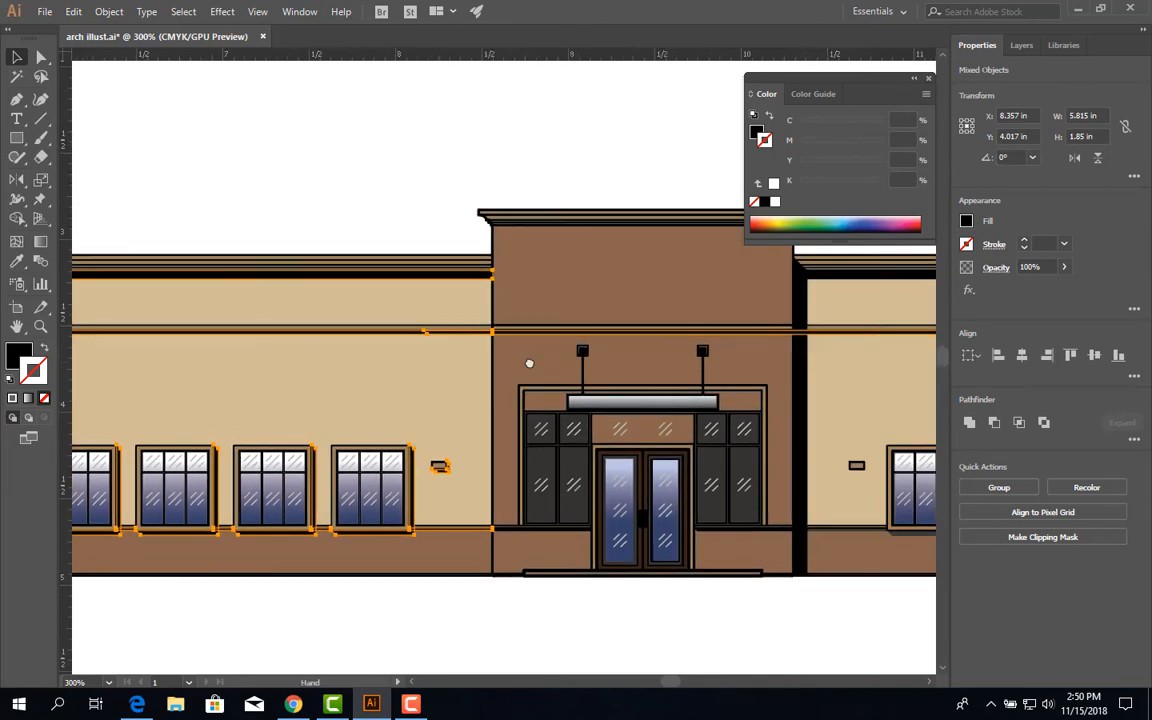
pyautogui.click(475, 193)
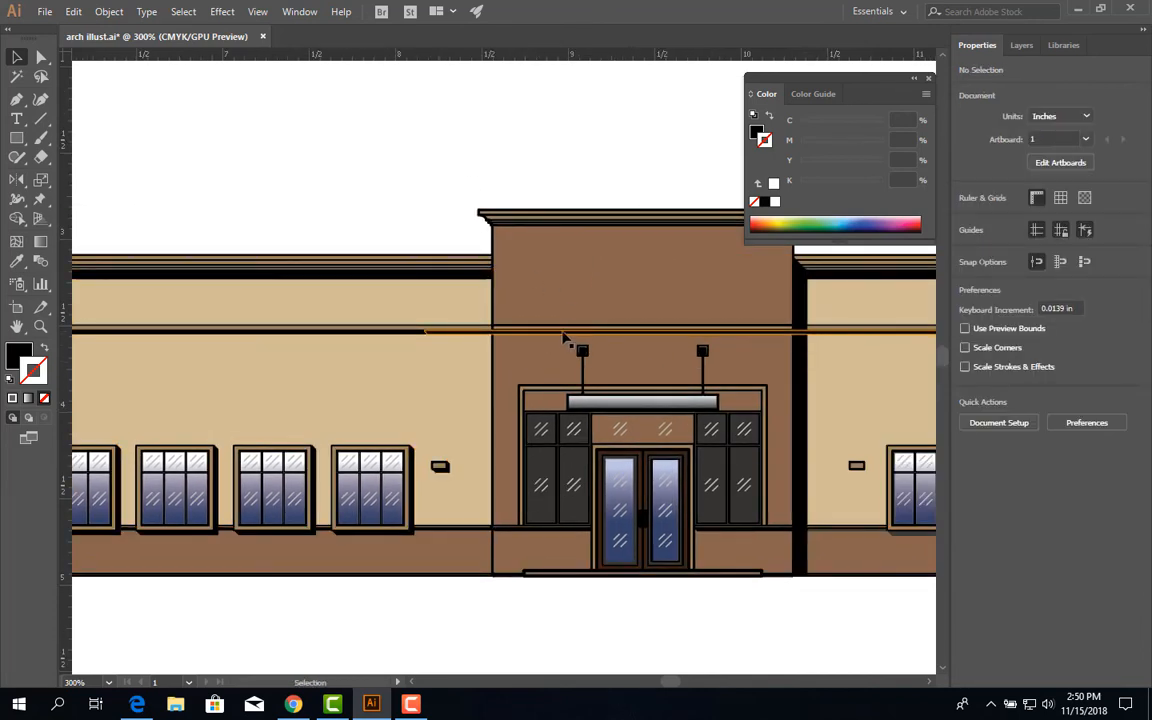
# - Delete the stray trim shadow copy that straddles the middle brown pier
pyautogui.click(565, 332)
pyautogui.press('space')
pyautogui.moveTo(722, 368); pyautogui.dragTo(548, 386)
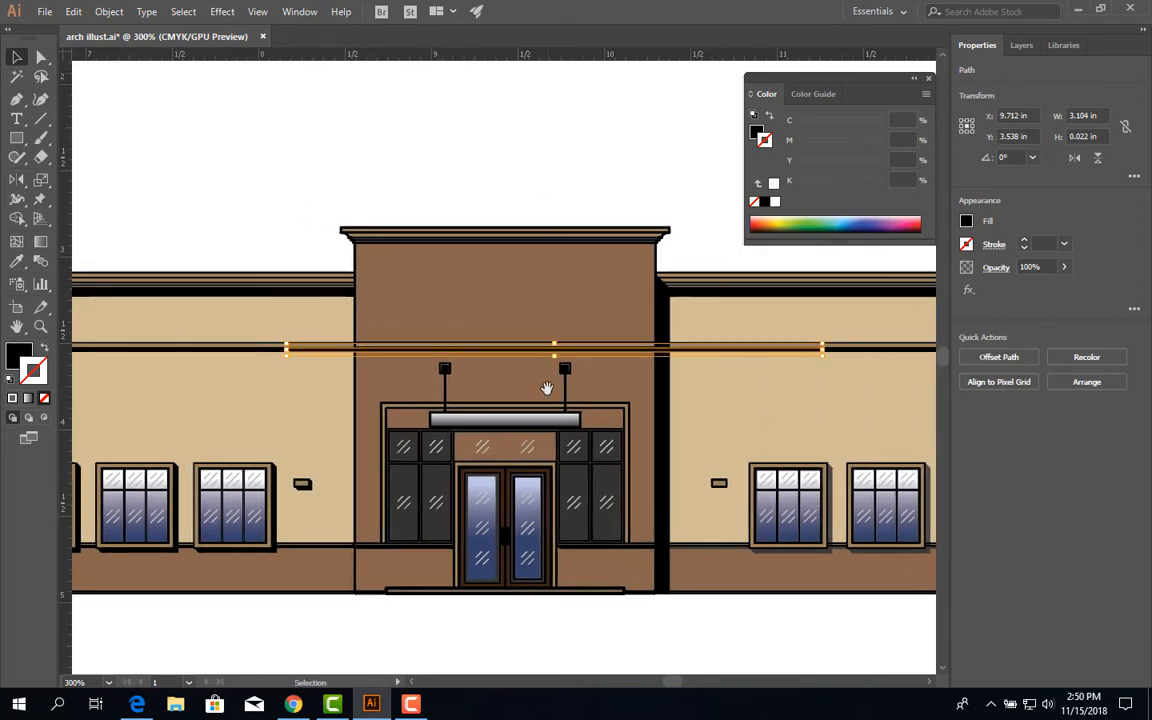
pyautogui.hotkey('ctrl', 'shift', 'a')
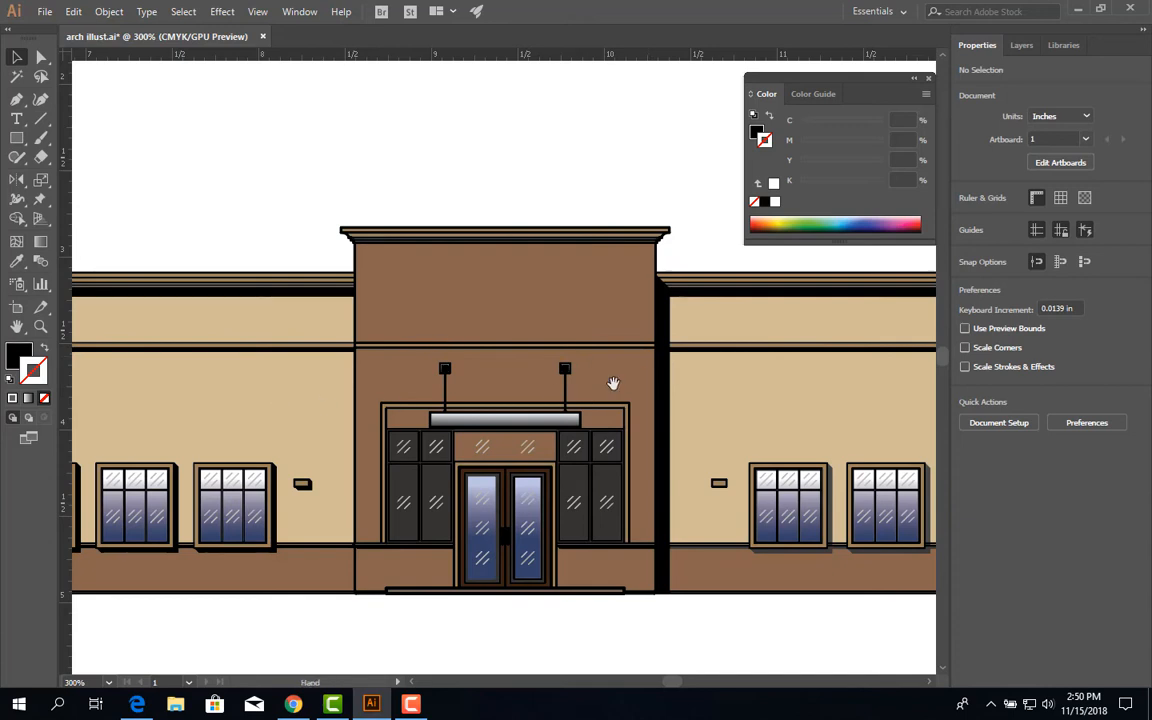
# - Merge all the first beige bay's pier, cornice, trim, window and light fixture shadows with Pathfinder Unite
pyautogui.moveTo(332, 404); pyautogui.dragTo(720, 518)
pyautogui.moveTo(707, 606); pyautogui.dragTo(170, 244)
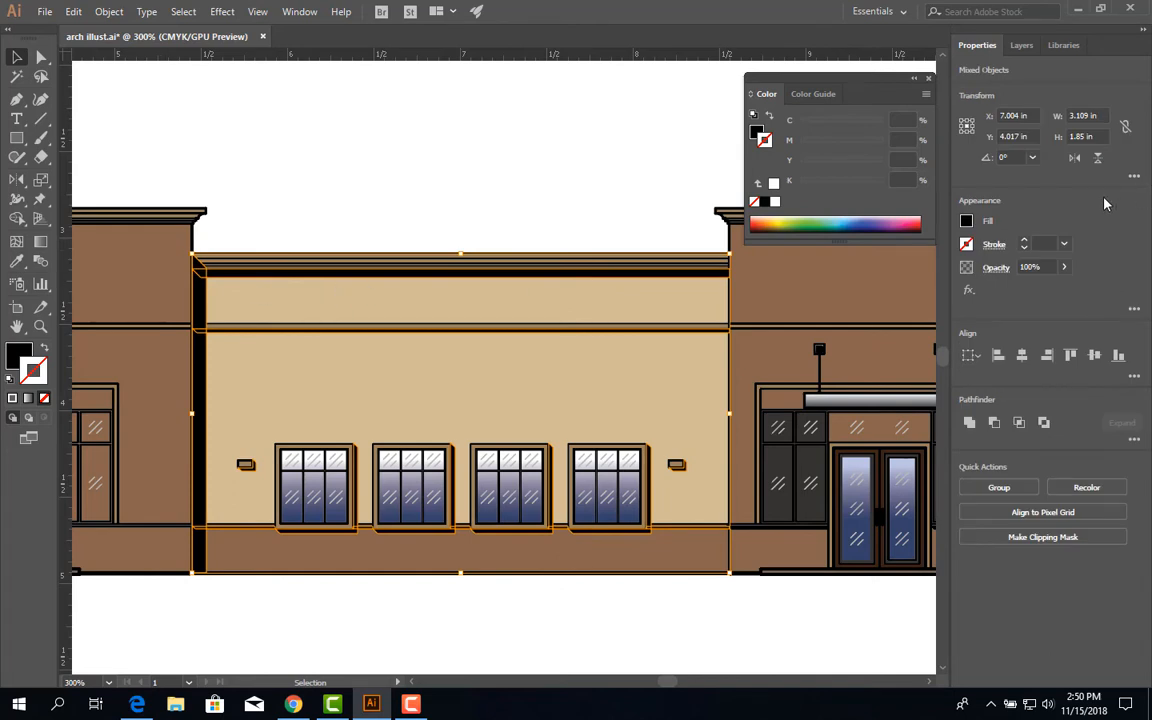
pyautogui.click(1021, 45)
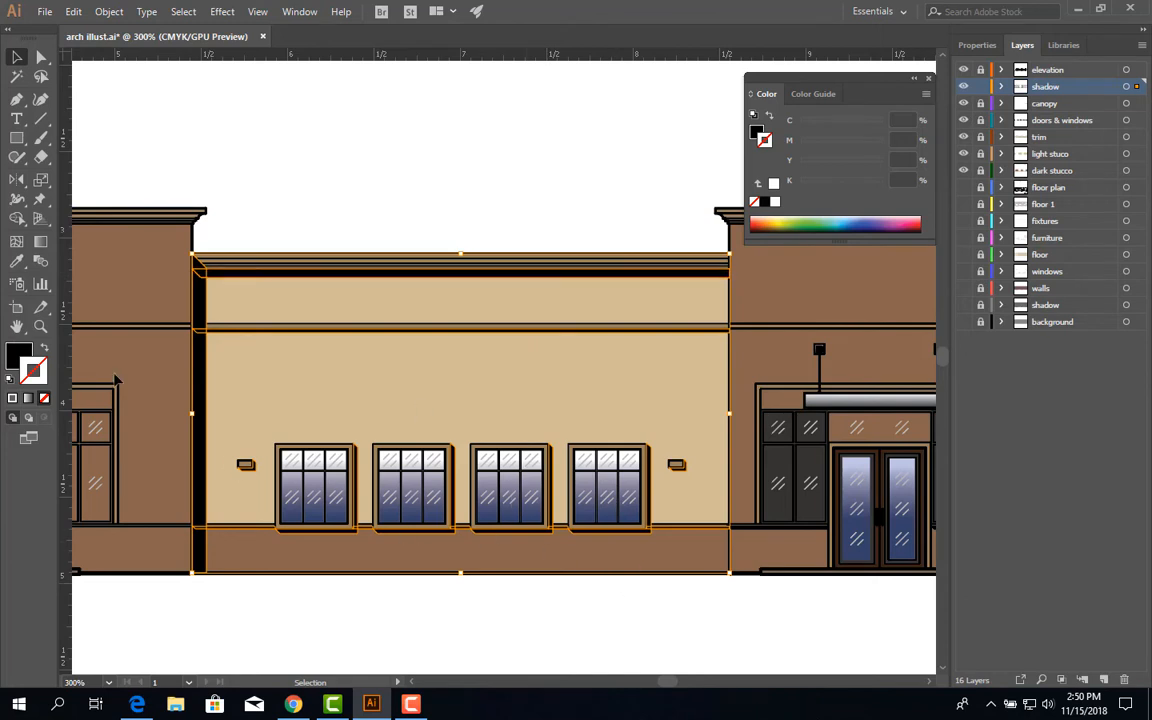
pyautogui.click(972, 46)
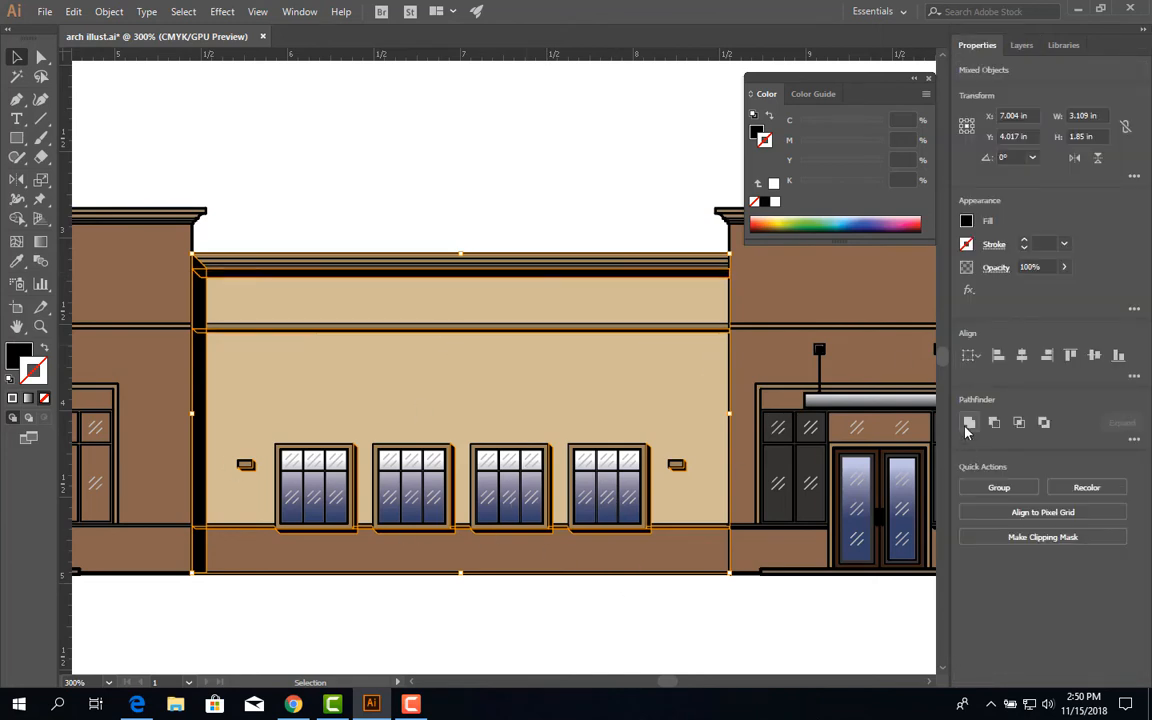
pyautogui.hotkey('ctrl', 'g')
pyautogui.click(333, 207)
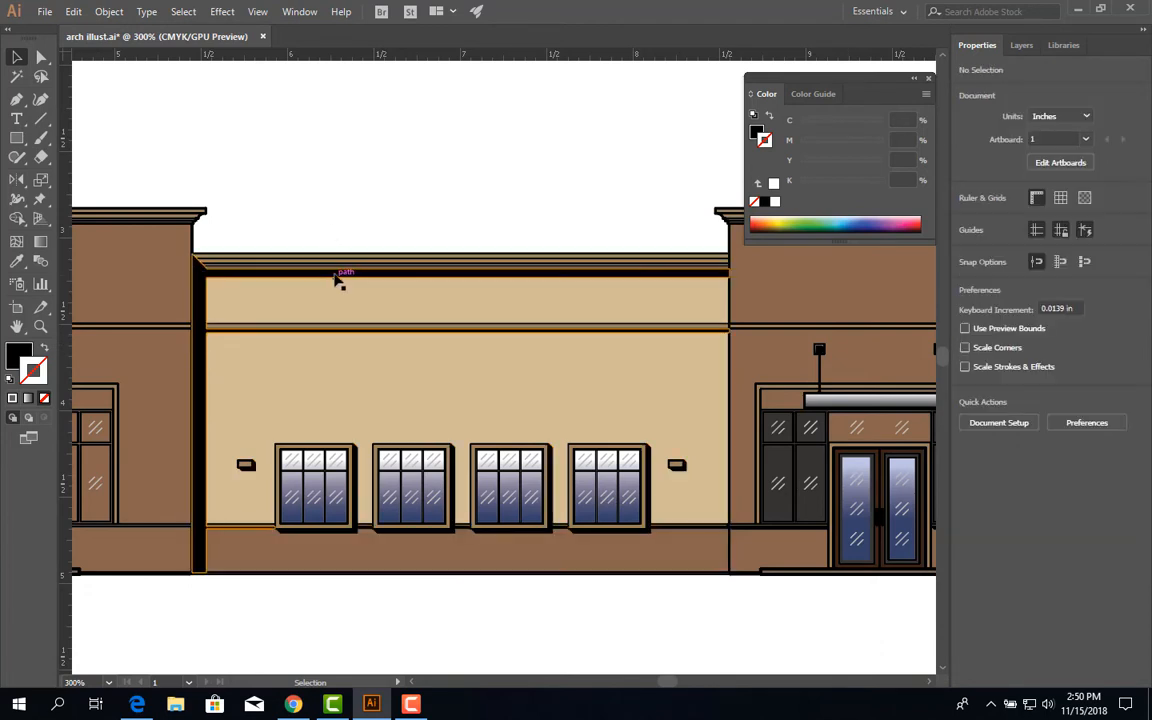
# - Set the opacity of the first beige bay's merged shadows to 85%
pyautogui.click(337, 278)
pyautogui.click(1048, 266)
pyautogui.write('85')
pyautogui.press('Return')
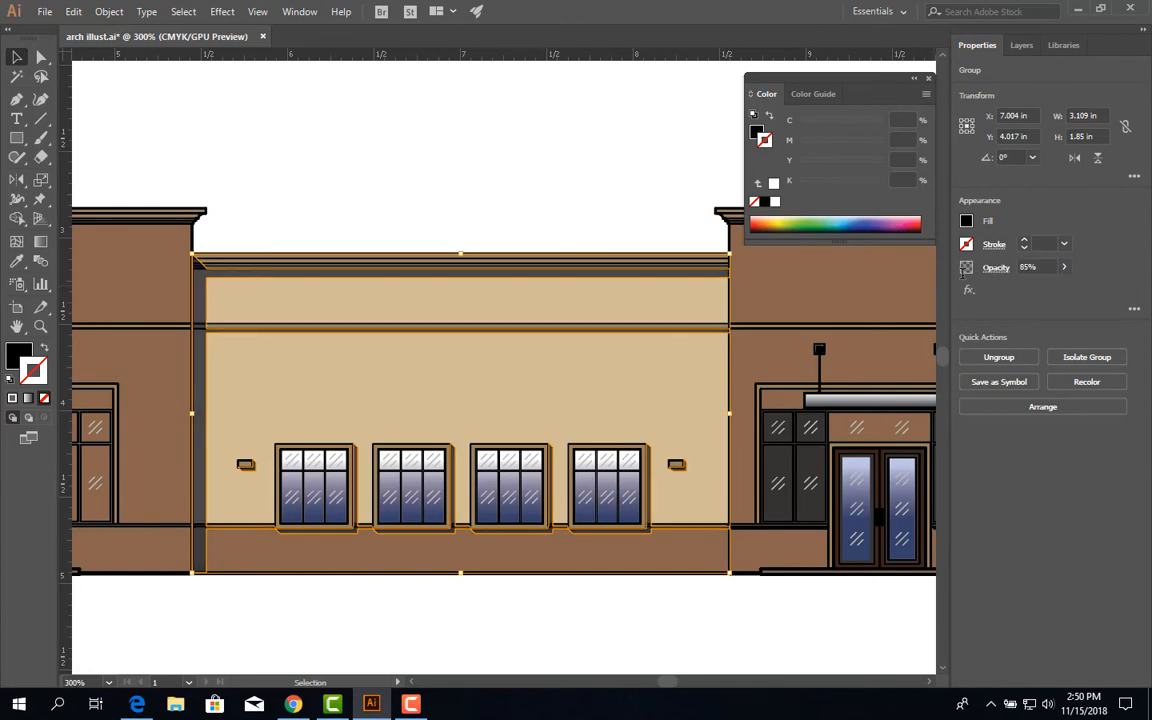
pyautogui.click(343, 212)
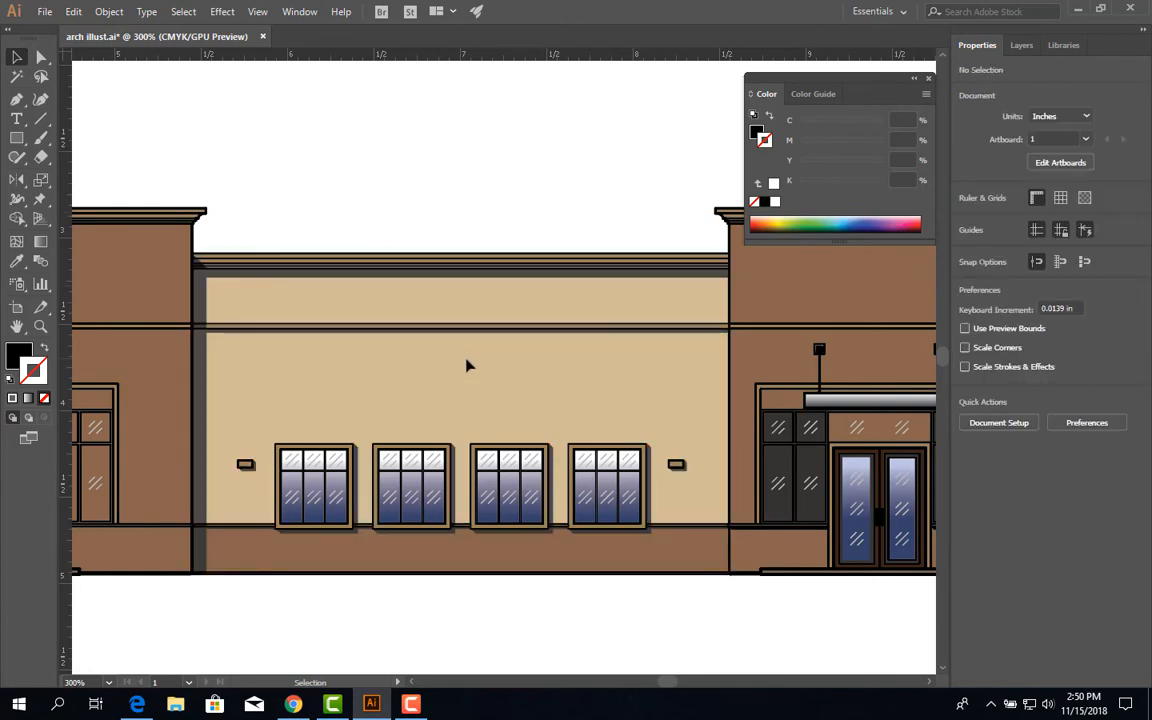
# - Inspect the first bay's semi-transparent shadows at the cornice corner and in comparison with the rest of the elevation
pyautogui.scroll(3, 203, 292)
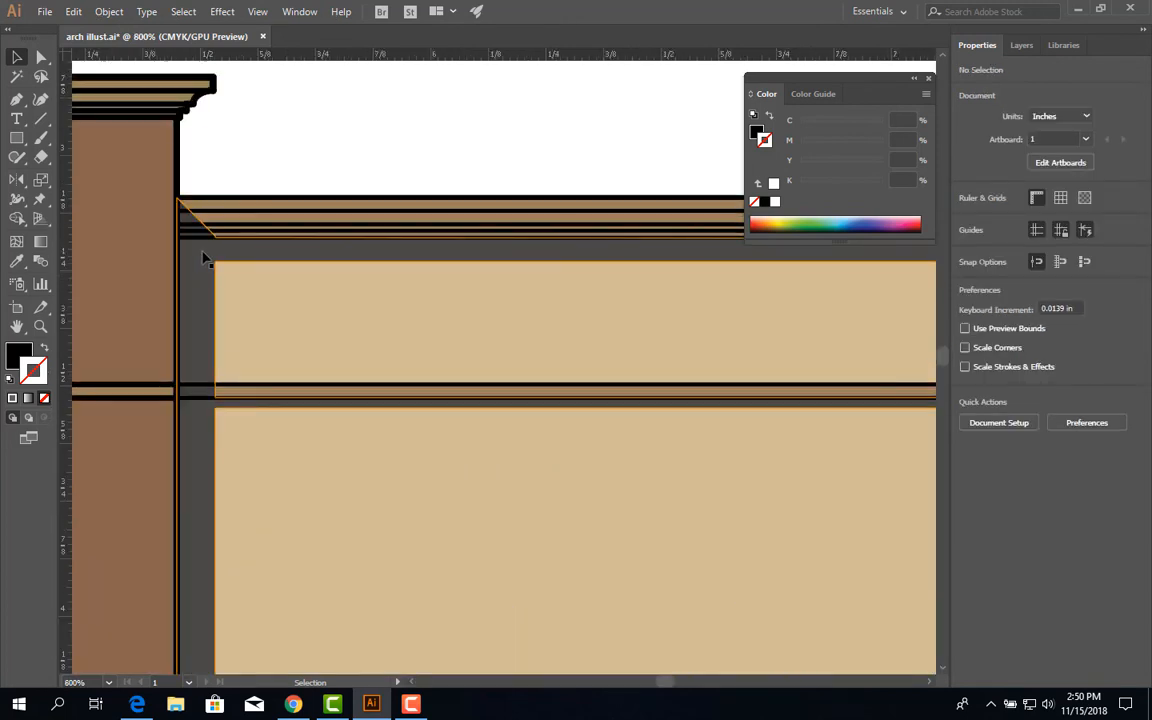
pyautogui.scroll(-3, 283, 314)
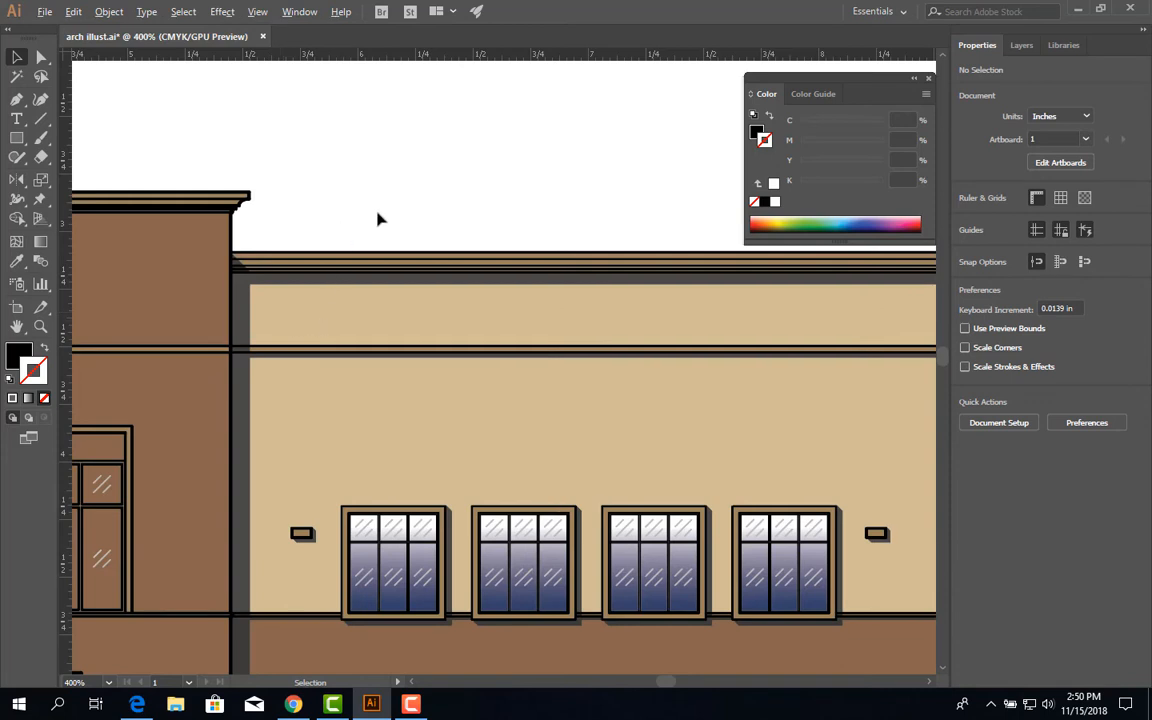
pyautogui.scroll(-2, 378, 219)
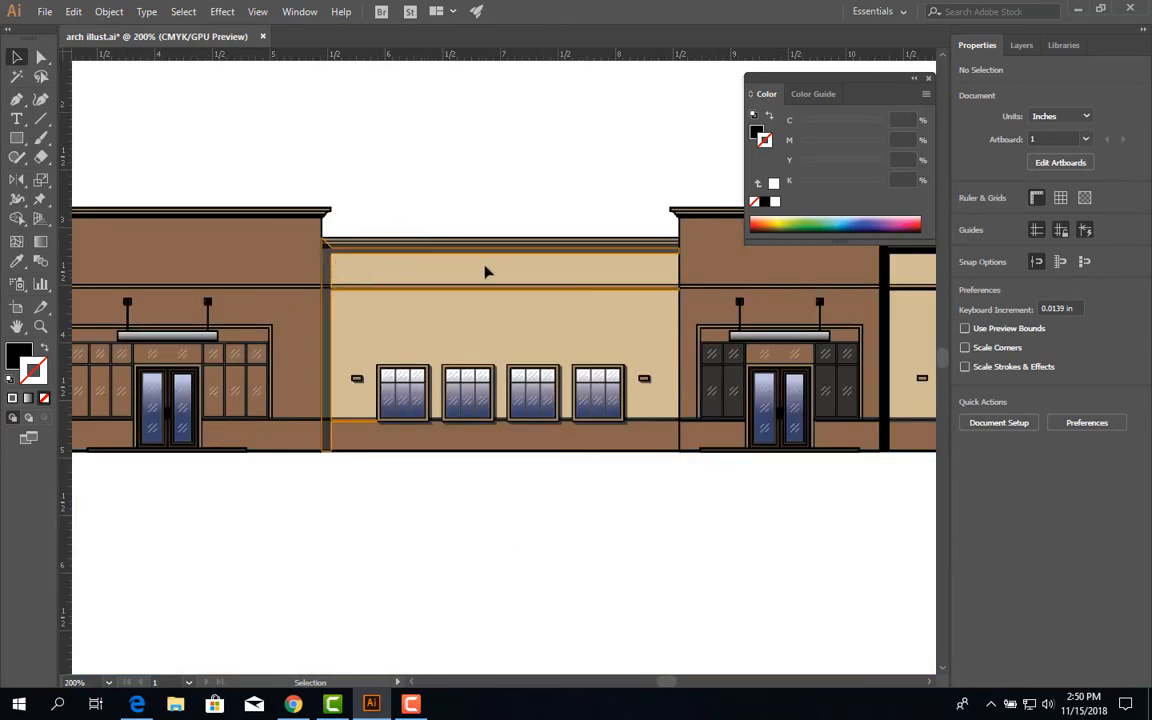
pyautogui.moveTo(549, 488); pyautogui.dragTo(488, 510)
pyautogui.scroll(1, 471, 399)
pyautogui.scroll(-2, 471, 399)
pyautogui.scroll(-2, 520, 527)
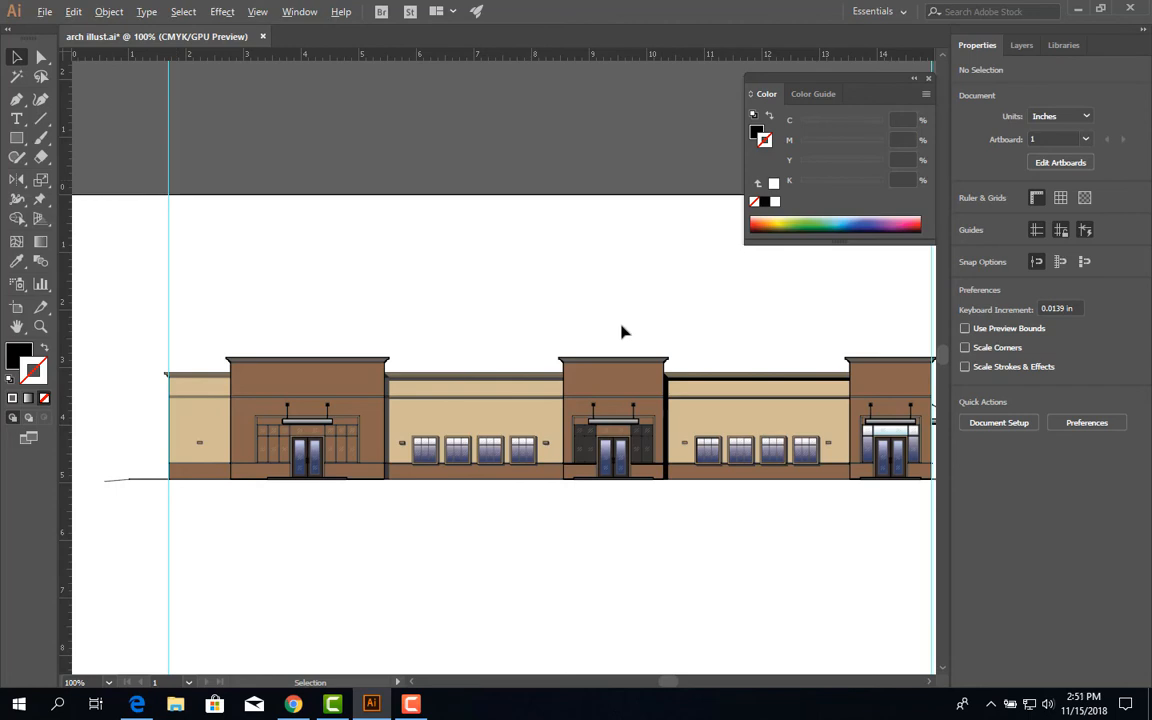
pyautogui.scroll(1, 622, 320)
pyautogui.moveTo(458, 414); pyautogui.dragTo(631, 319)
pyautogui.scroll(1, 519, 368)
pyautogui.scroll(1, 535, 355)
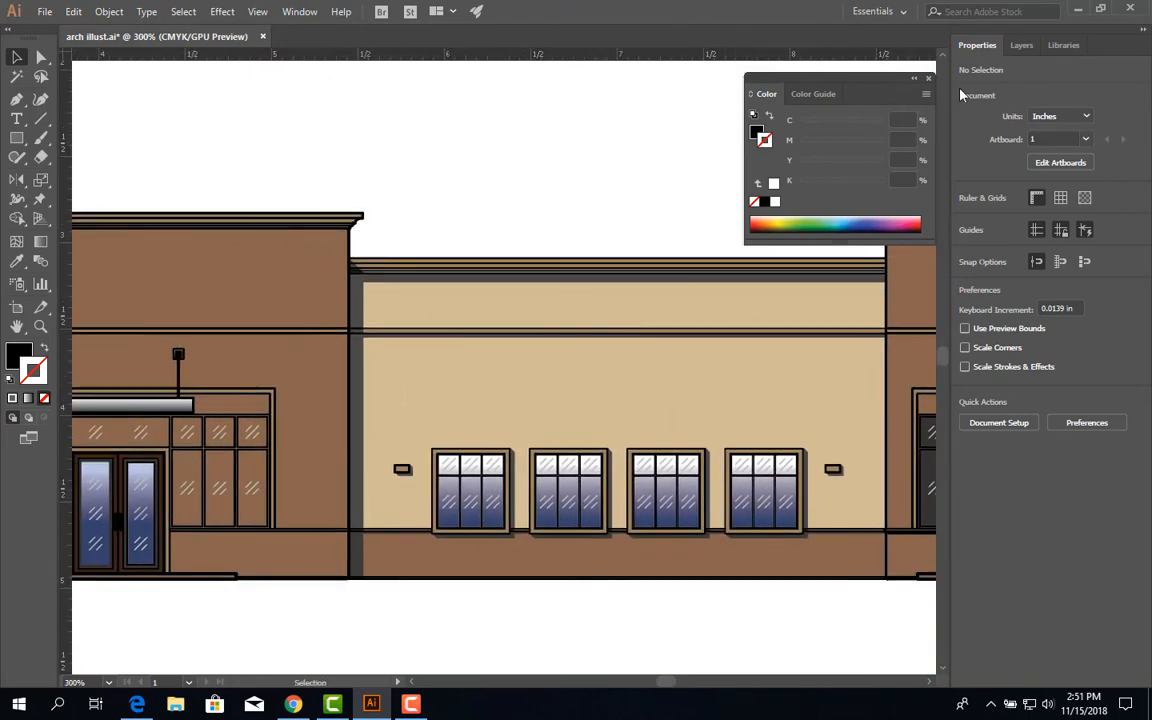
# - Close the floating Color panel and toggle the shadow layer's visibility to compare the first bay with and without shadows
pyautogui.click(928, 78)
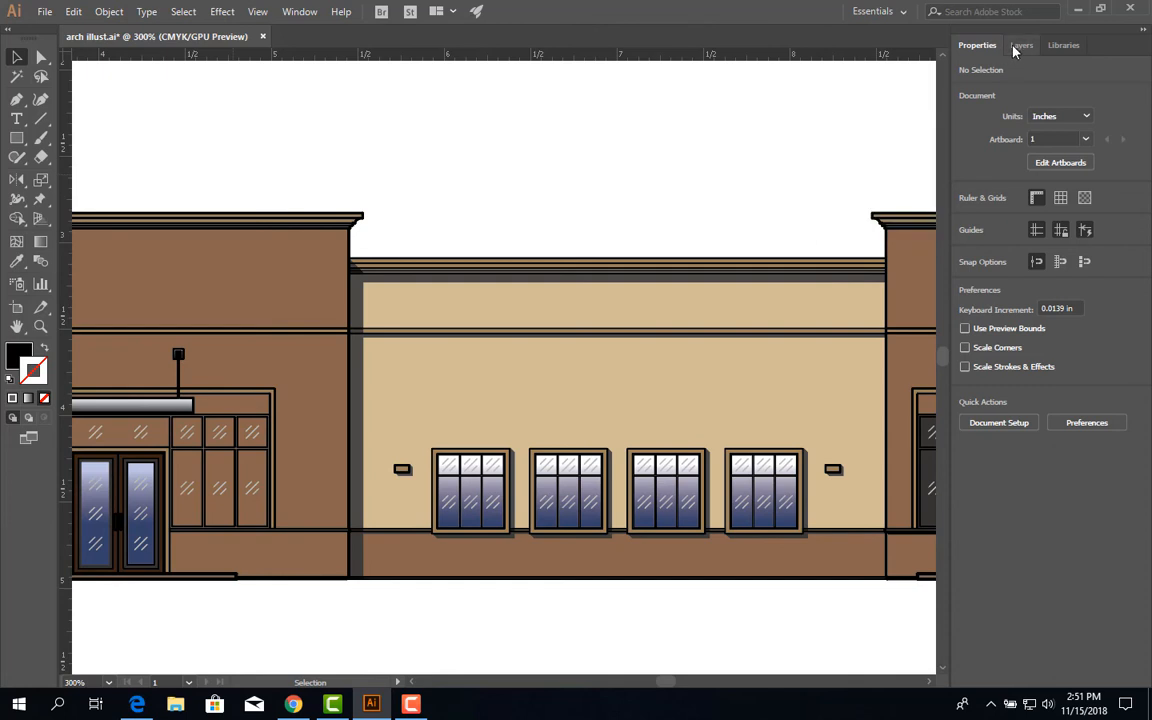
pyautogui.click(1020, 45)
pyautogui.click(963, 88)
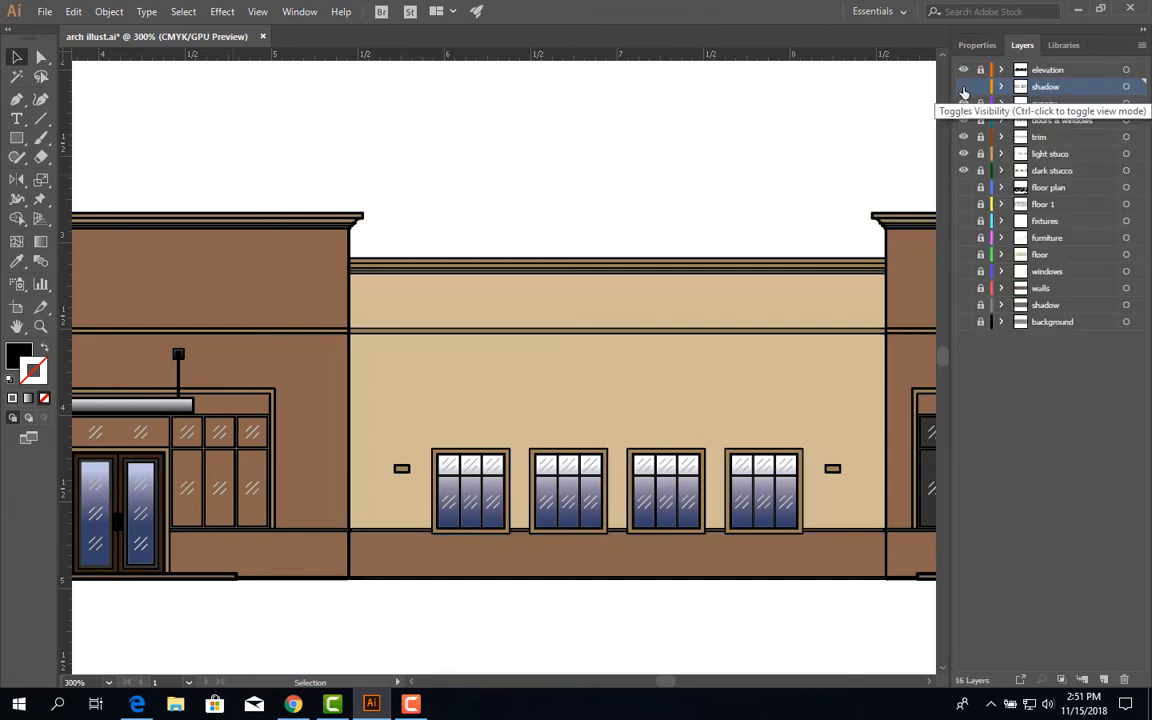
pyautogui.moveTo(756, 157); pyautogui.dragTo(699, 162)
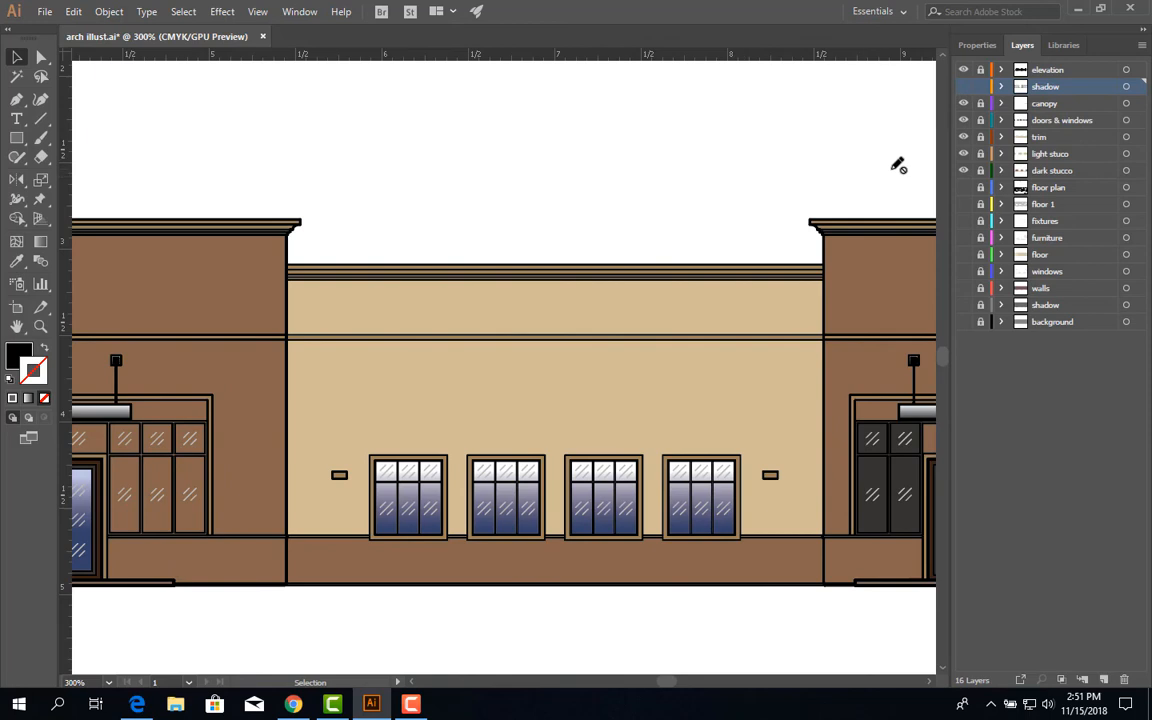
pyautogui.click(963, 88)
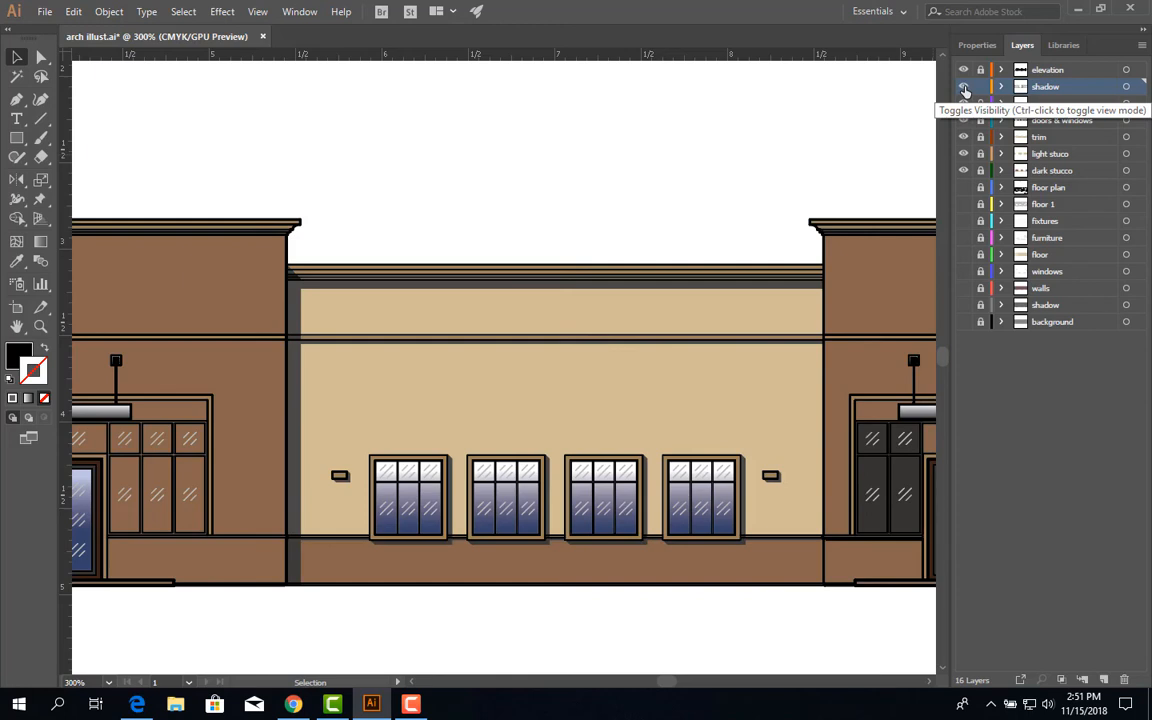
pyautogui.click(963, 87)
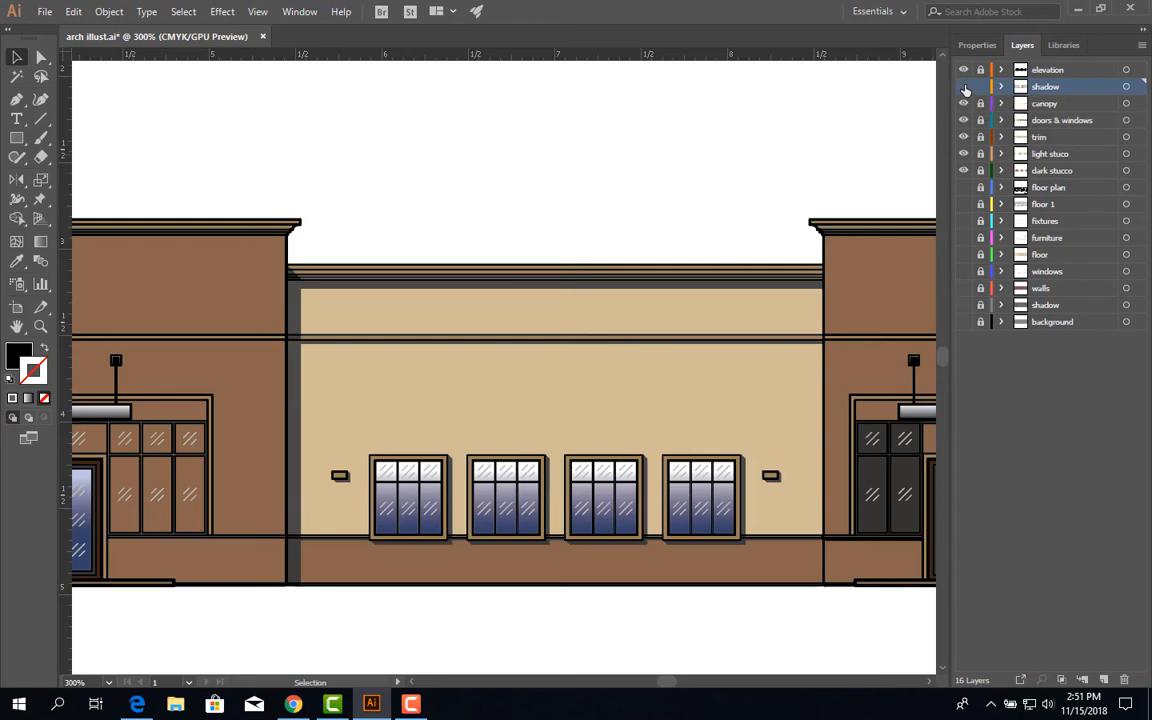
pyautogui.click(964, 88)
pyautogui.moveTo(543, 367); pyautogui.dragTo(107, 356)
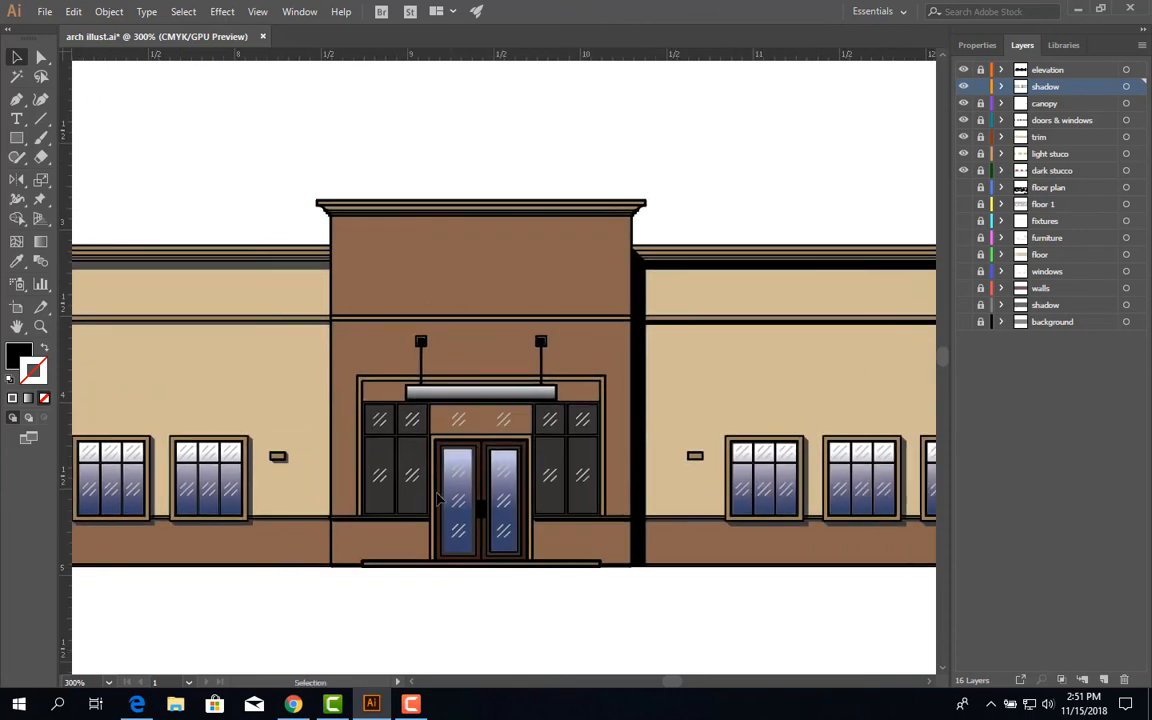
pyautogui.scroll(2, 472, 422)
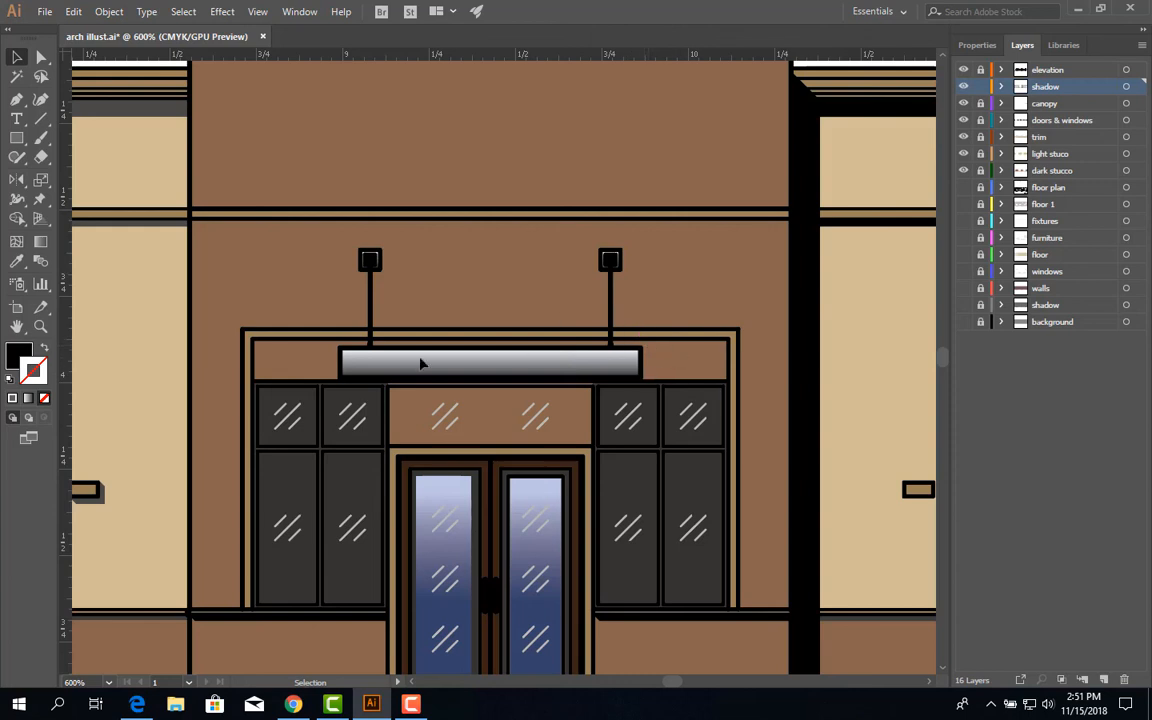
pyautogui.scroll(-4, 421, 363)
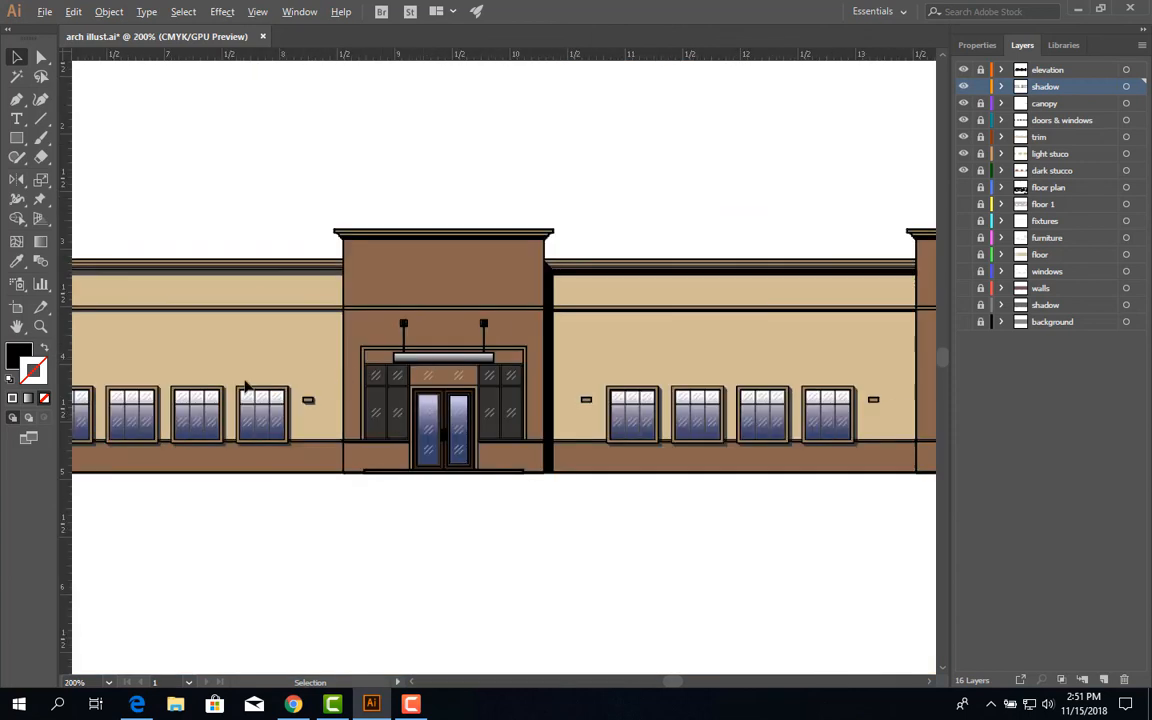
pyautogui.moveTo(221, 373); pyautogui.dragTo(462, 385)
pyautogui.scroll(1, 345, 373)
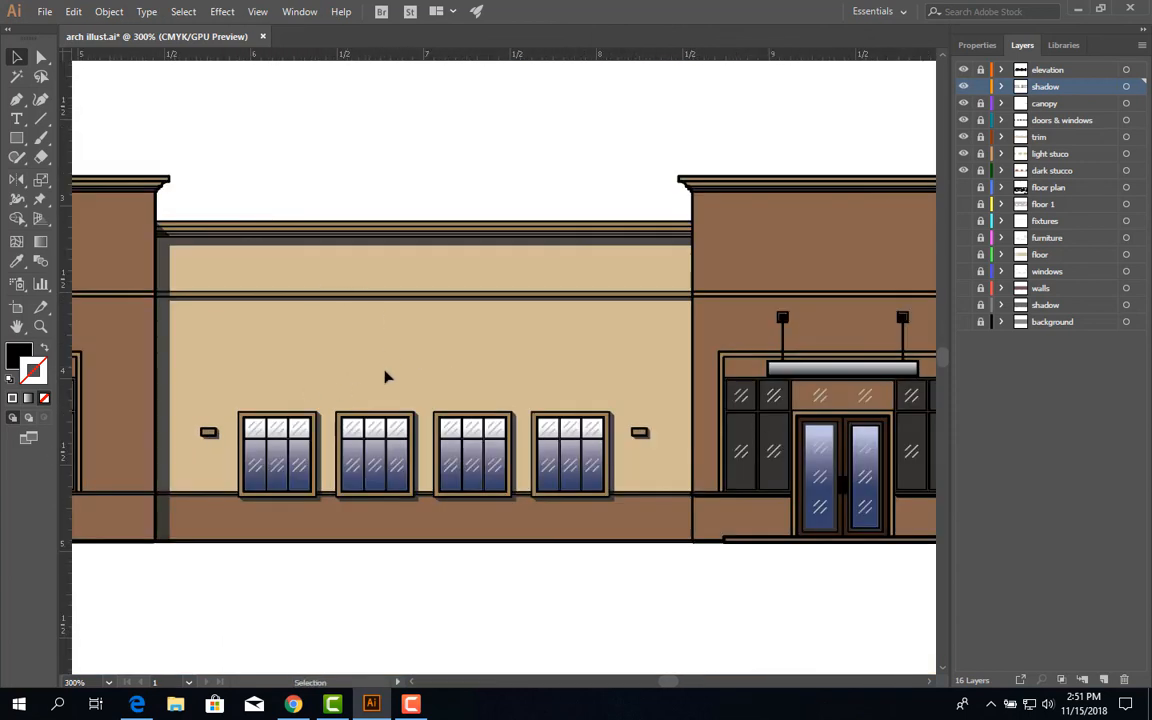